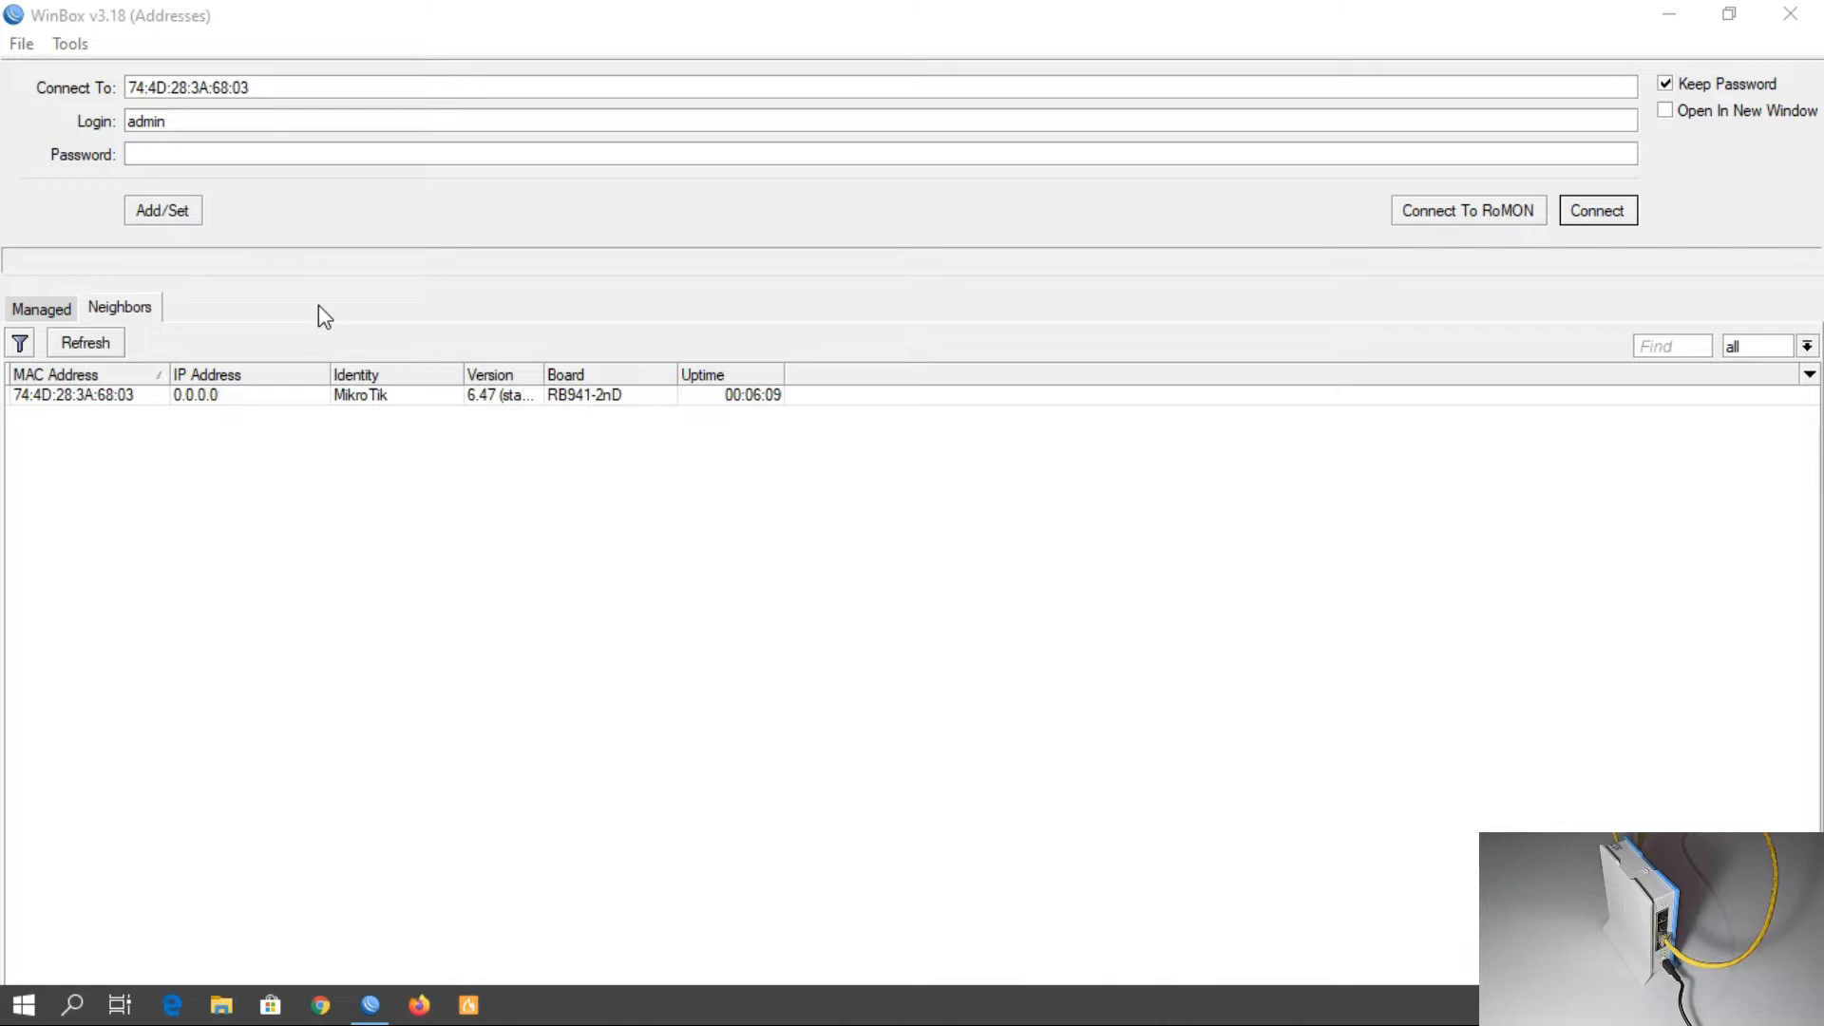
# Refresh the neighbor list, select the discovered RB941-2nD router by its MAC address, and connect with the login admin.
pyautogui.click(98, 344)
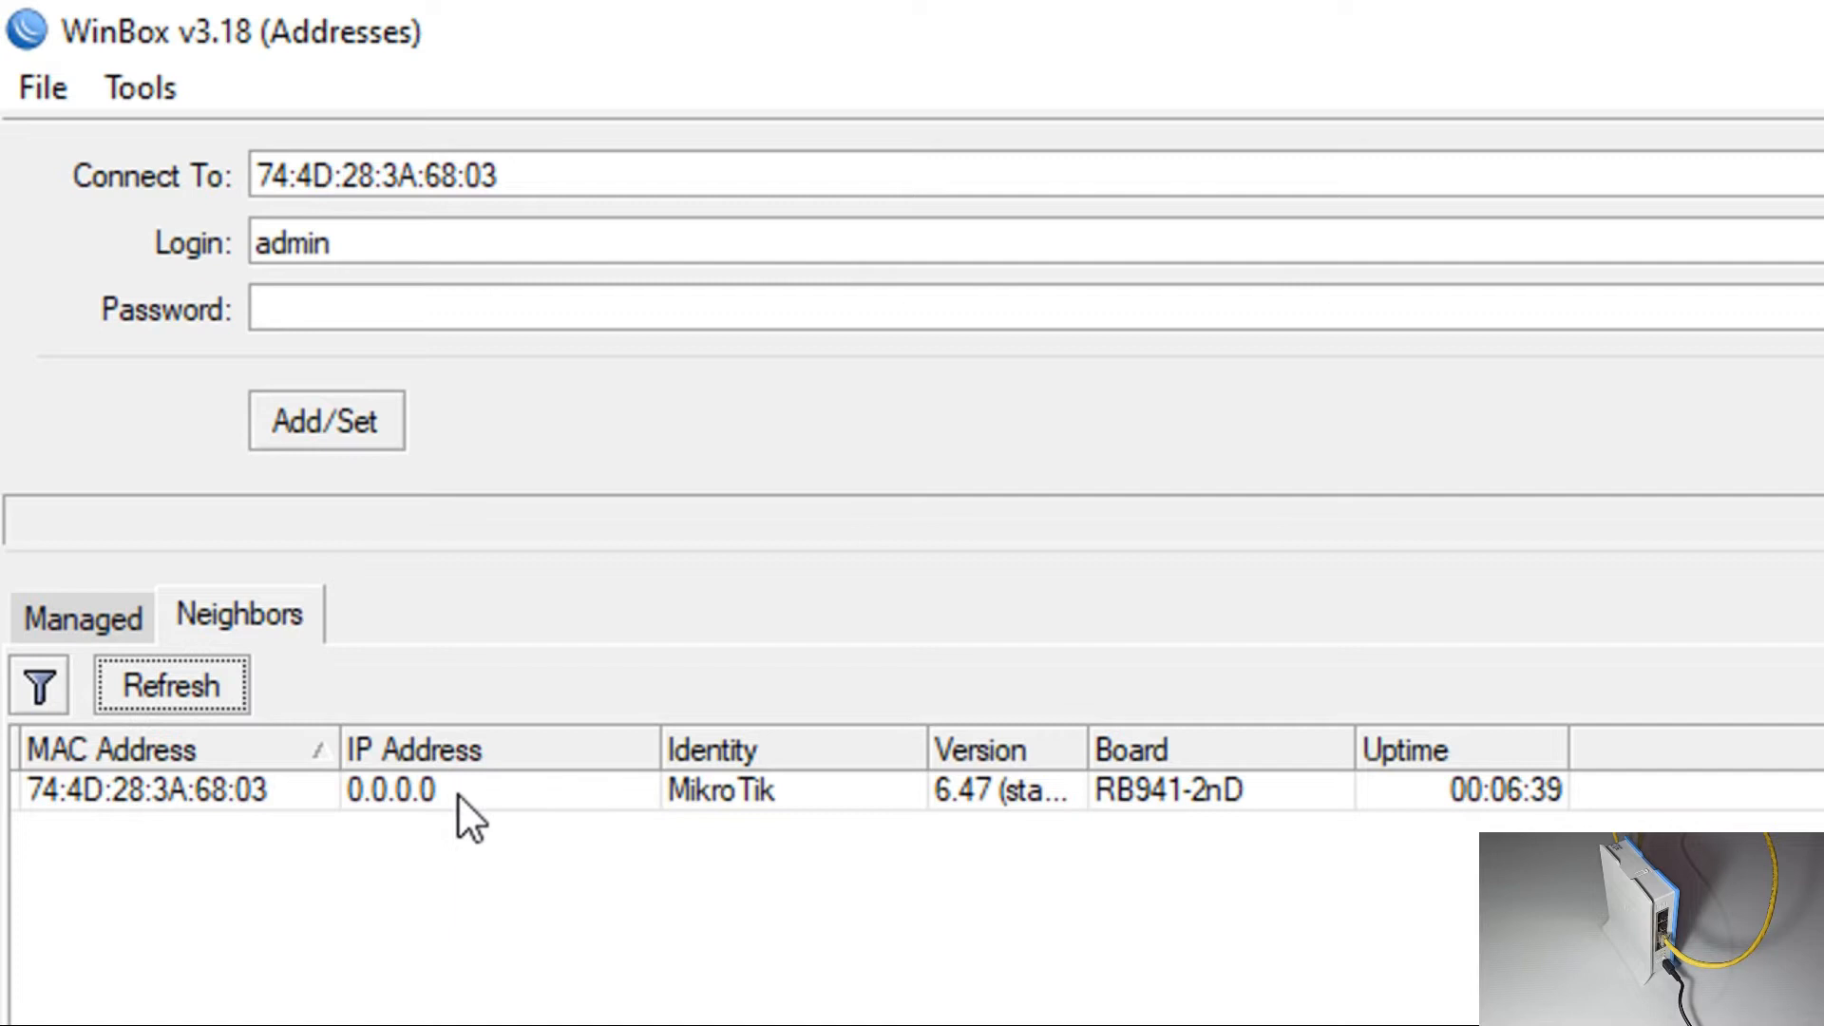
pyautogui.click(111, 793)
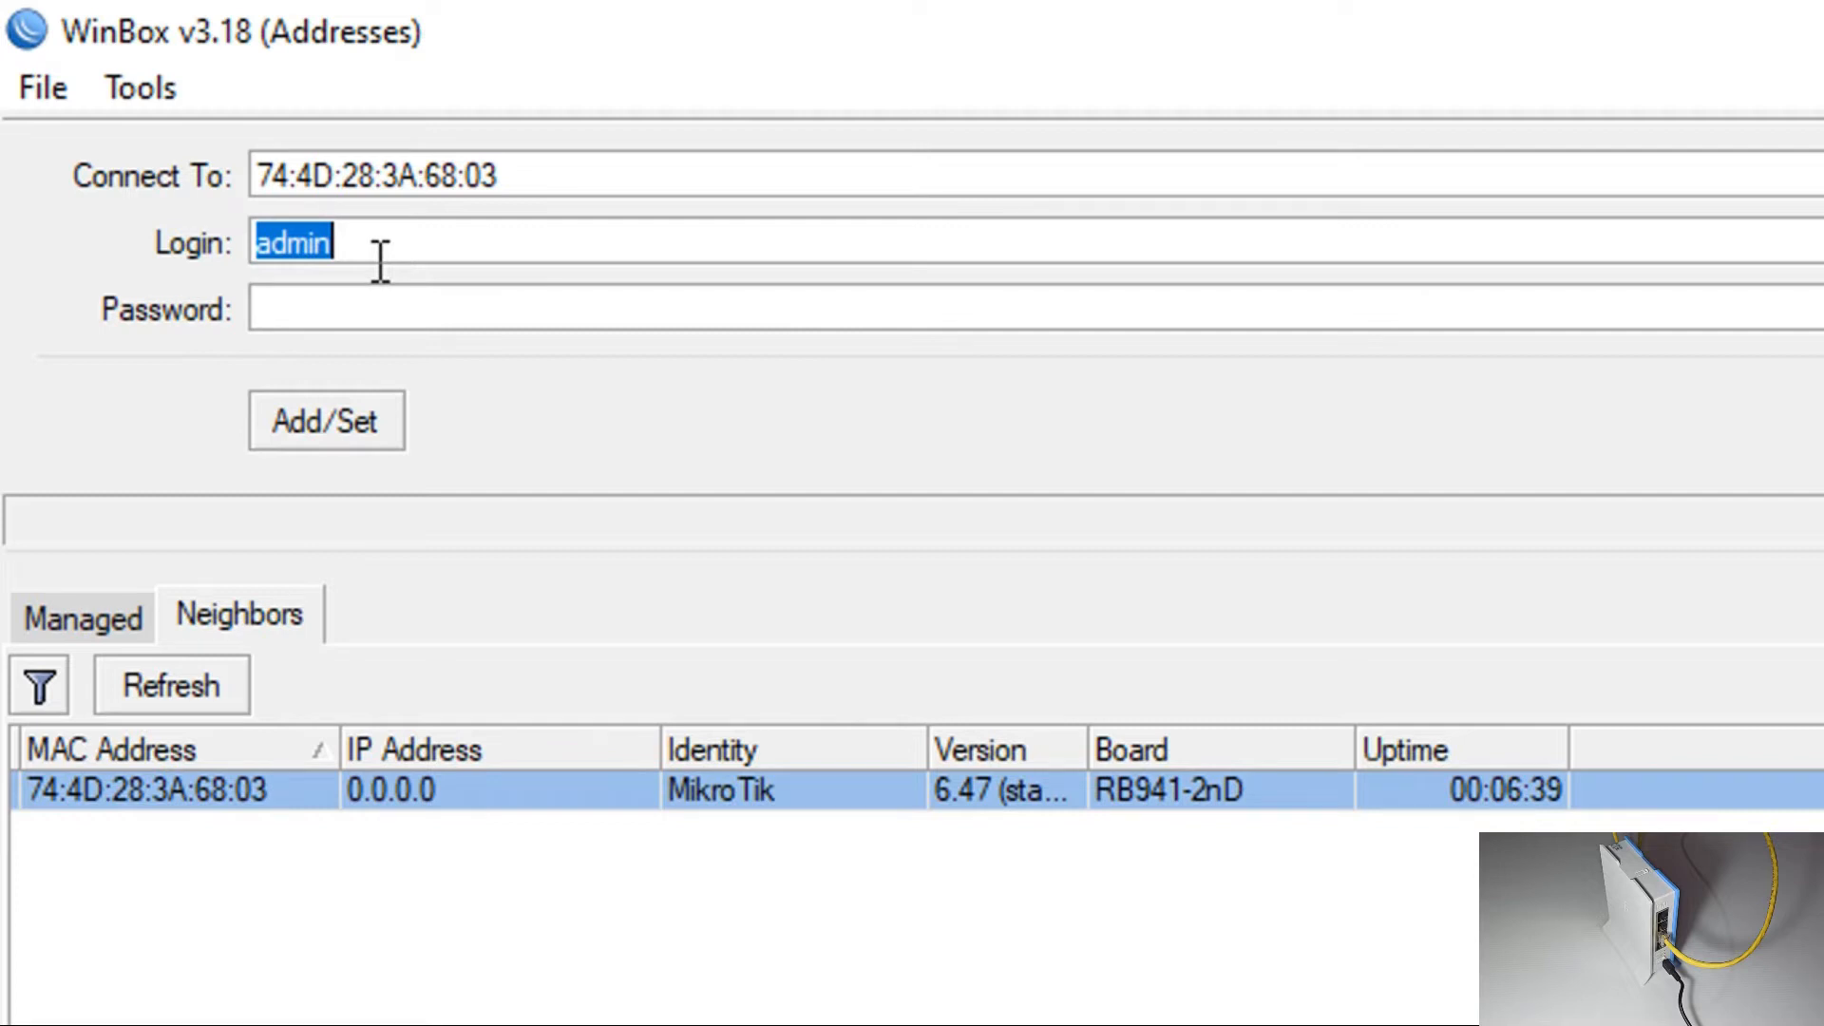
pyautogui.click(407, 237)
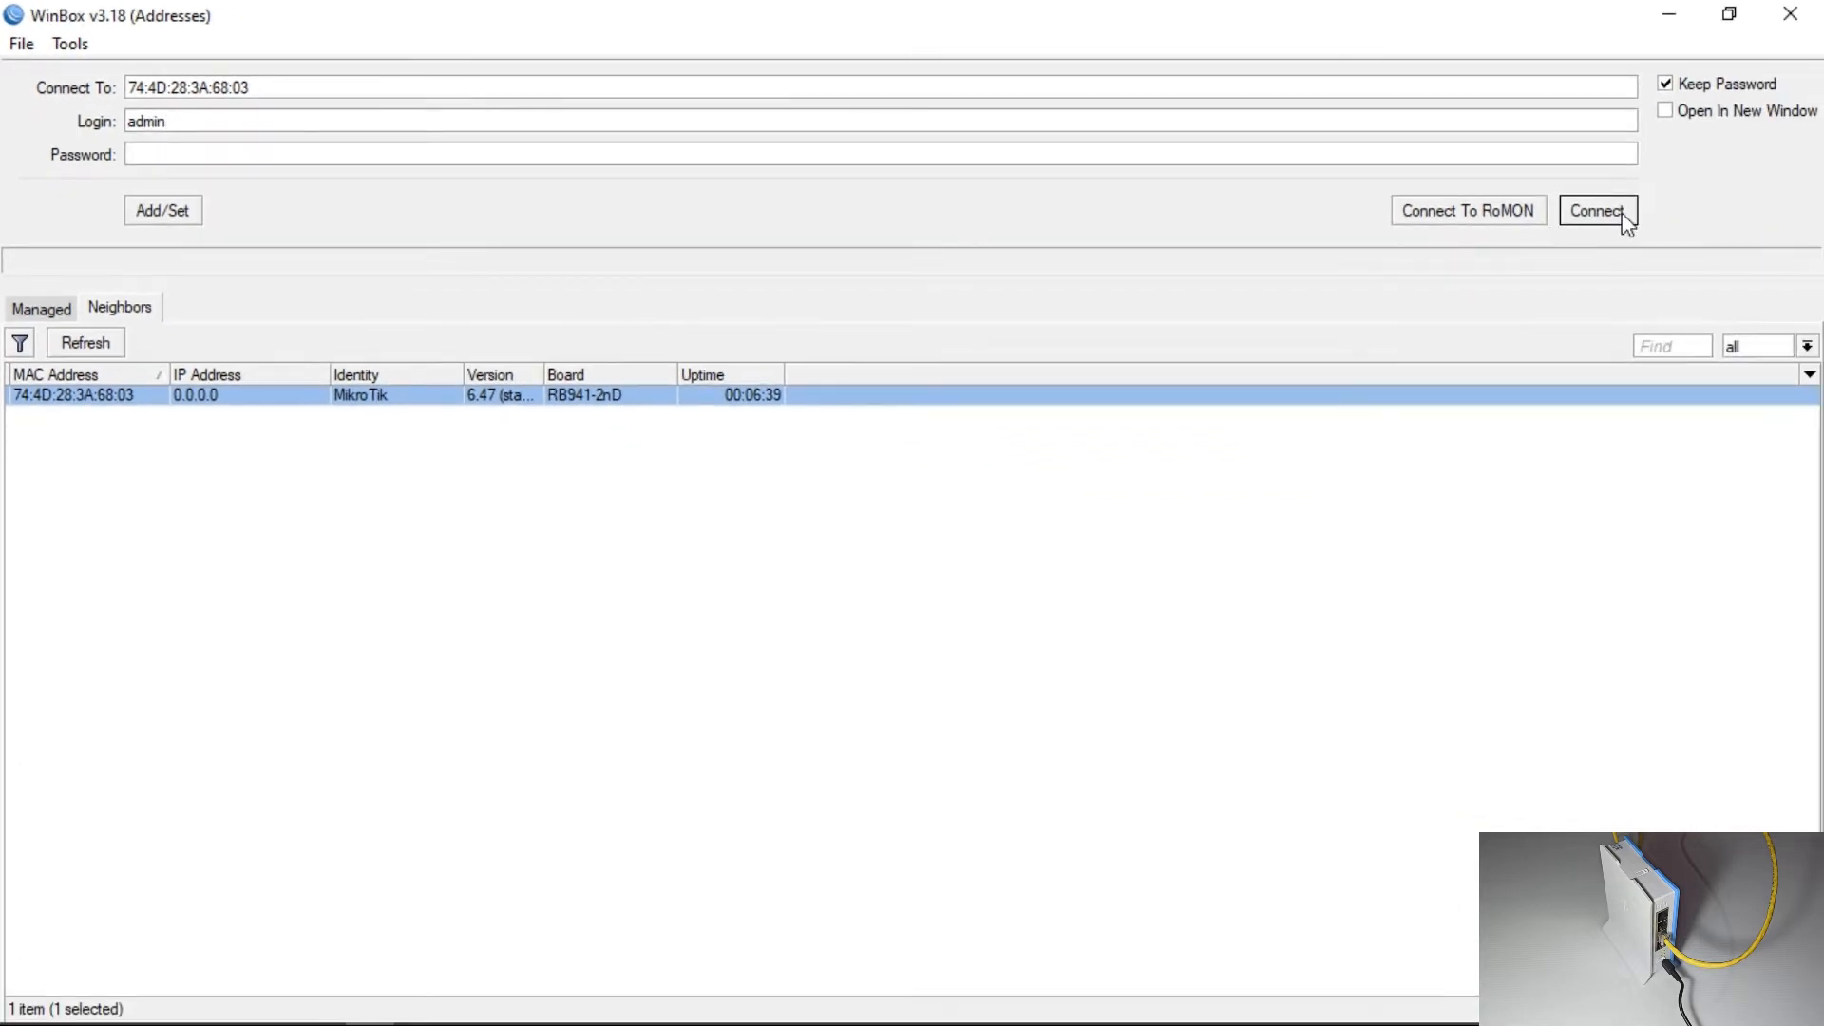
pyautogui.click(1605, 211)
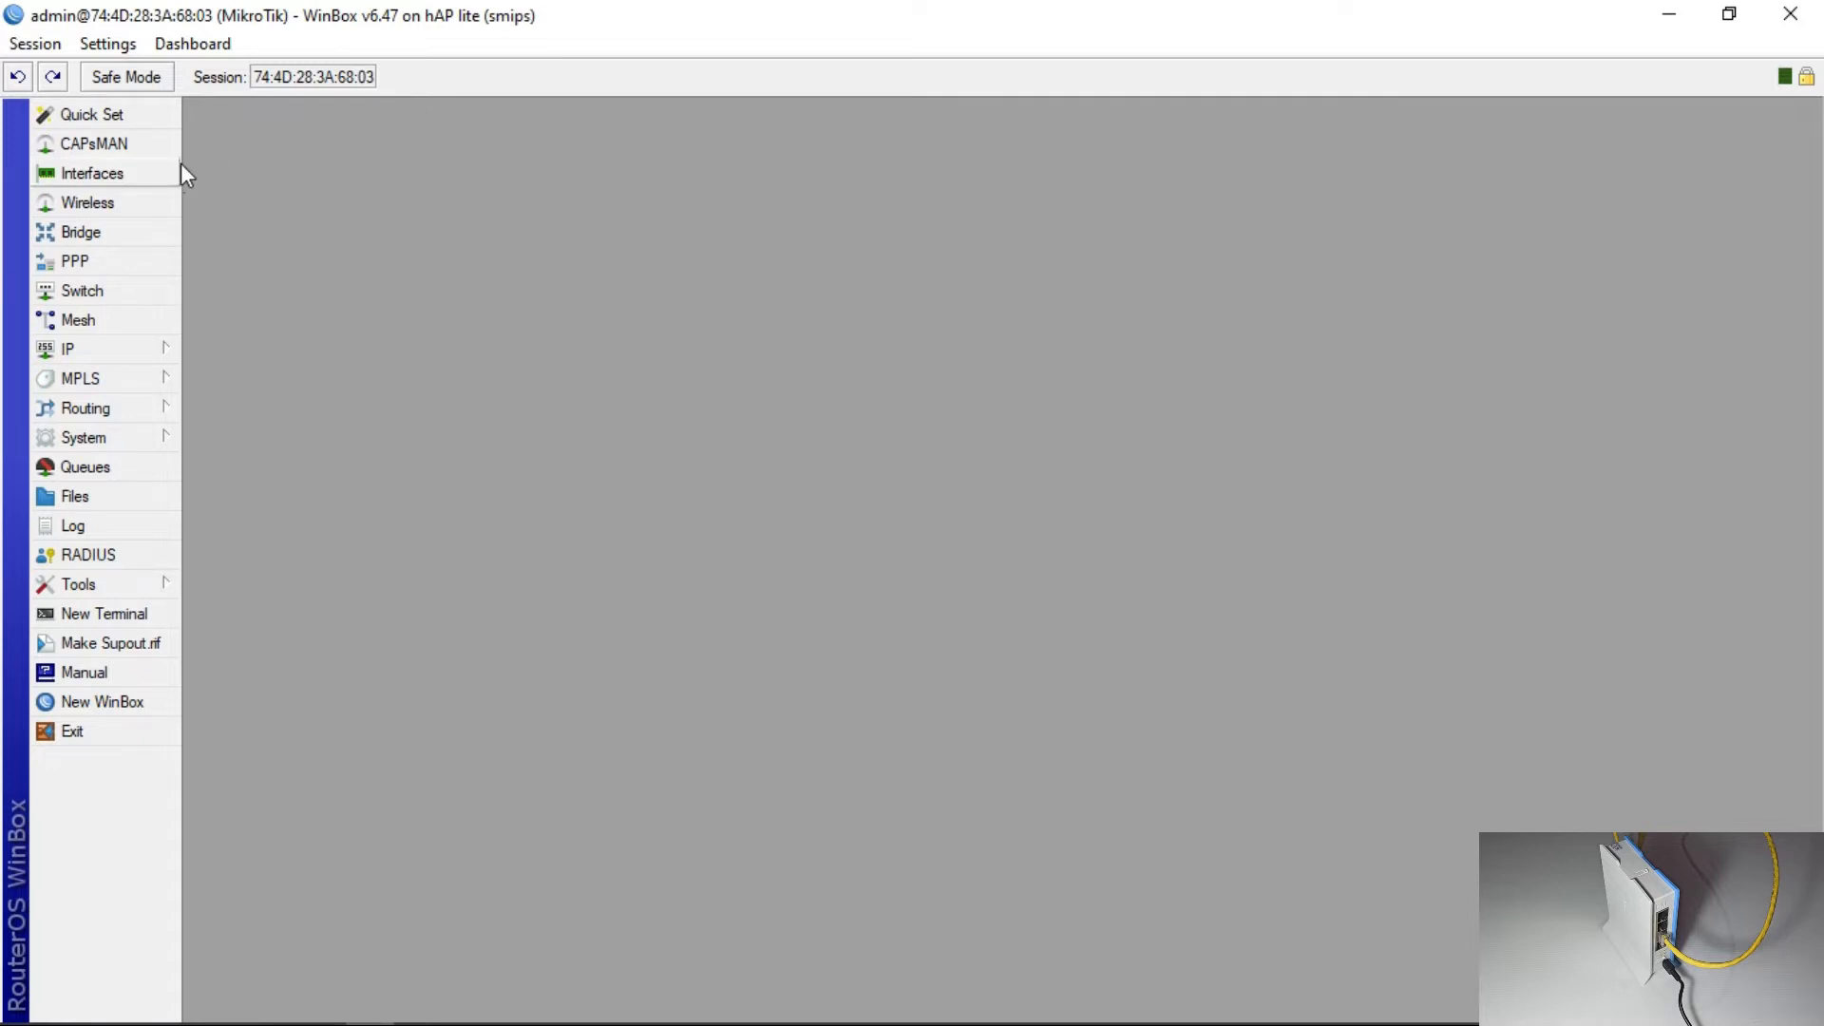
# Rename the ether2 interface to ether2_LAPTOP in the router's interface list.
pyautogui.click(139, 172)
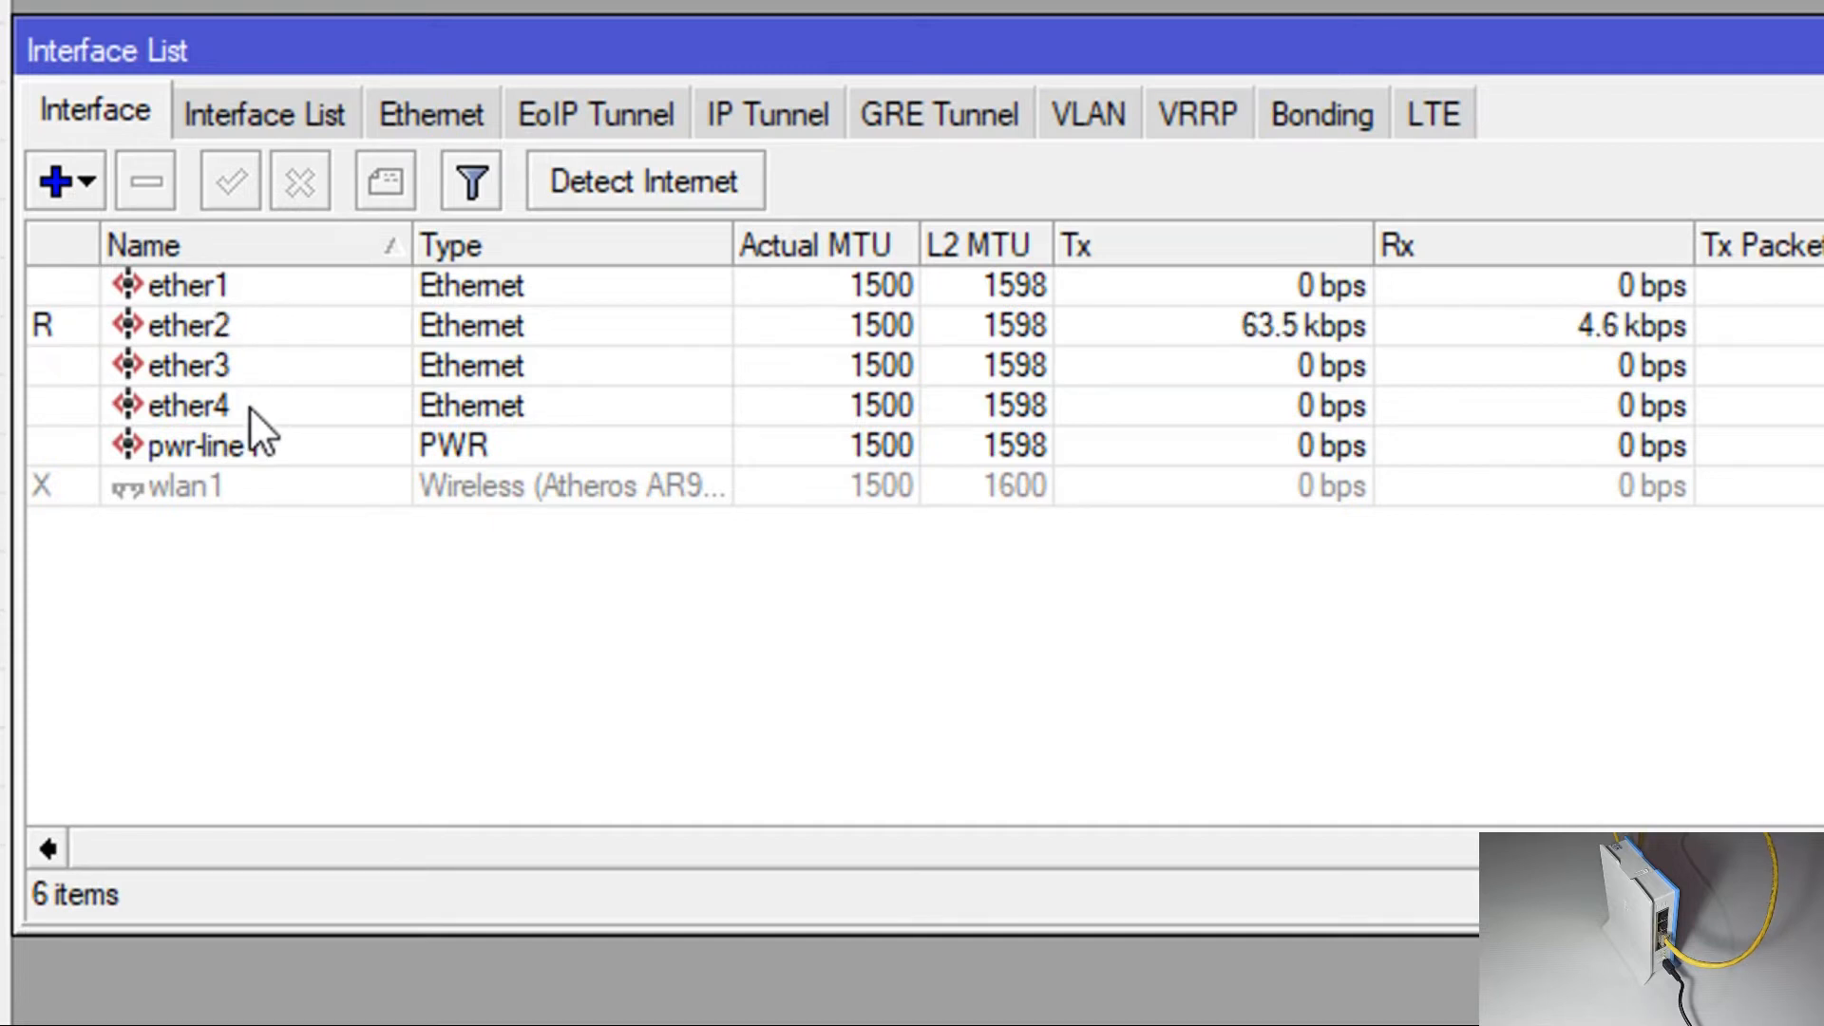
pyautogui.doubleClick(219, 329)
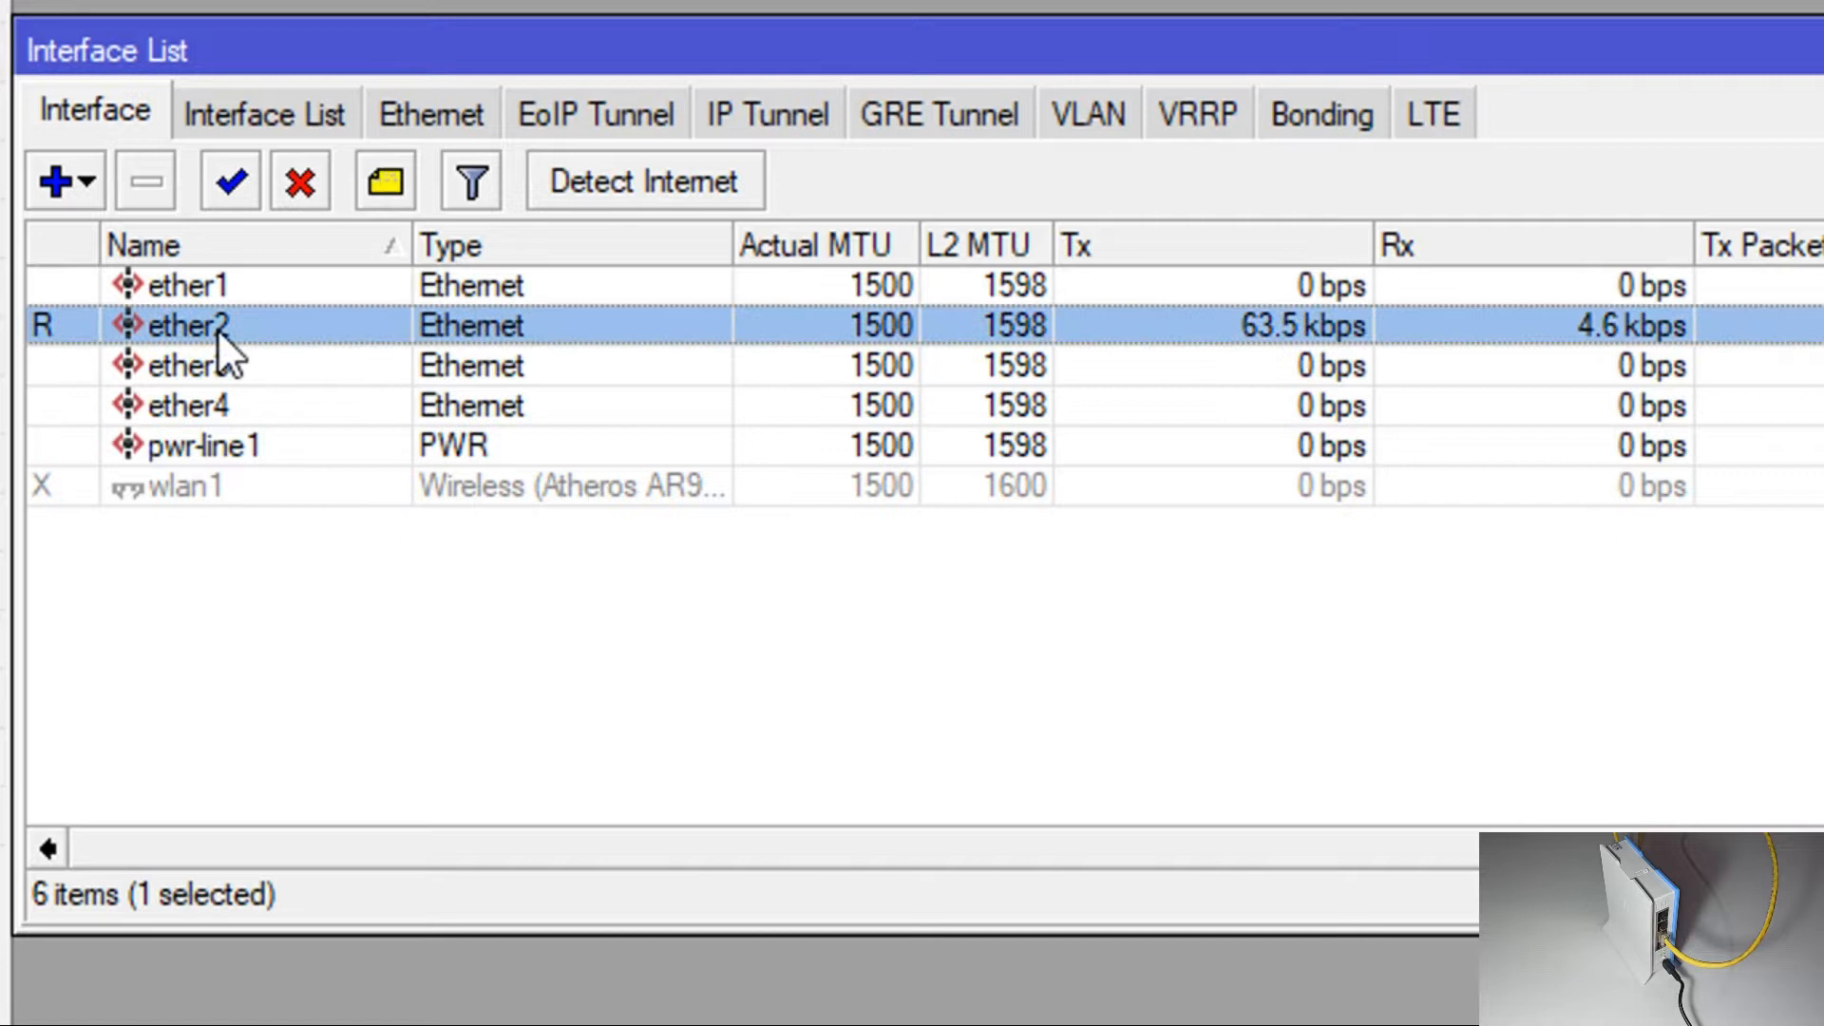
pyautogui.click(1577, 18)
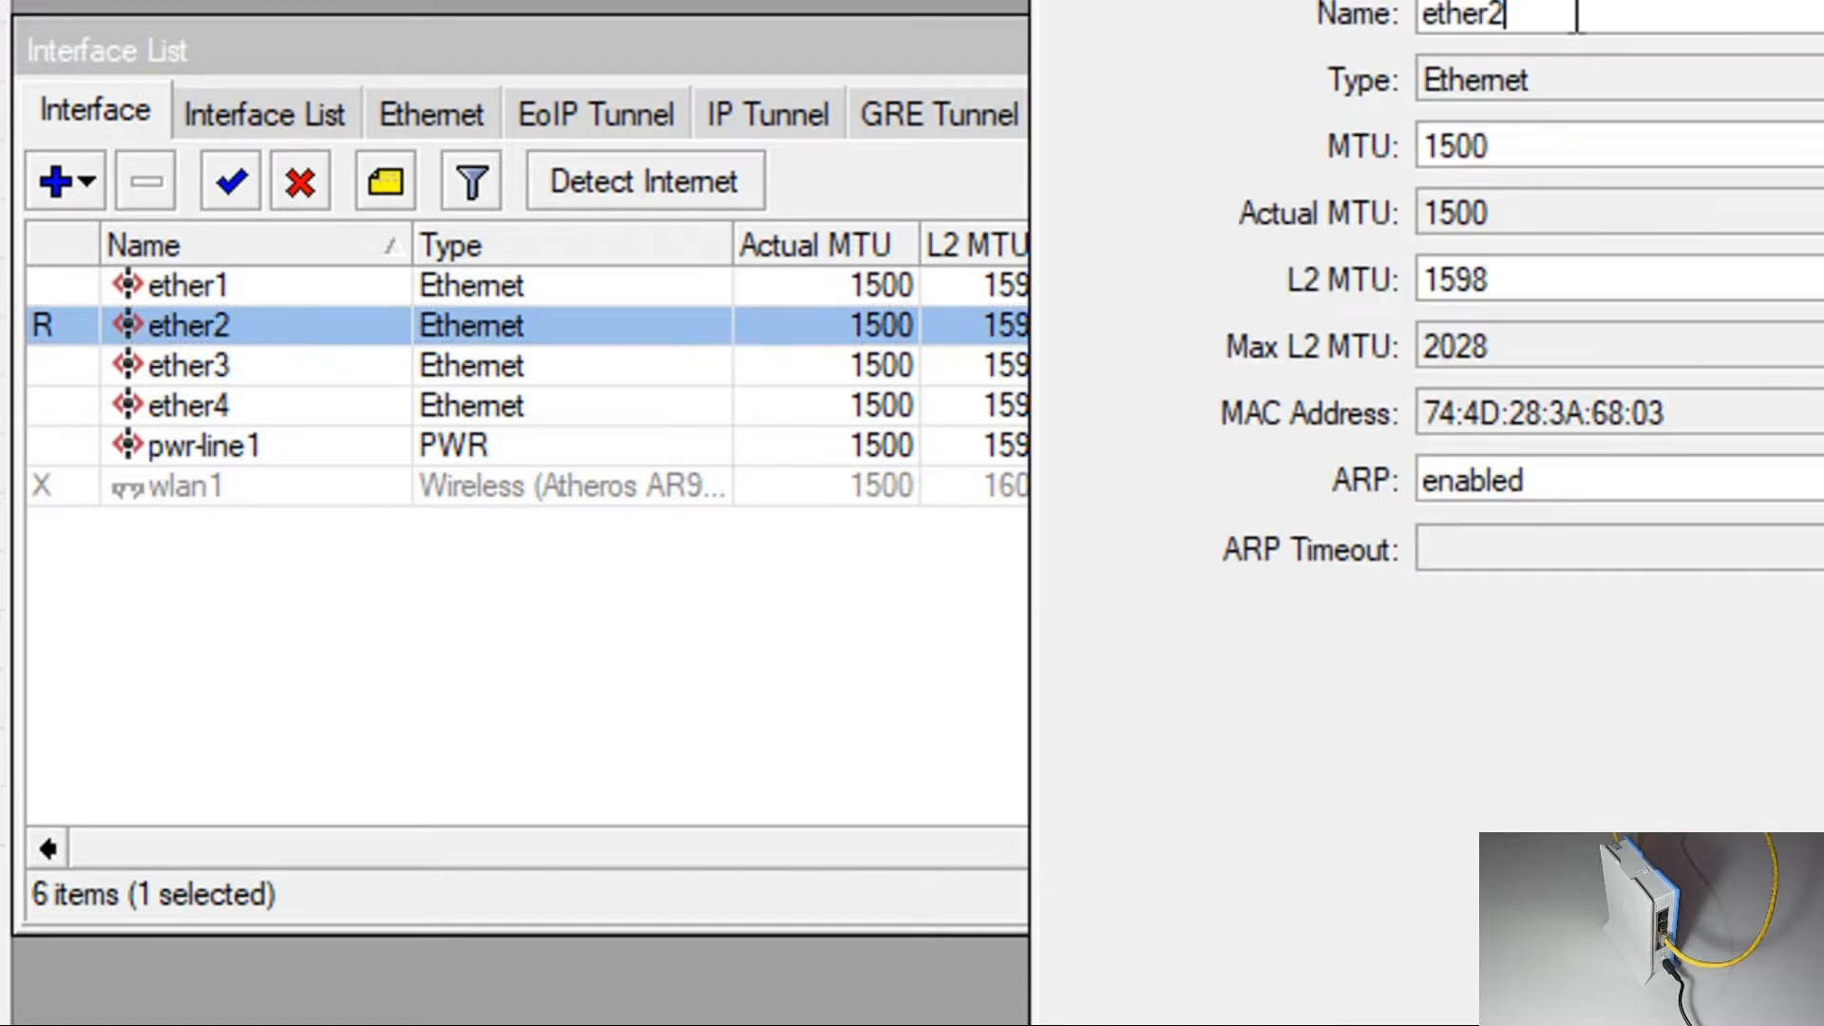
pyautogui.write('_LAPTOP')
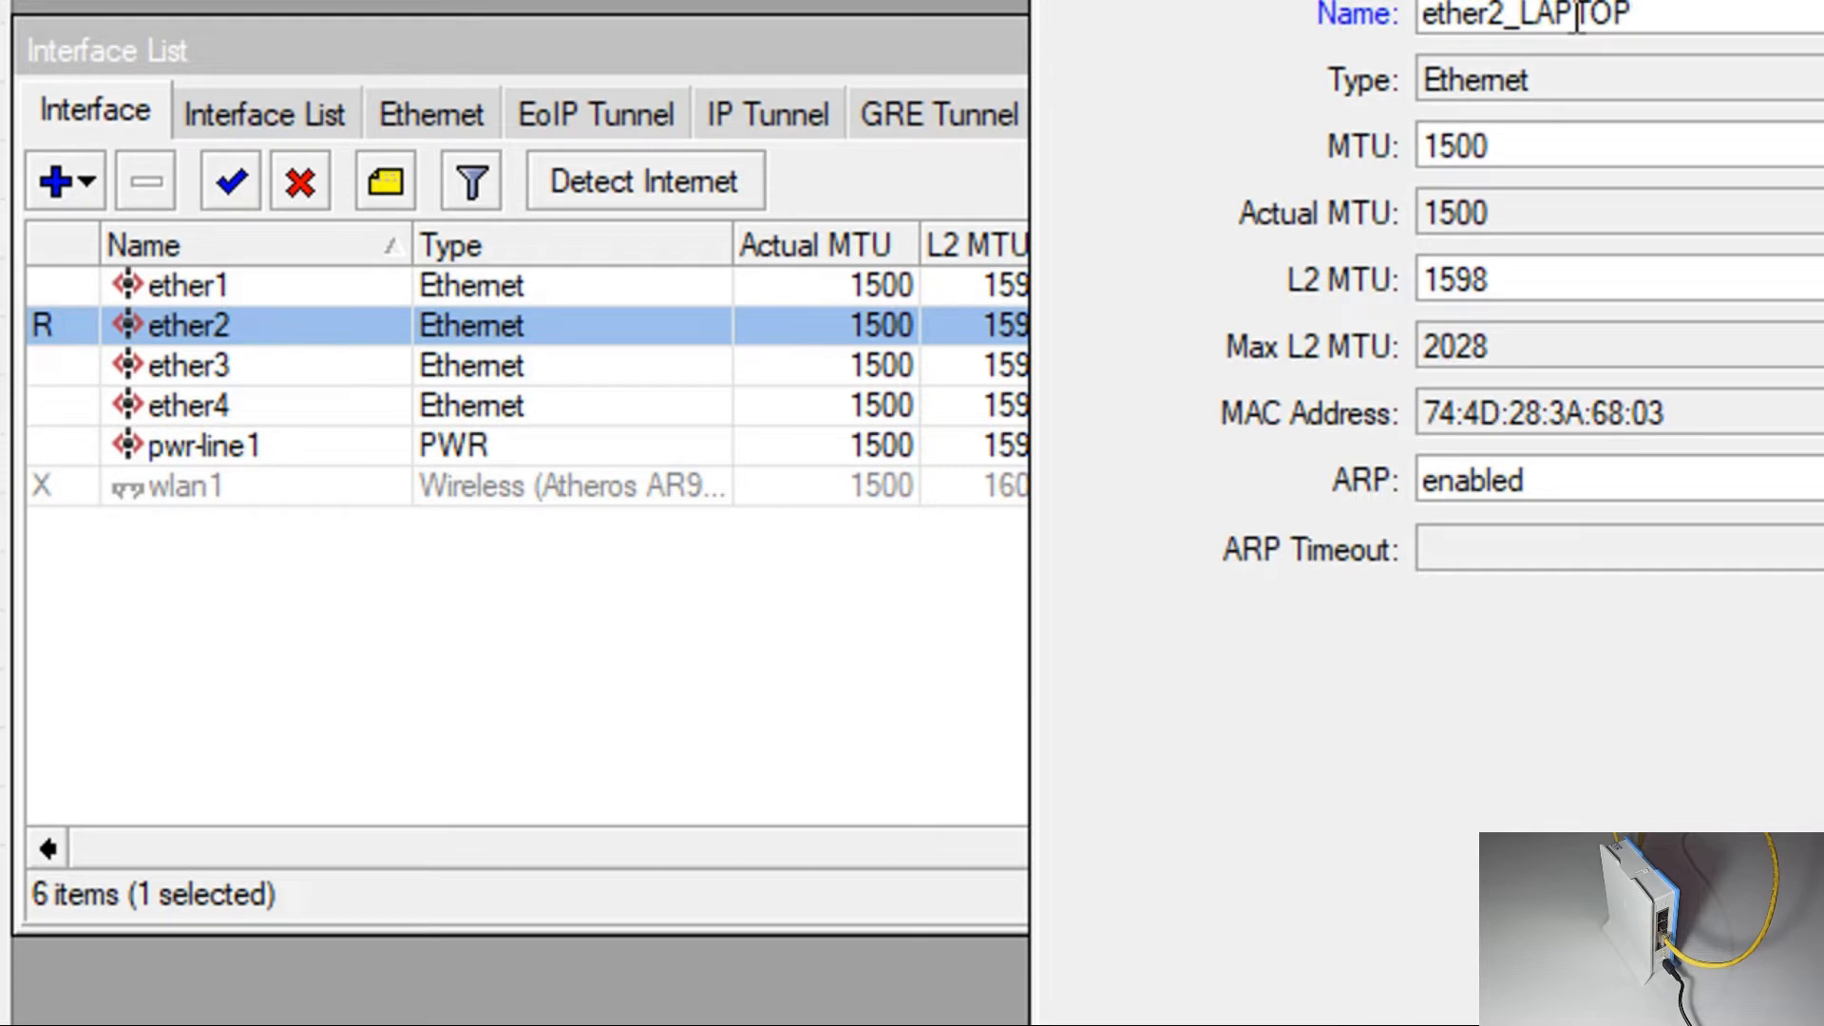
pyautogui.click(1823, 80)
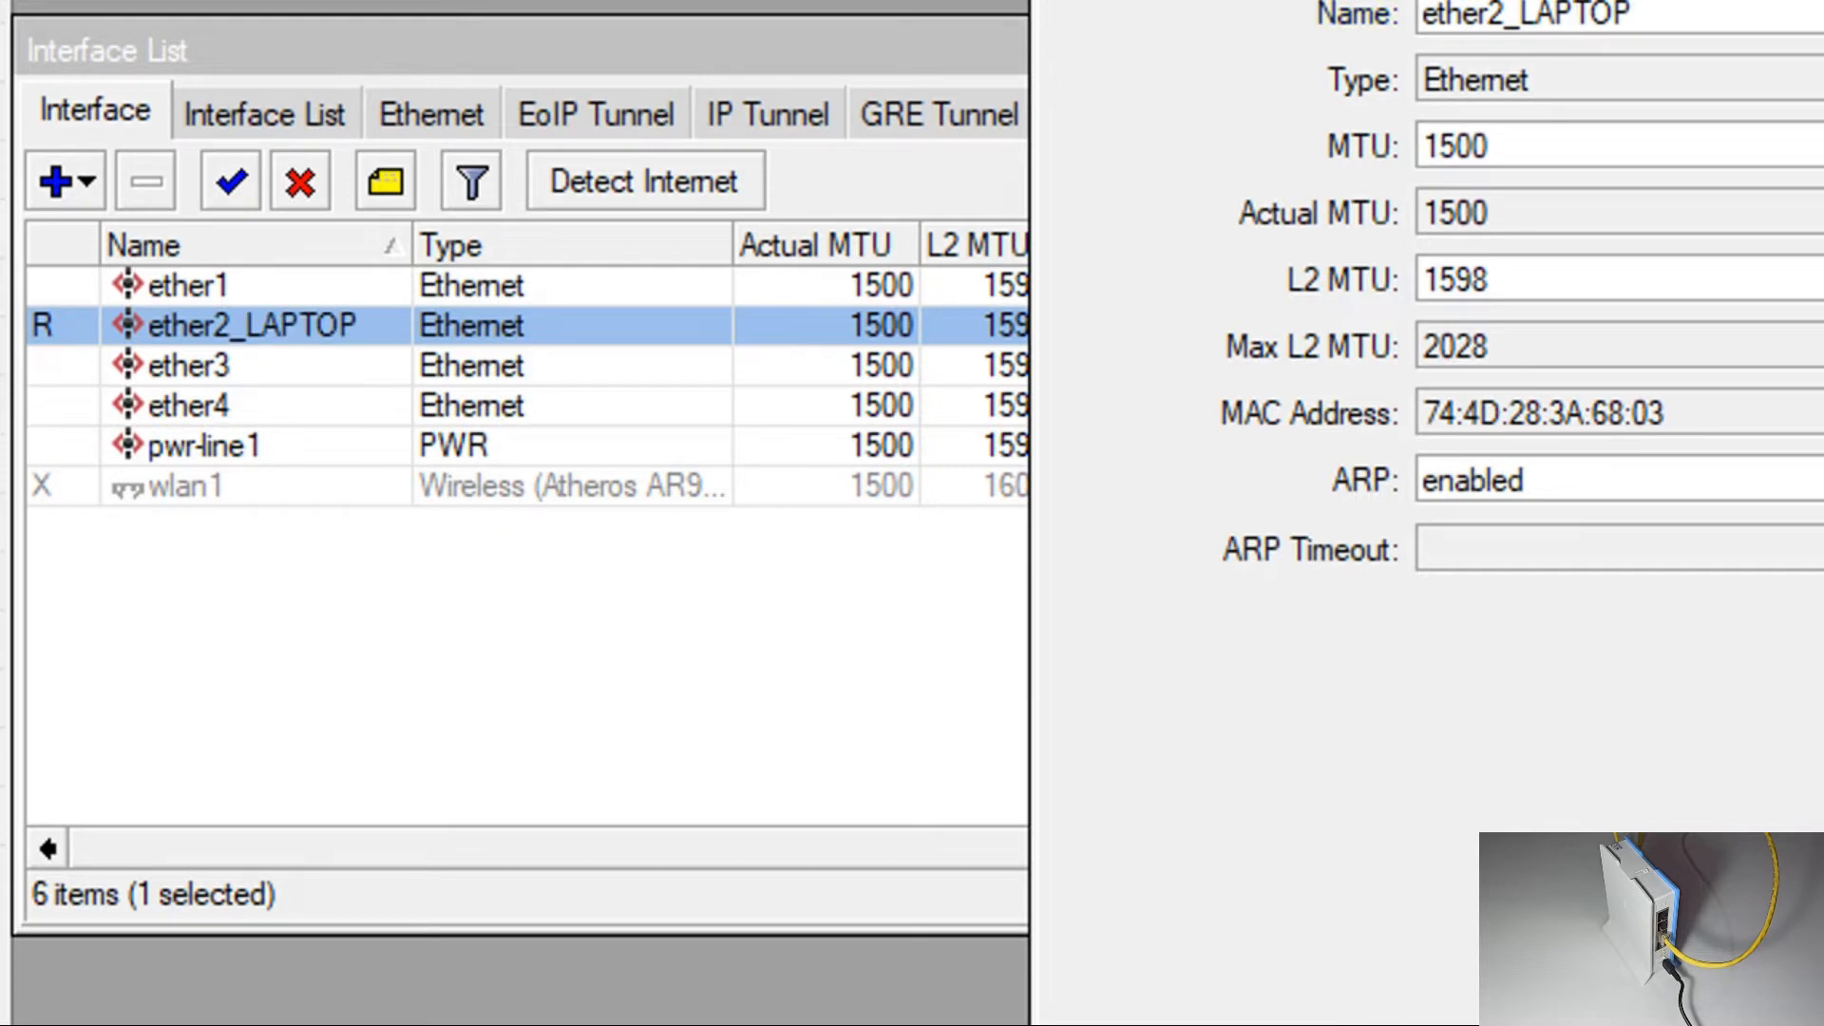
pyautogui.click(1823, 19)
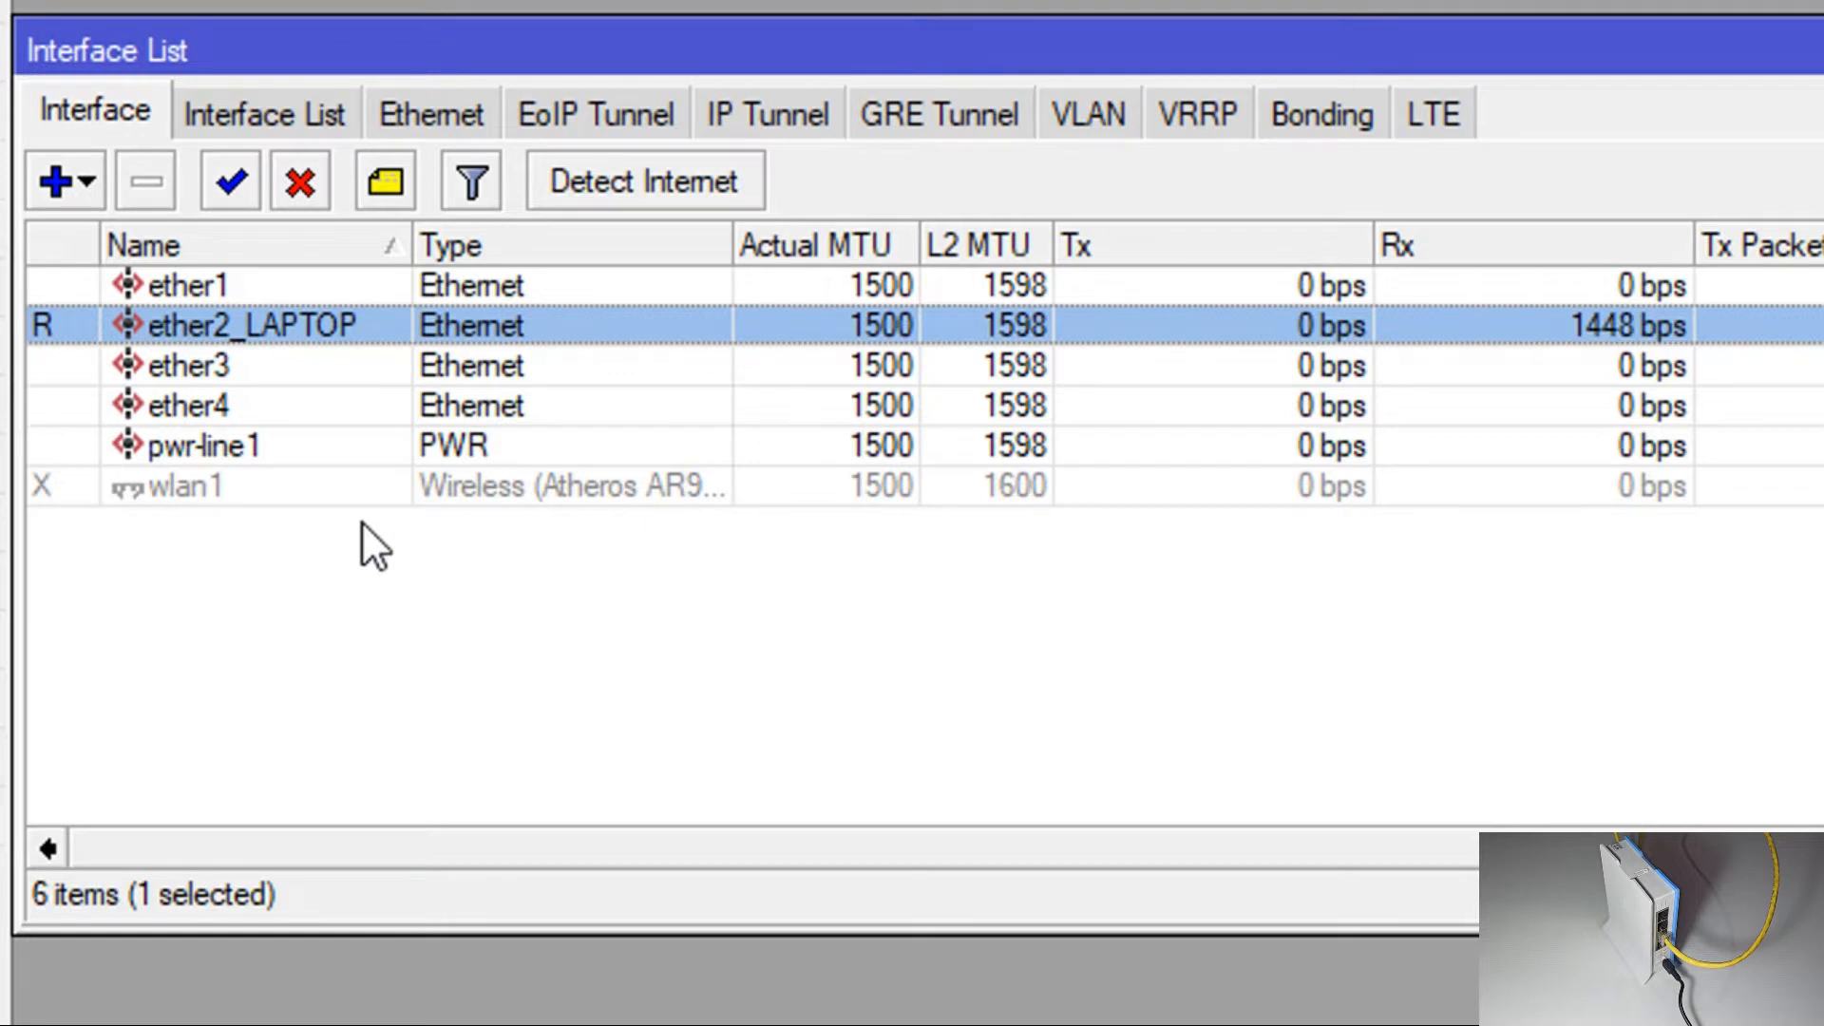
# Enable the disabled wlan1 interface and rename it to wlan1_INTERNET.
pyautogui.click(300, 501)
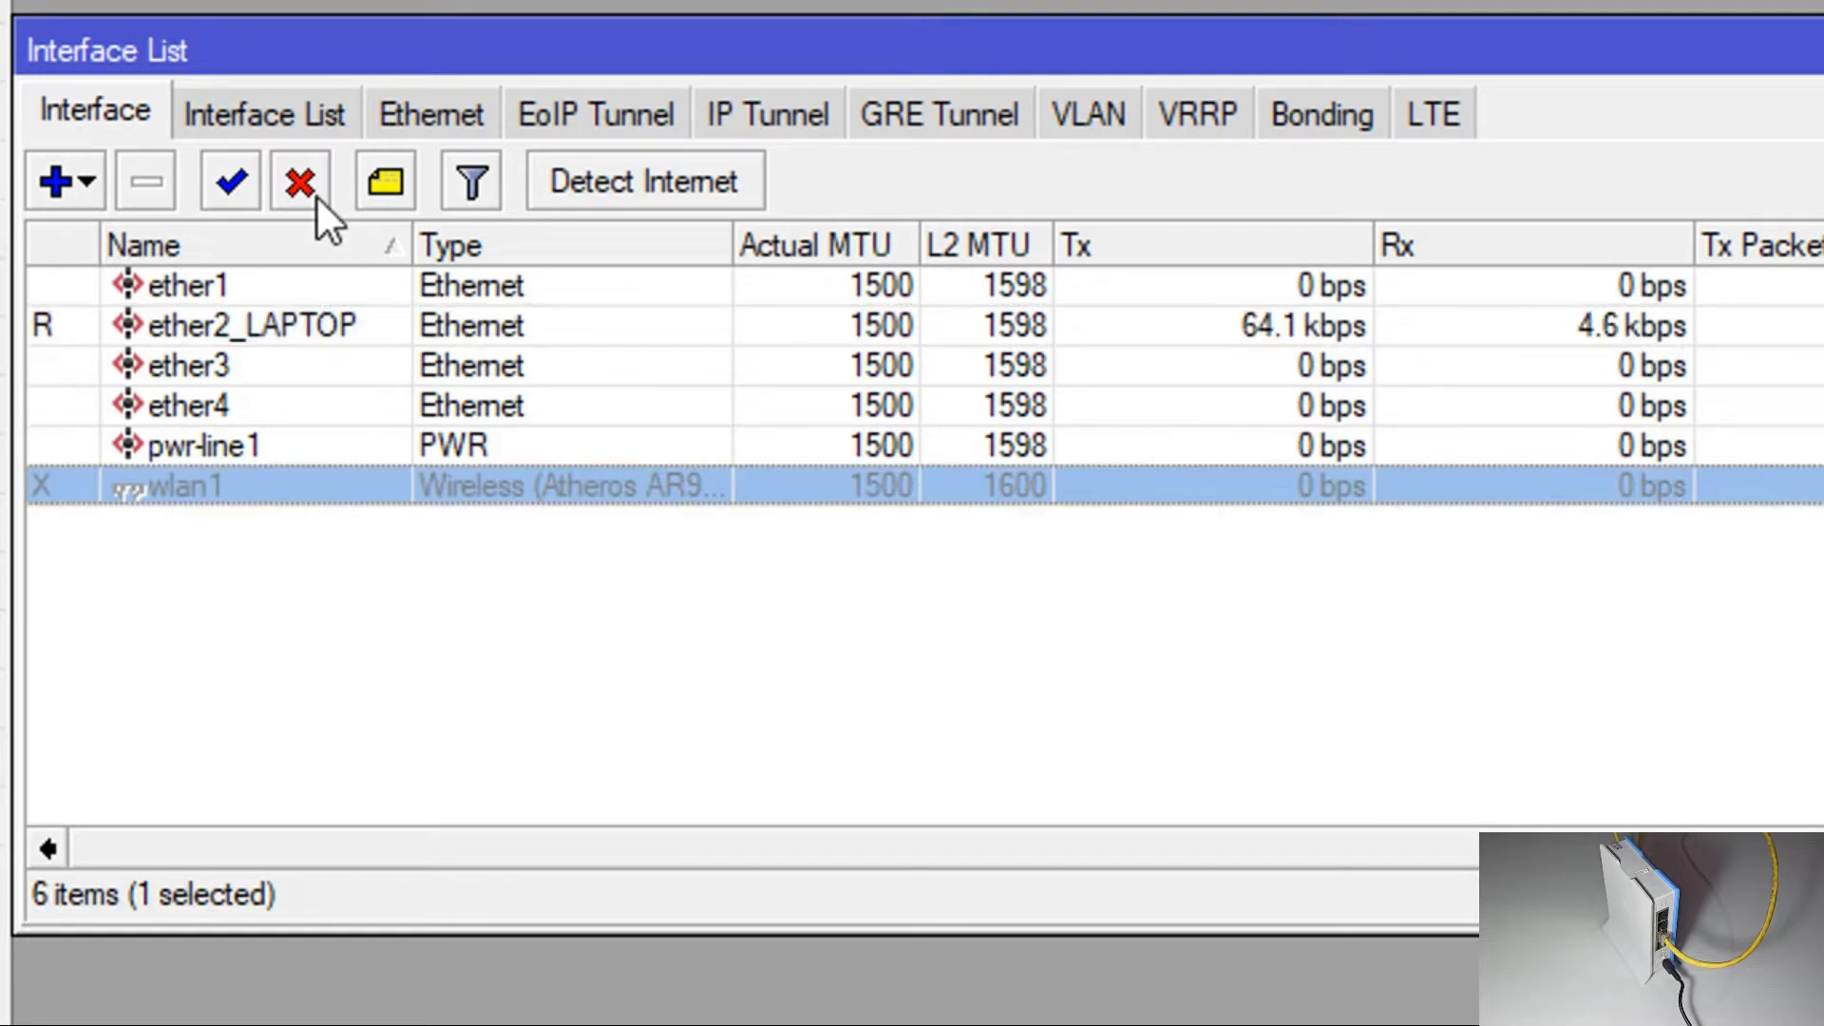
pyautogui.click(230, 185)
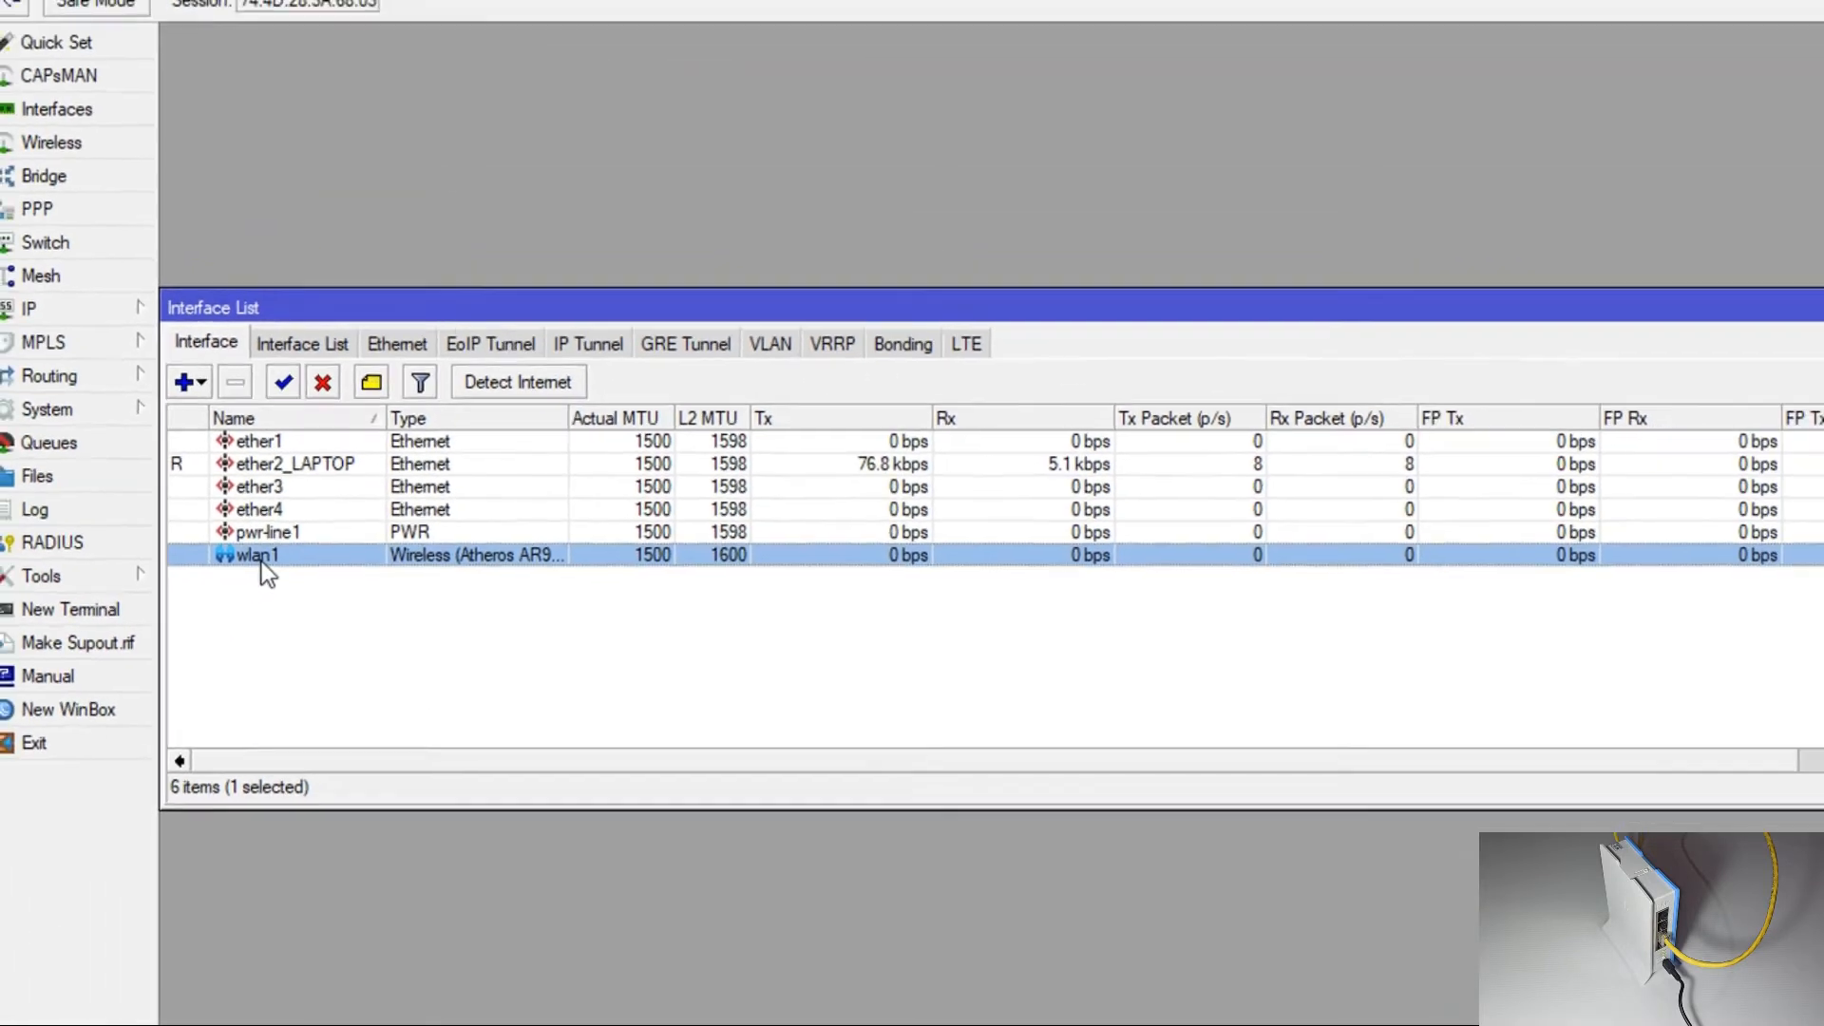
pyautogui.doubleClick(260, 562)
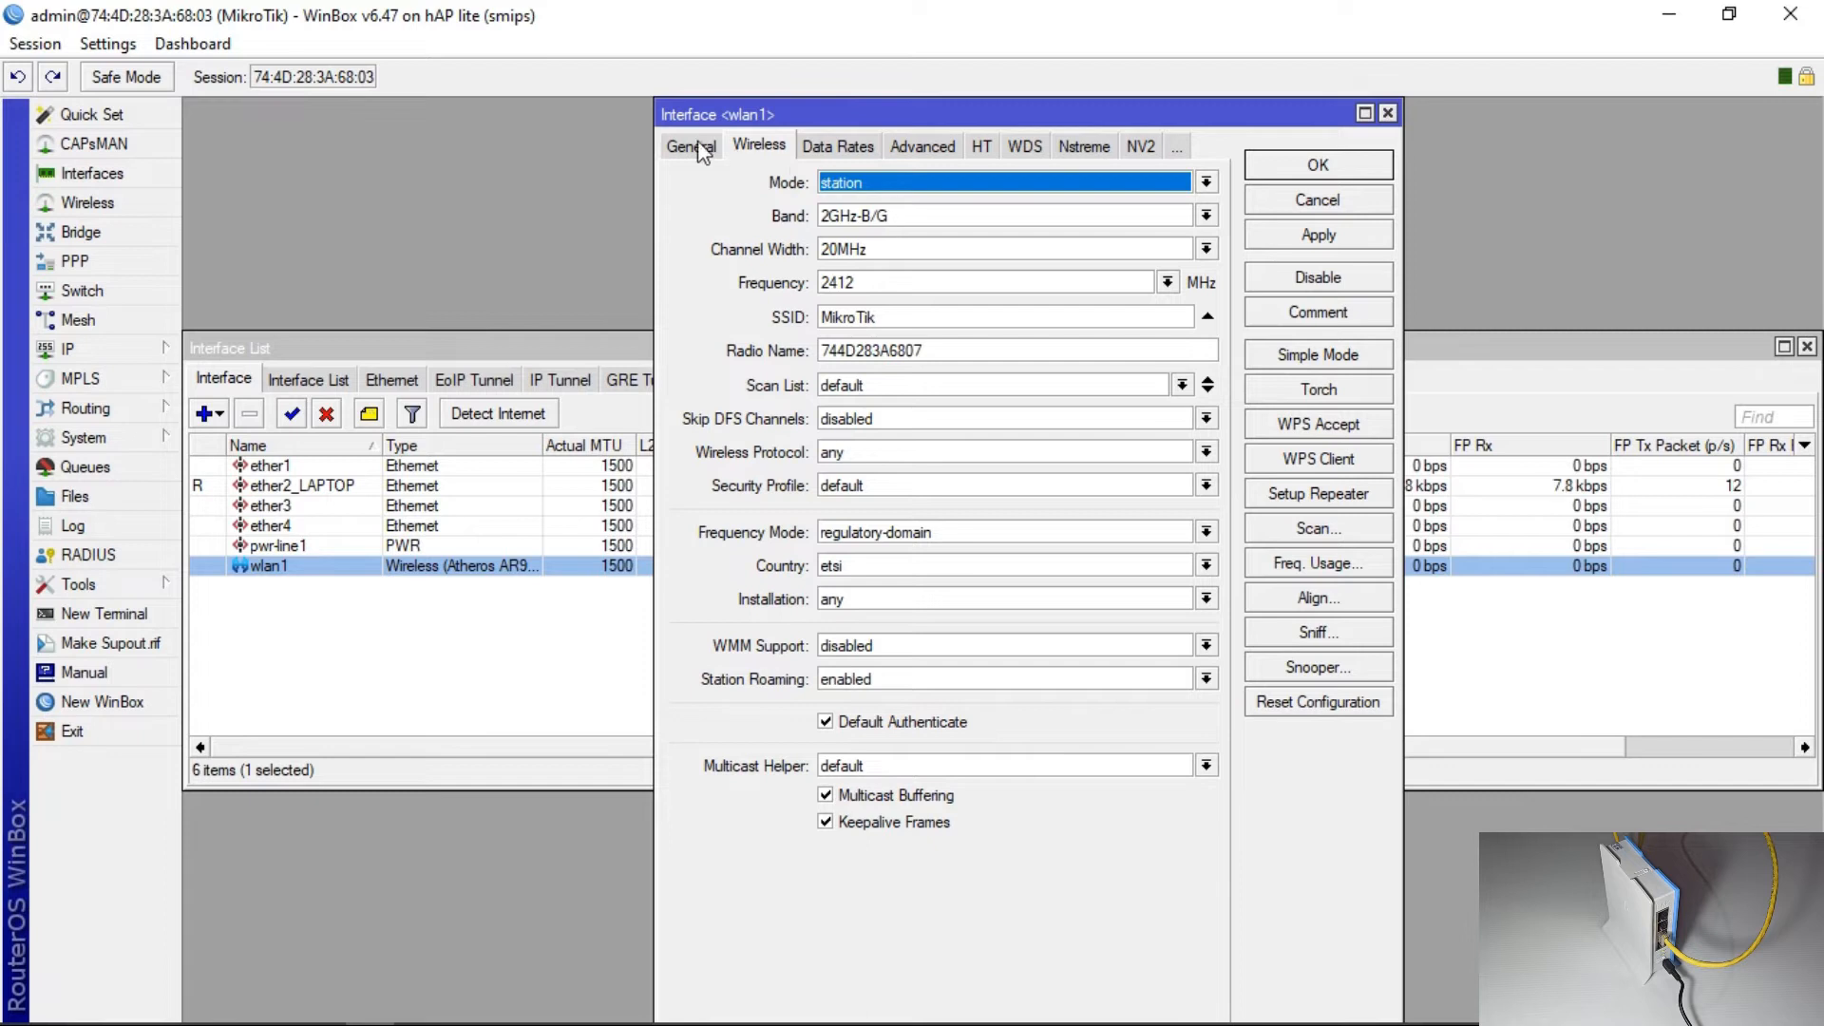
pyautogui.click(691, 146)
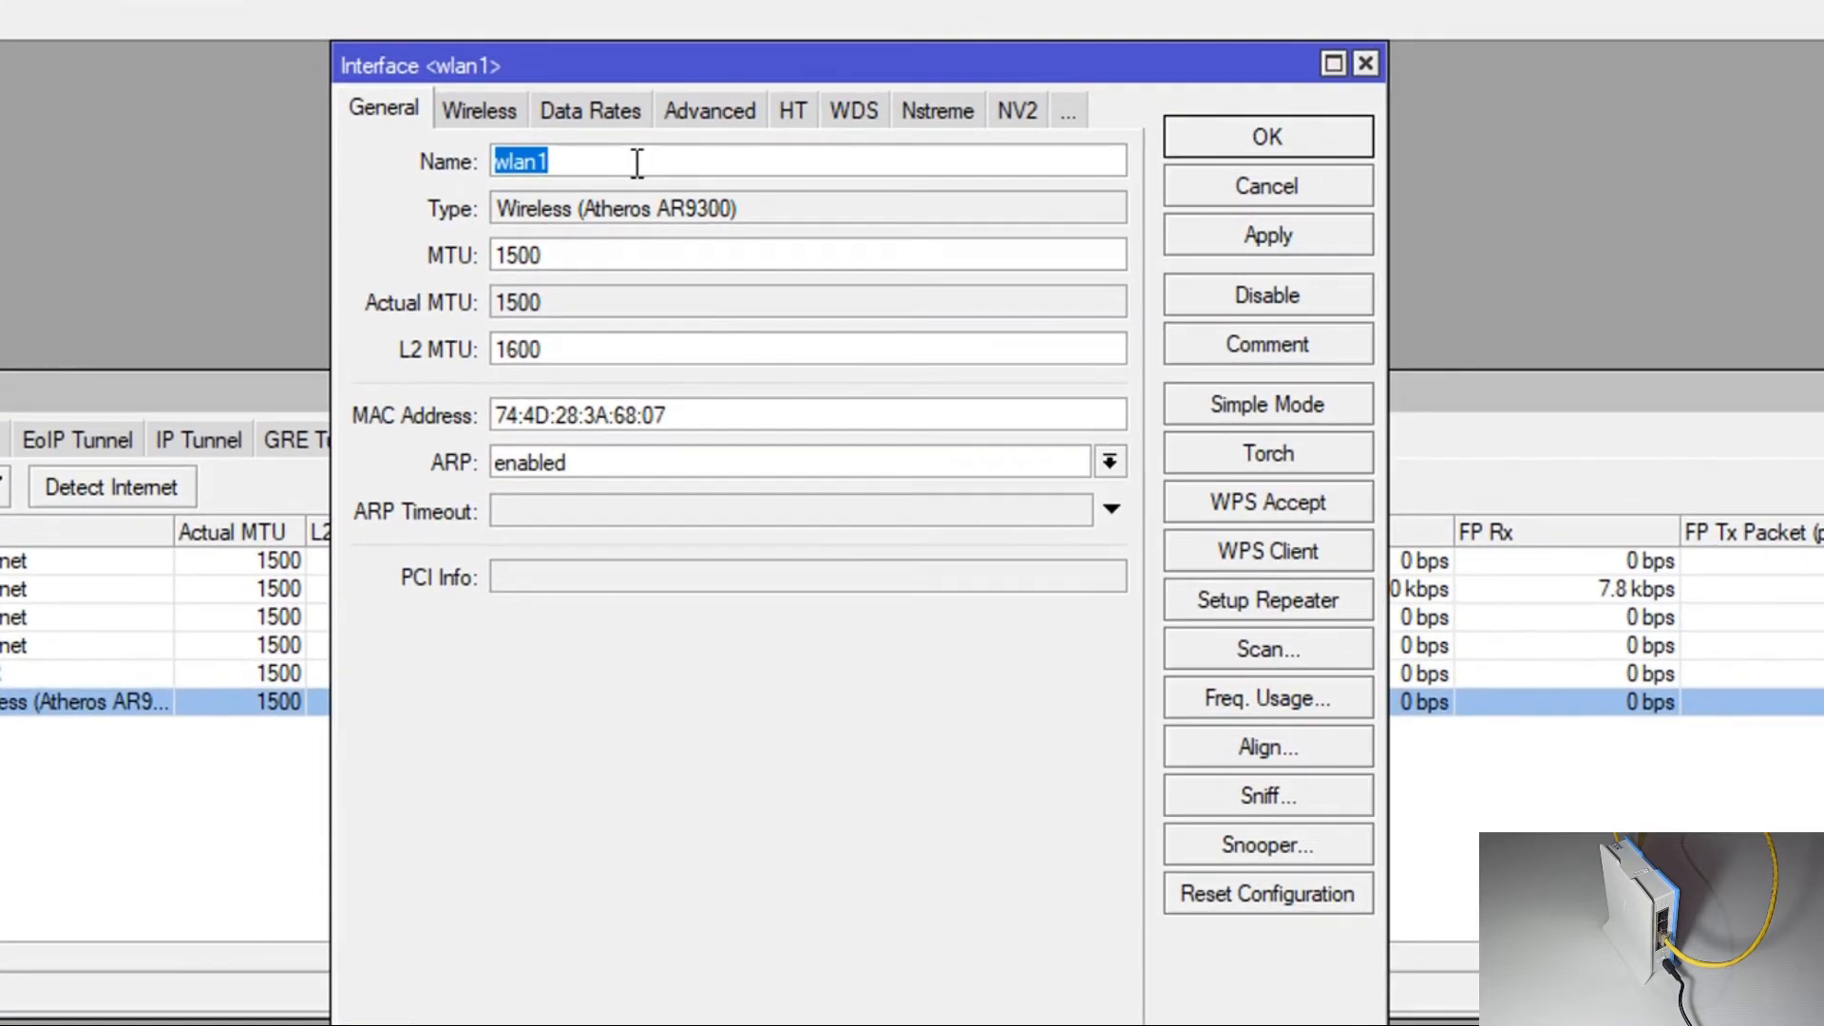
pyautogui.click(637, 163)
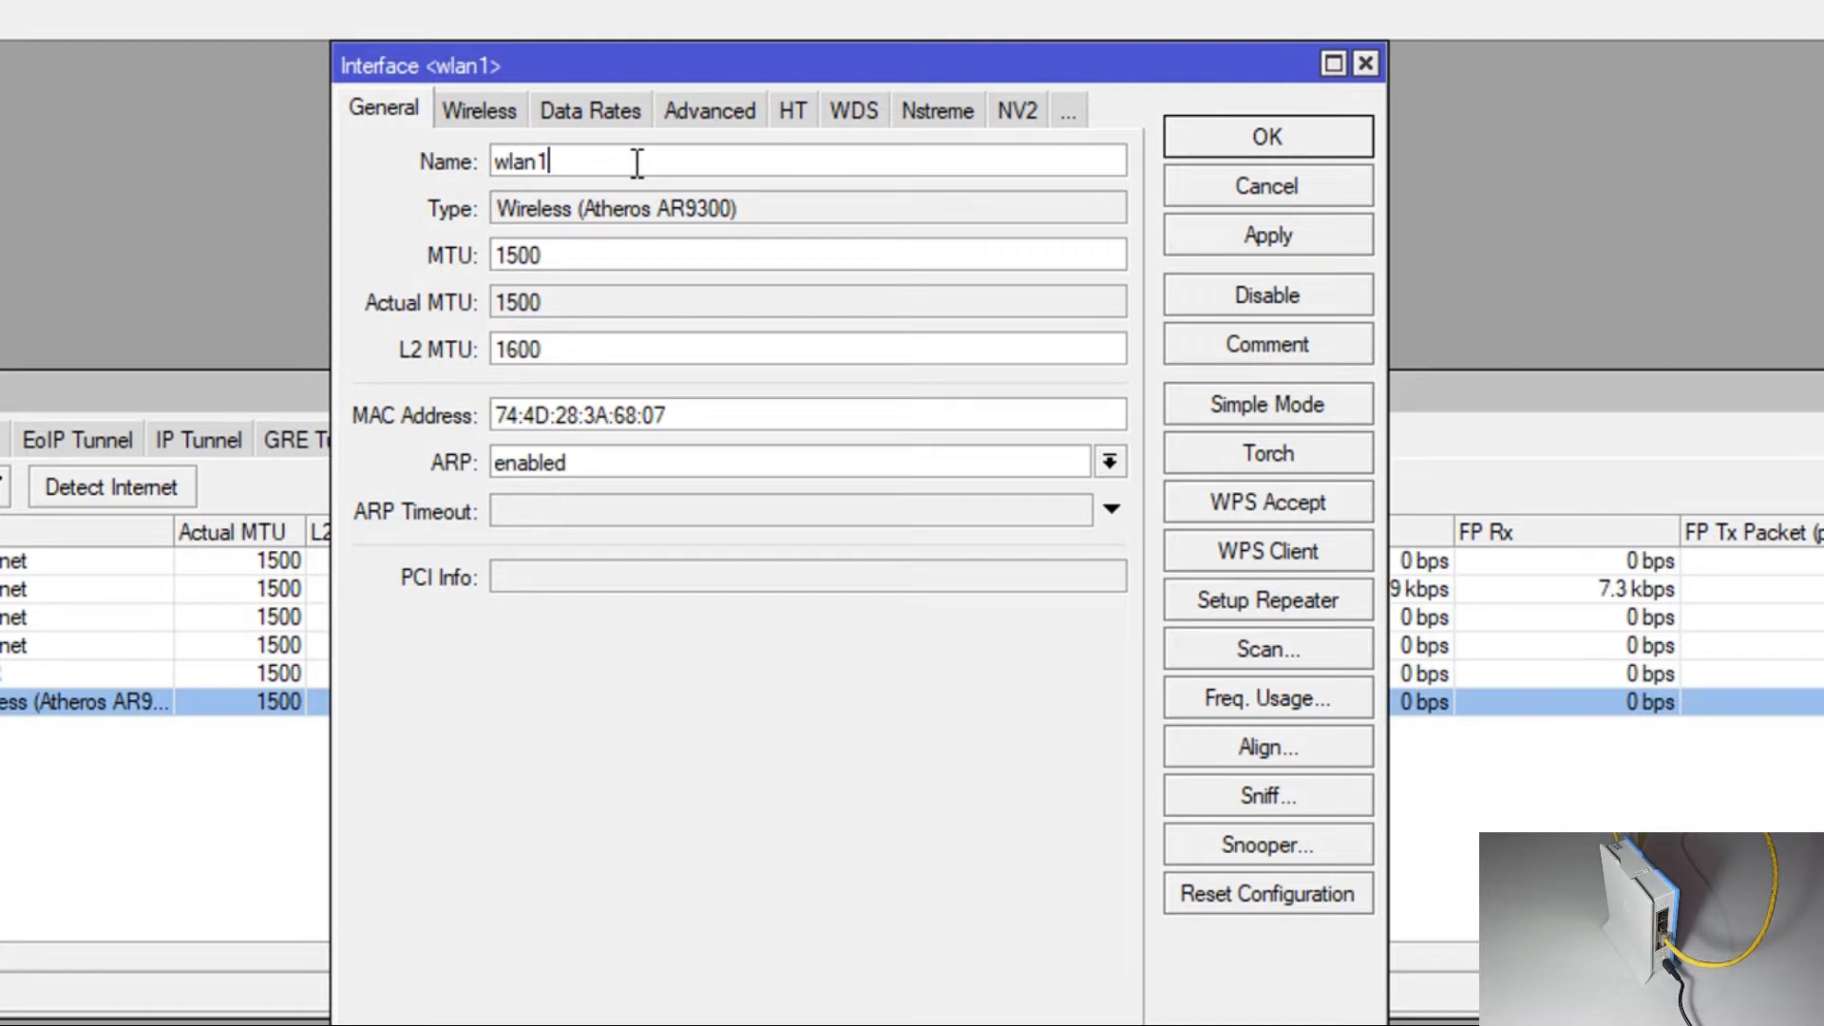
pyautogui.write('_l')
pyautogui.write('NTERNET')
pyautogui.click(1269, 235)
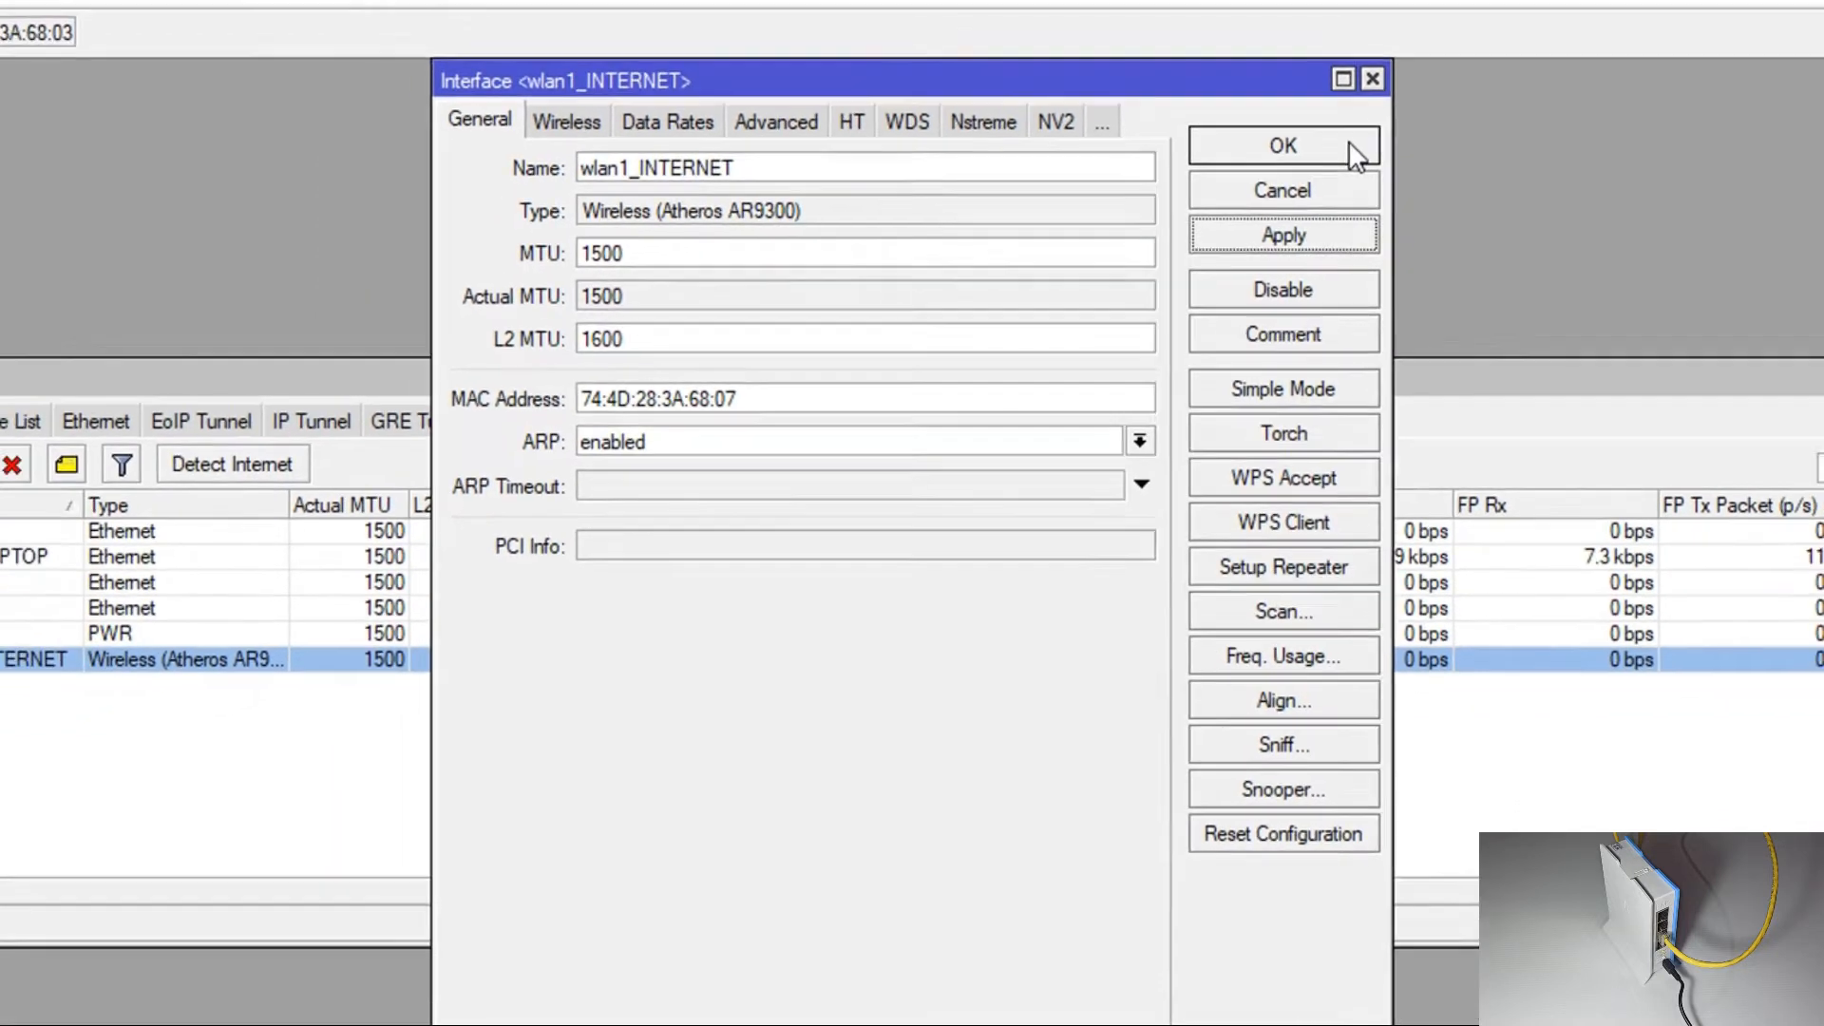
pyautogui.click(1348, 142)
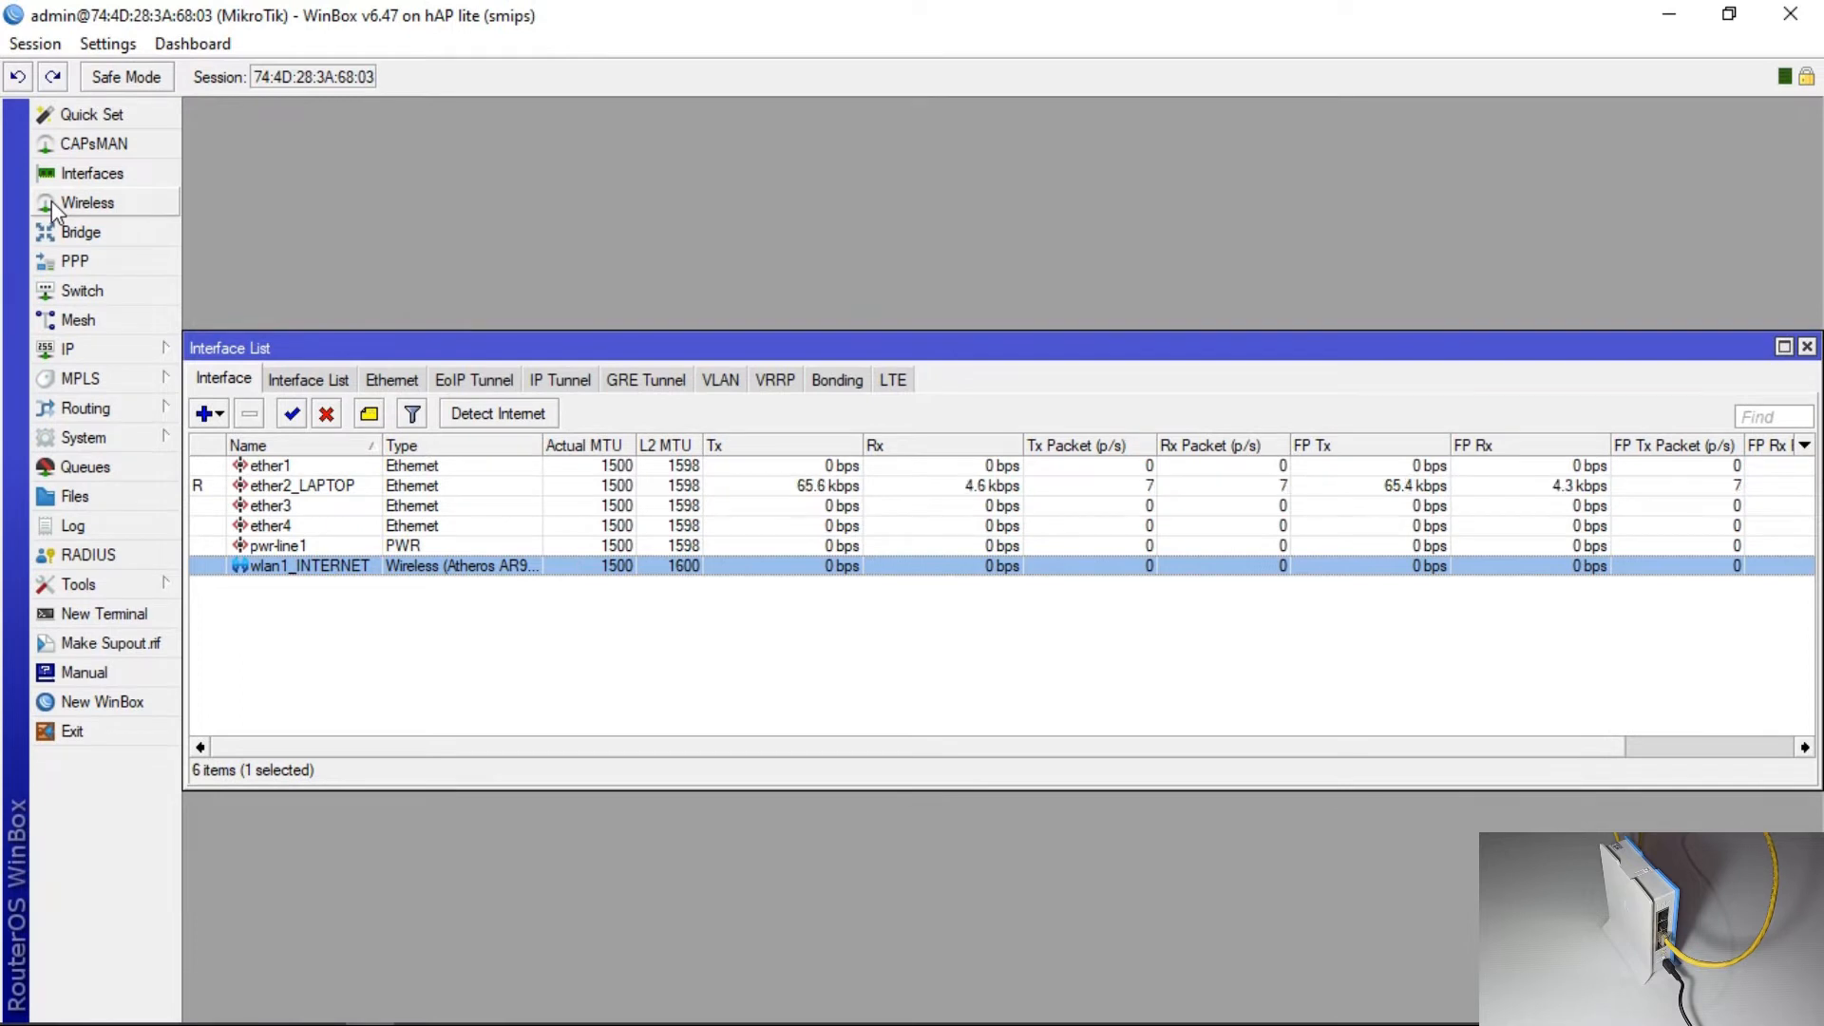
# Open the wireless settings of wlan1_INTERNET and start a scan for nearby access points.
pyautogui.click(51, 202)
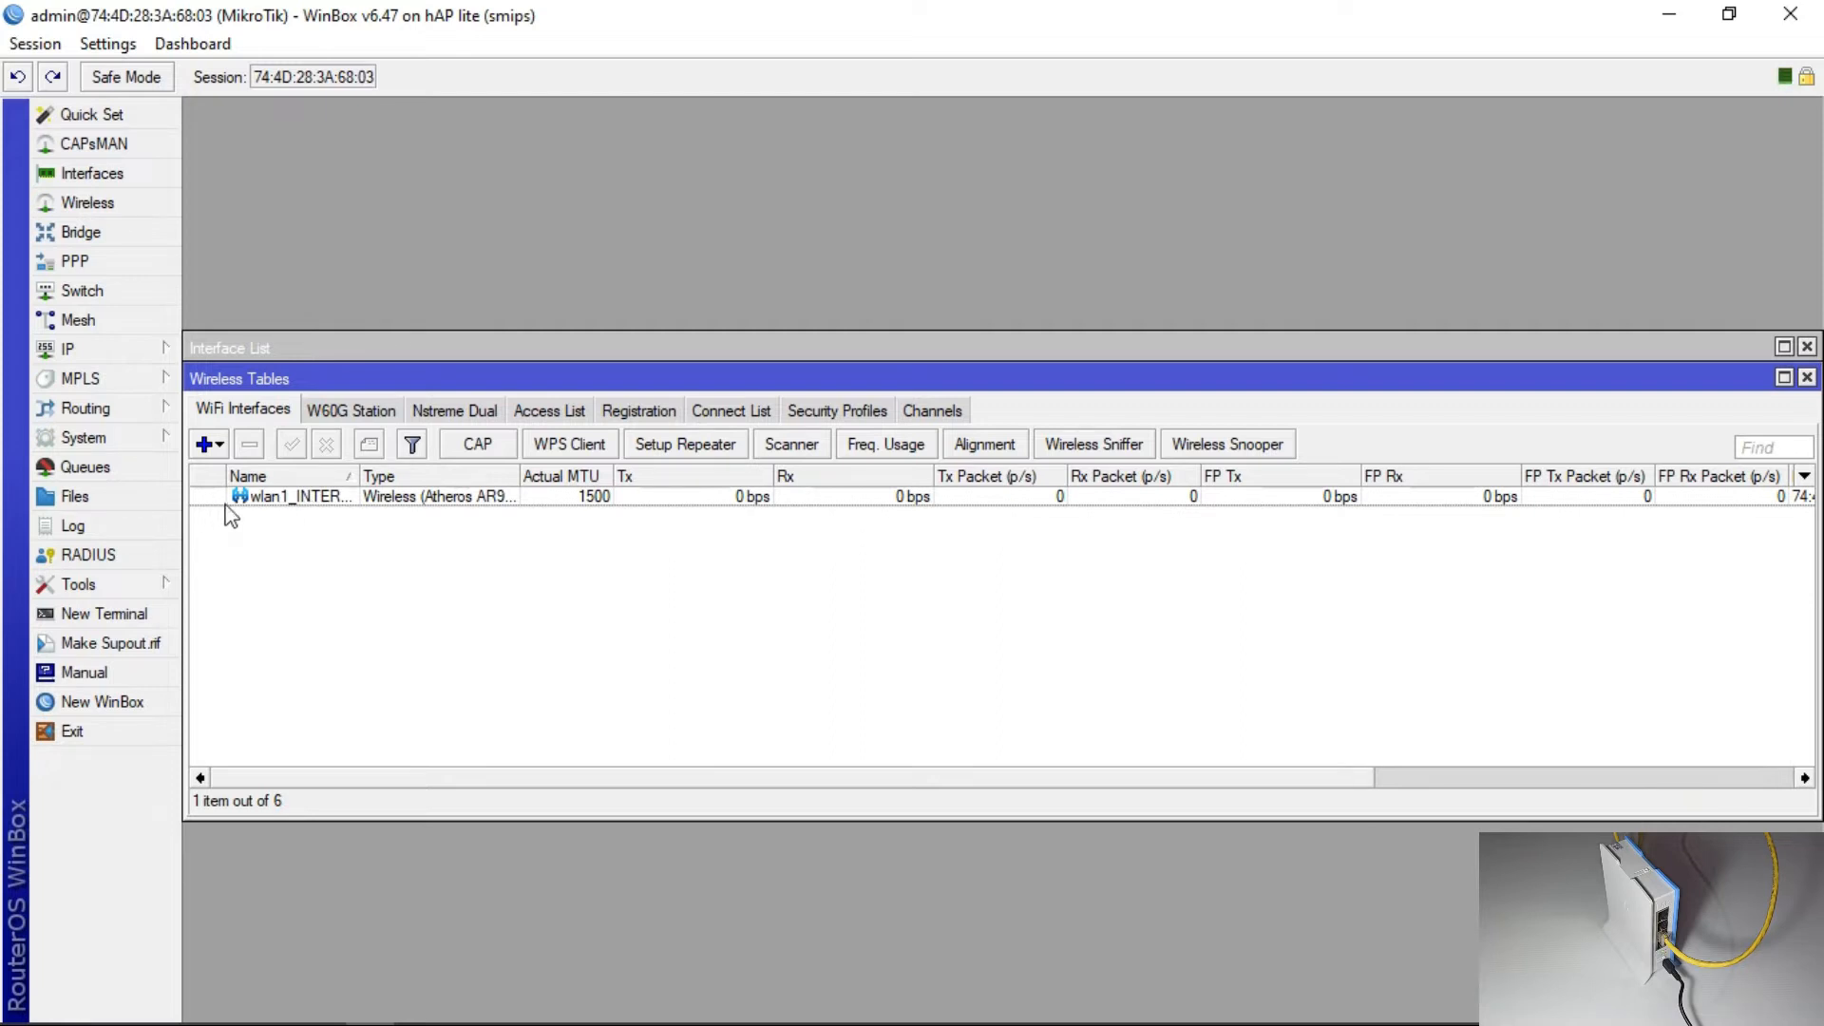
pyautogui.doubleClick(325, 499)
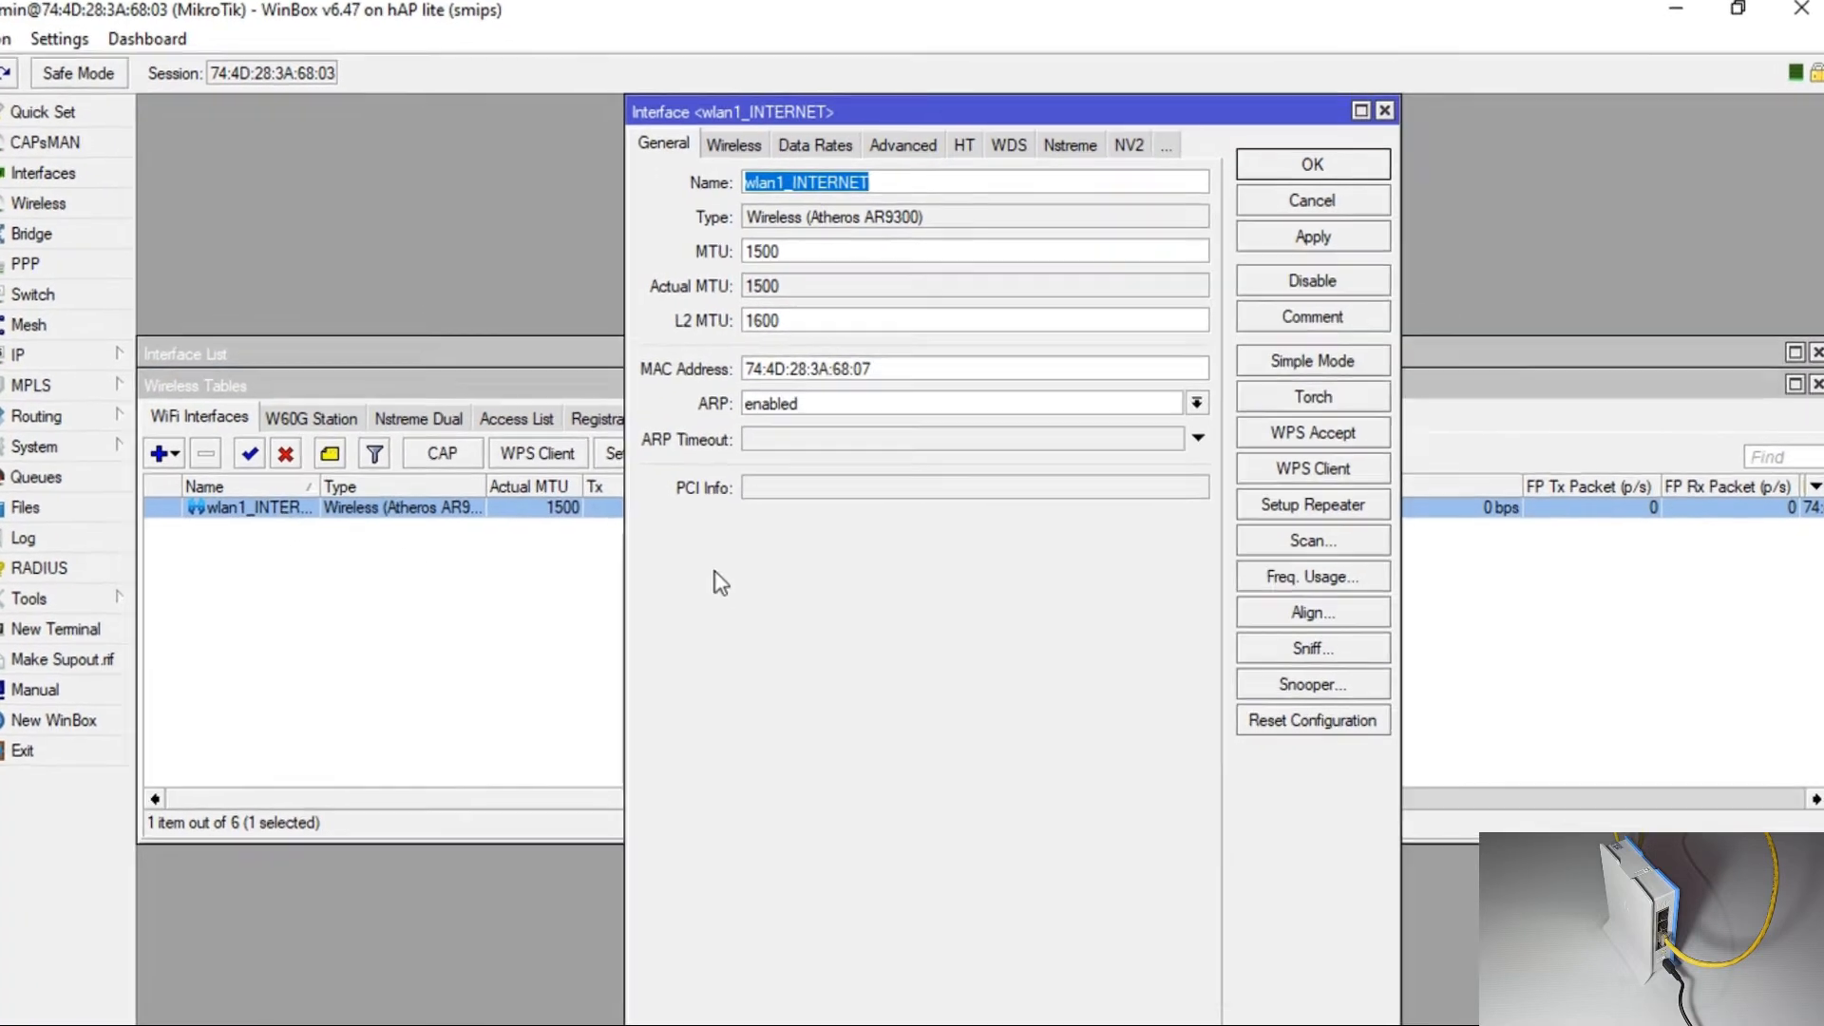
pyautogui.click(734, 145)
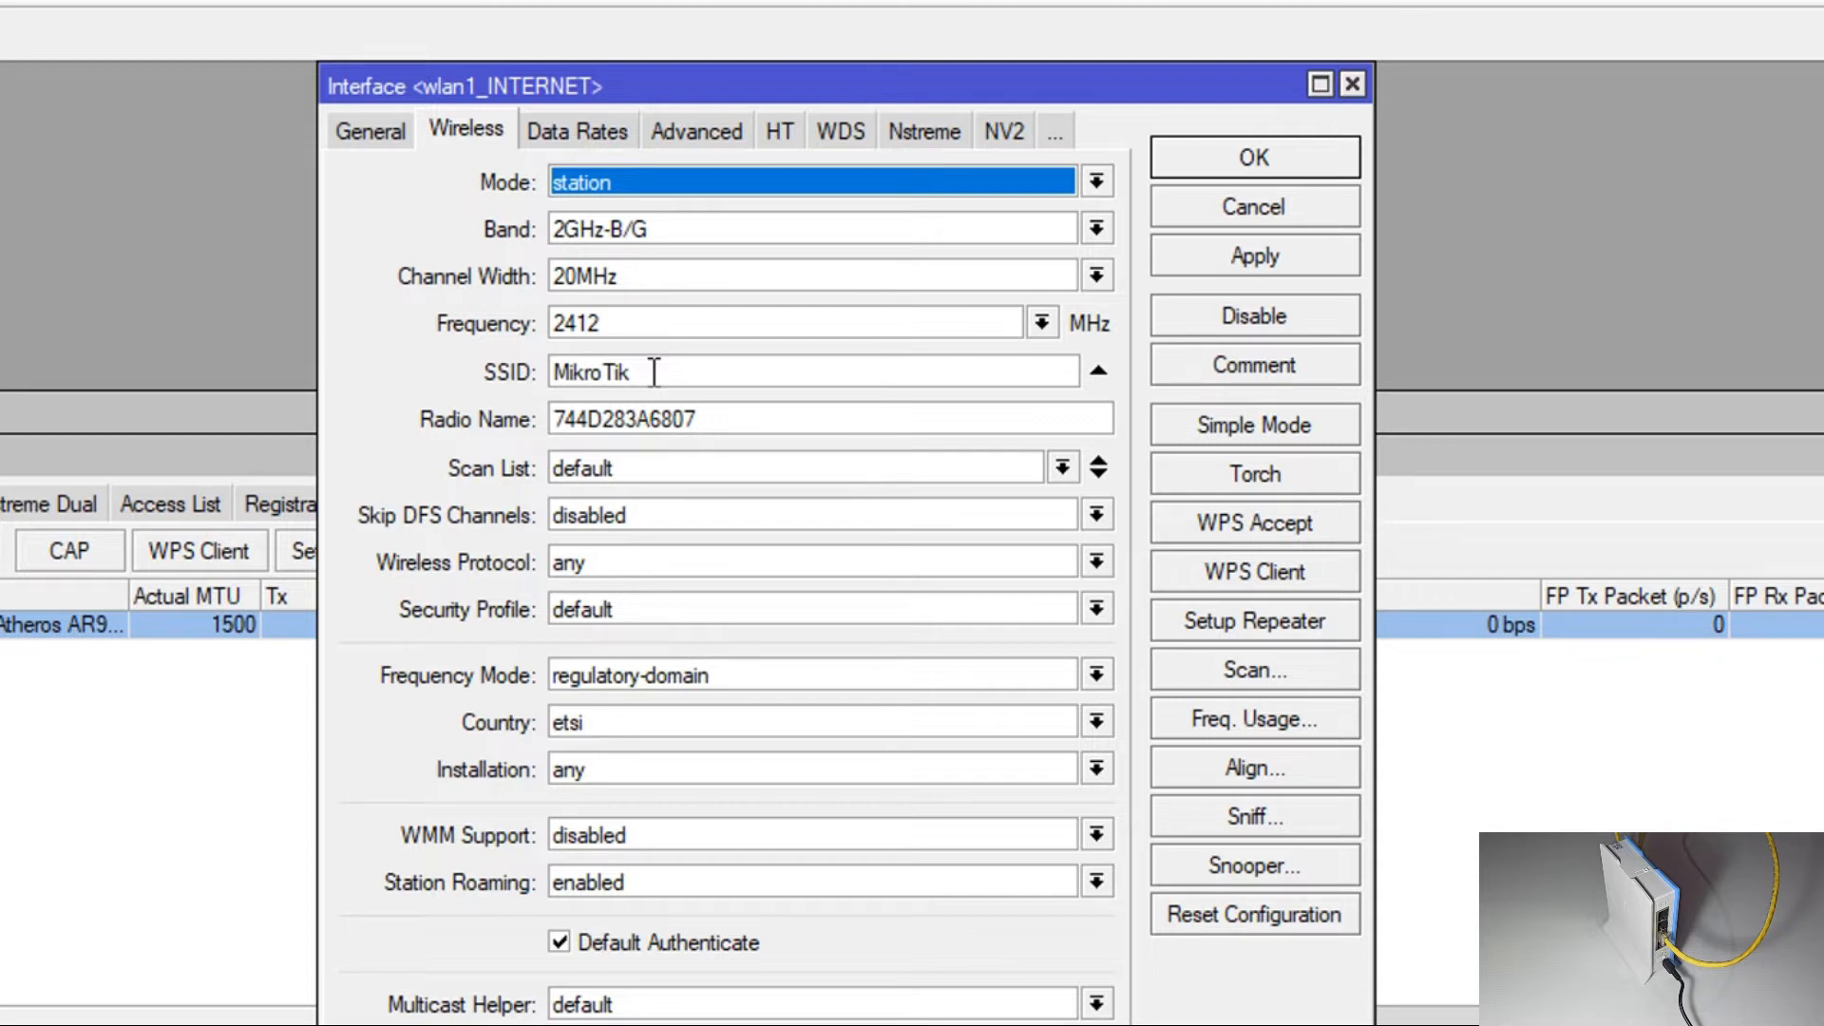
pyautogui.click(1255, 667)
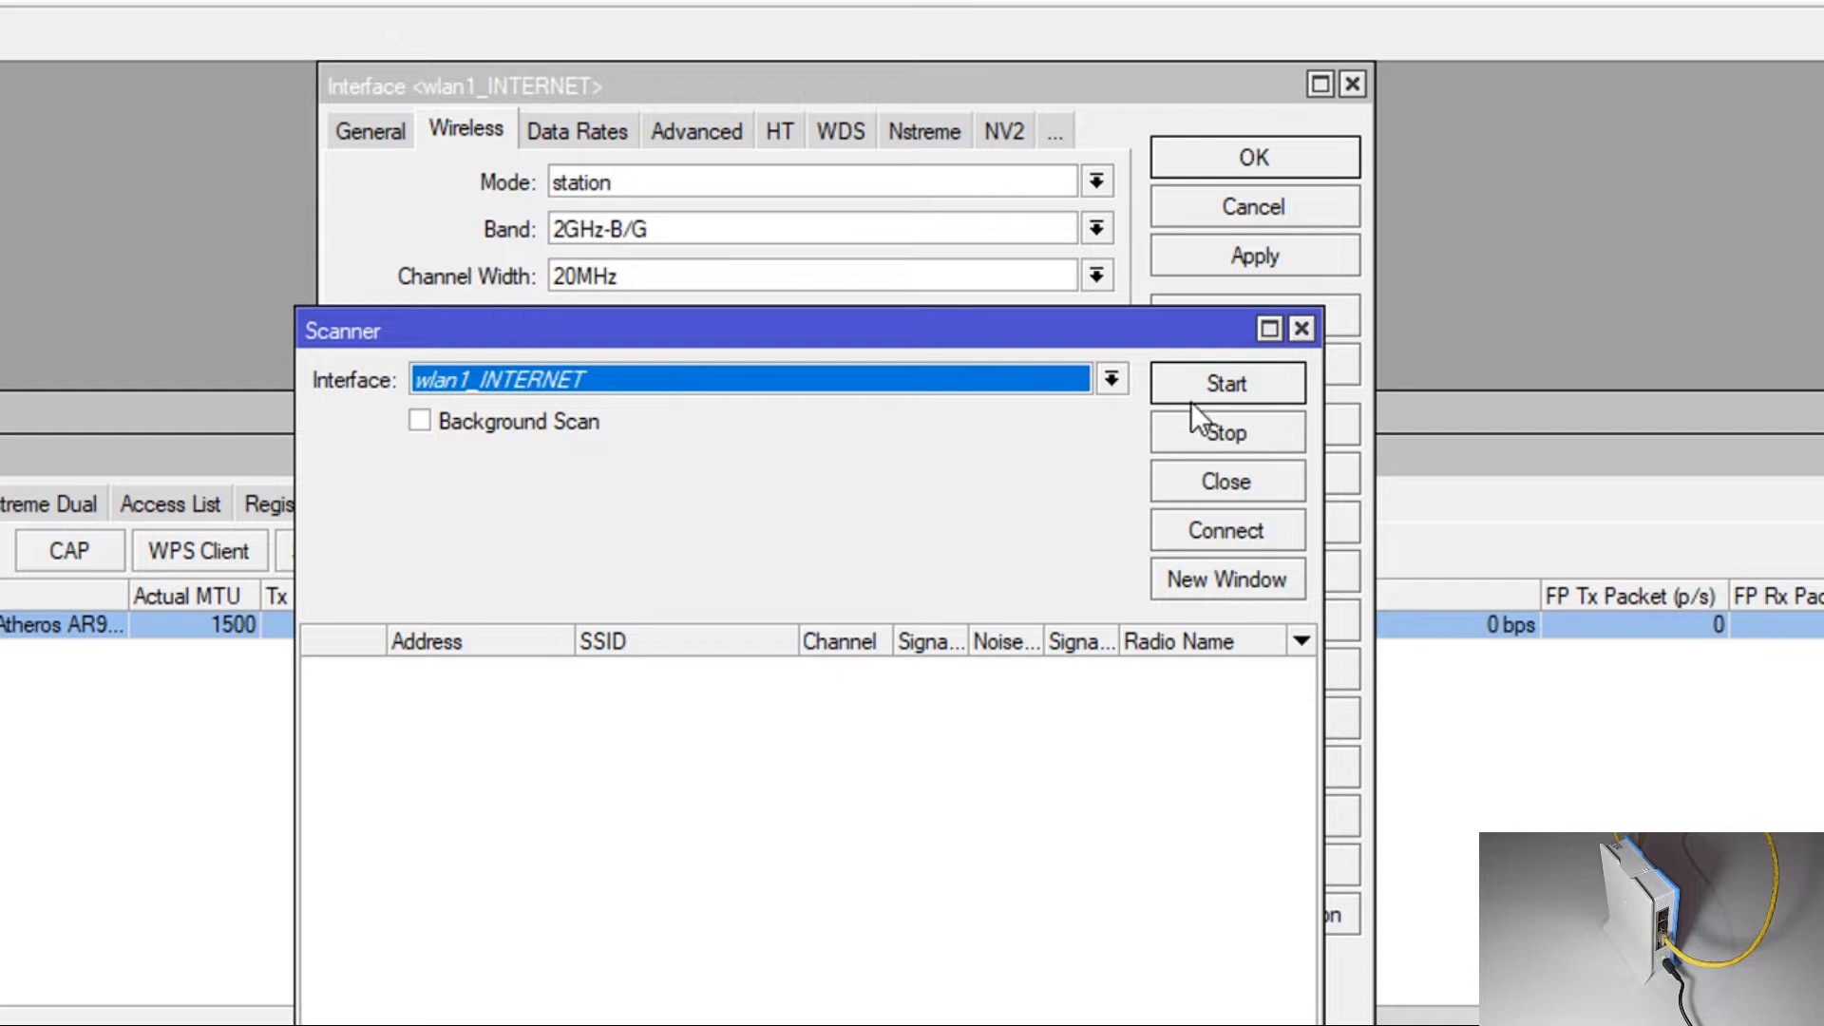
pyautogui.click(1223, 388)
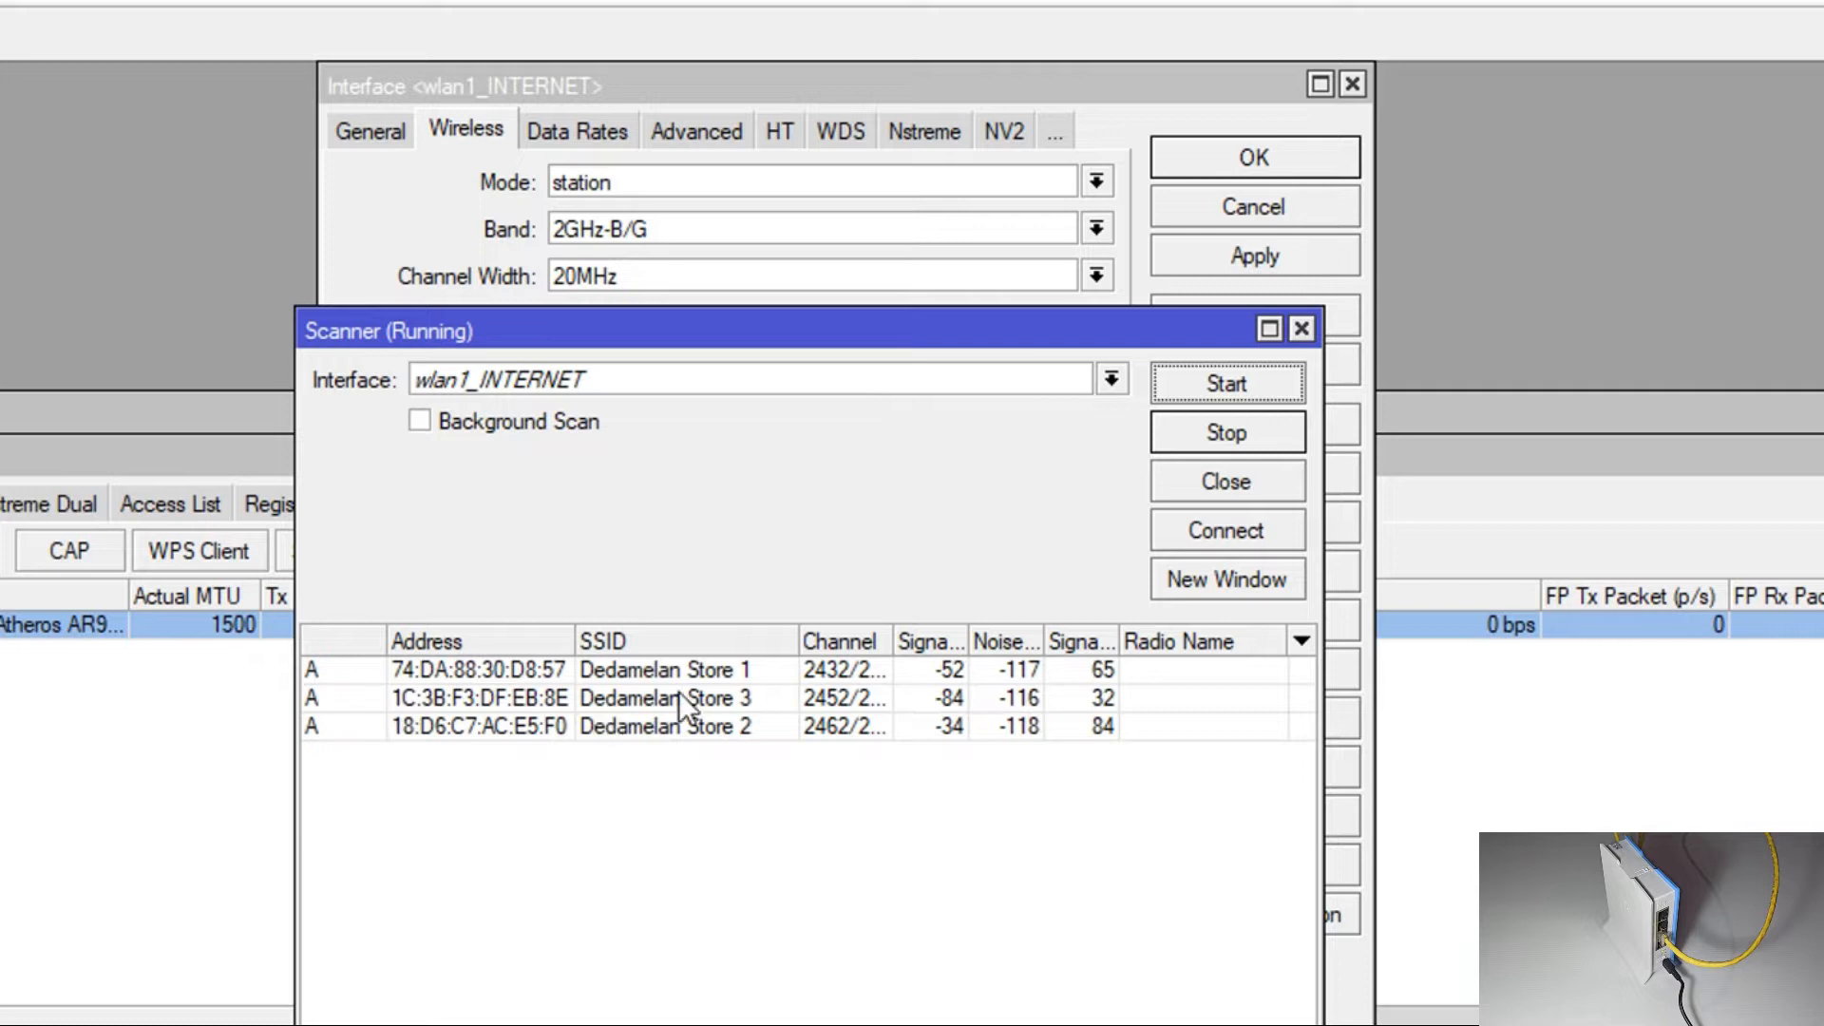
# Connect wlan1_INTERNET to the scanned network Dedamelan Store 1 and apply the wireless settings.
pyautogui.click(749, 671)
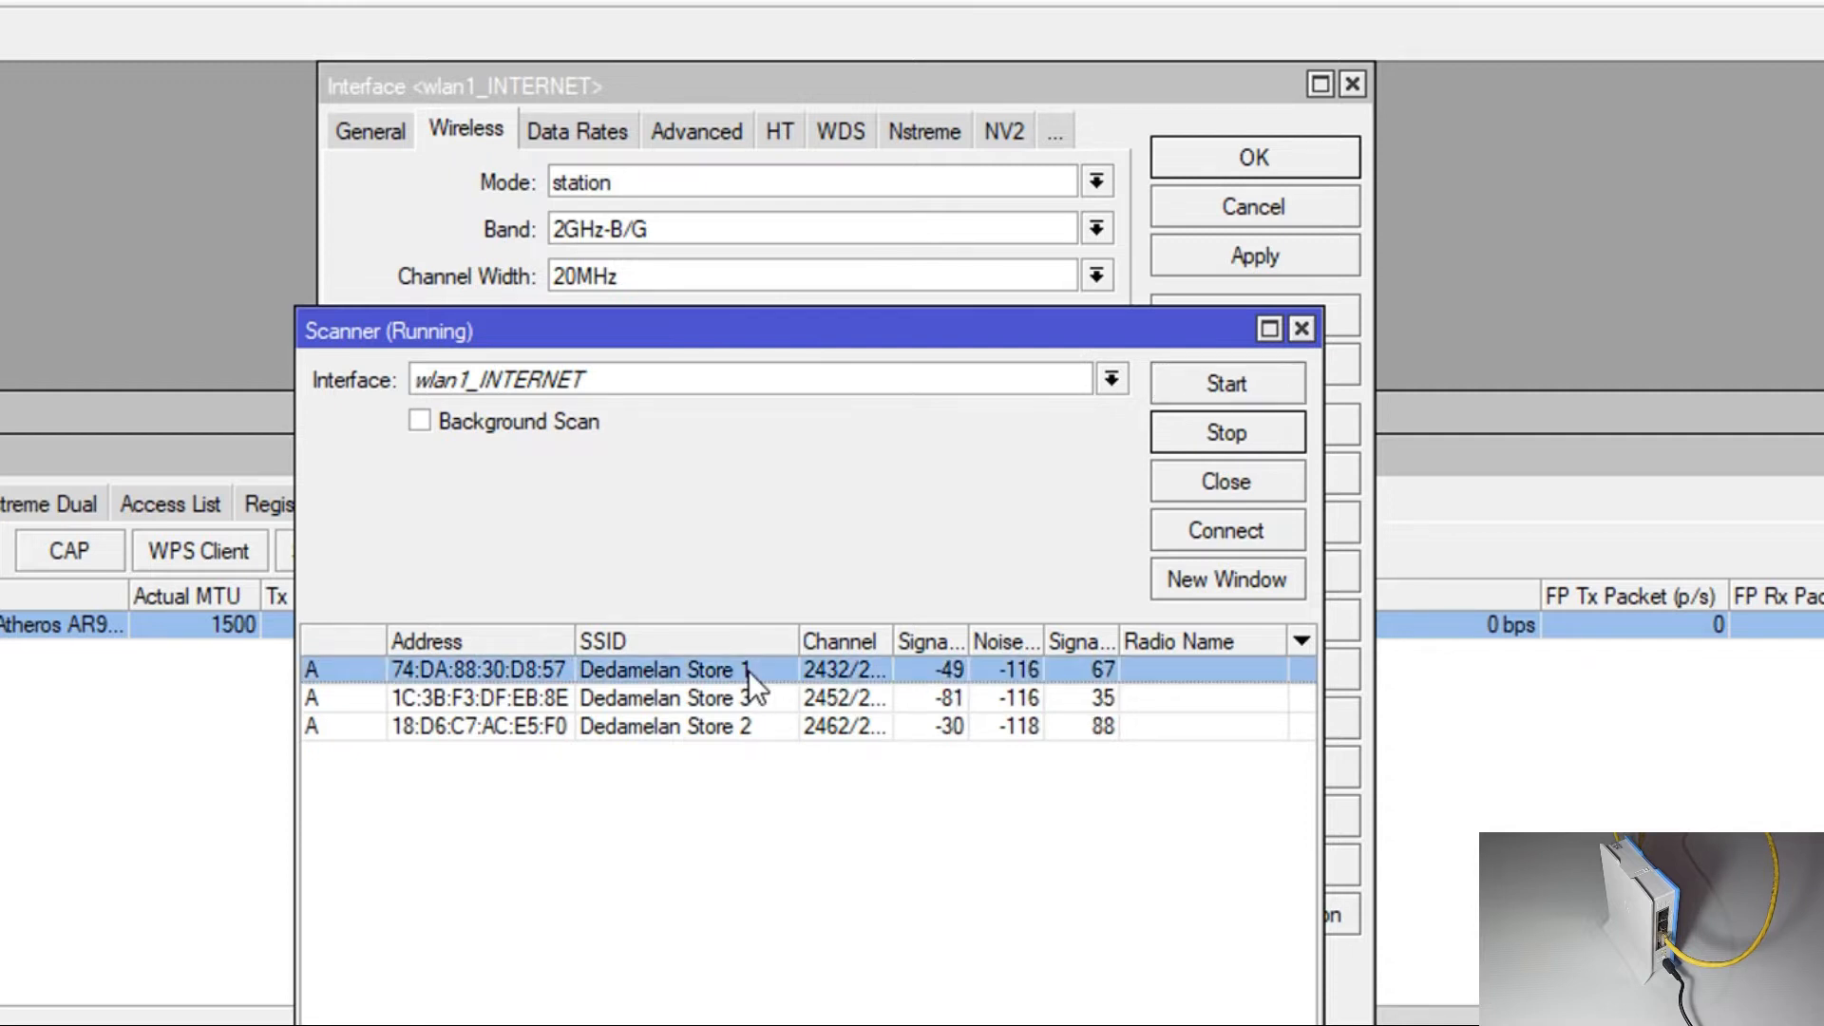
pyautogui.doubleClick(640, 671)
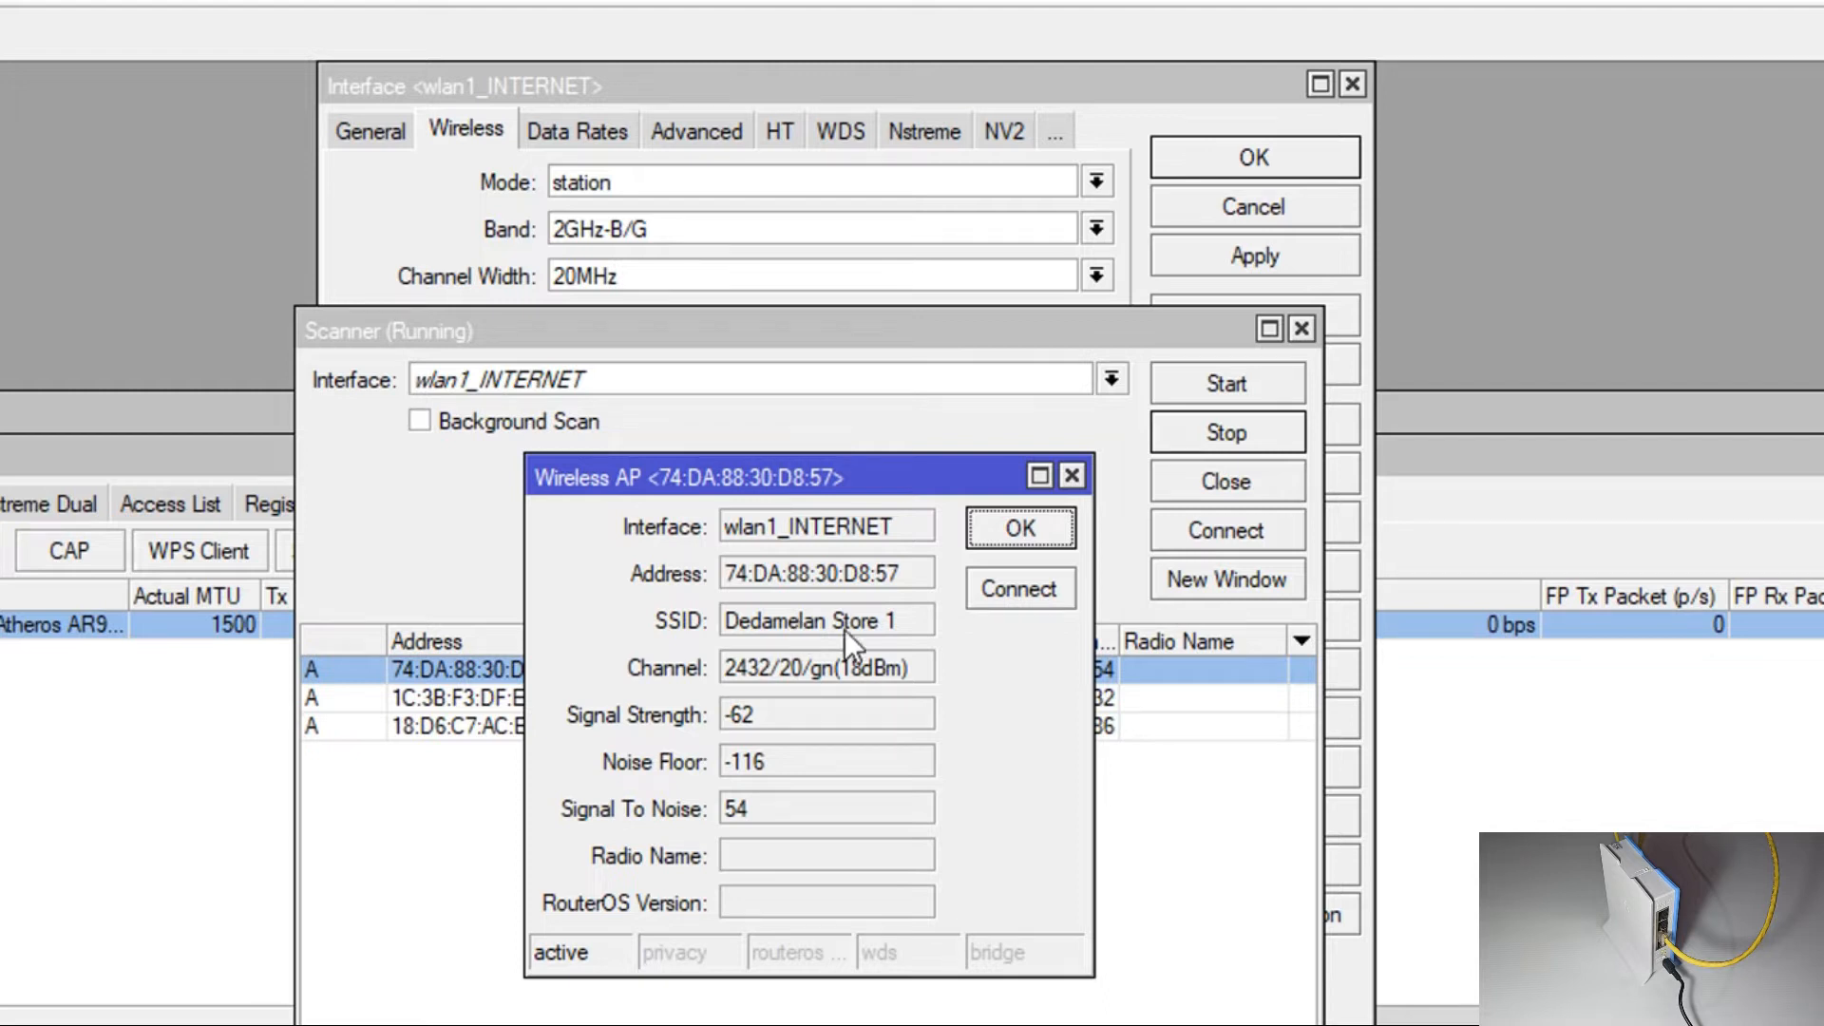
pyautogui.click(1015, 584)
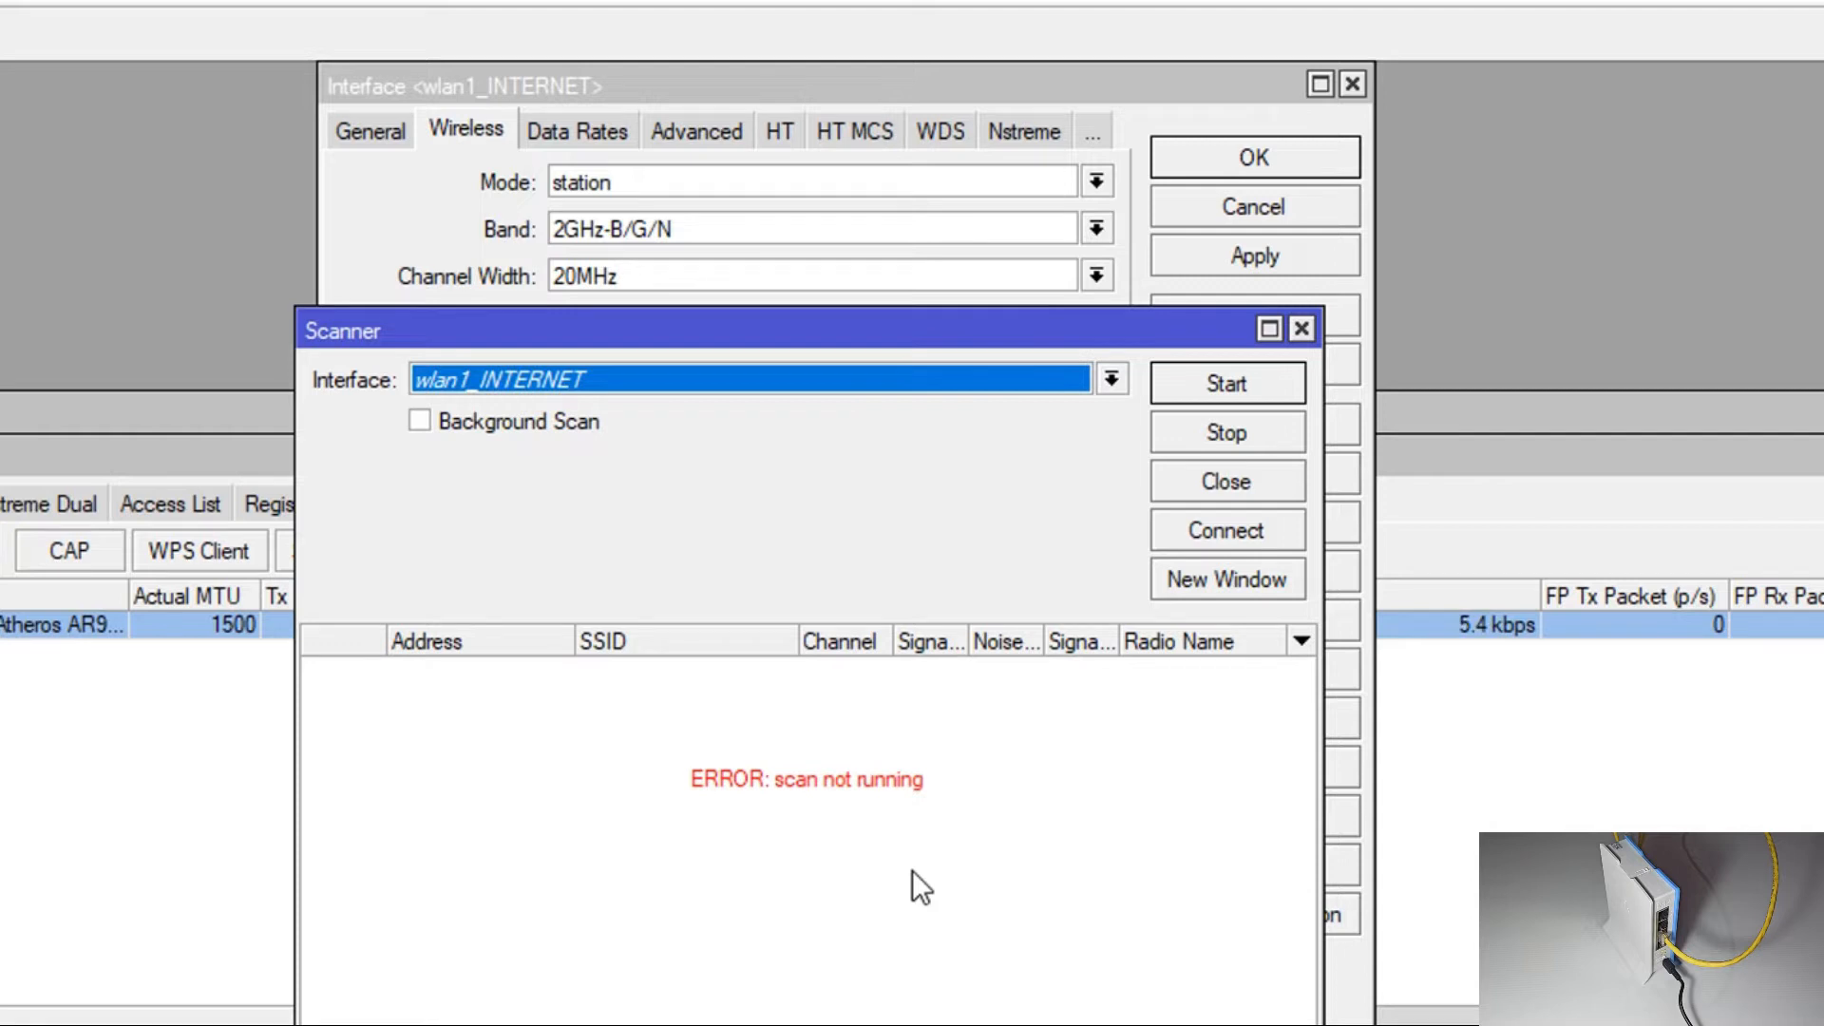
pyautogui.click(1268, 485)
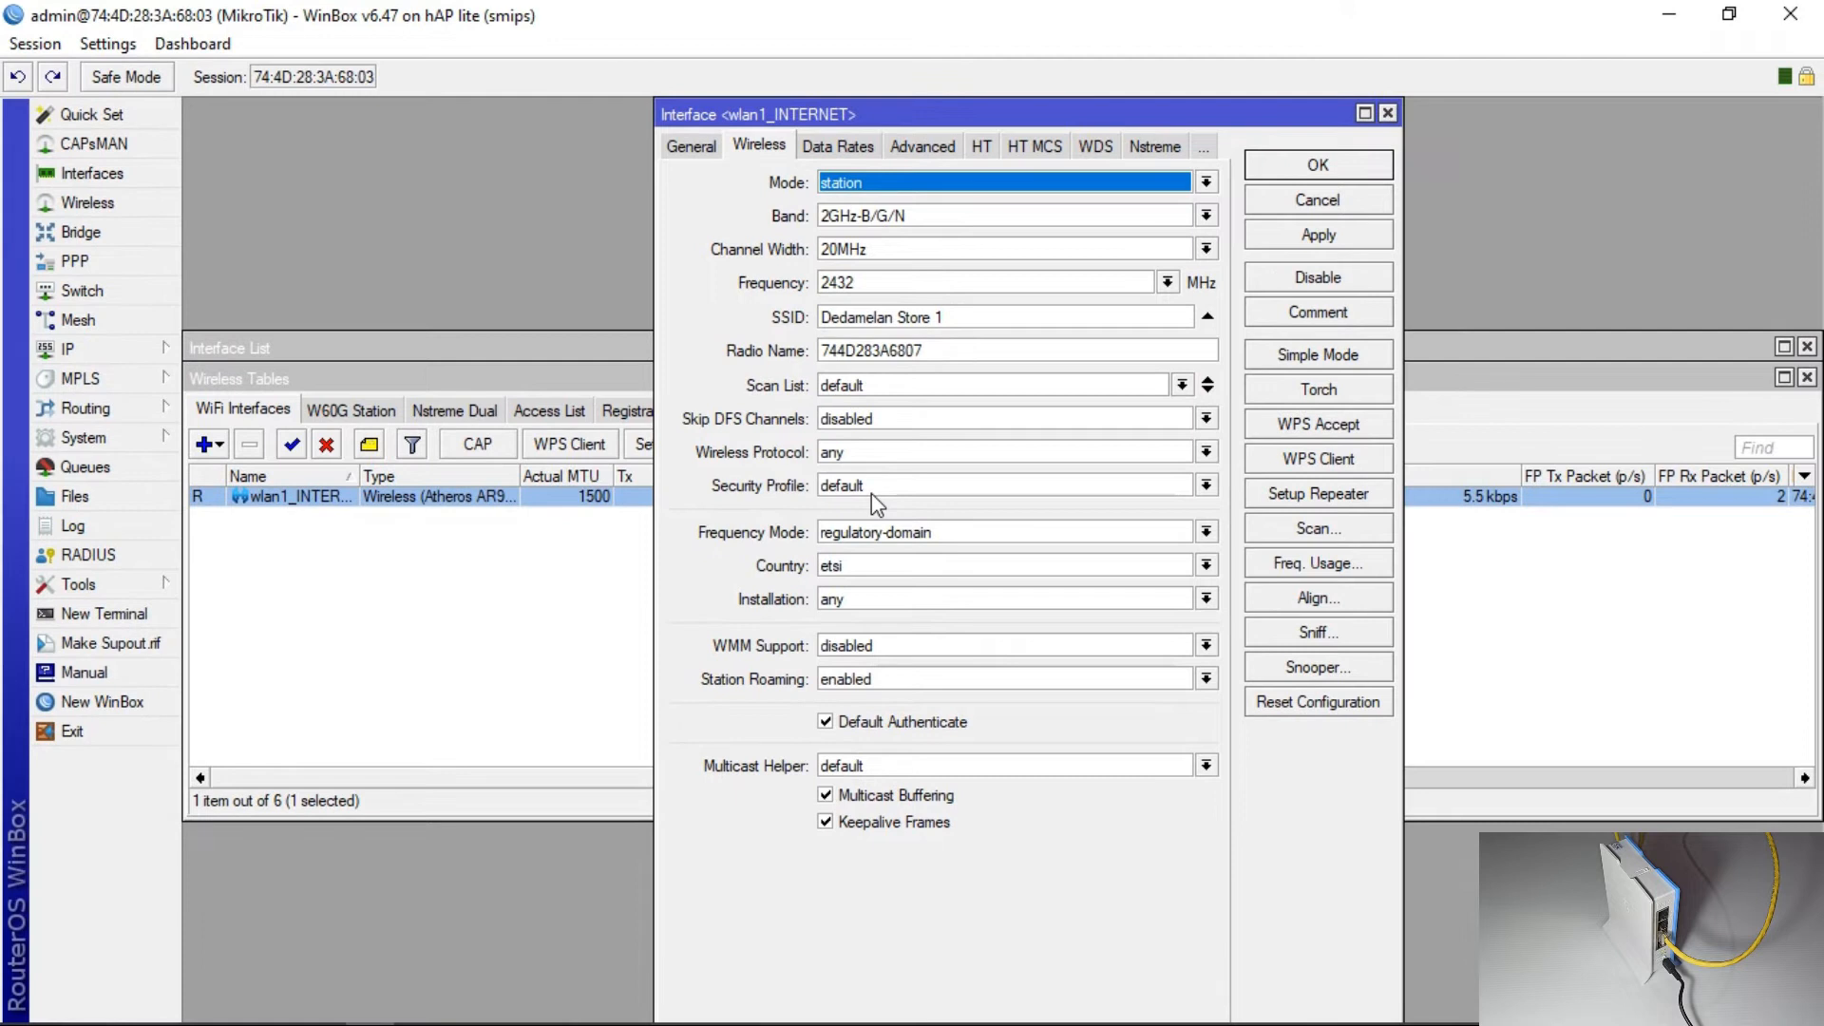
pyautogui.click(1337, 244)
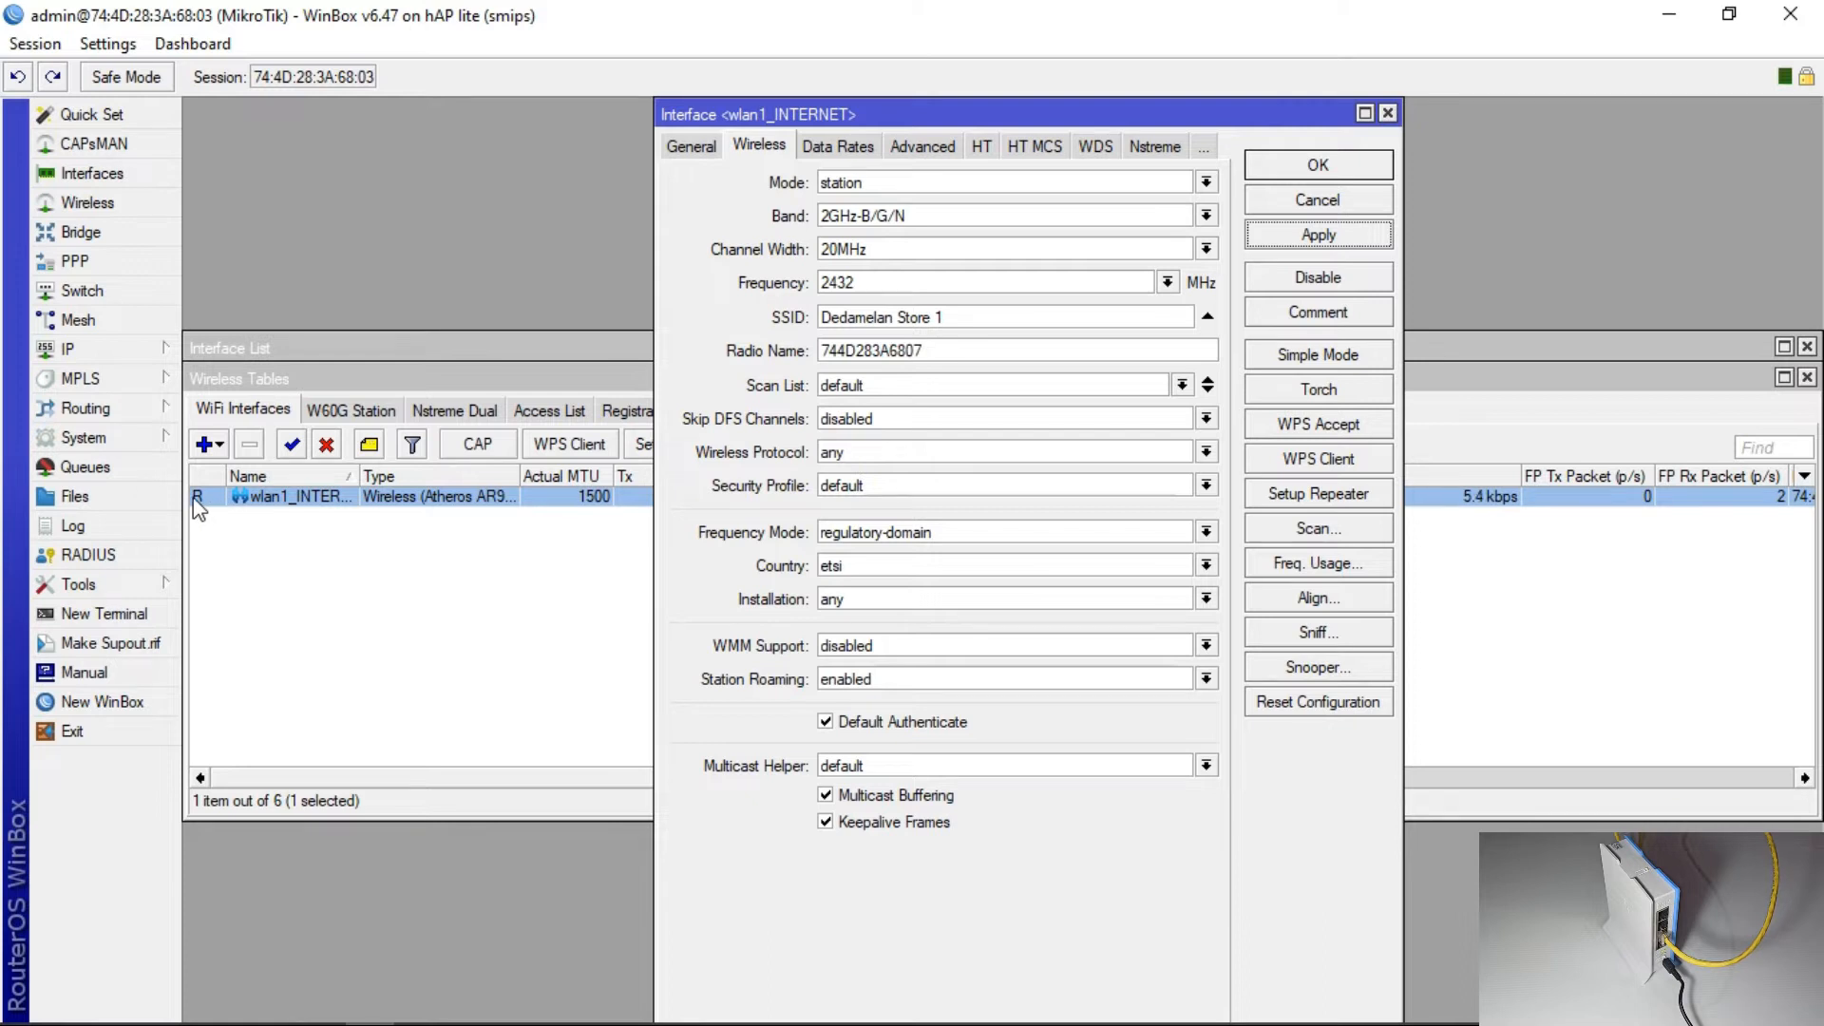
pyautogui.click(1322, 171)
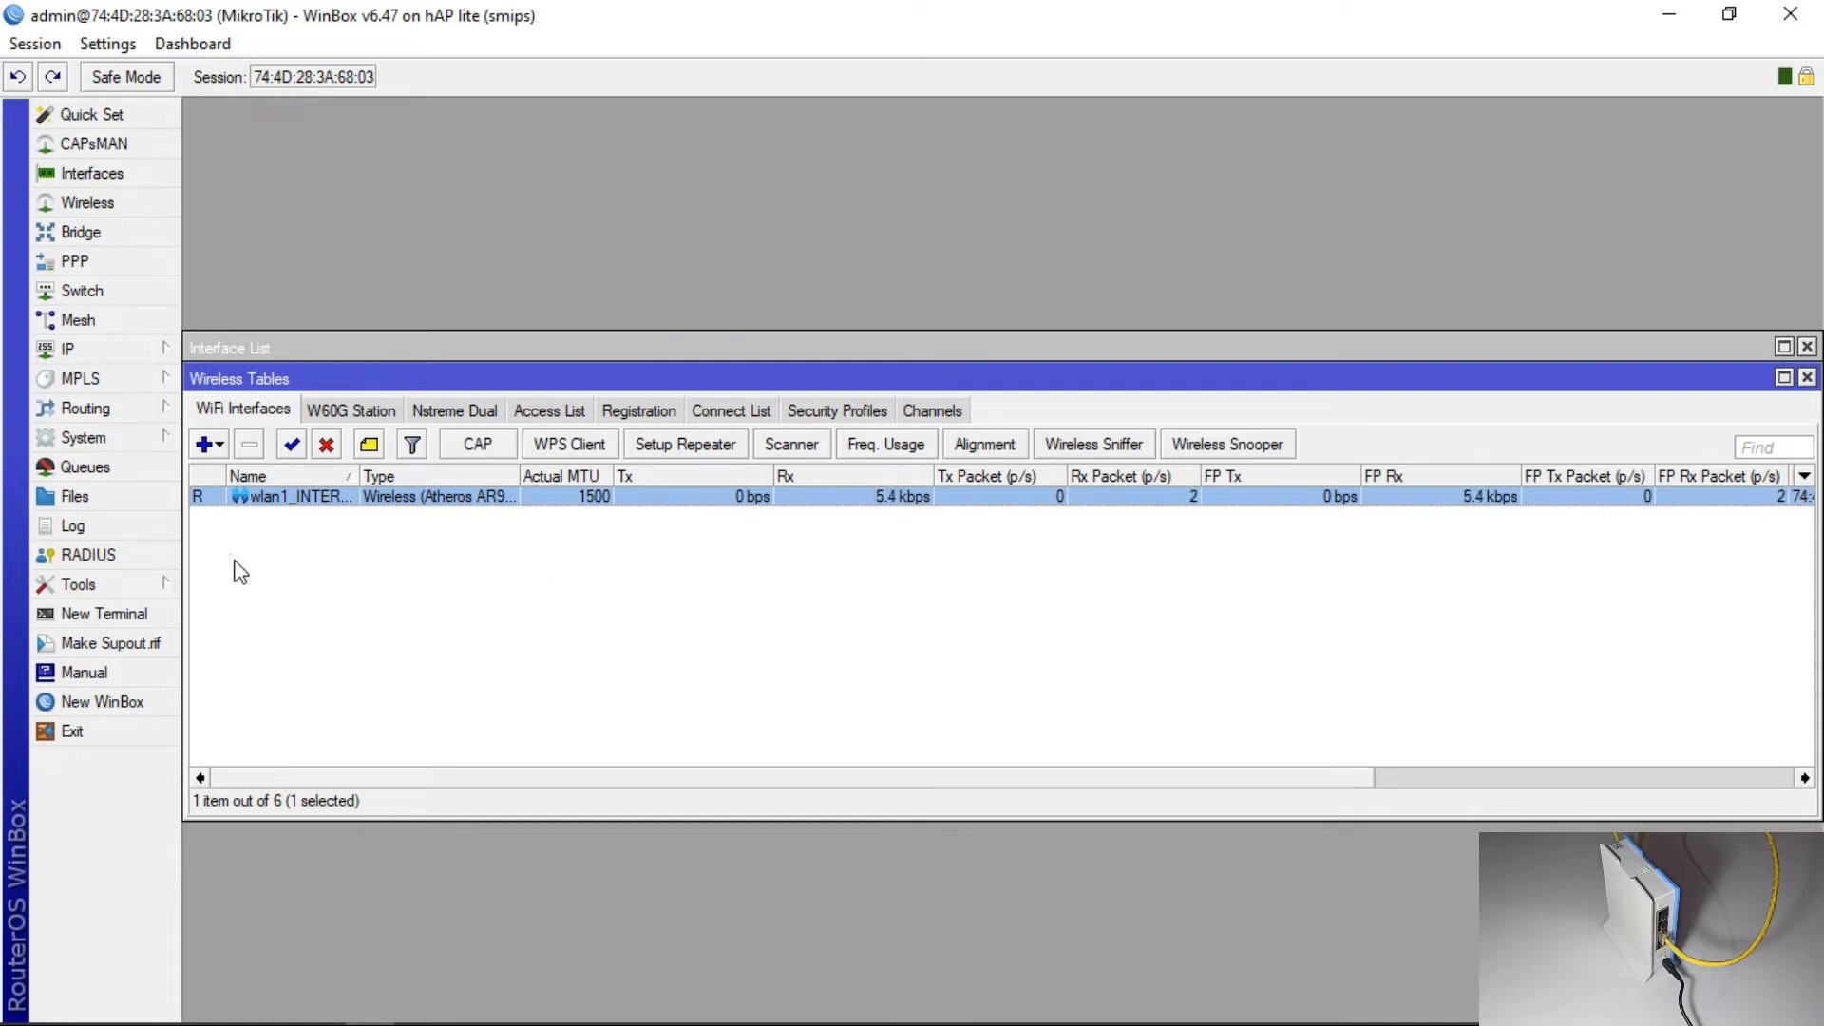
# Test the router's internet connection by pinging google.com from a new terminal.
pyautogui.click(133, 615)
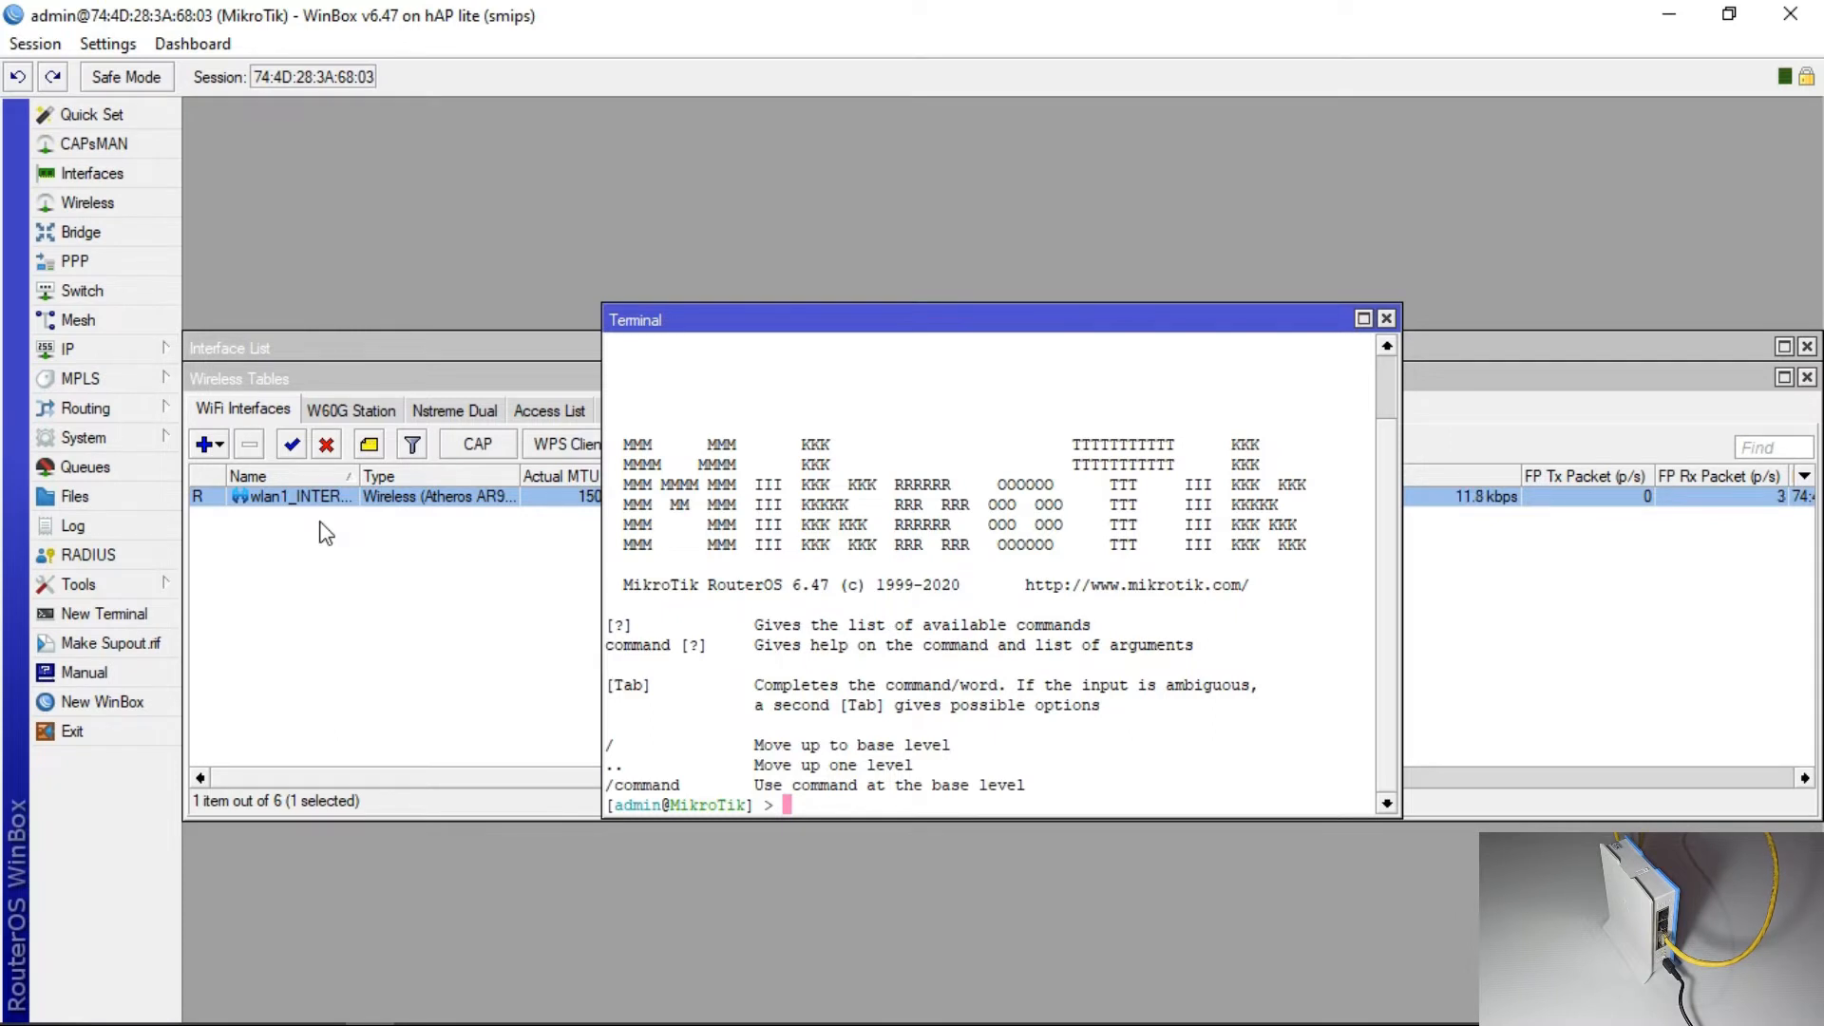
pyautogui.write('ping google.co')
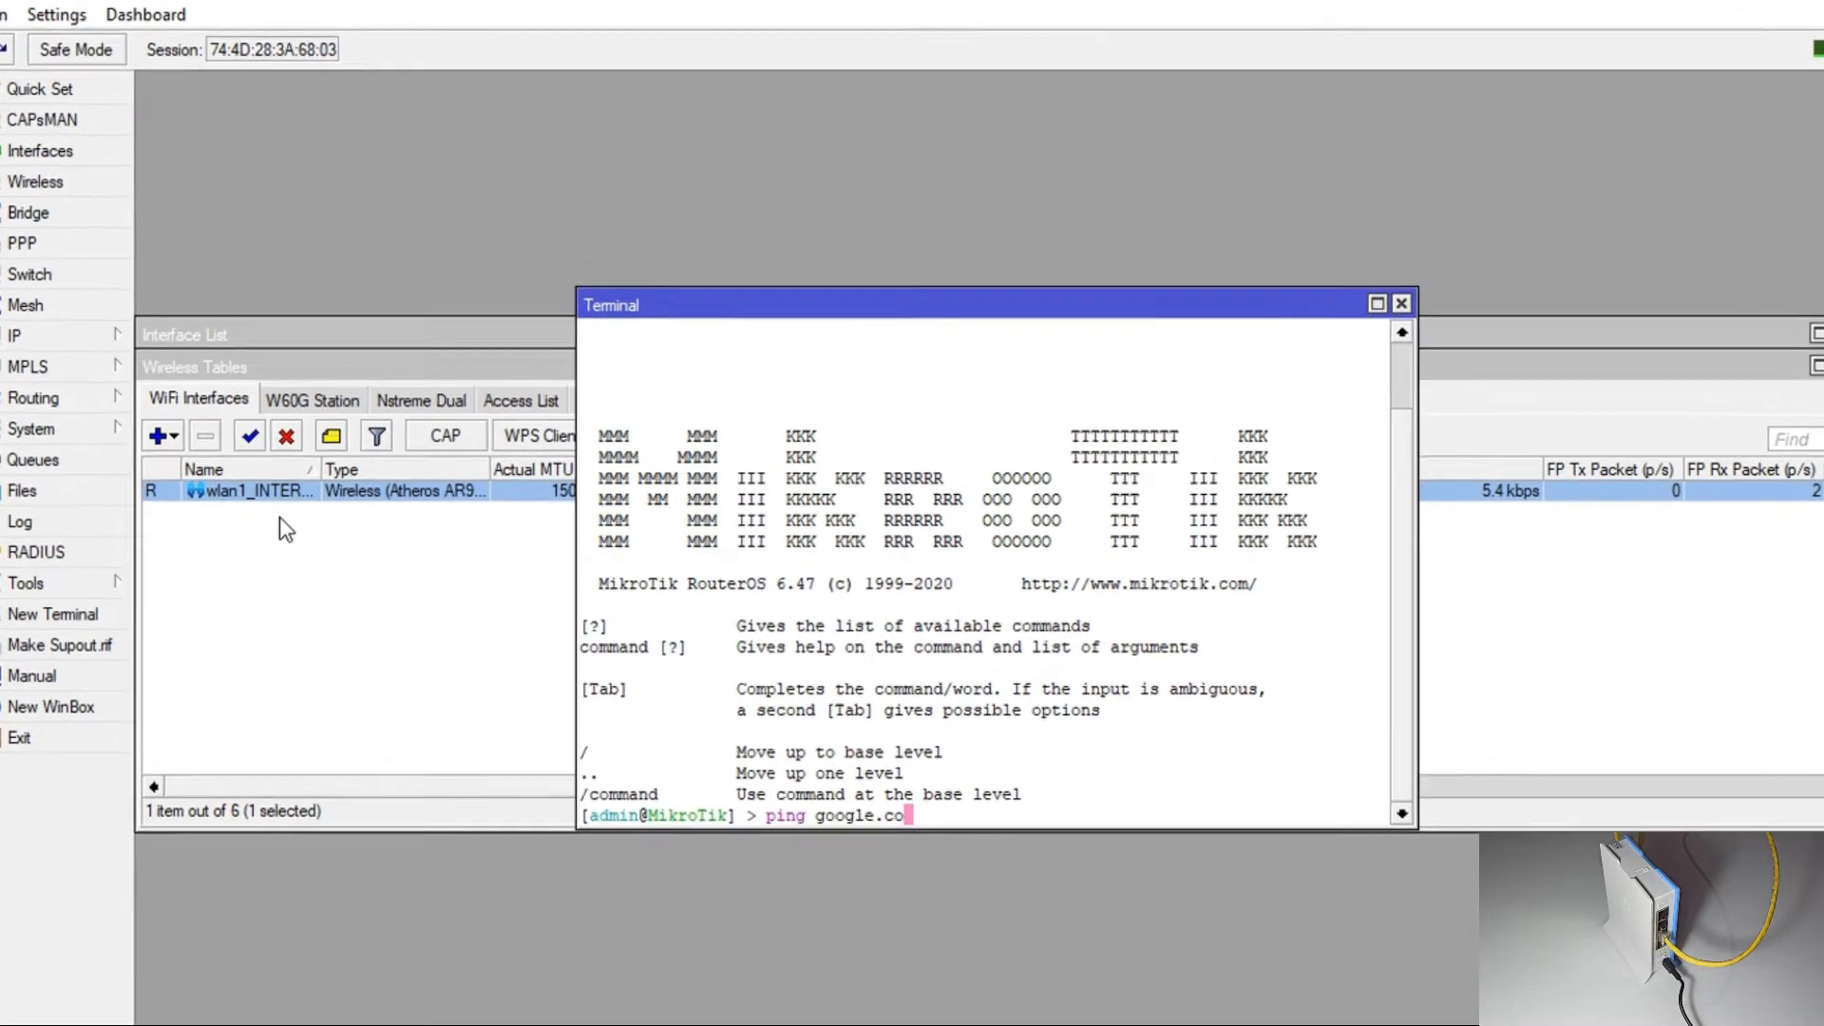
pyautogui.write('m')
pyautogui.press('Return')
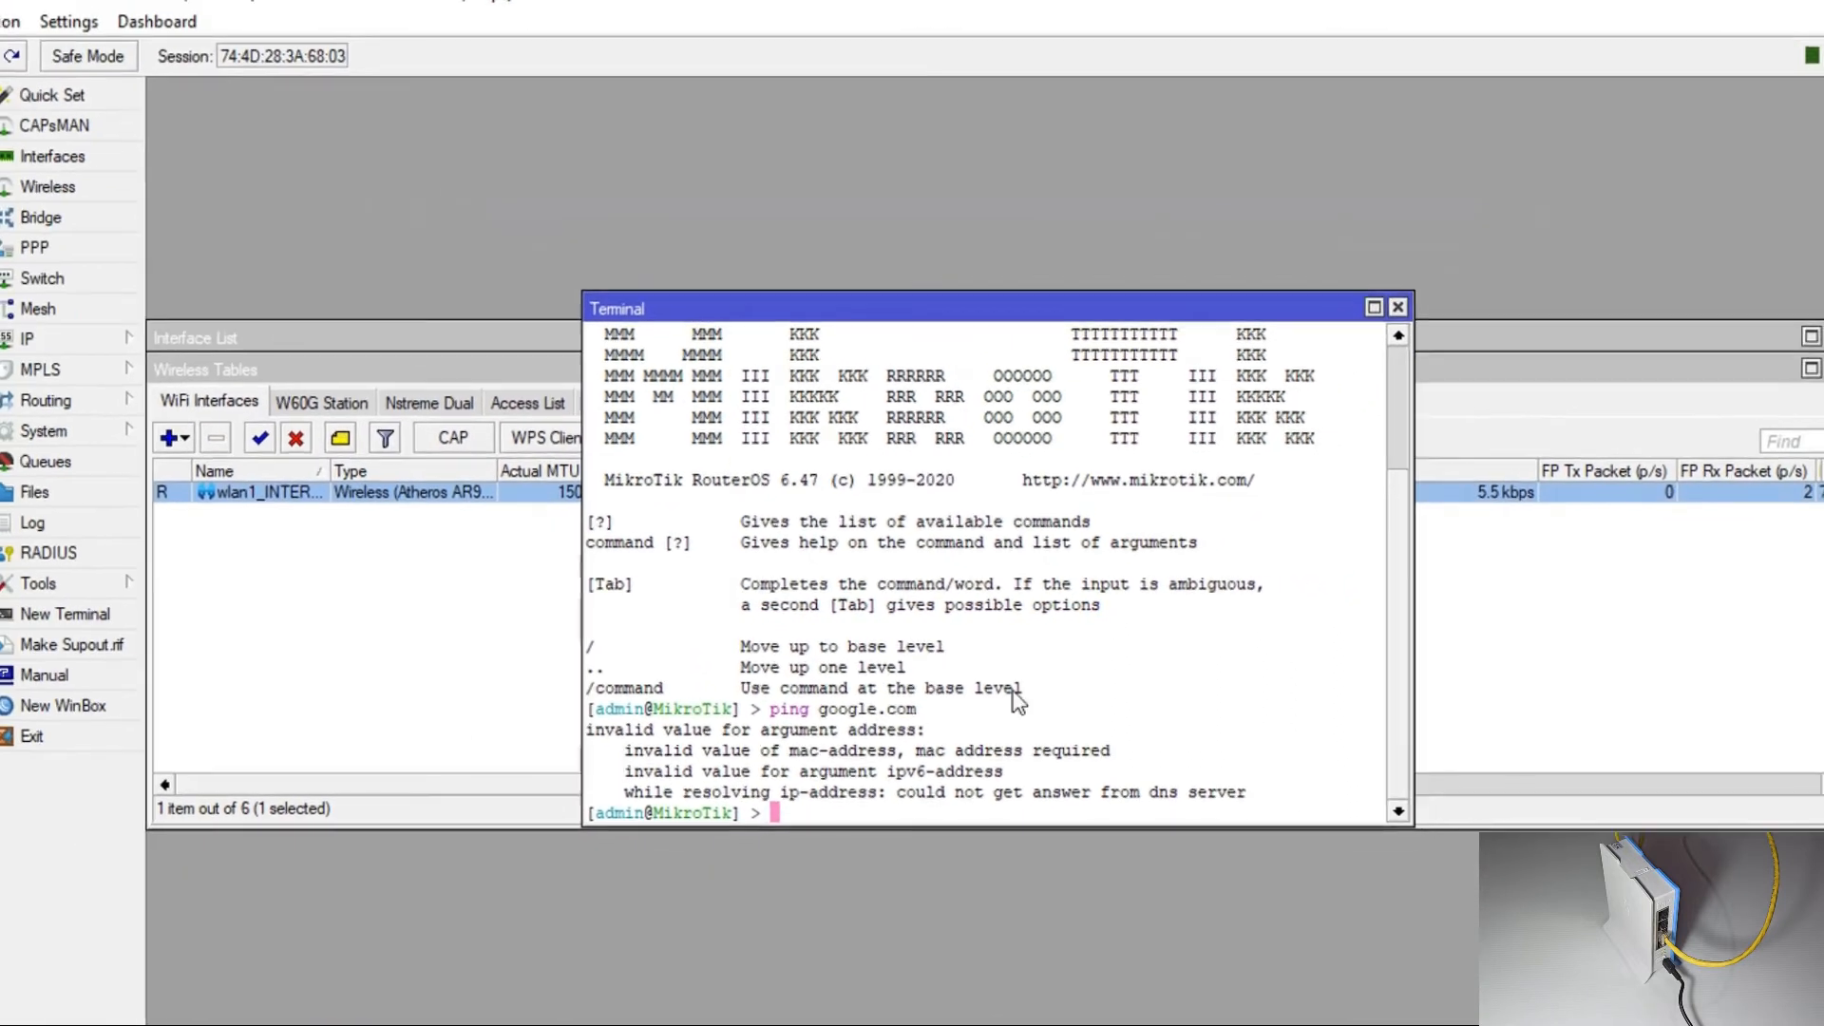
pyautogui.click(391, 664)
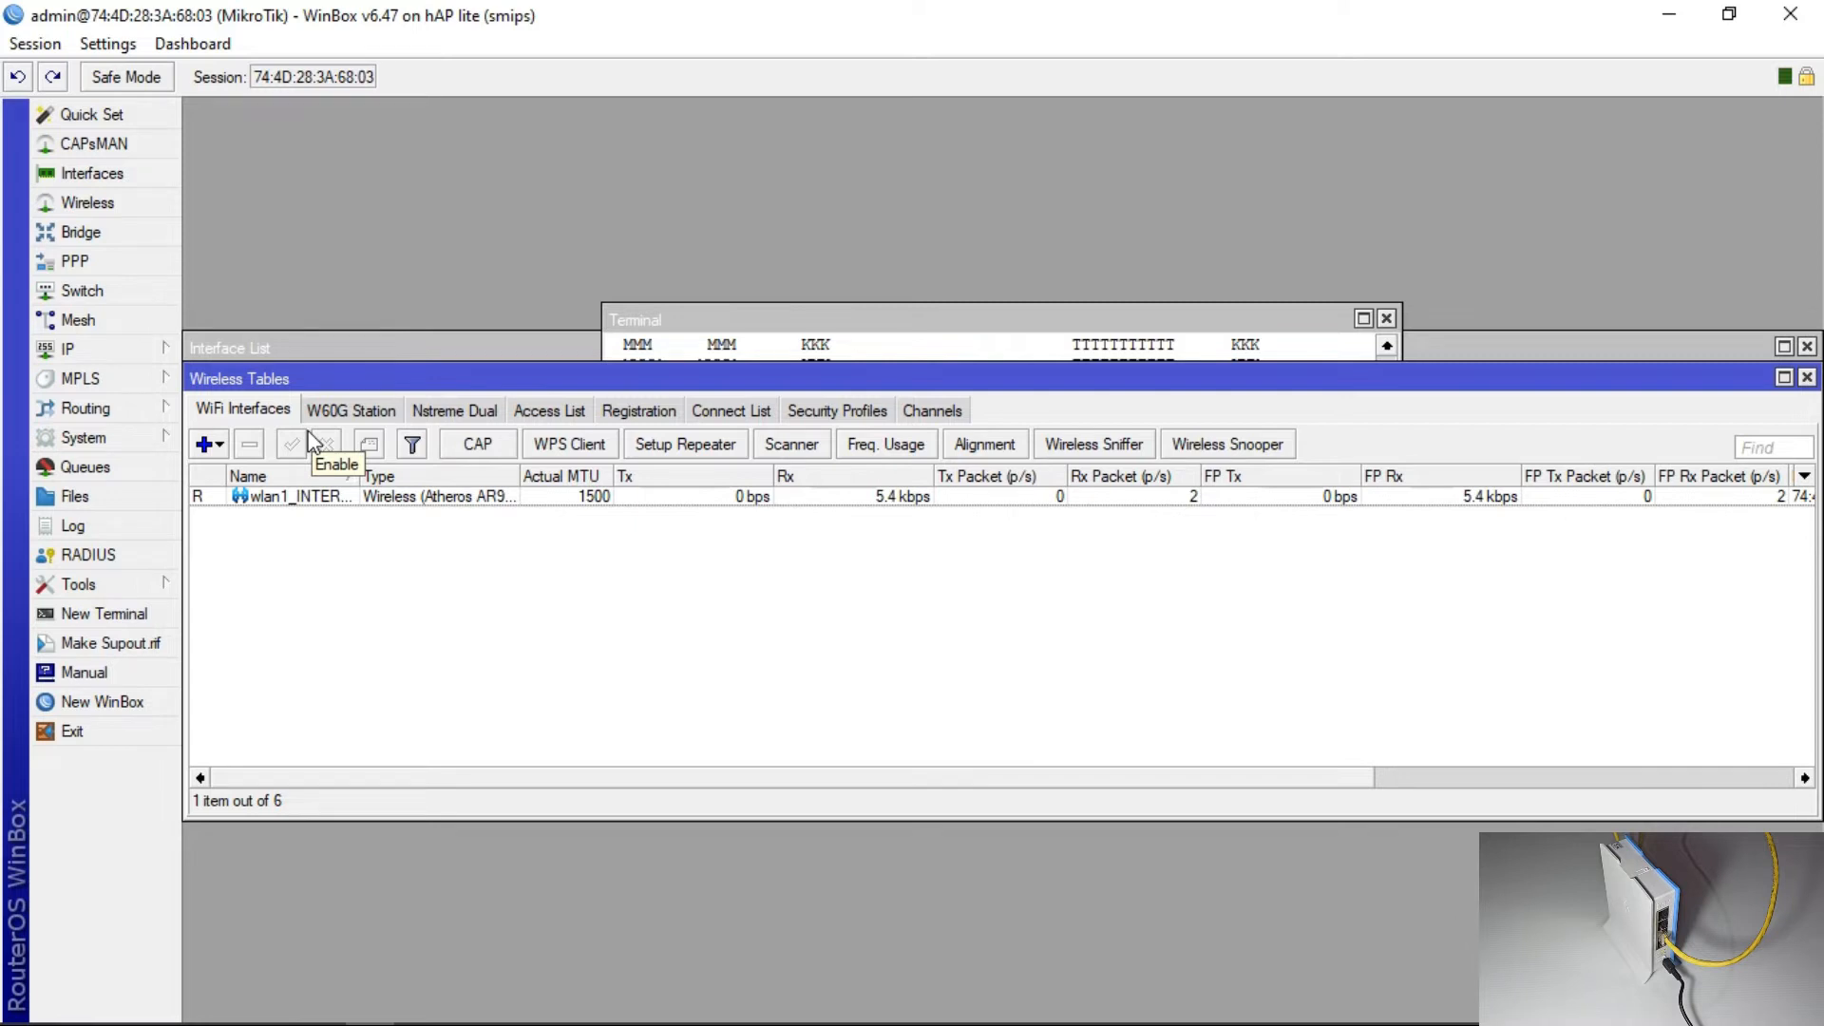
# Add a DHCP client on wlan1_INTERNET with peer DNS, peer NTP and the default route enabled.
pyautogui.click(102, 352)
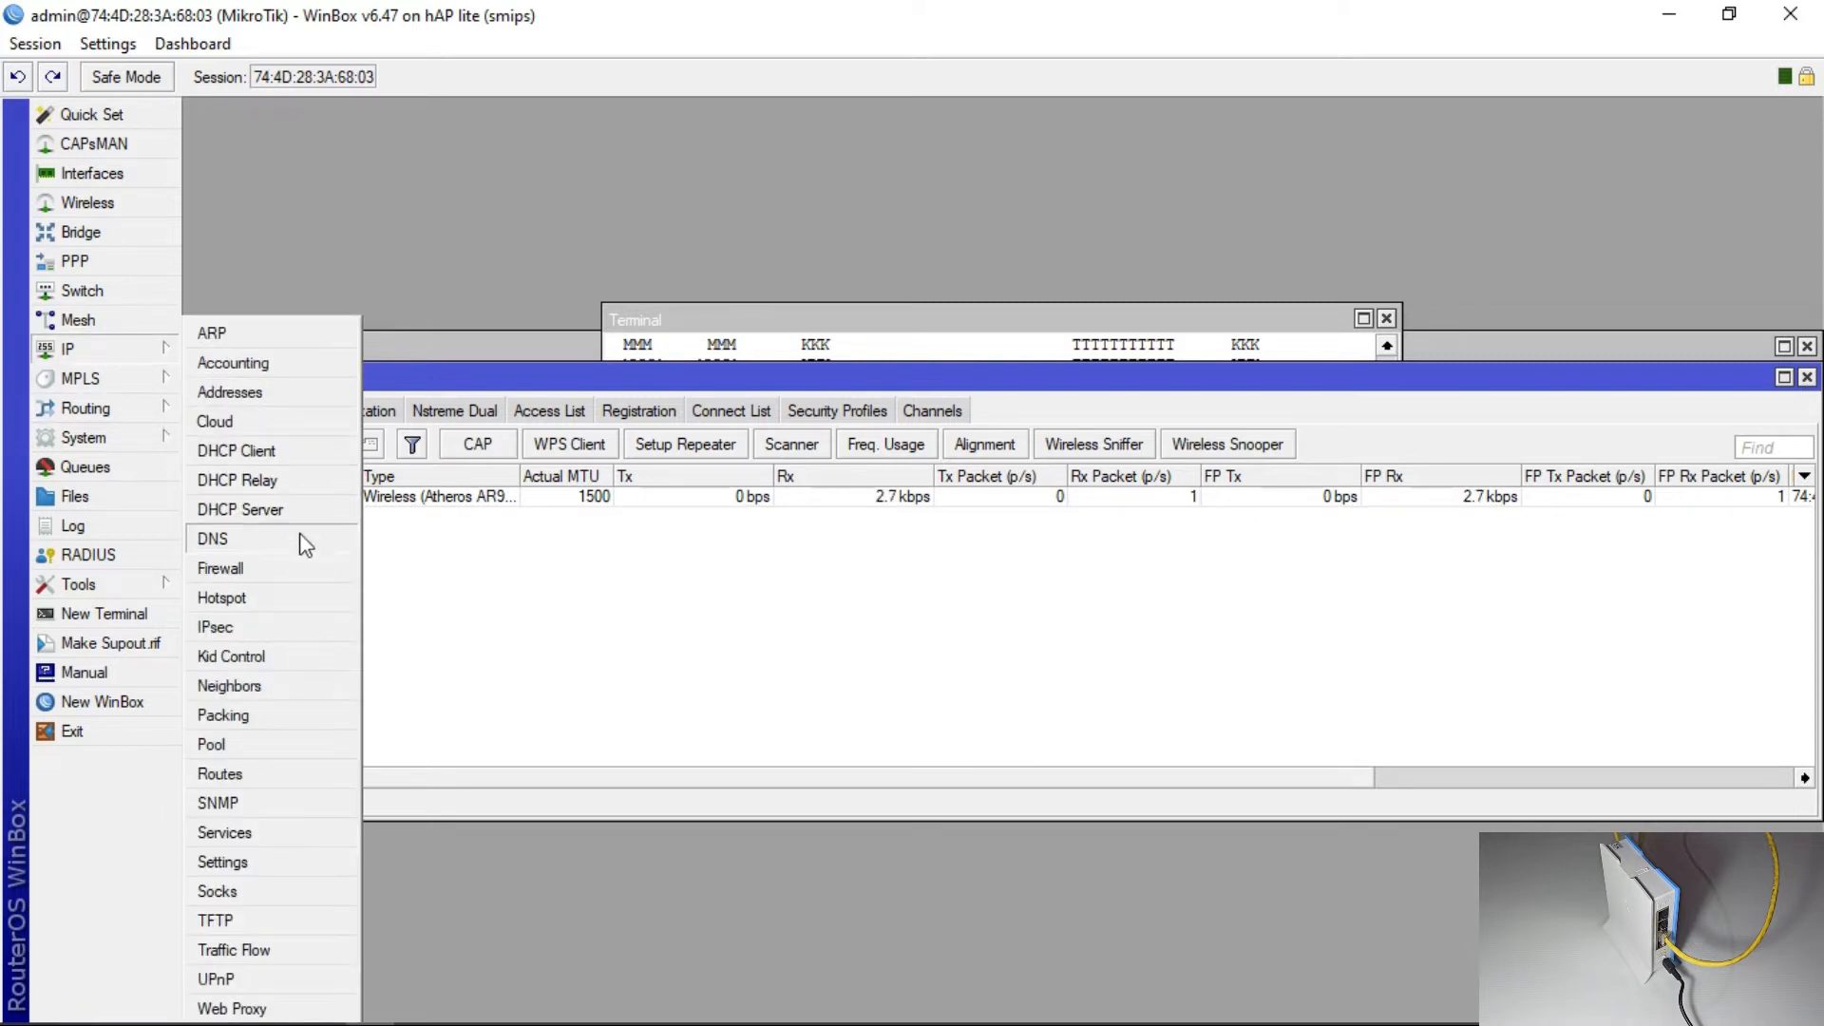
pyautogui.click(249, 458)
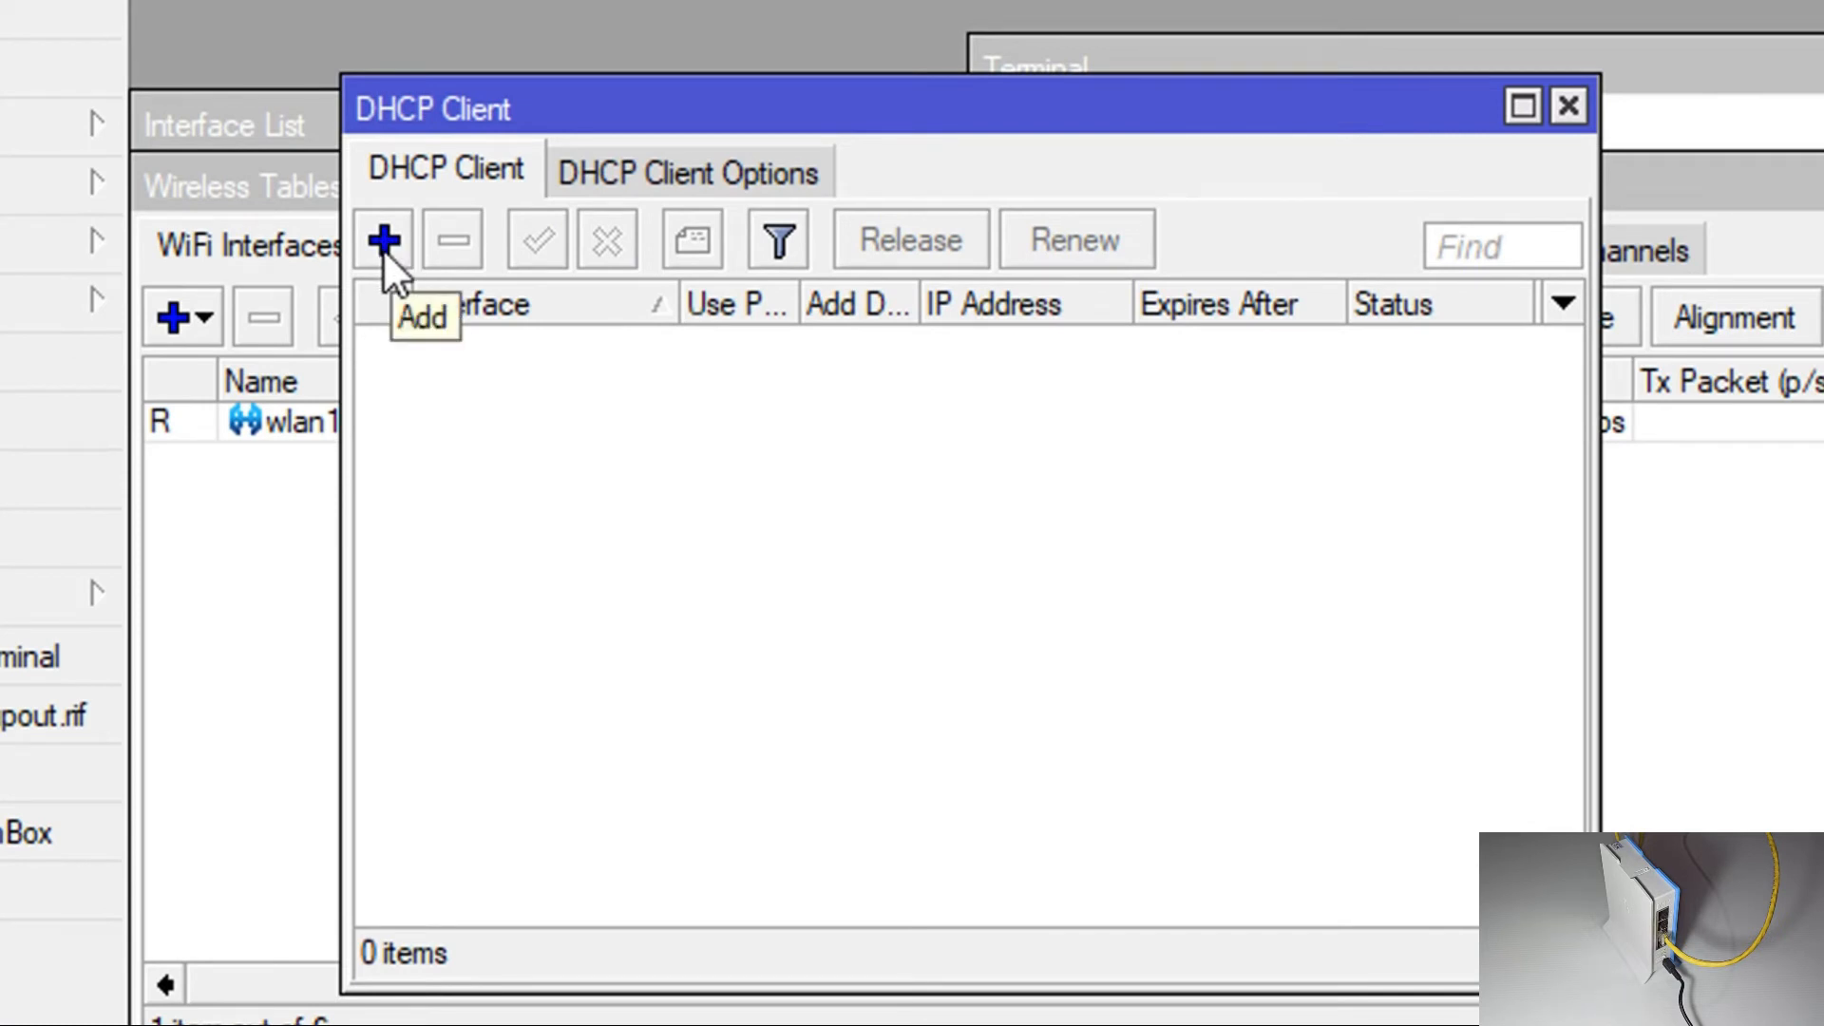
pyautogui.click(383, 242)
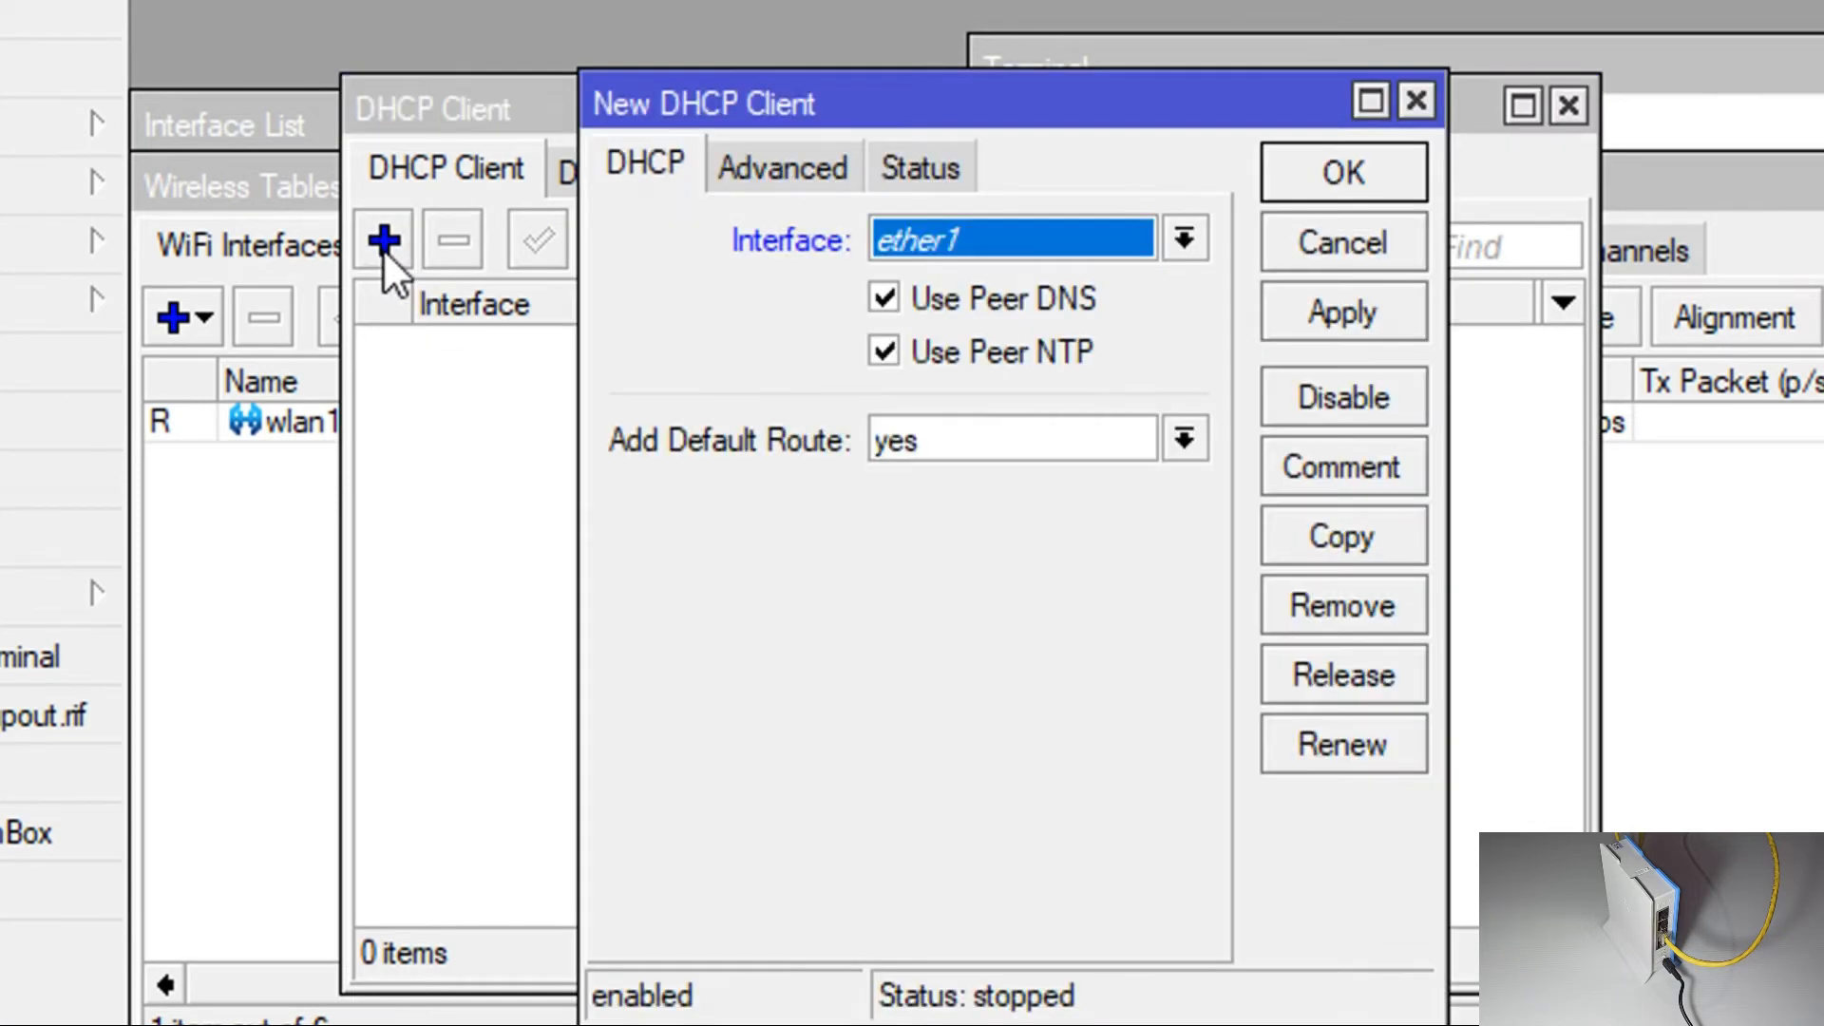
pyautogui.click(1184, 251)
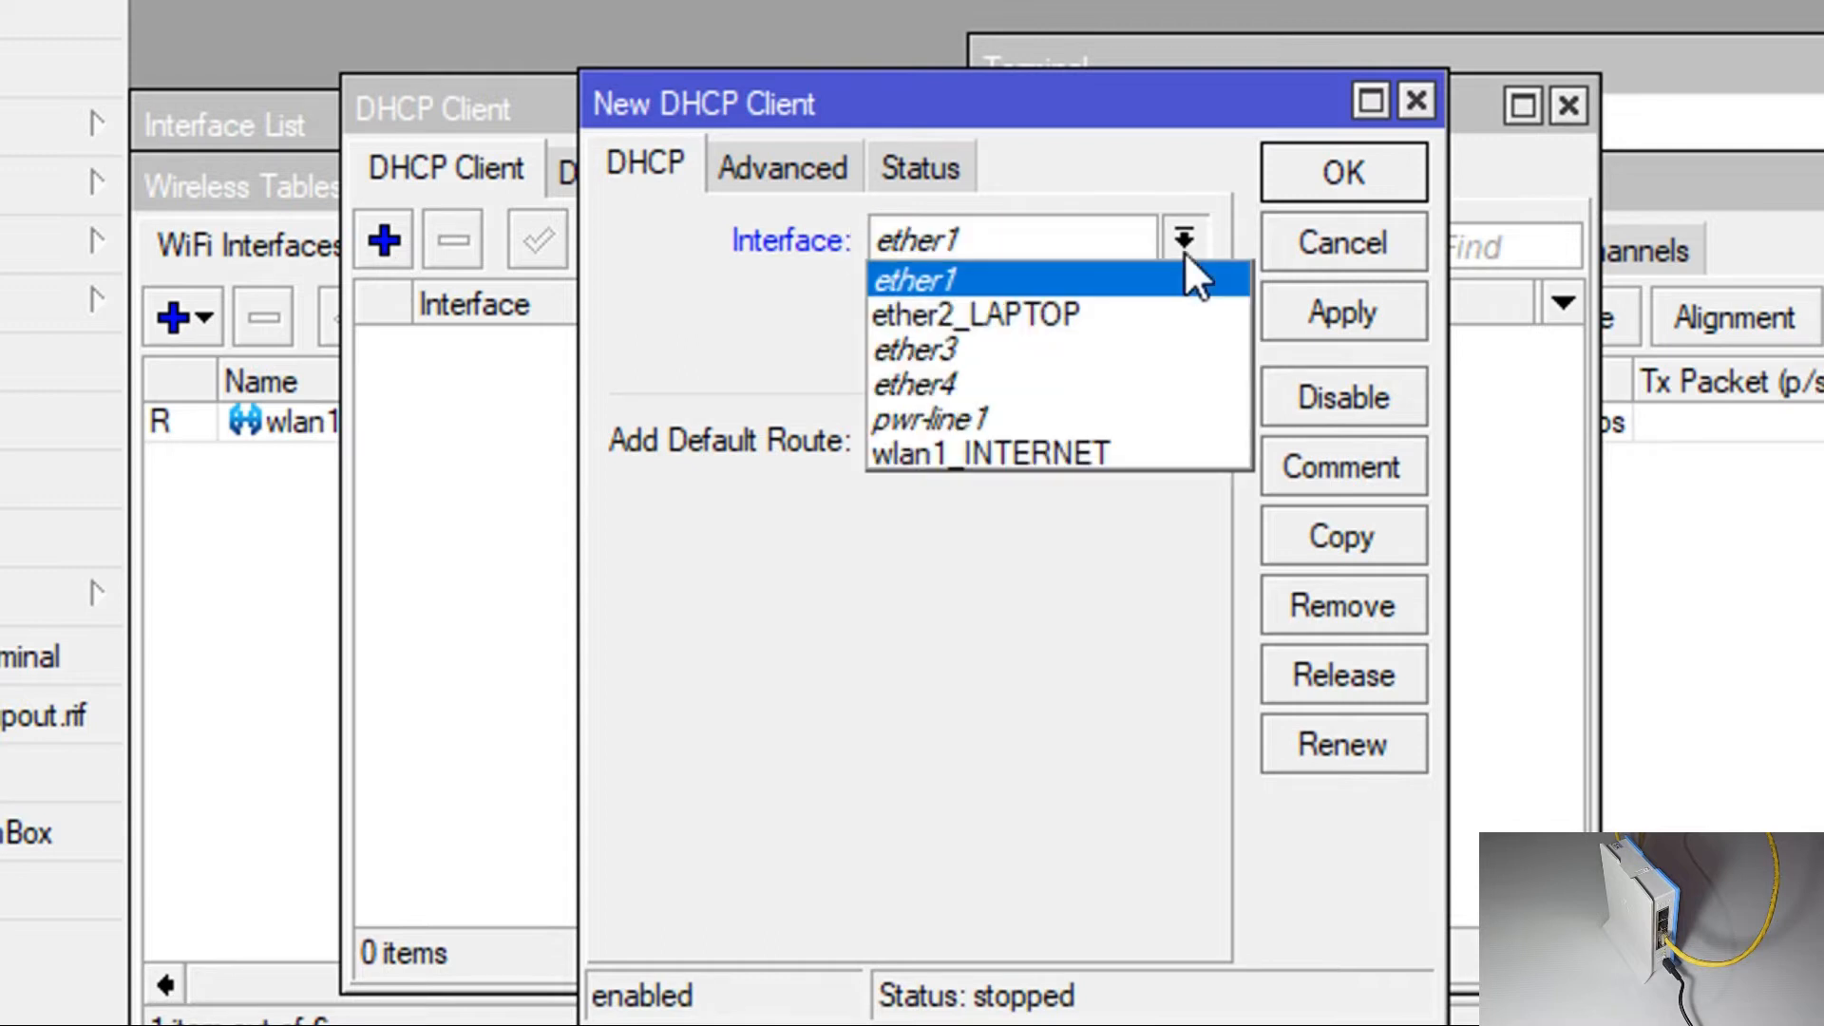
pyautogui.click(1078, 452)
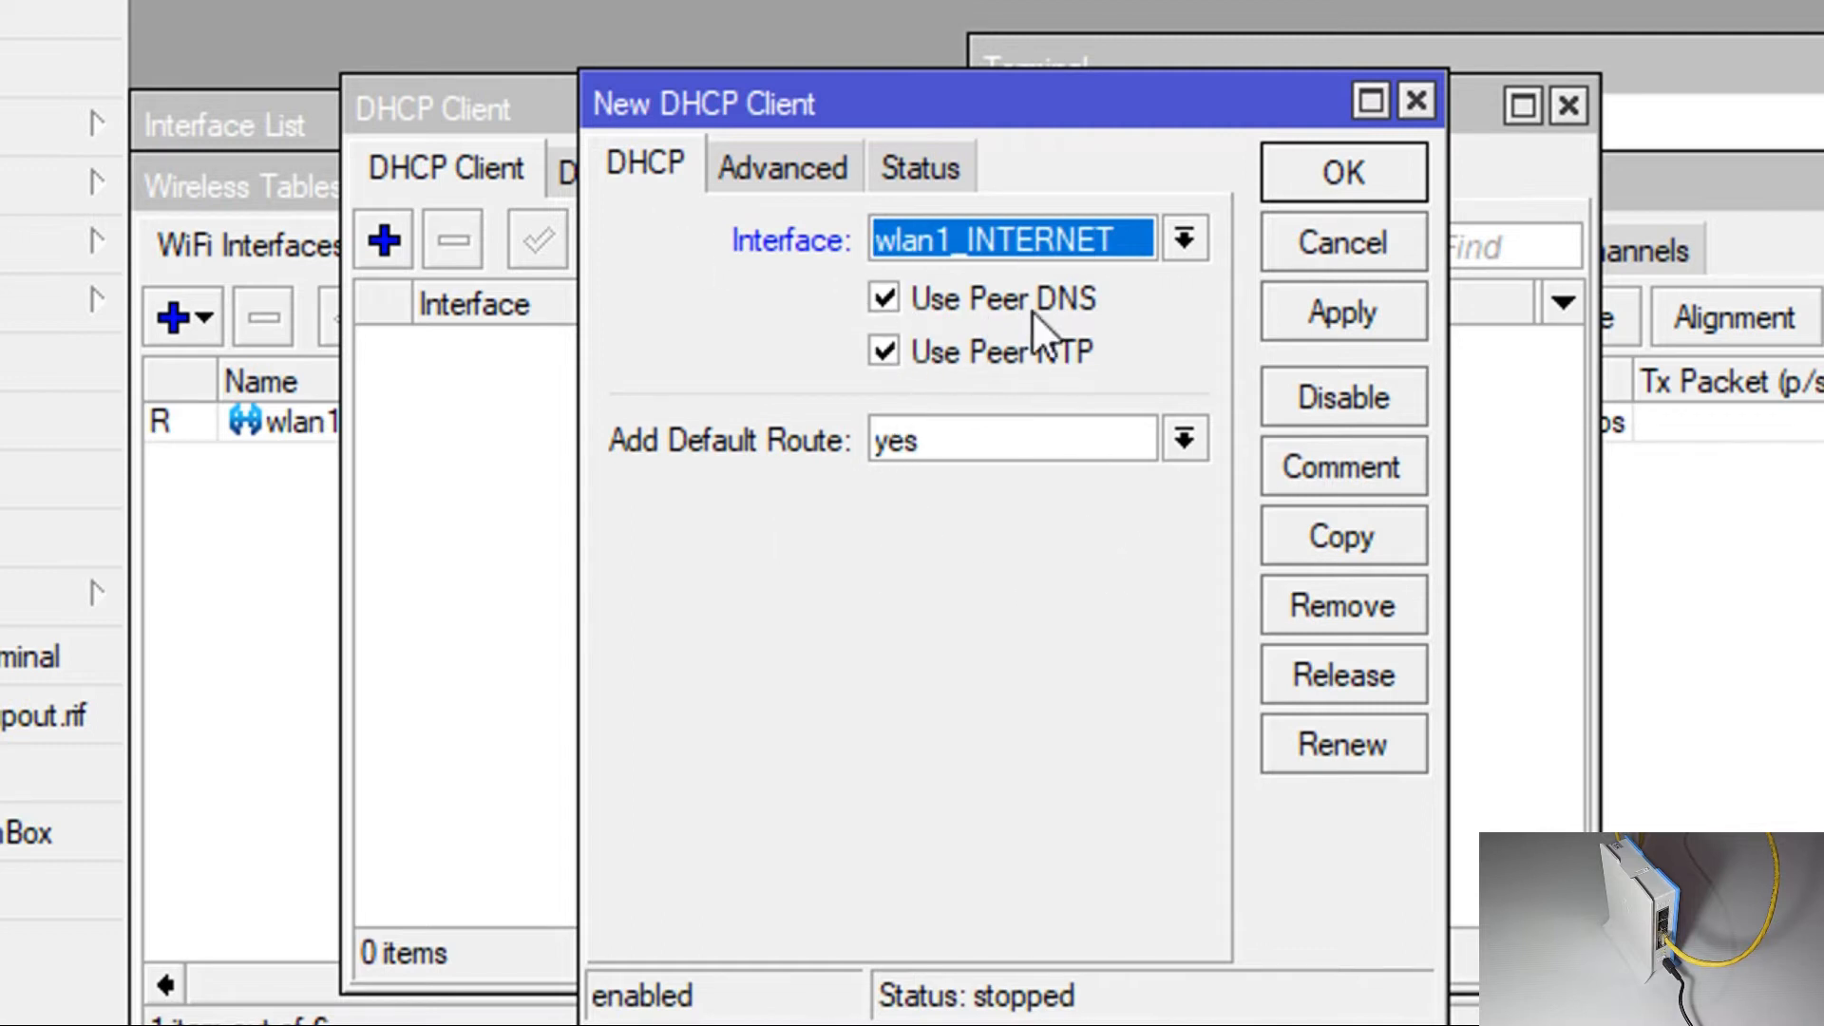
pyautogui.click(1368, 318)
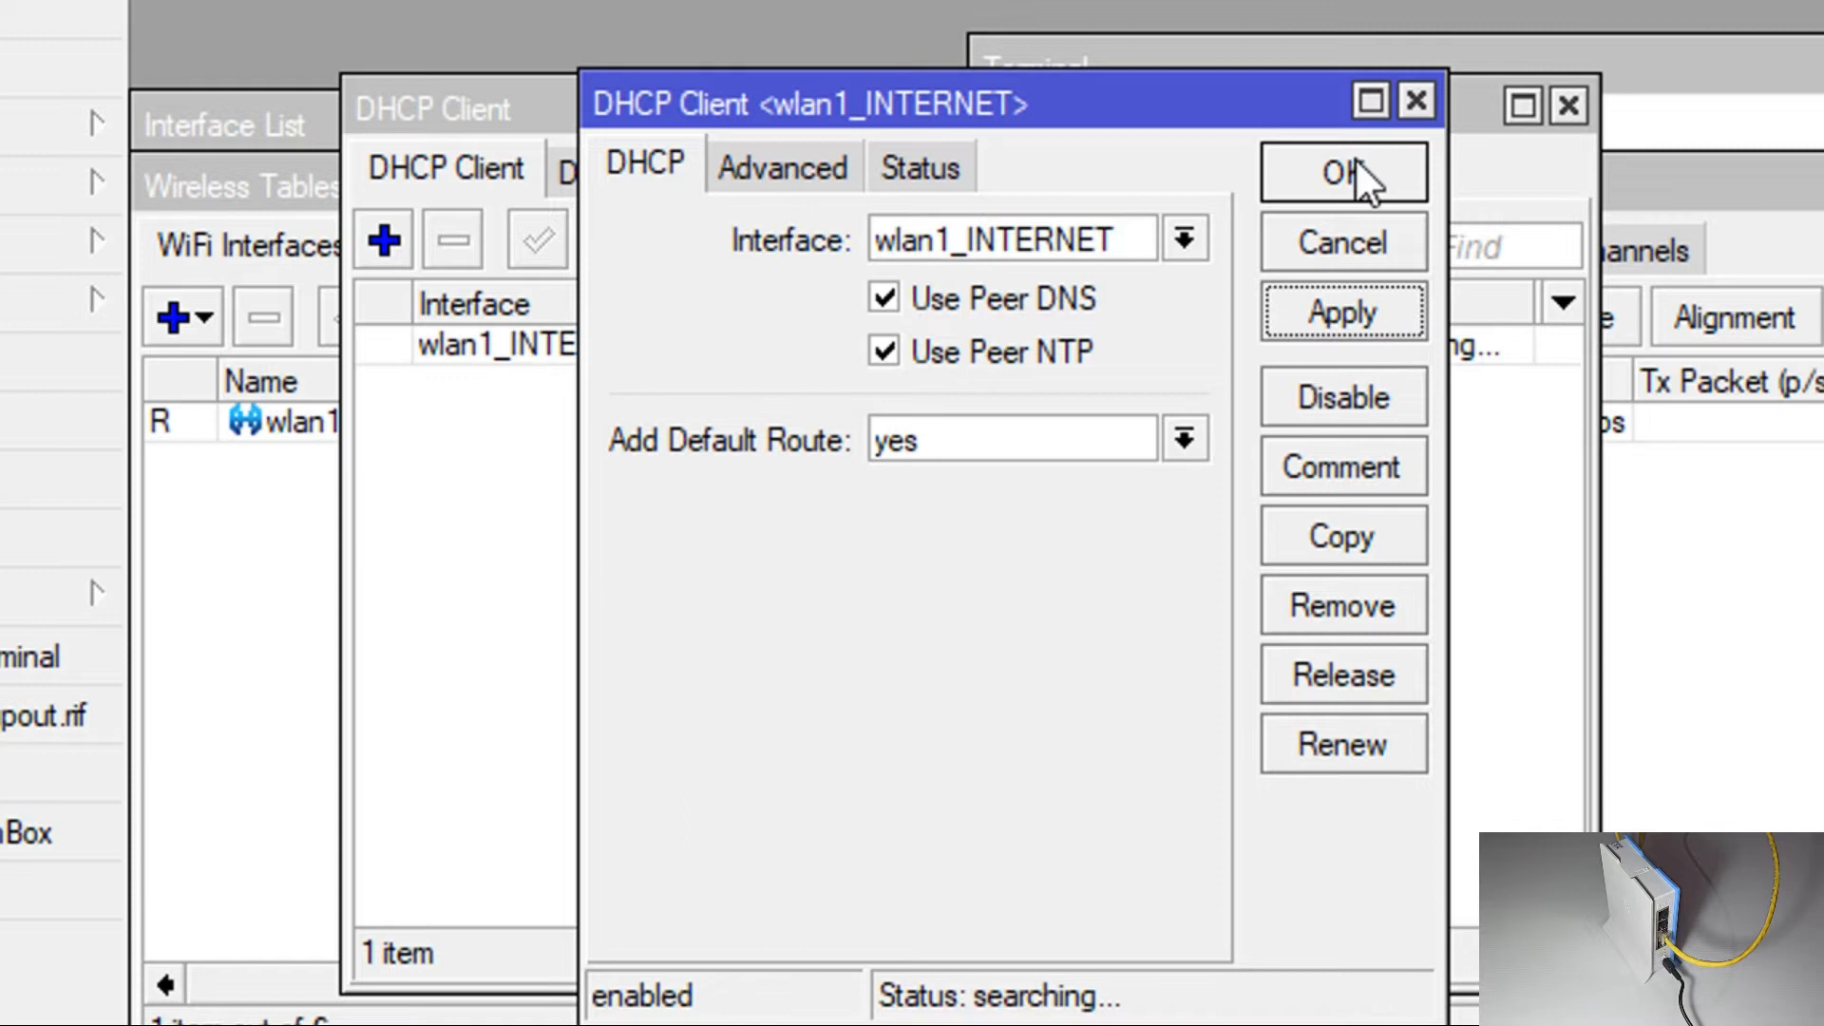
pyautogui.click(1354, 160)
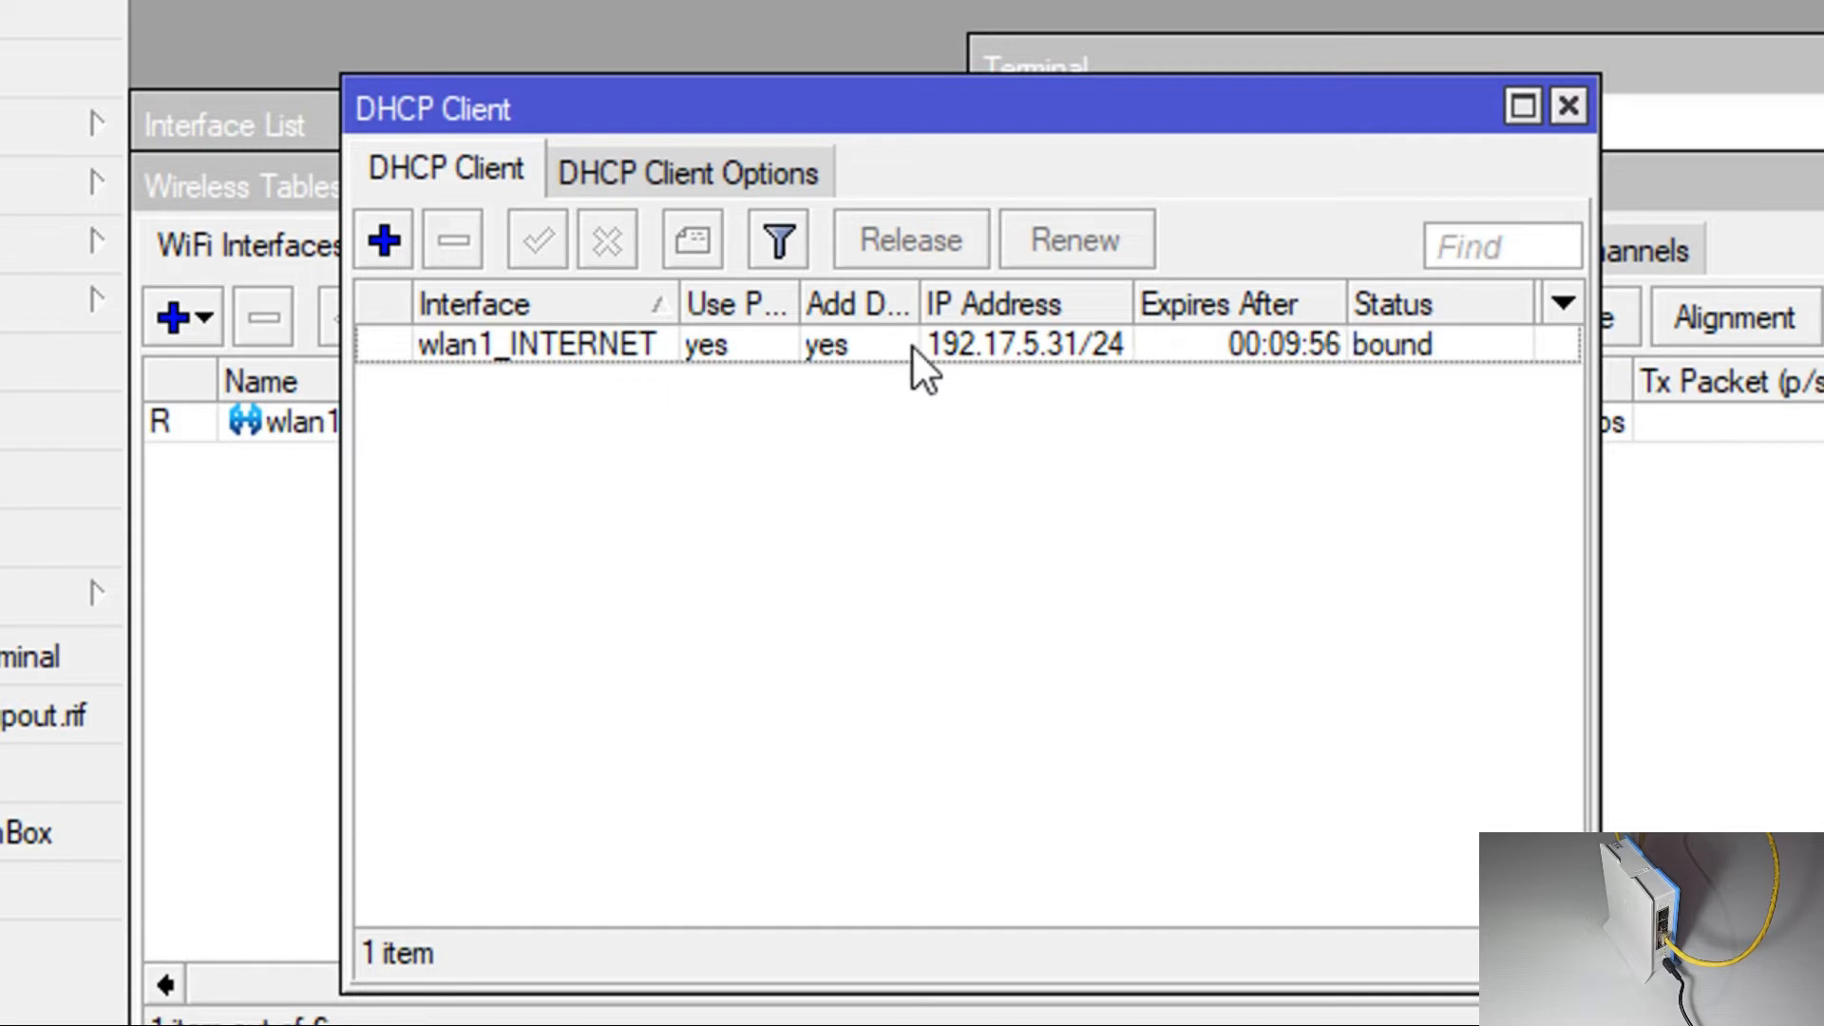
pyautogui.moveTo(1114, 344)
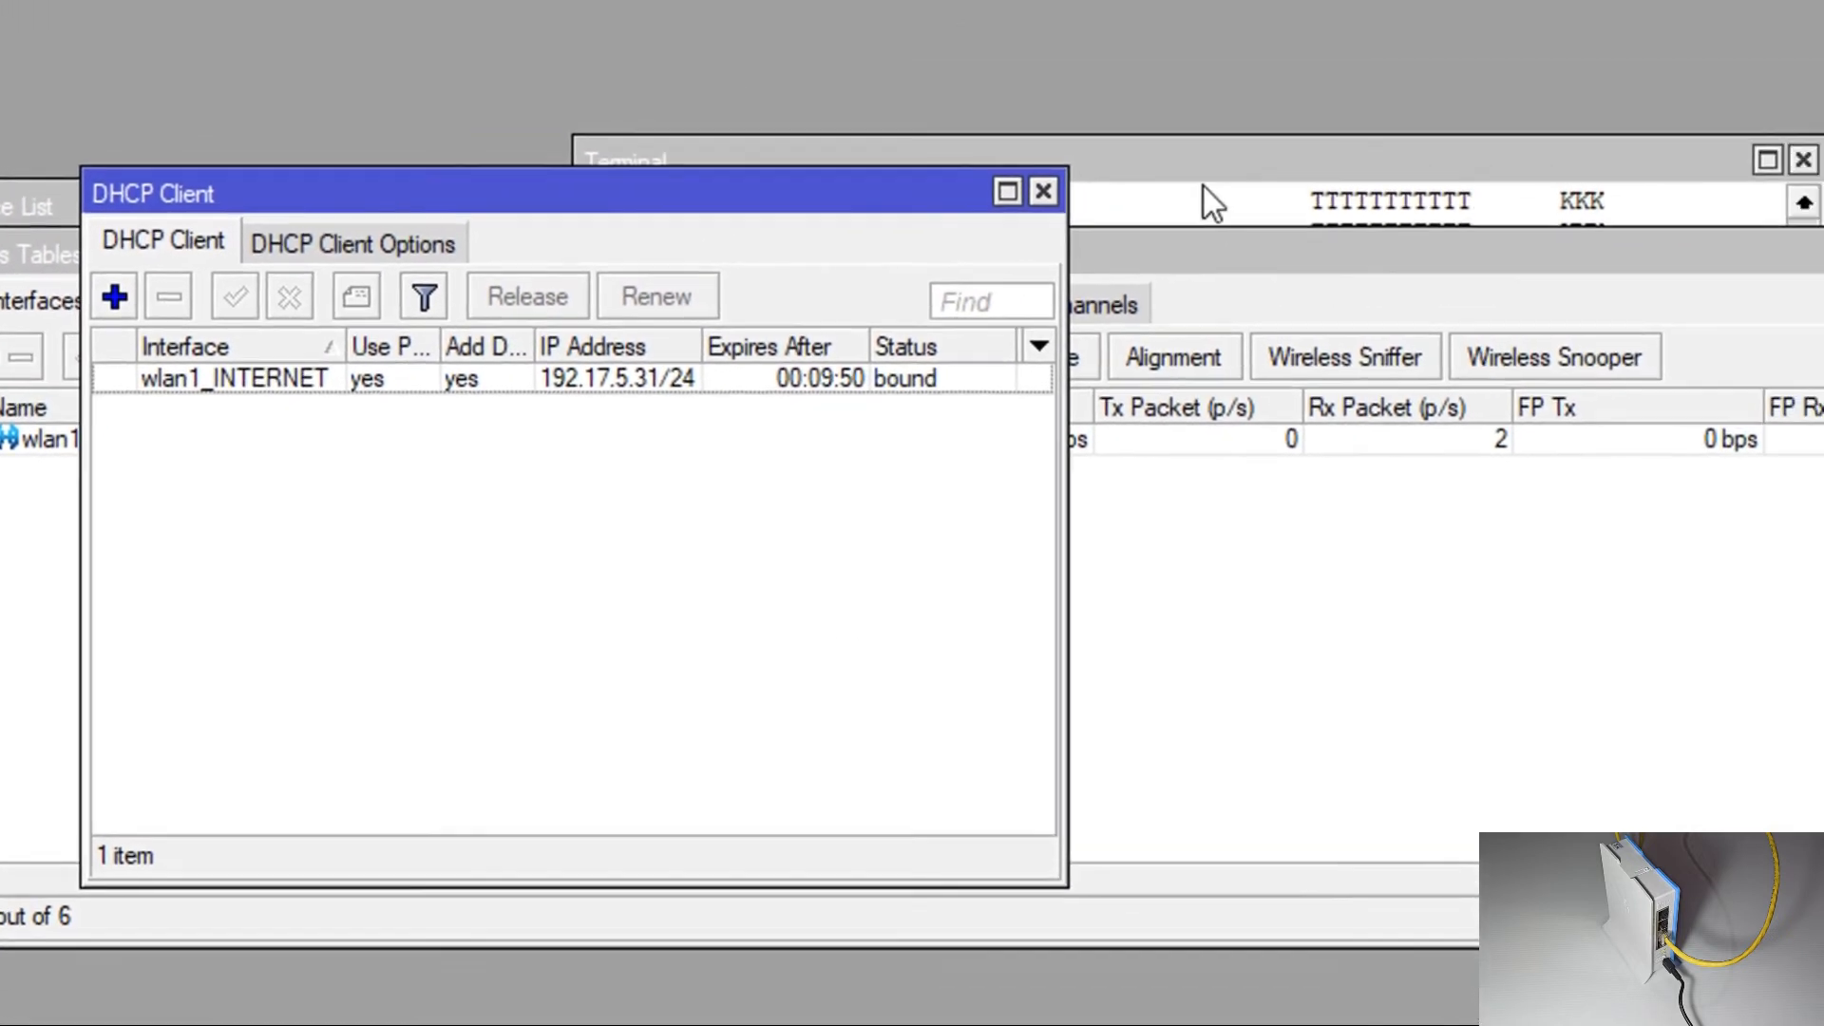
# Repeat the ping to google.com in the open terminal and close the terminal.
pyautogui.click(1704, 109)
pyautogui.press('Up')
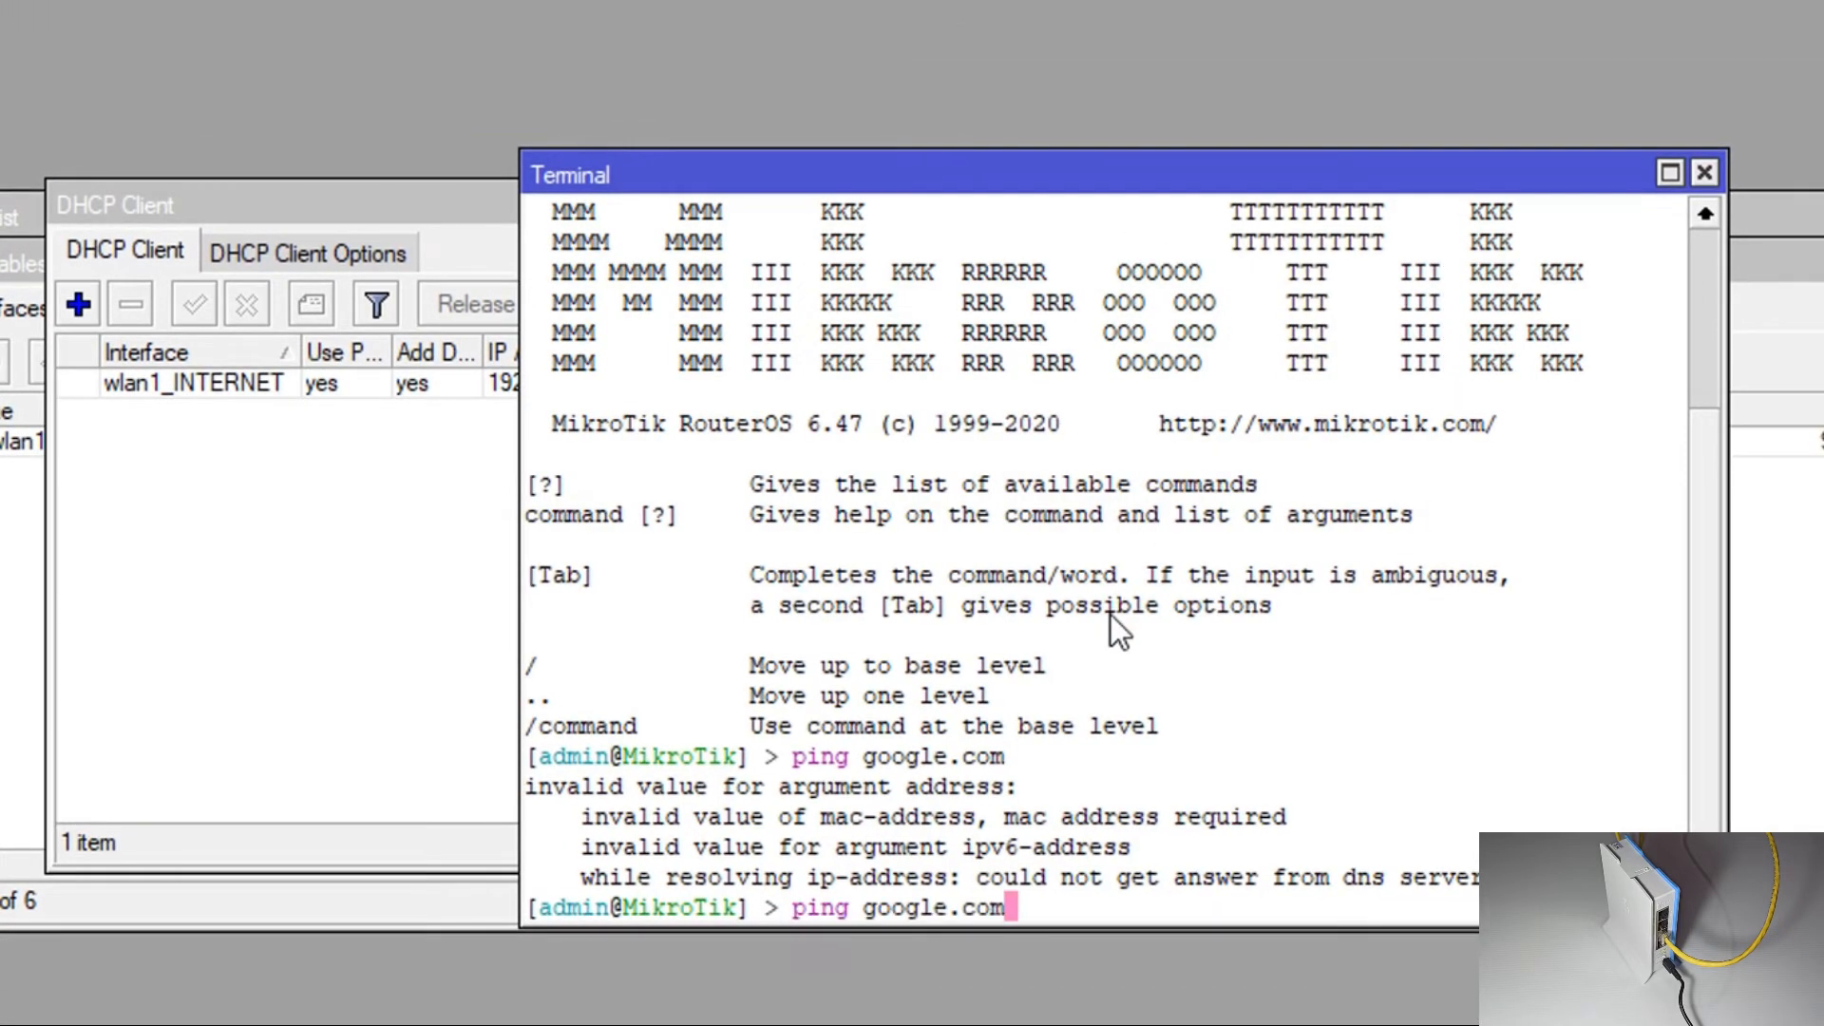
pyautogui.press('Return')
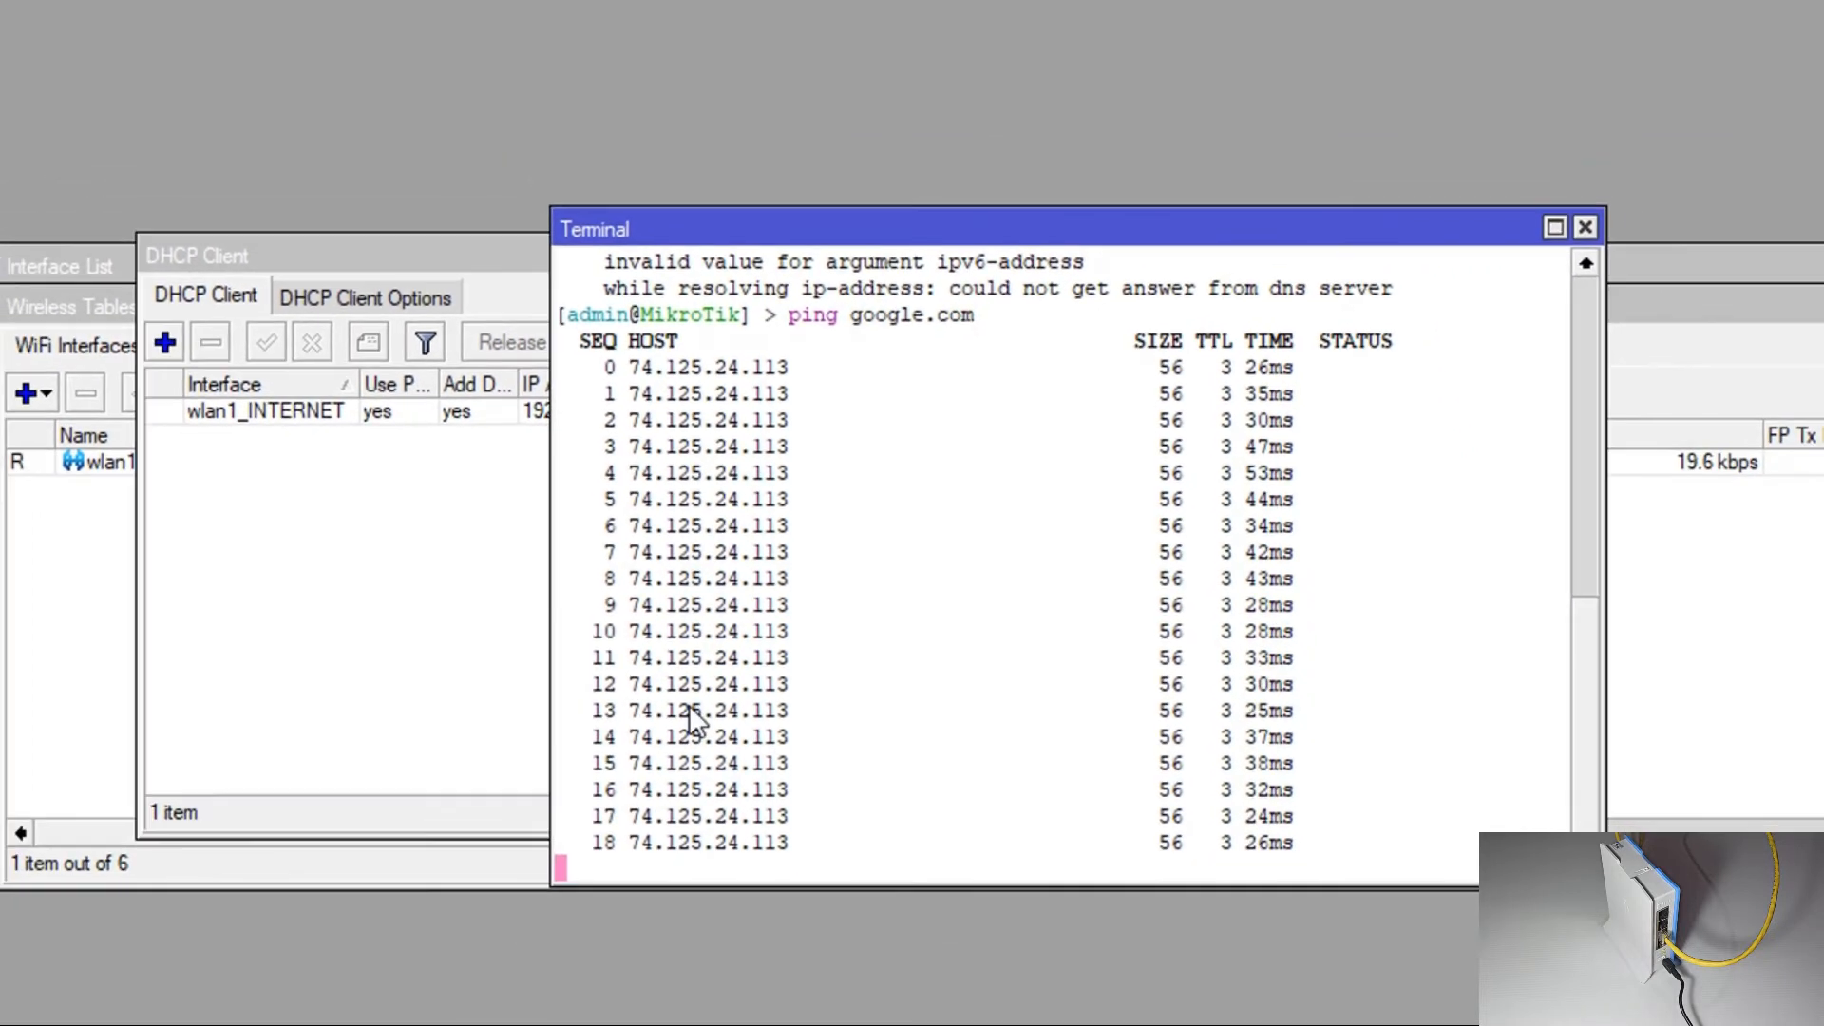
pyautogui.click(92, 173)
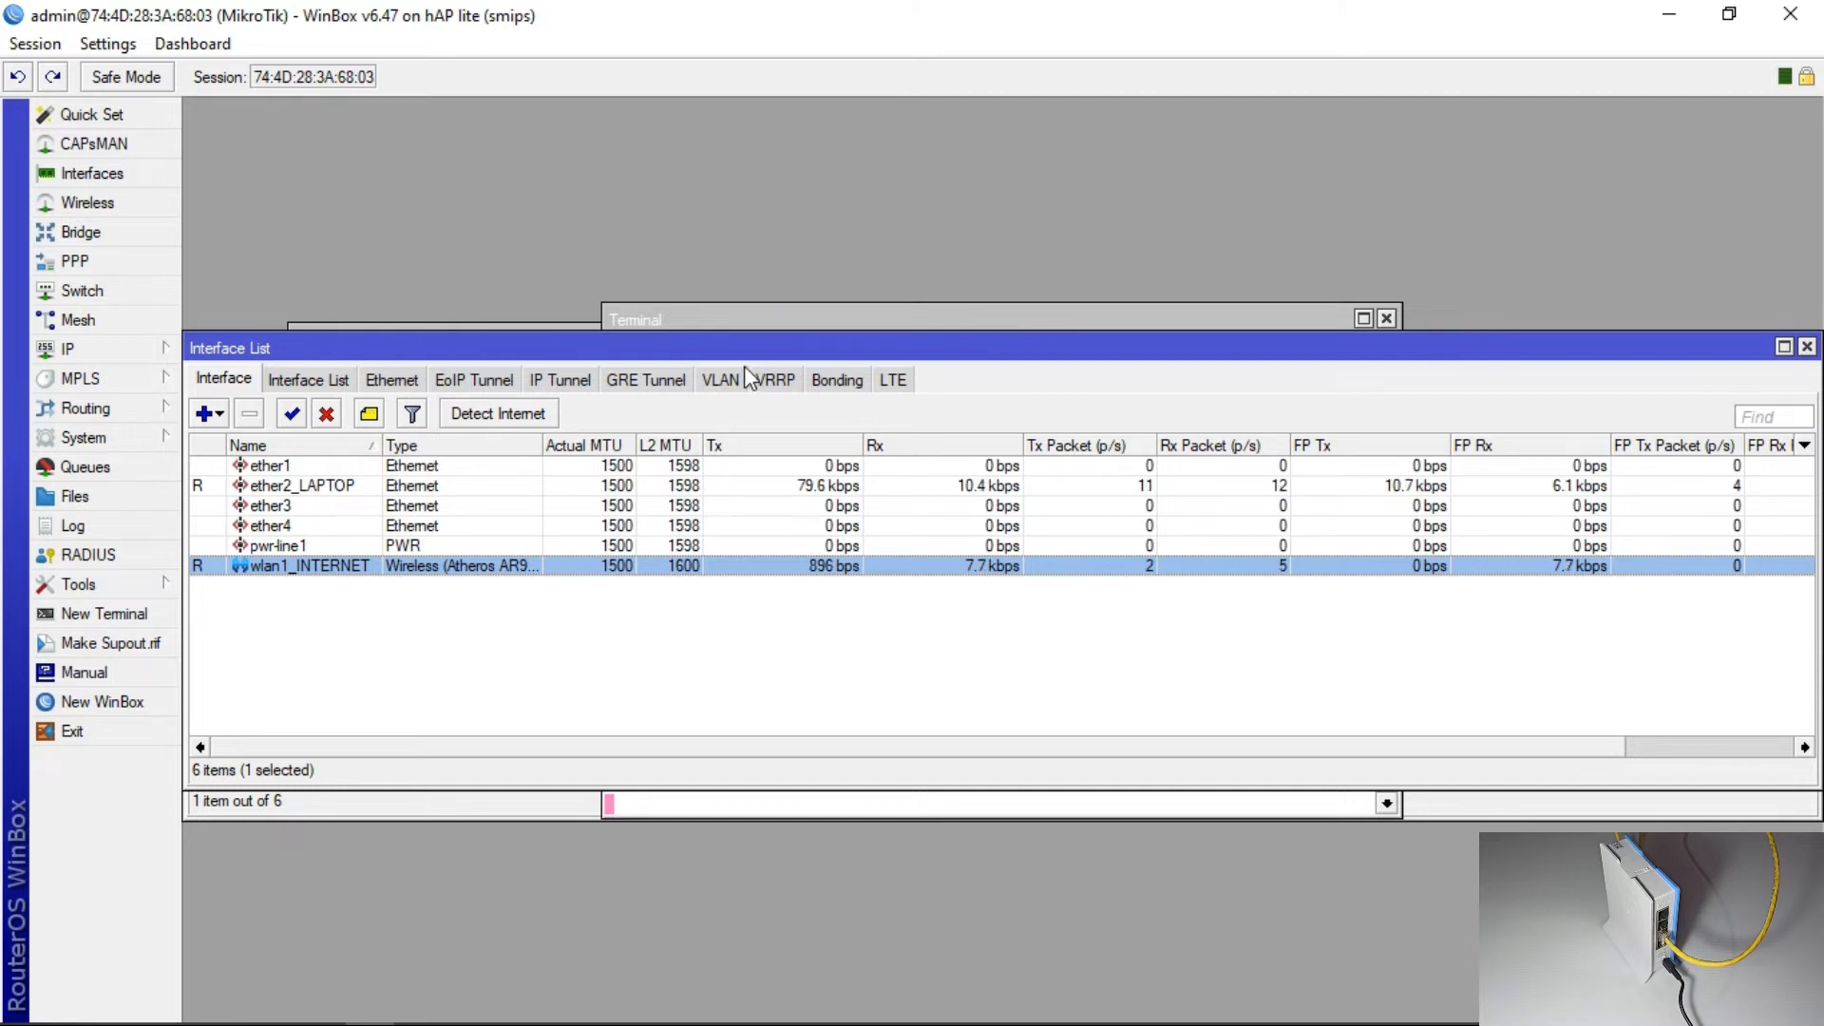
pyautogui.click(753, 319)
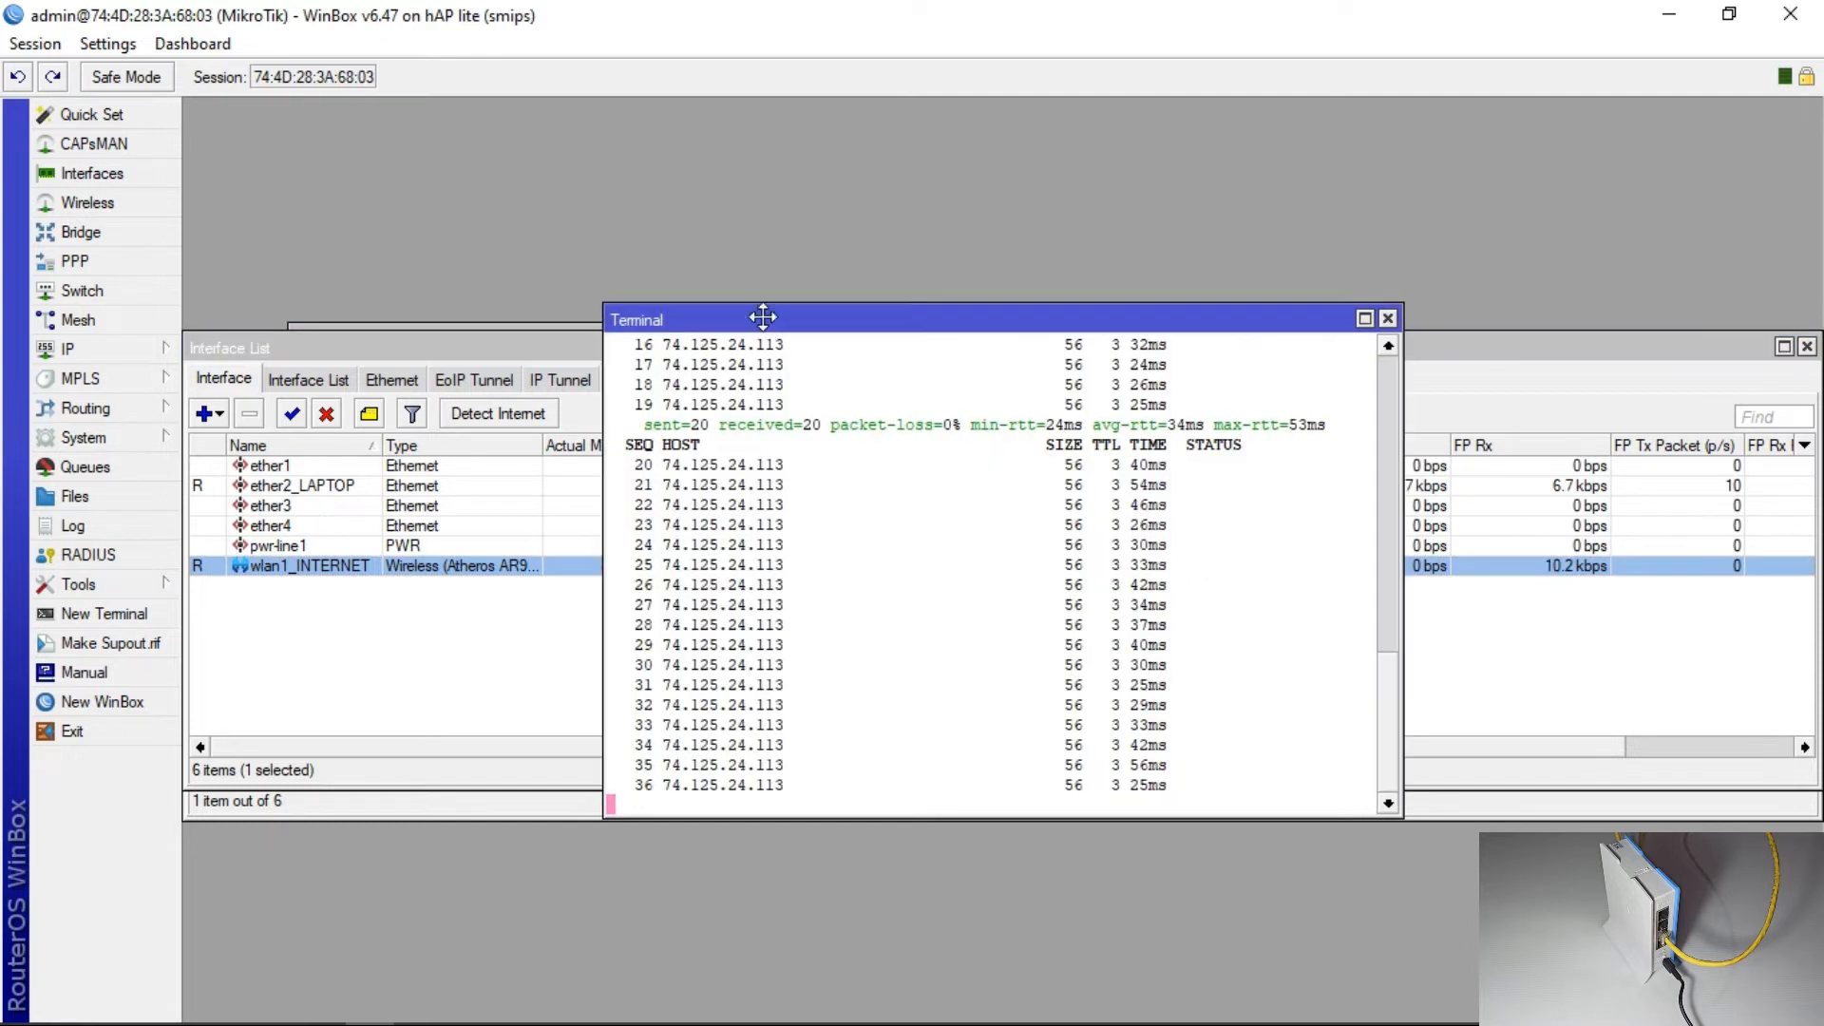
pyautogui.click(1388, 319)
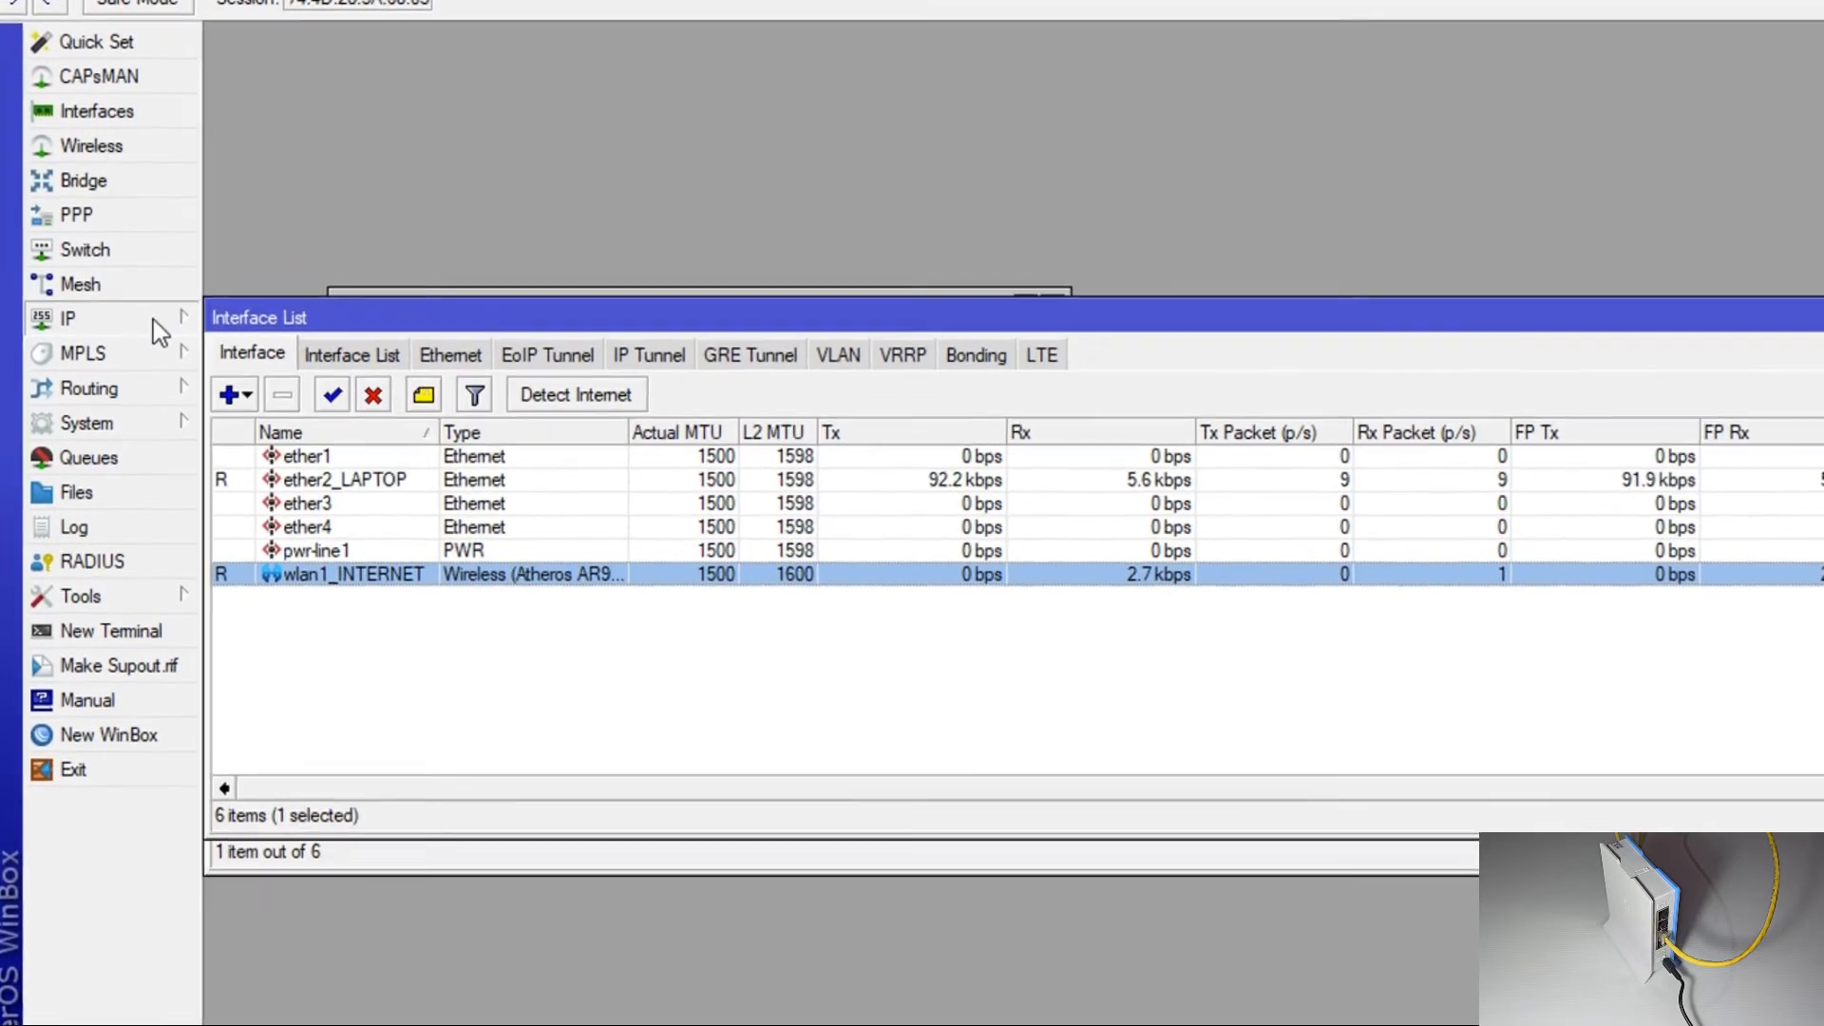
# Start a new entry in the IP address list and assign it to the interface ether2_LAPTOP.
pyautogui.click(154, 321)
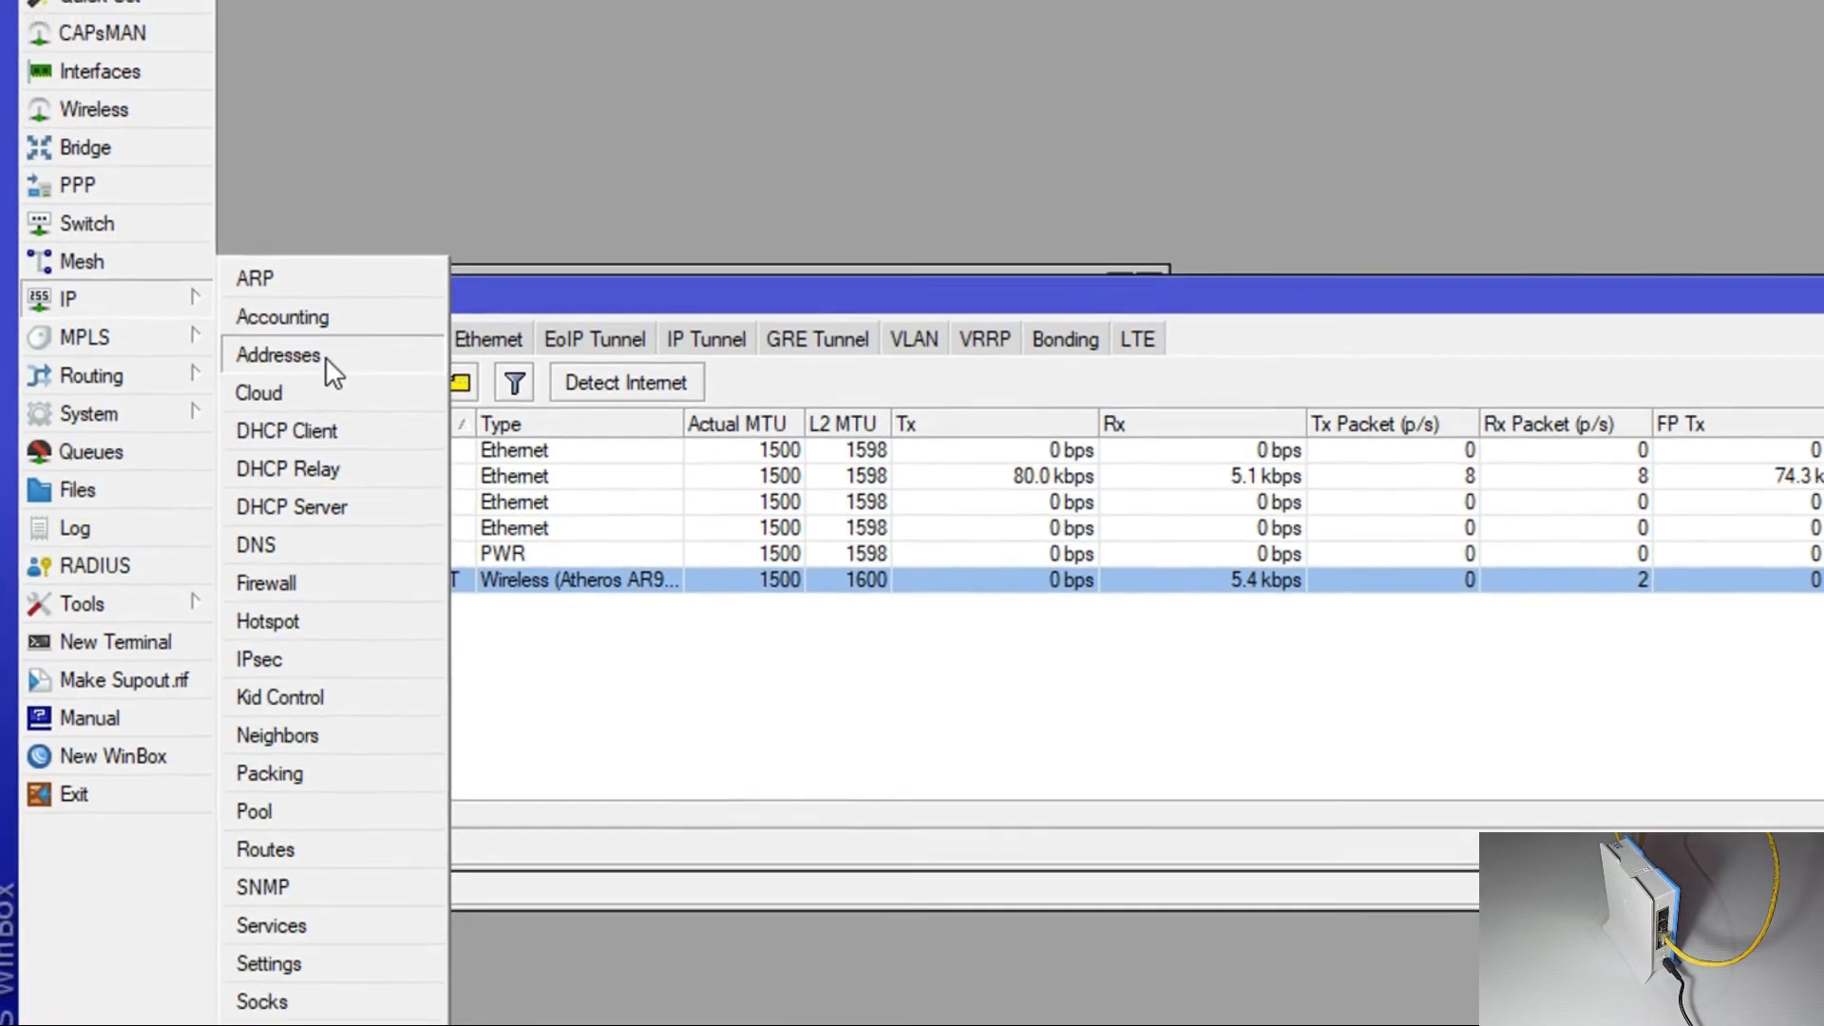
pyautogui.click(313, 355)
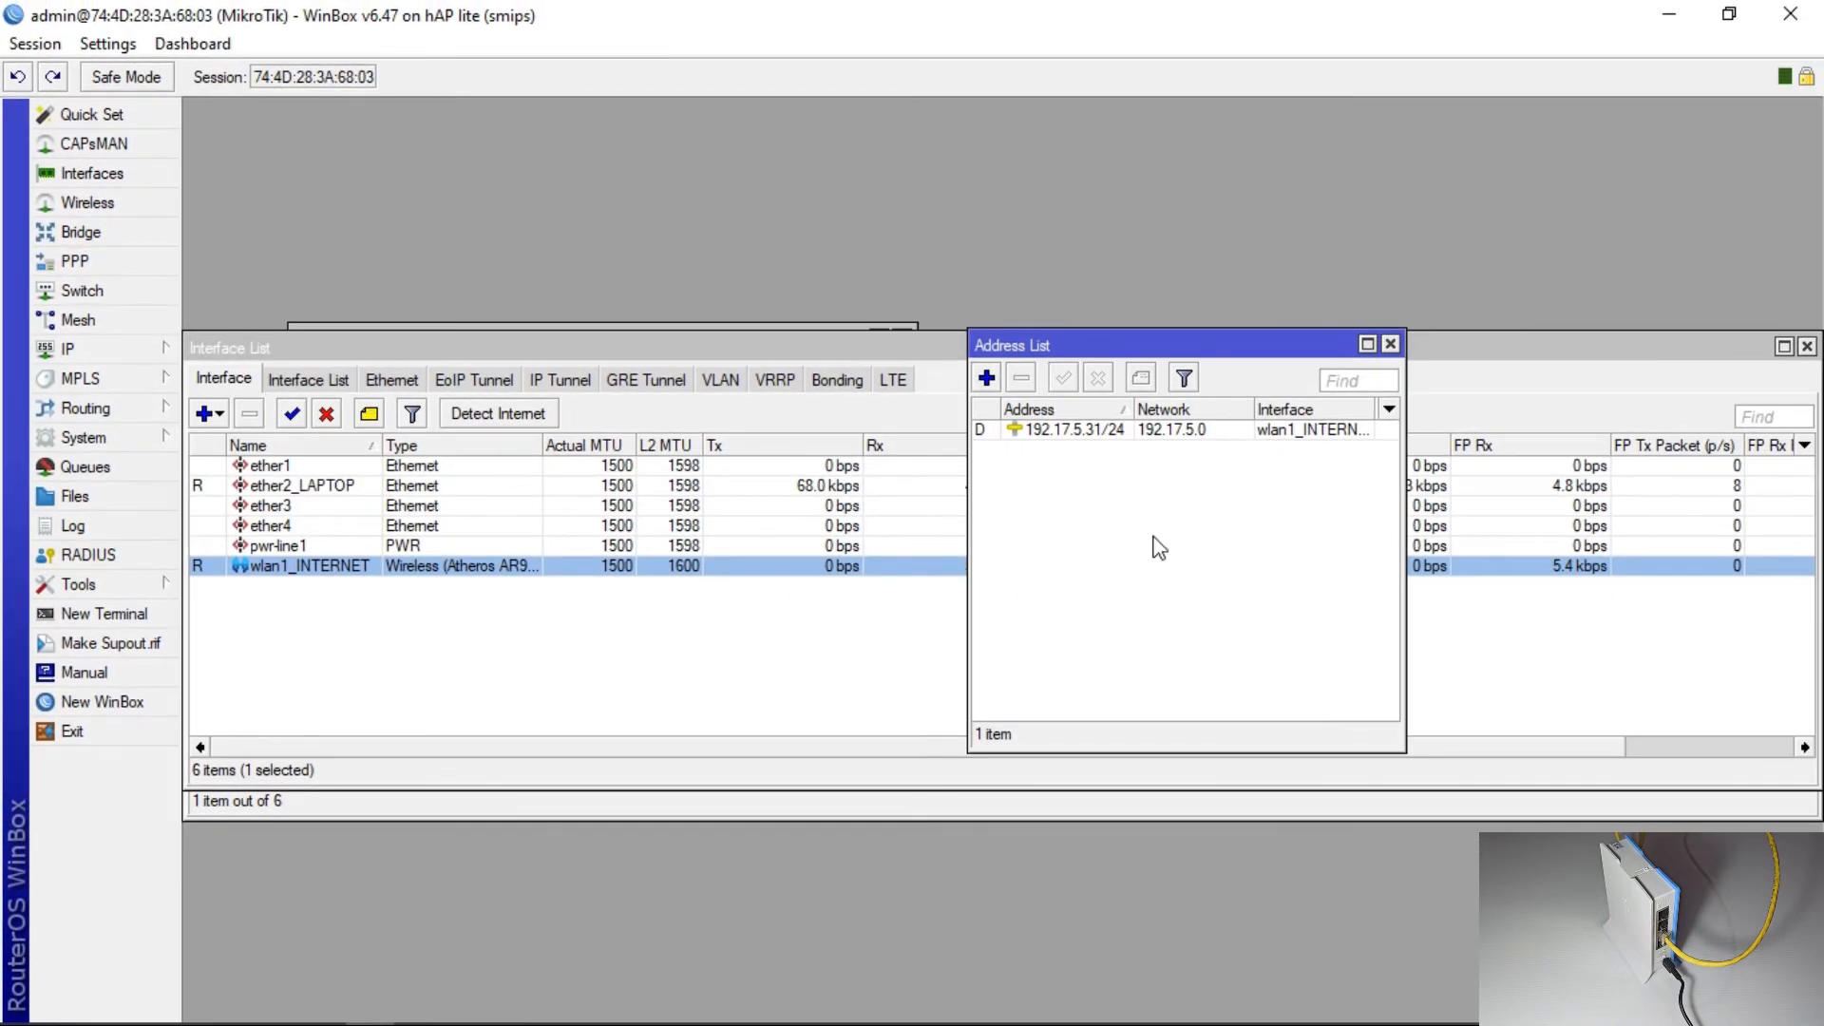
pyautogui.moveTo(1169, 345); pyautogui.dragTo(414, 342)
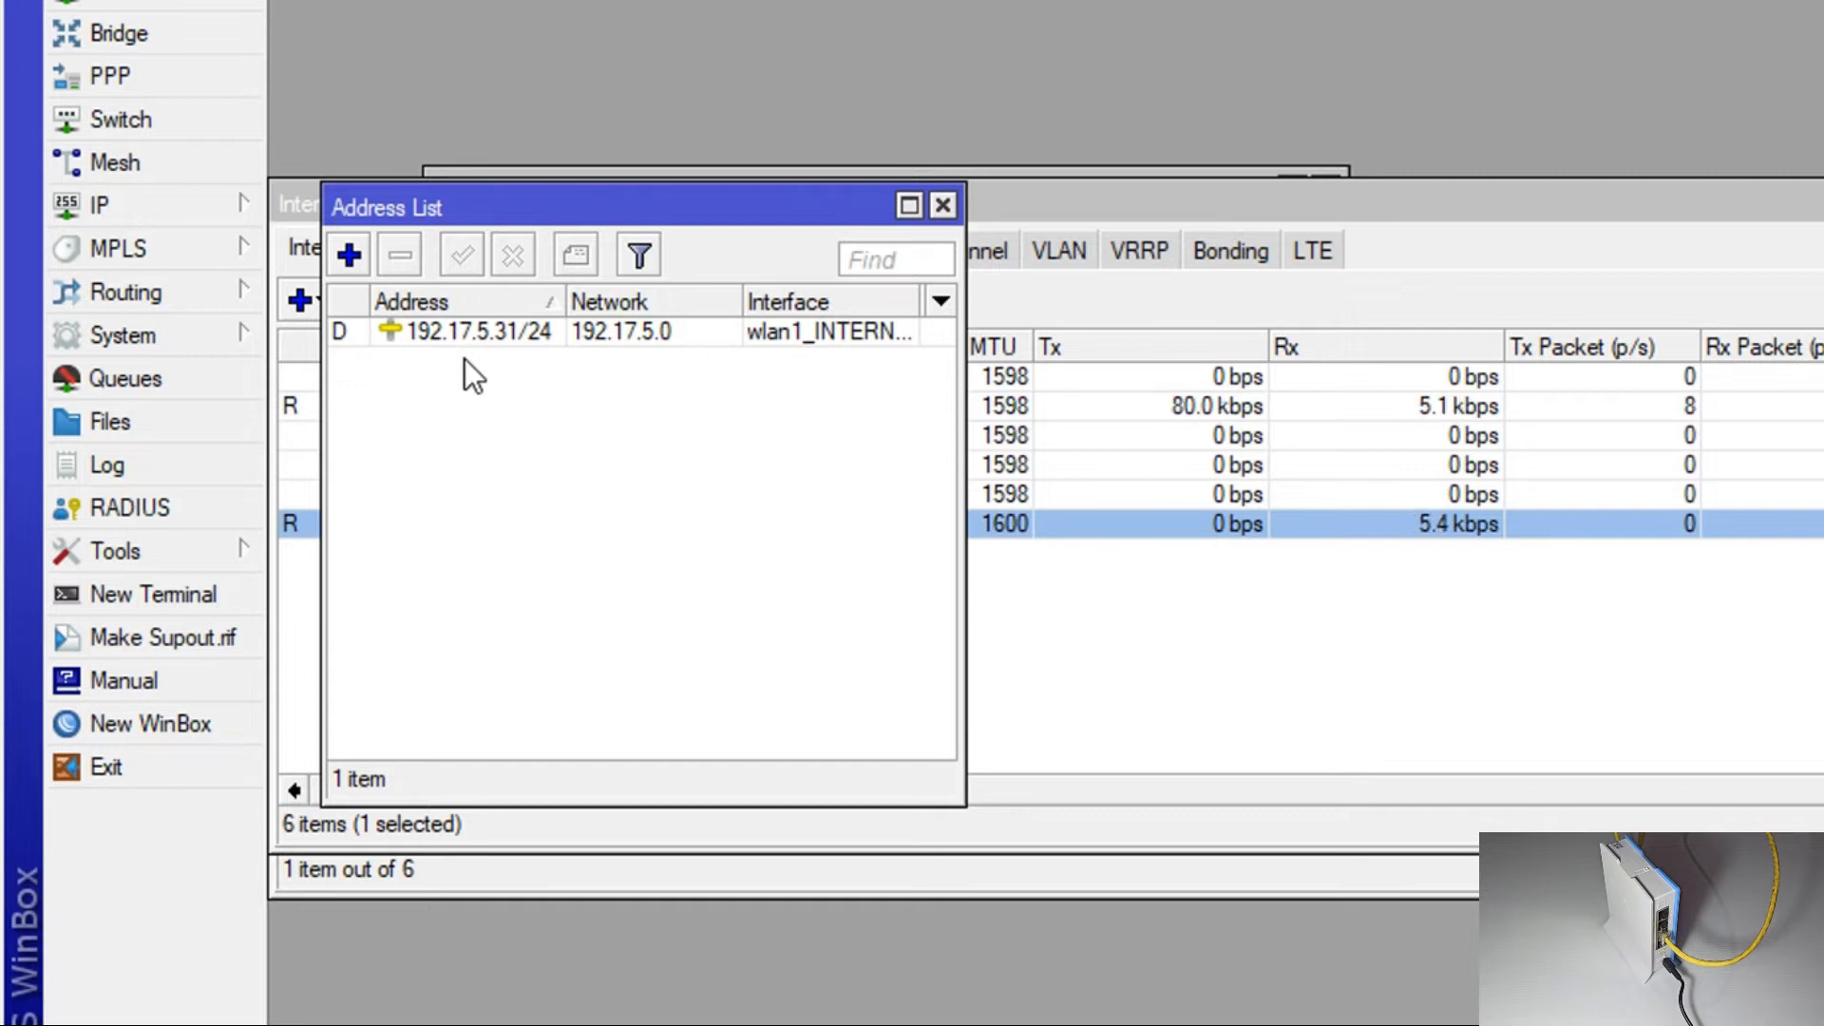
pyautogui.click(343, 260)
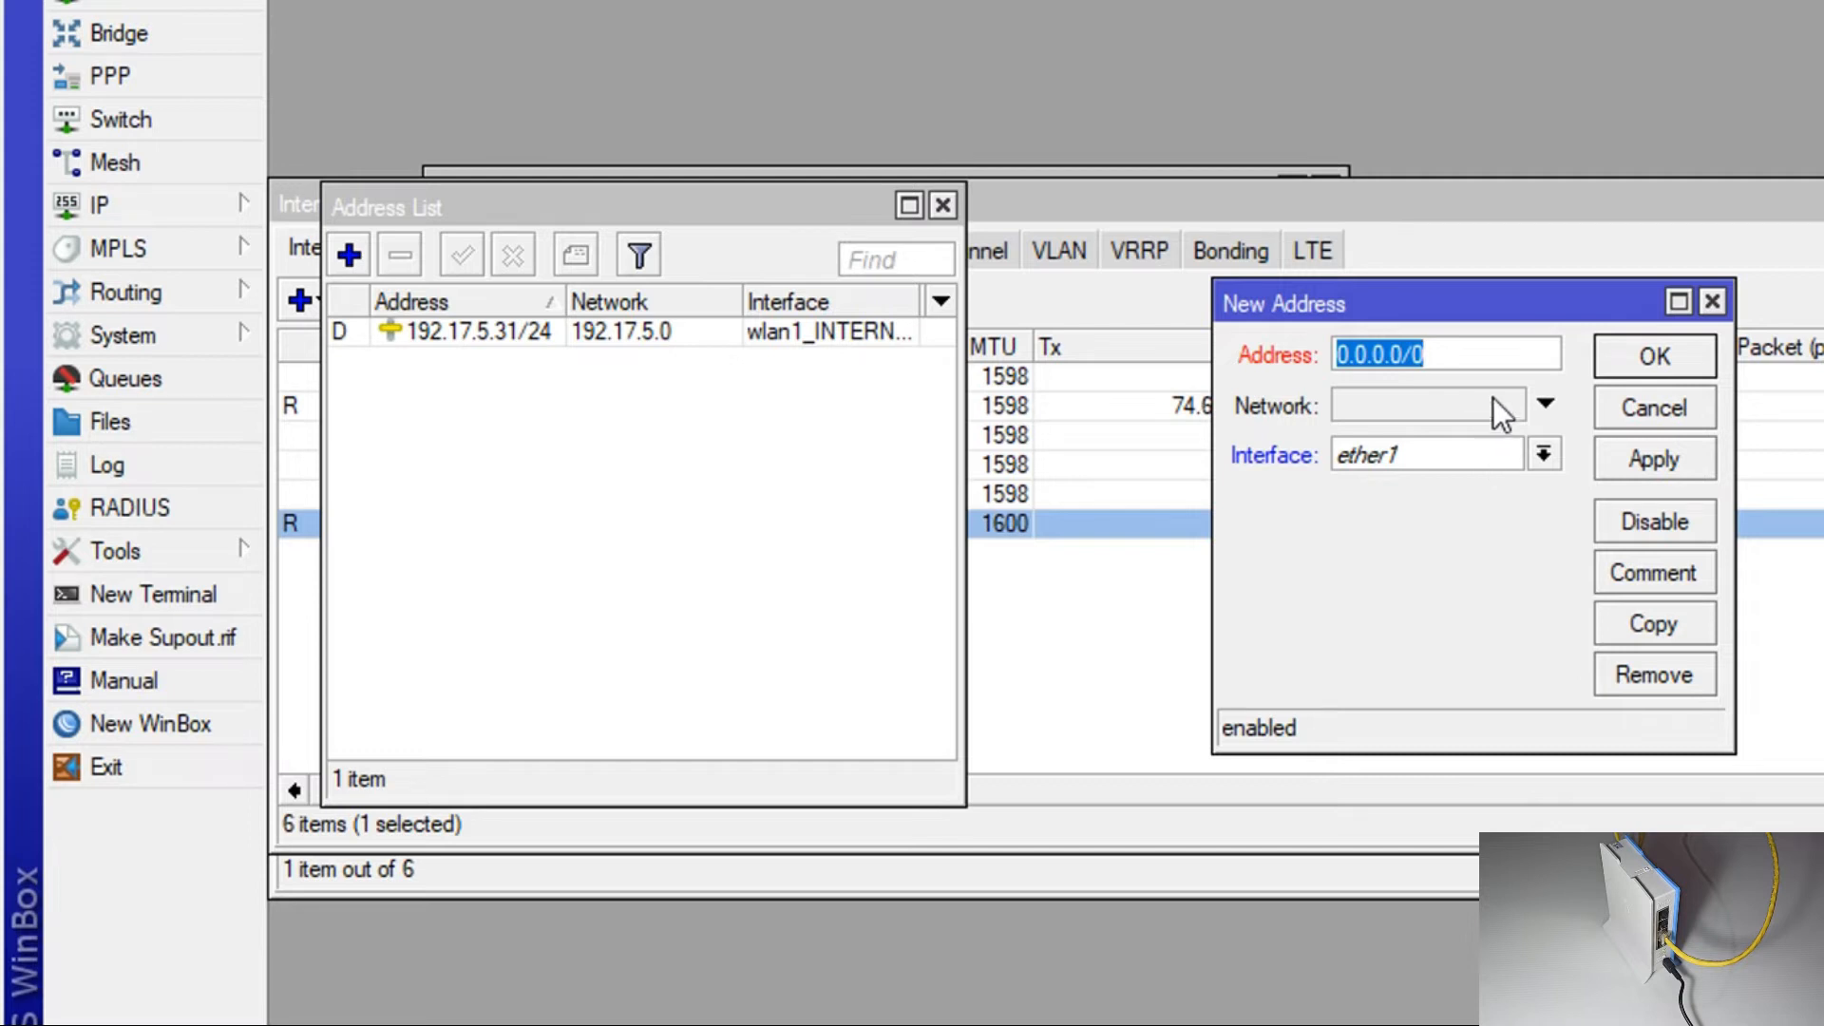
pyautogui.click(1546, 456)
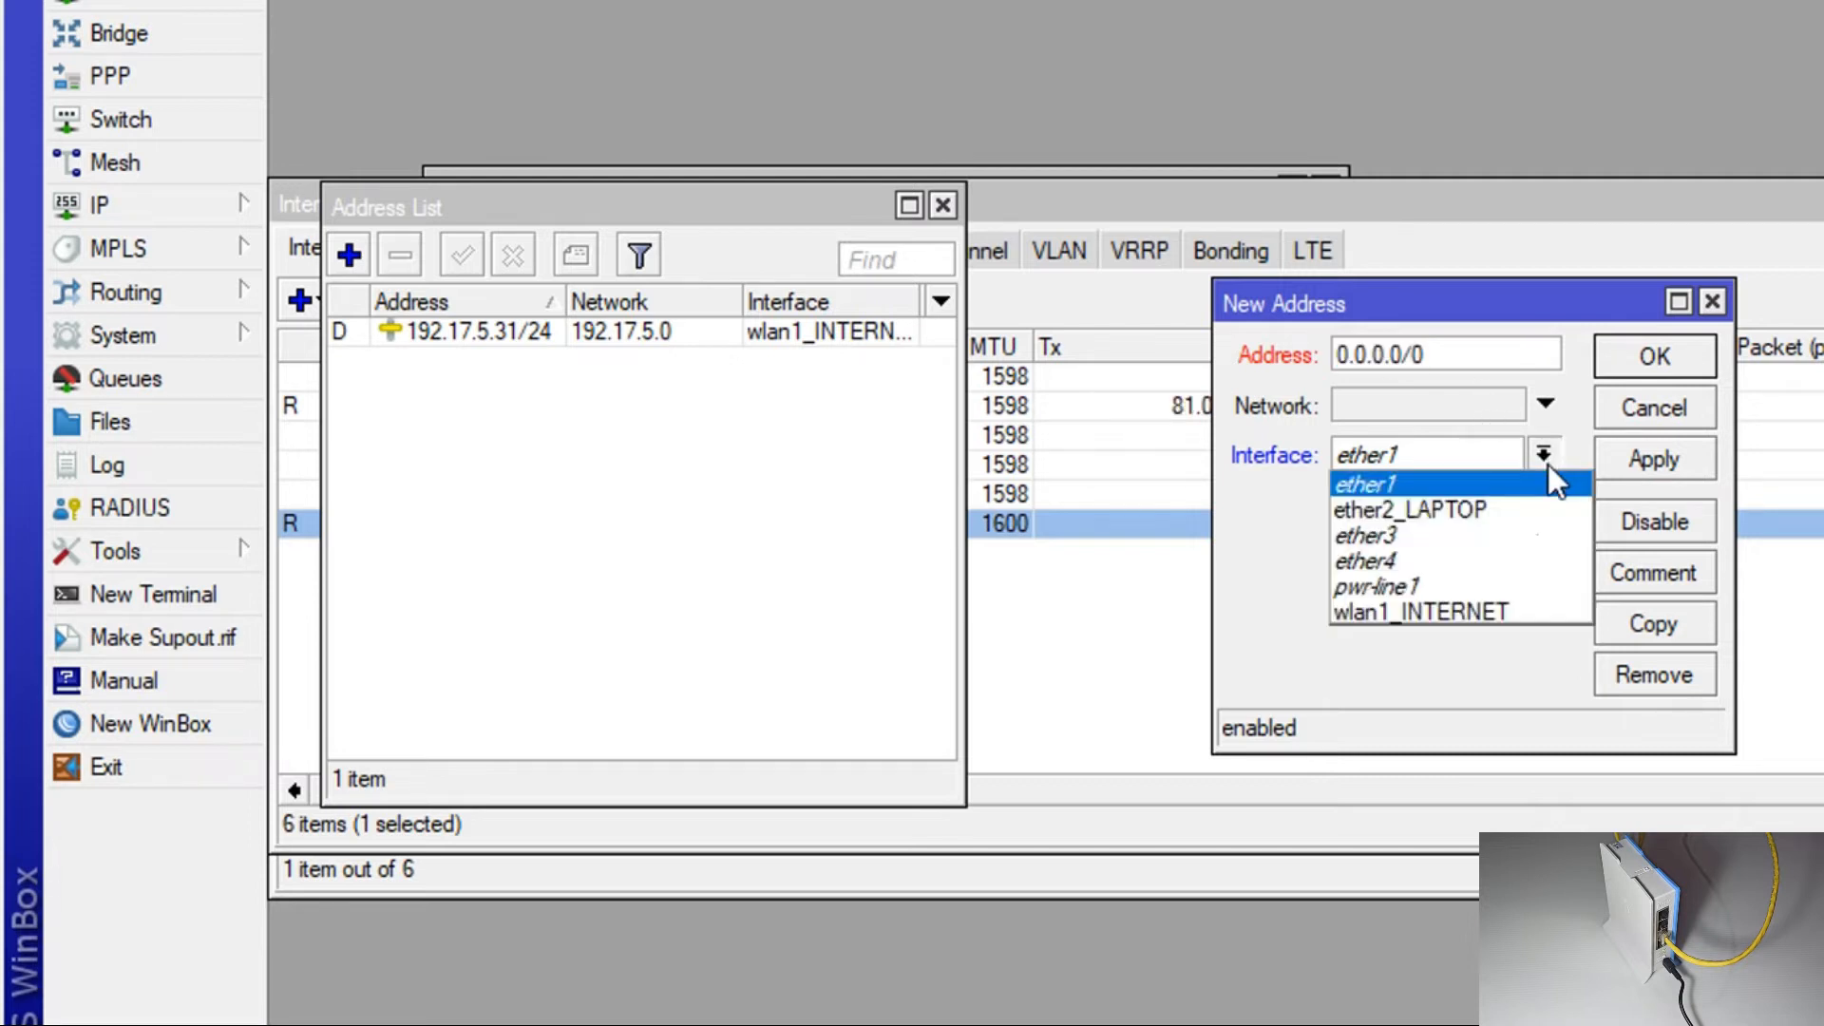
pyautogui.click(1507, 508)
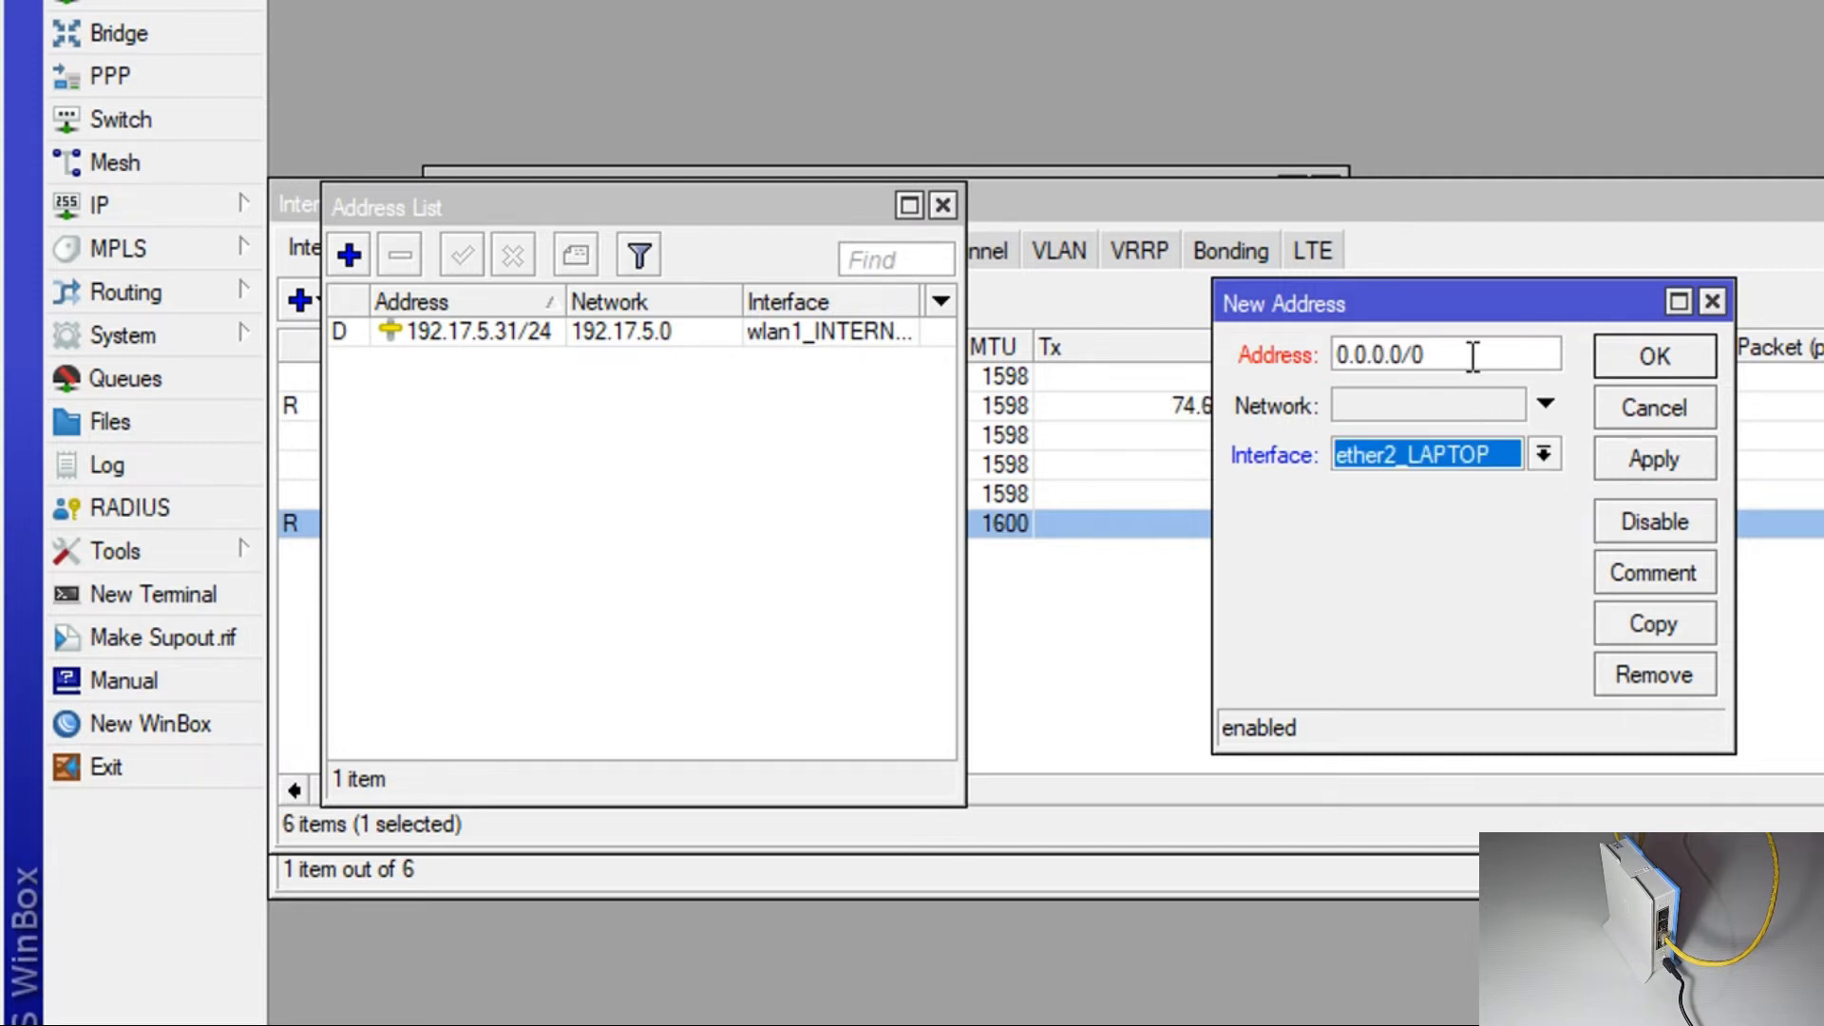
# Set the new entry's address to 20.20.20.1/24, save it and select it in the address list.
pyautogui.moveTo(1472, 356); pyautogui.dragTo(1318, 334)
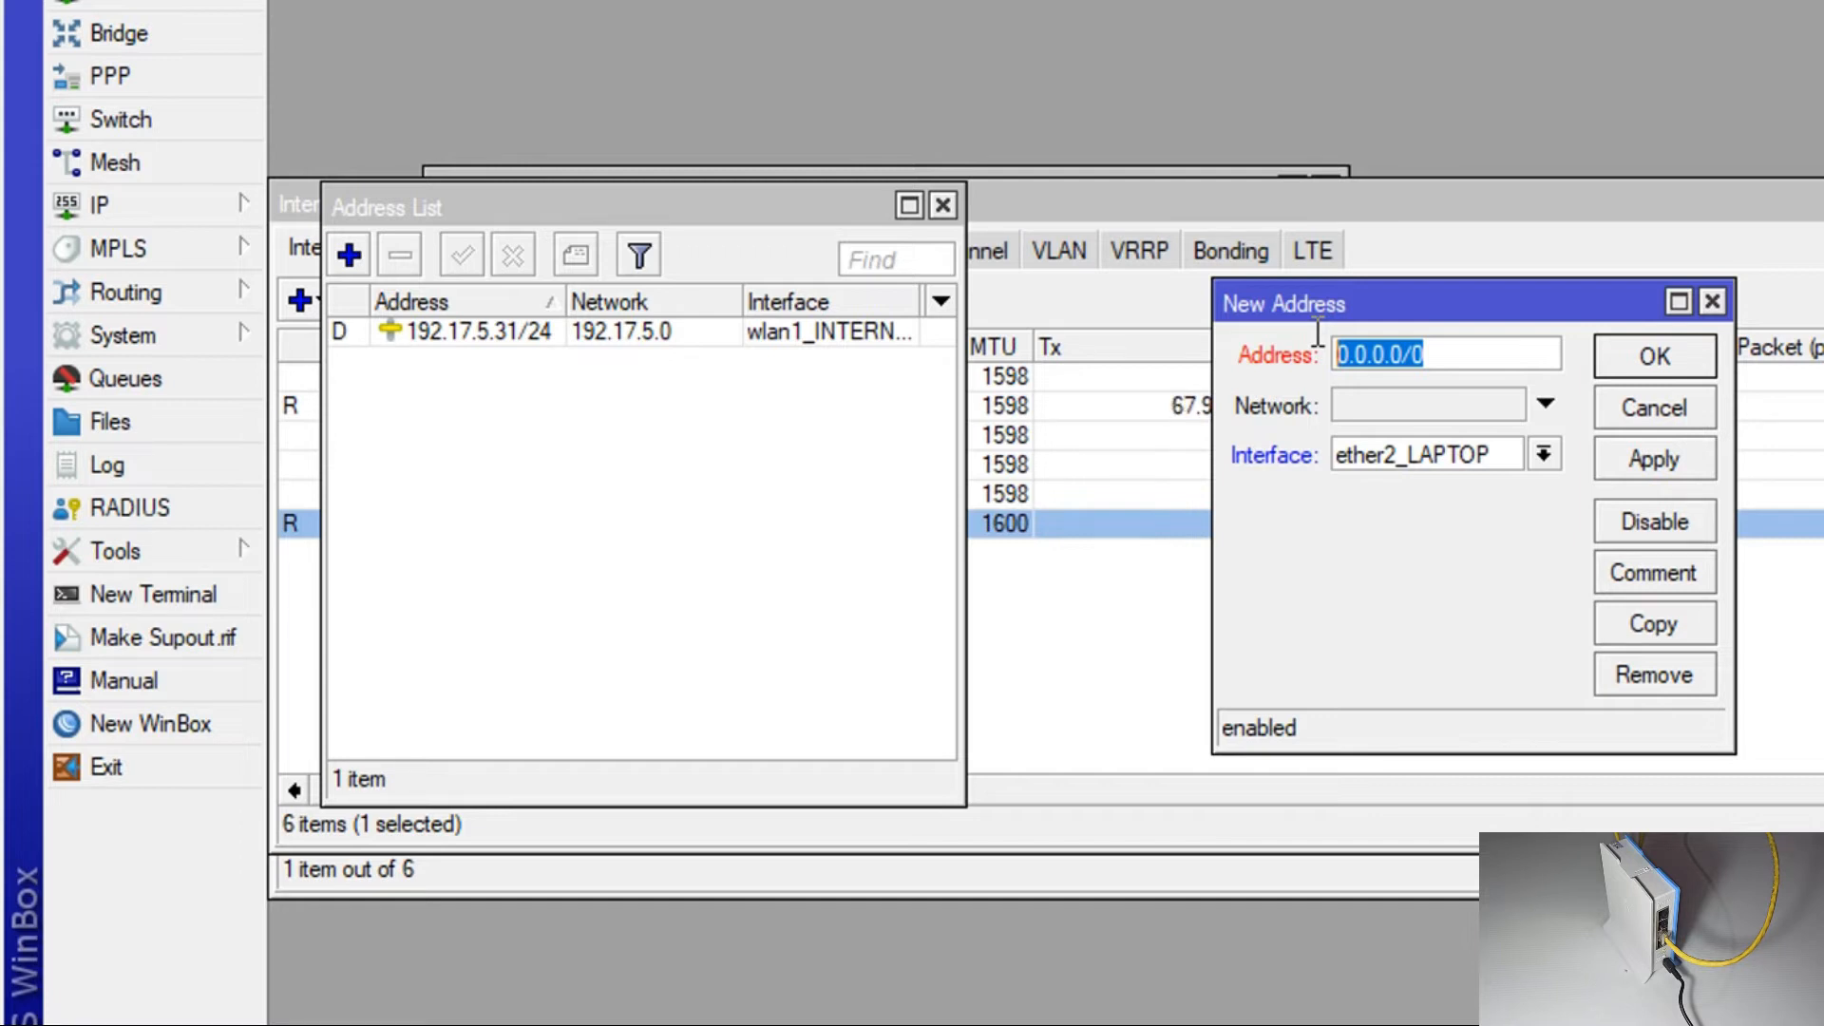
pyautogui.write('20')
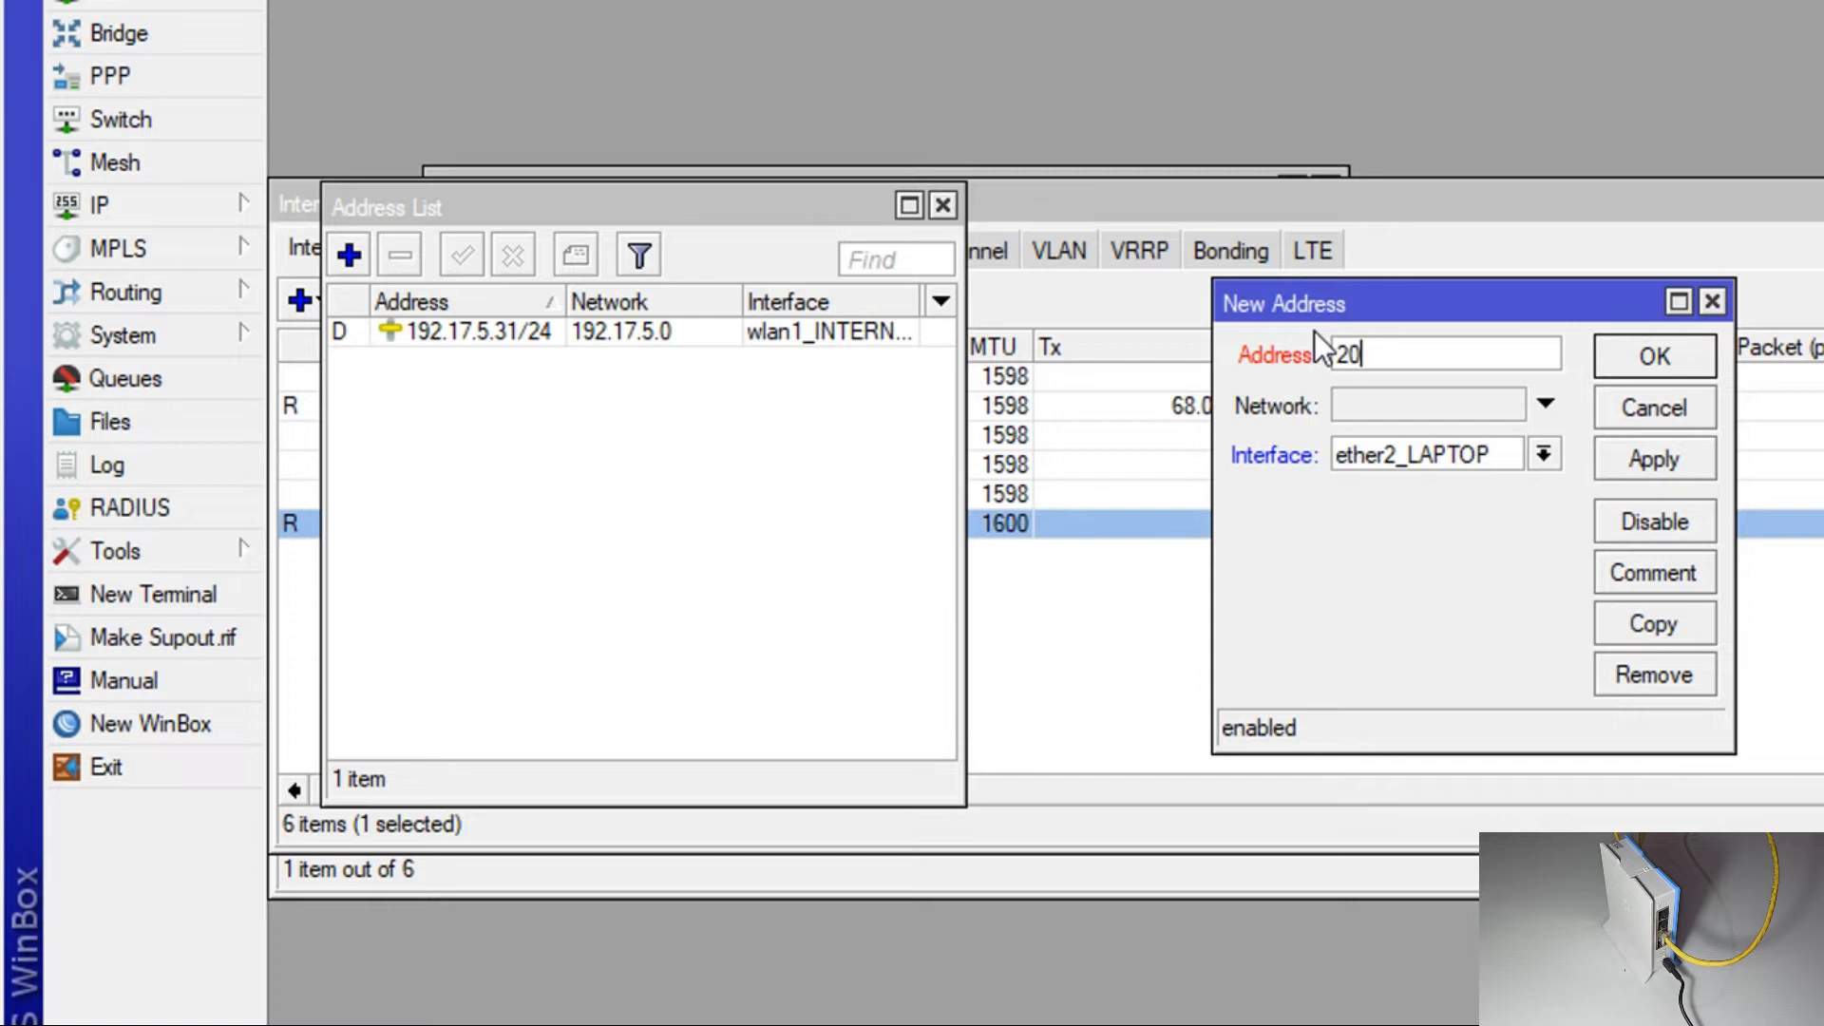
pyautogui.write('.20.20.1/24')
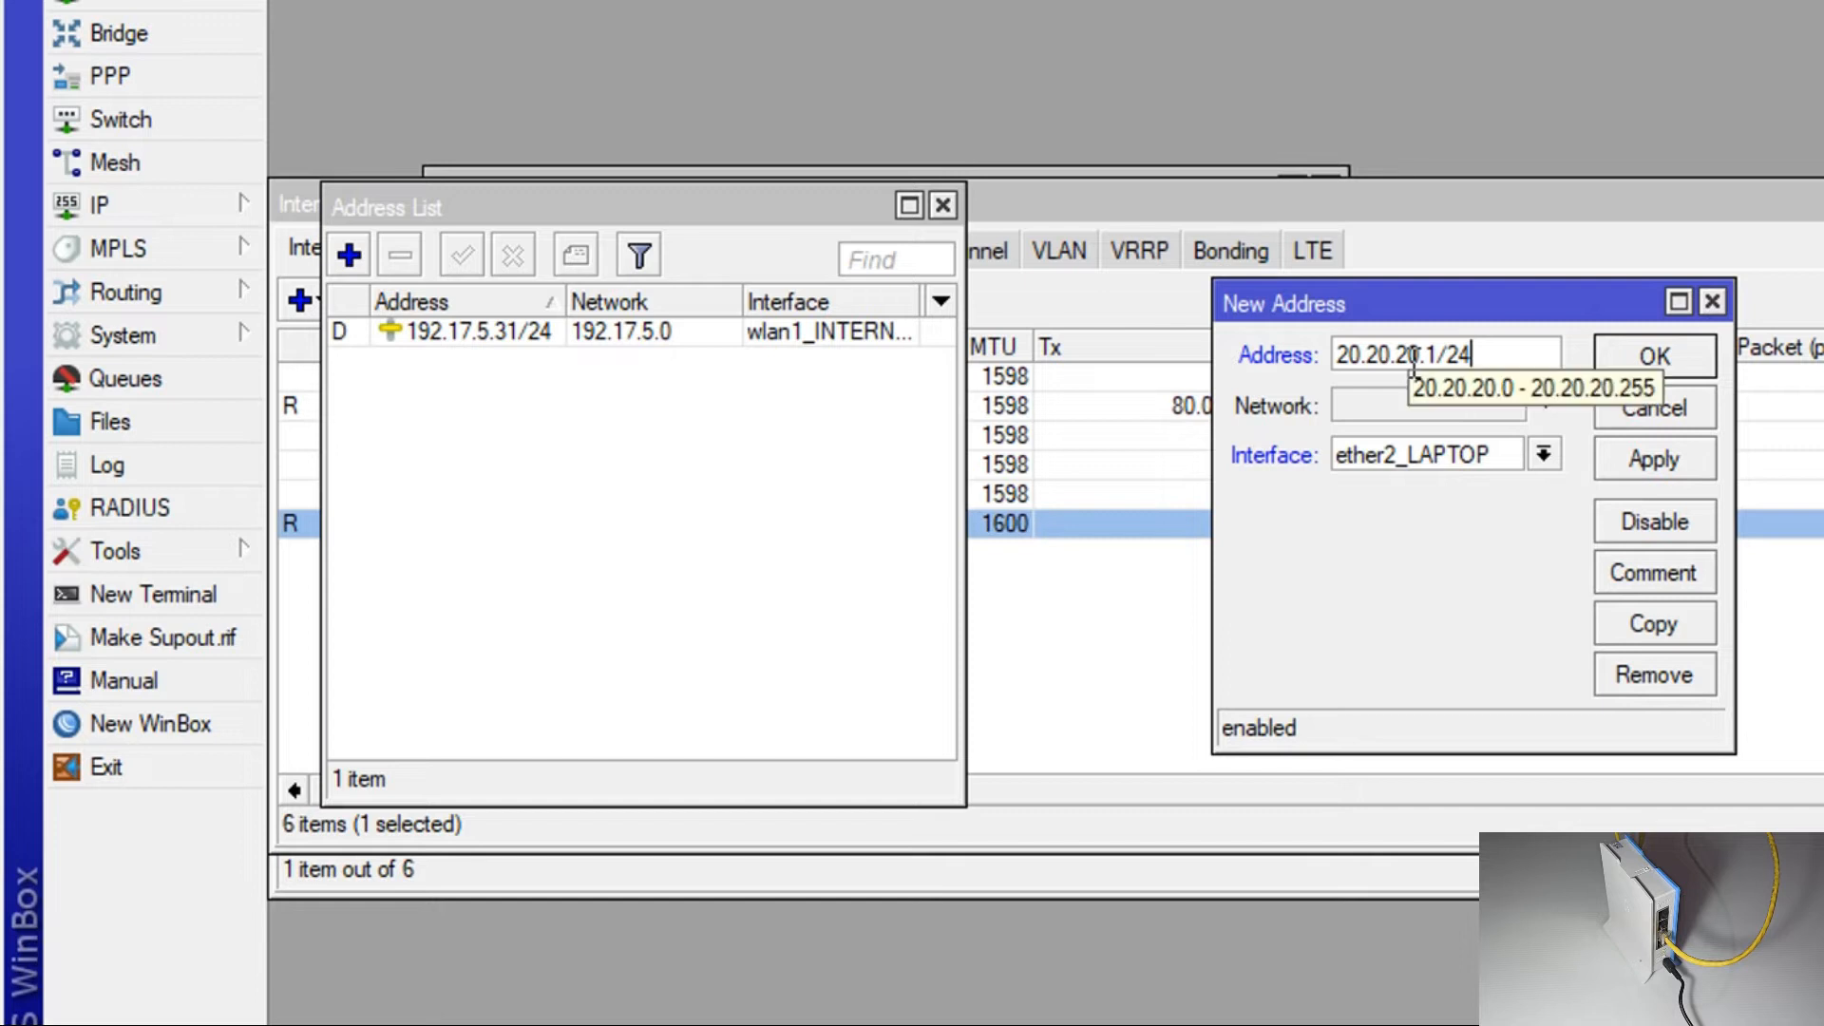
pyautogui.click(1626, 460)
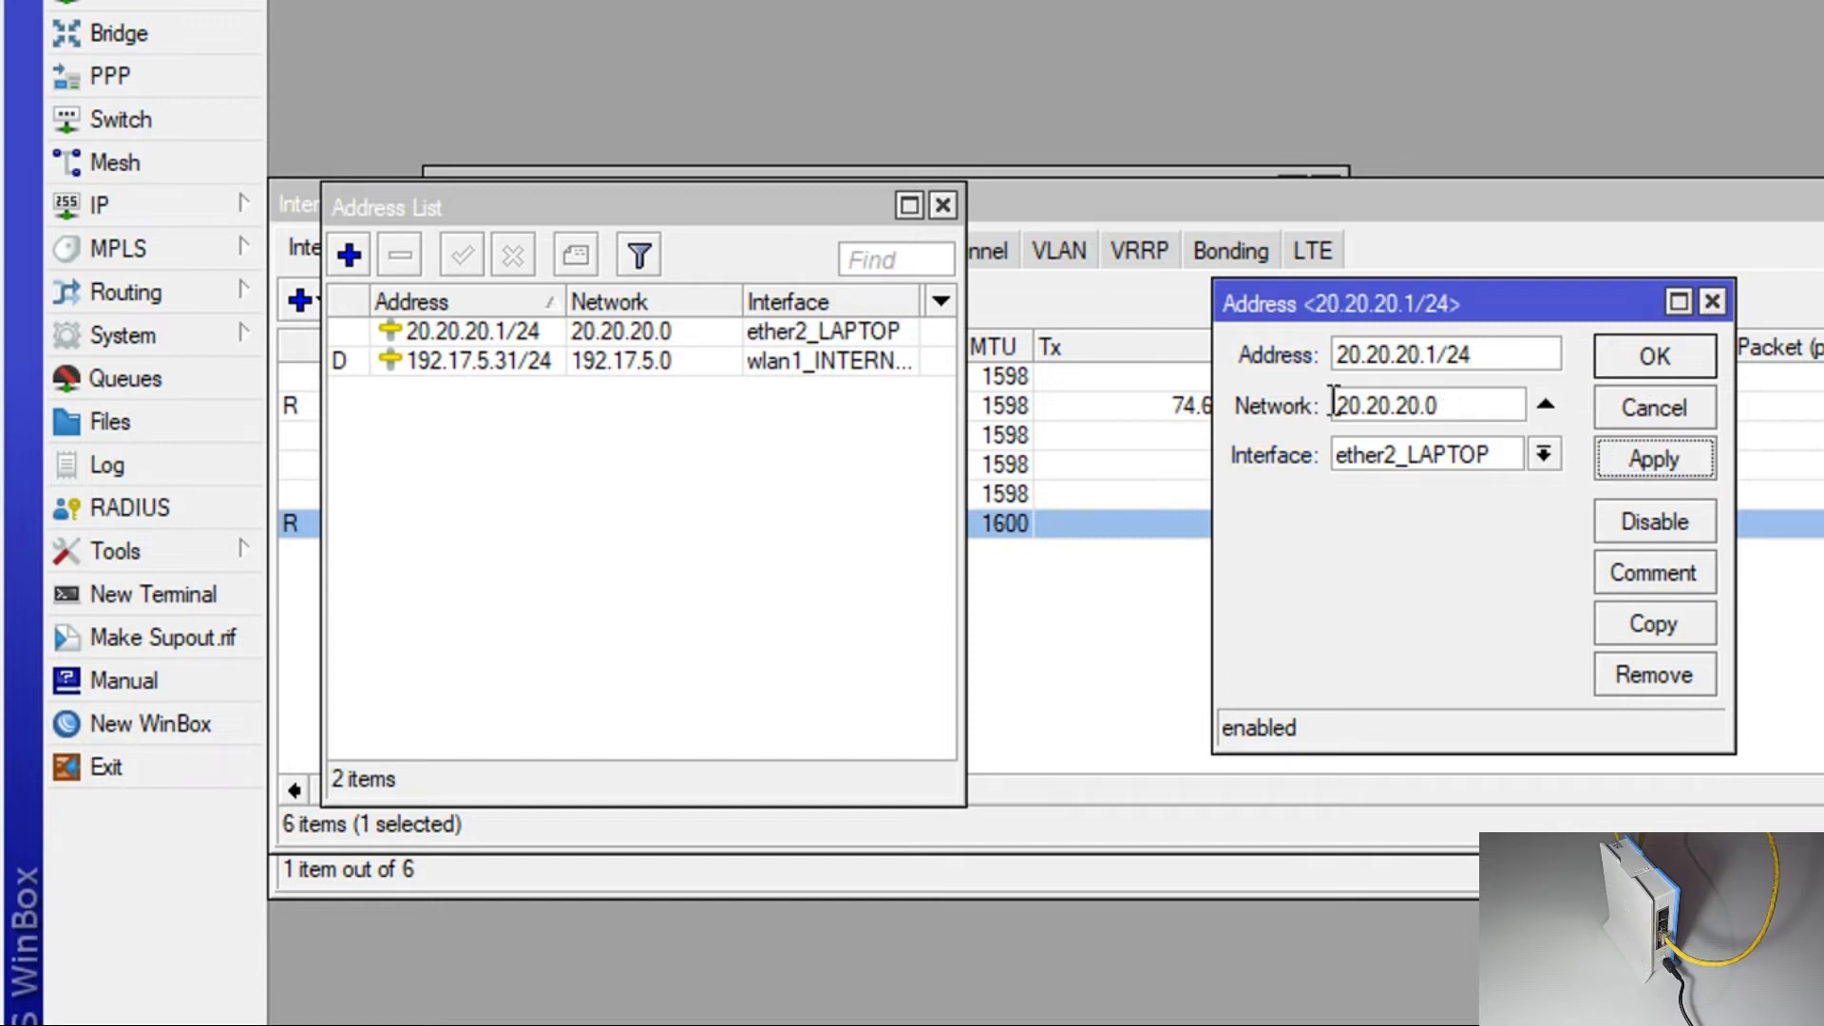
pyautogui.click(1654, 356)
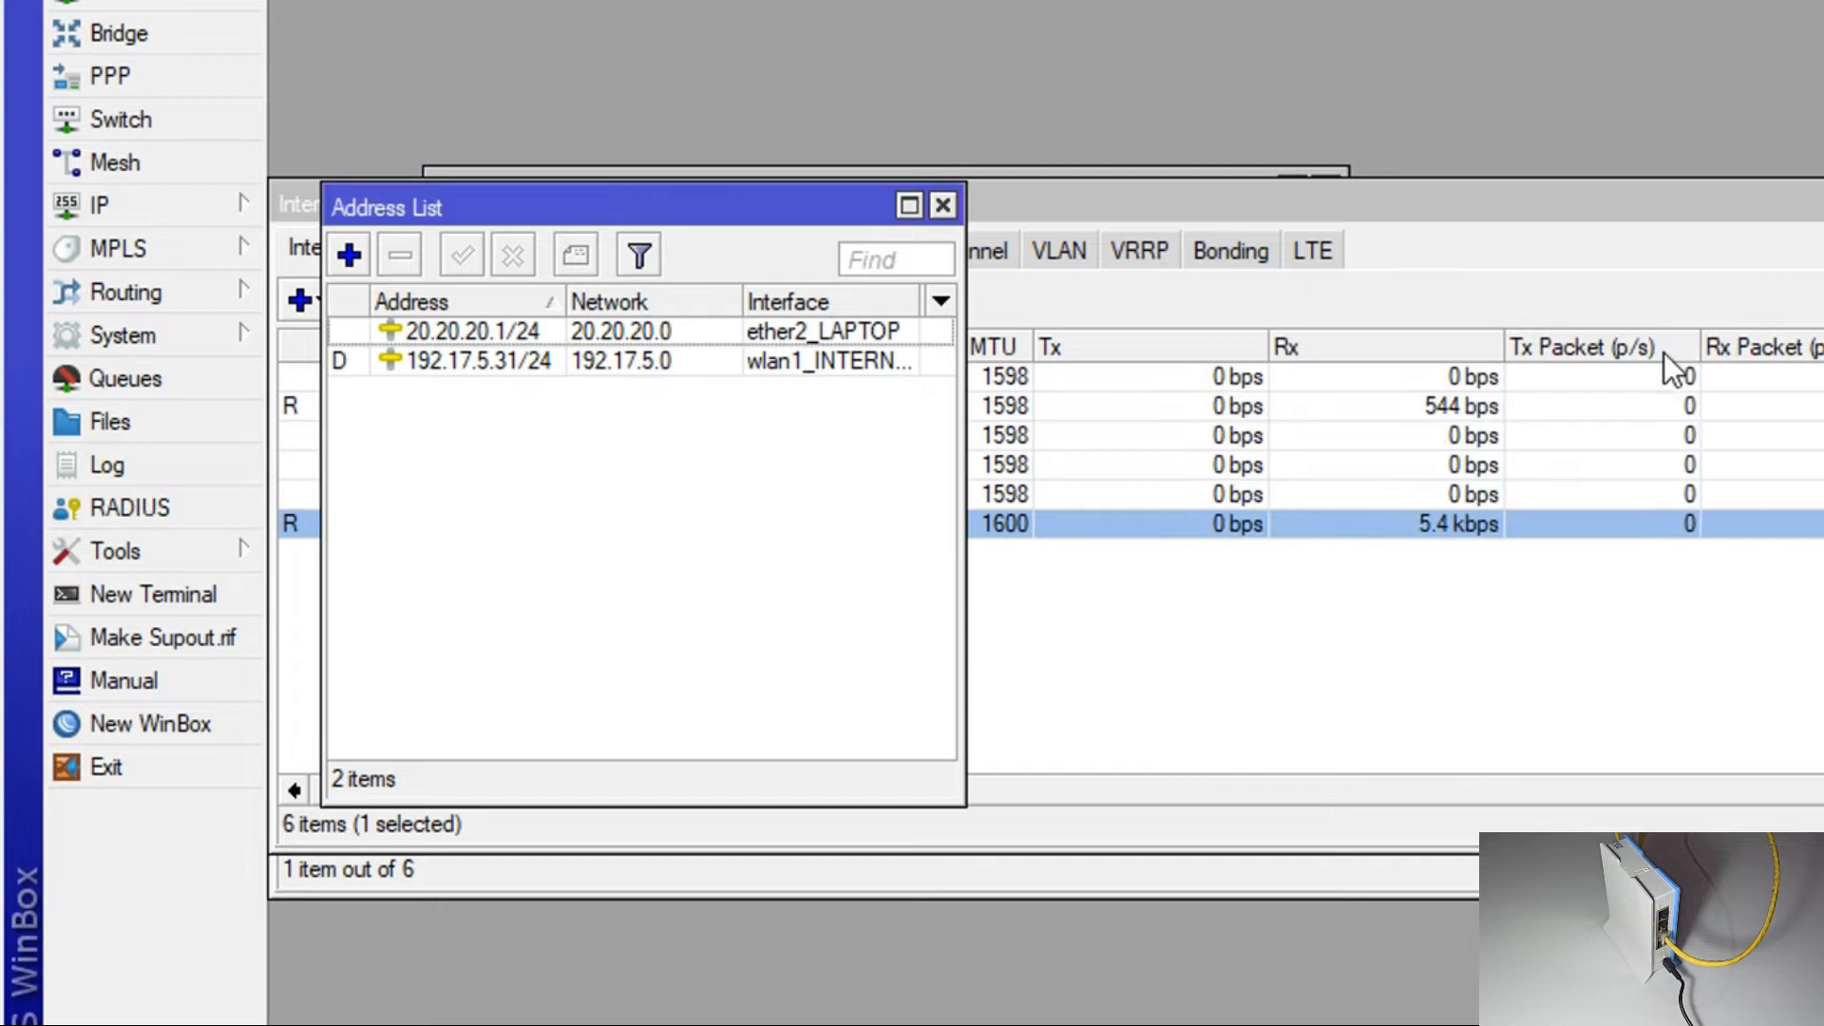
pyautogui.click(509, 334)
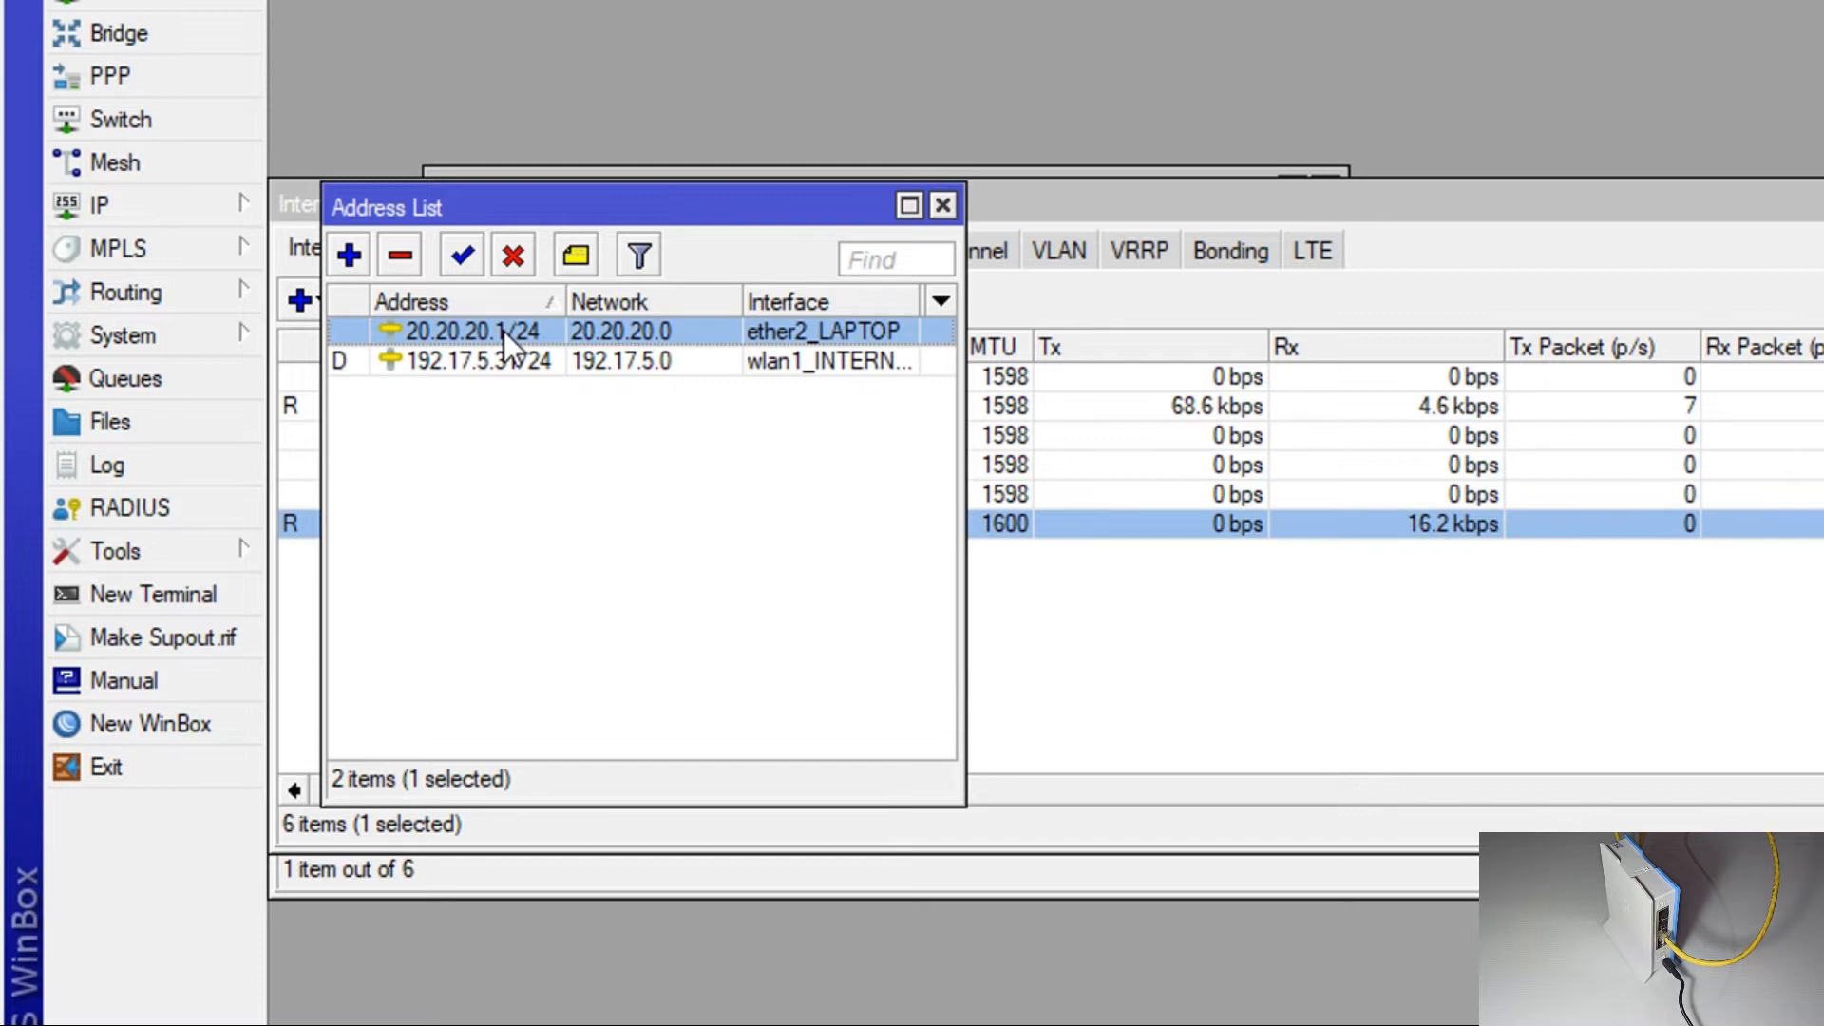
pyautogui.moveTo(503, 331)
# Start the DHCP server setup and choose ether2_LAPTOP as the server interface.
pyautogui.click(257, 205)
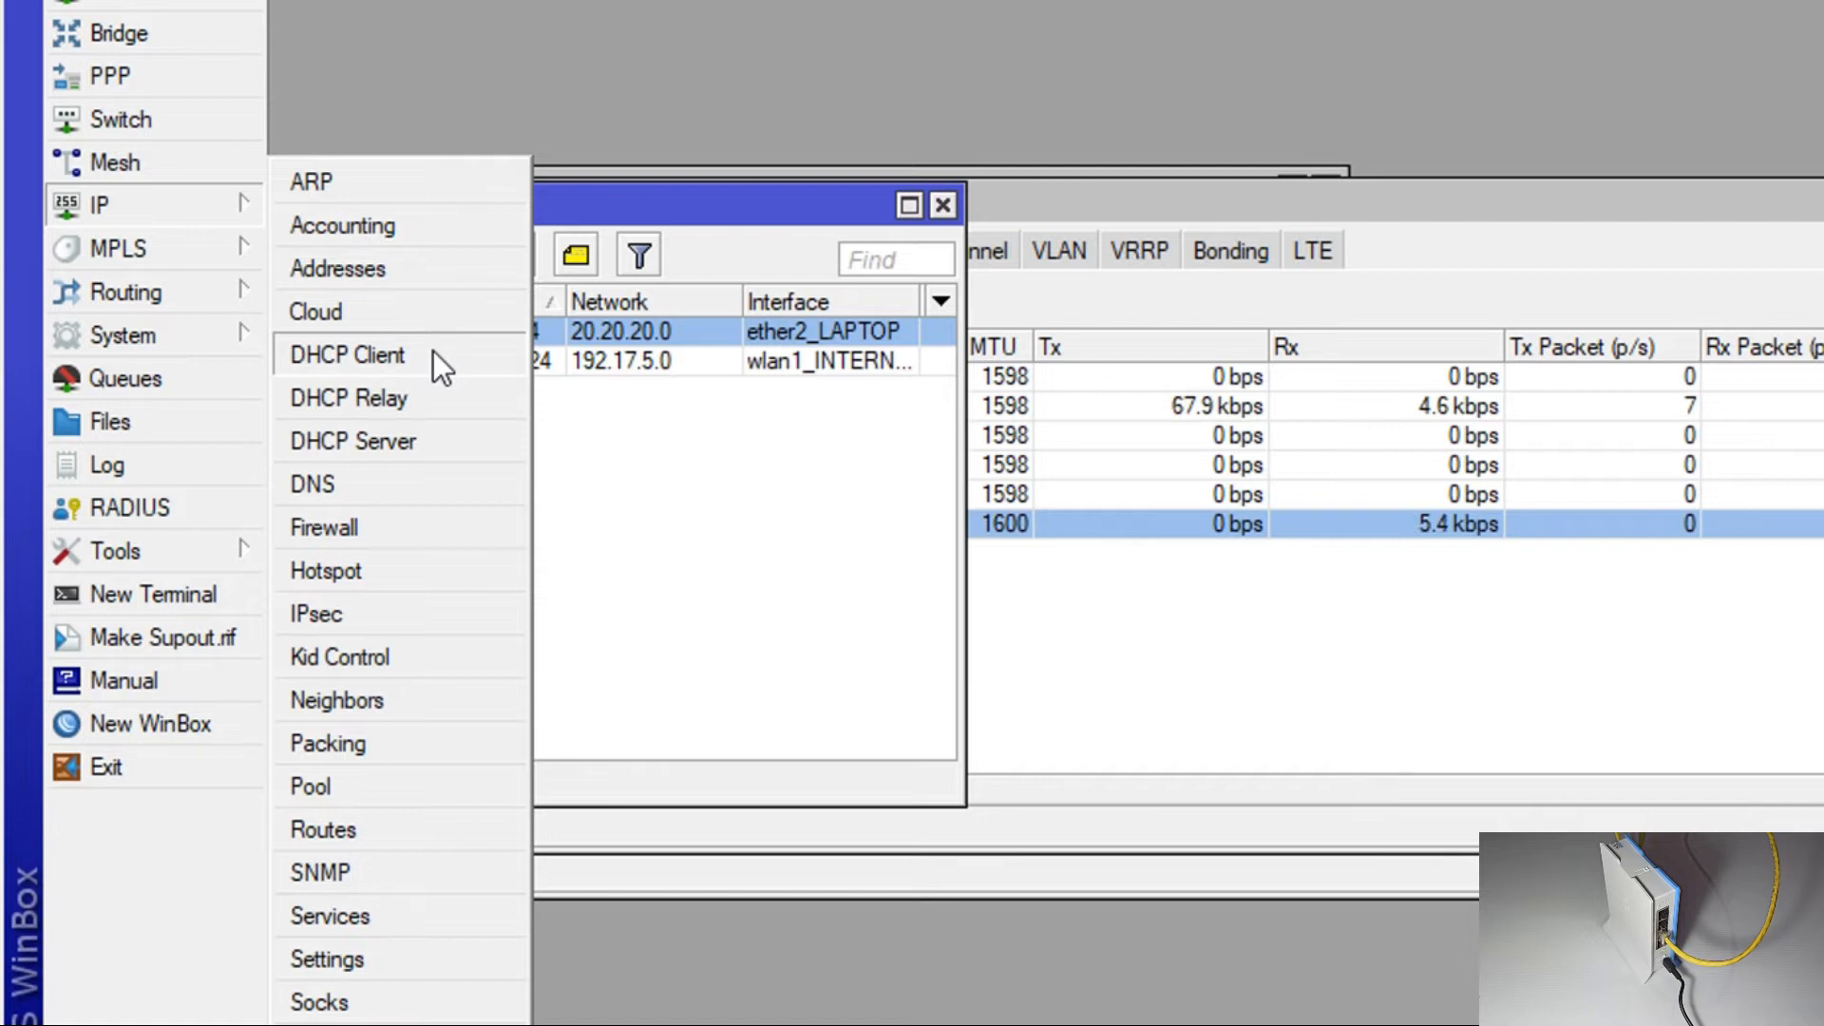
pyautogui.click(425, 436)
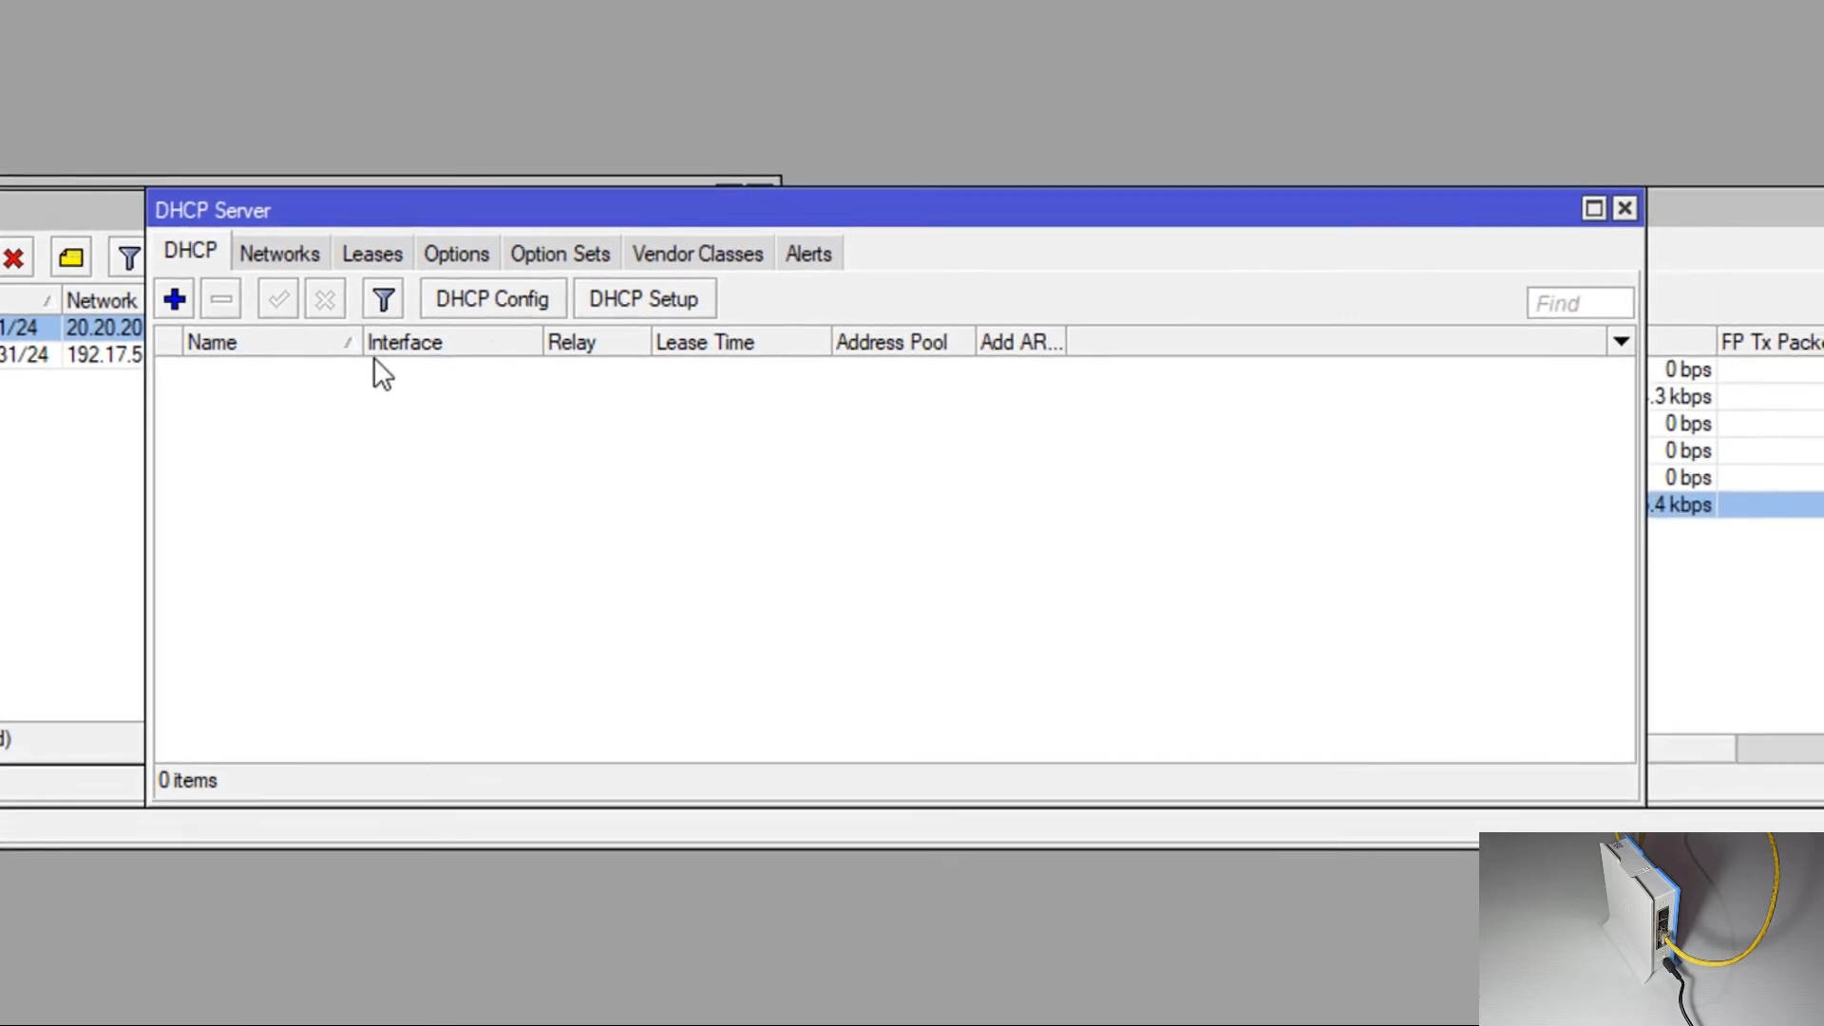
pyautogui.click(658, 300)
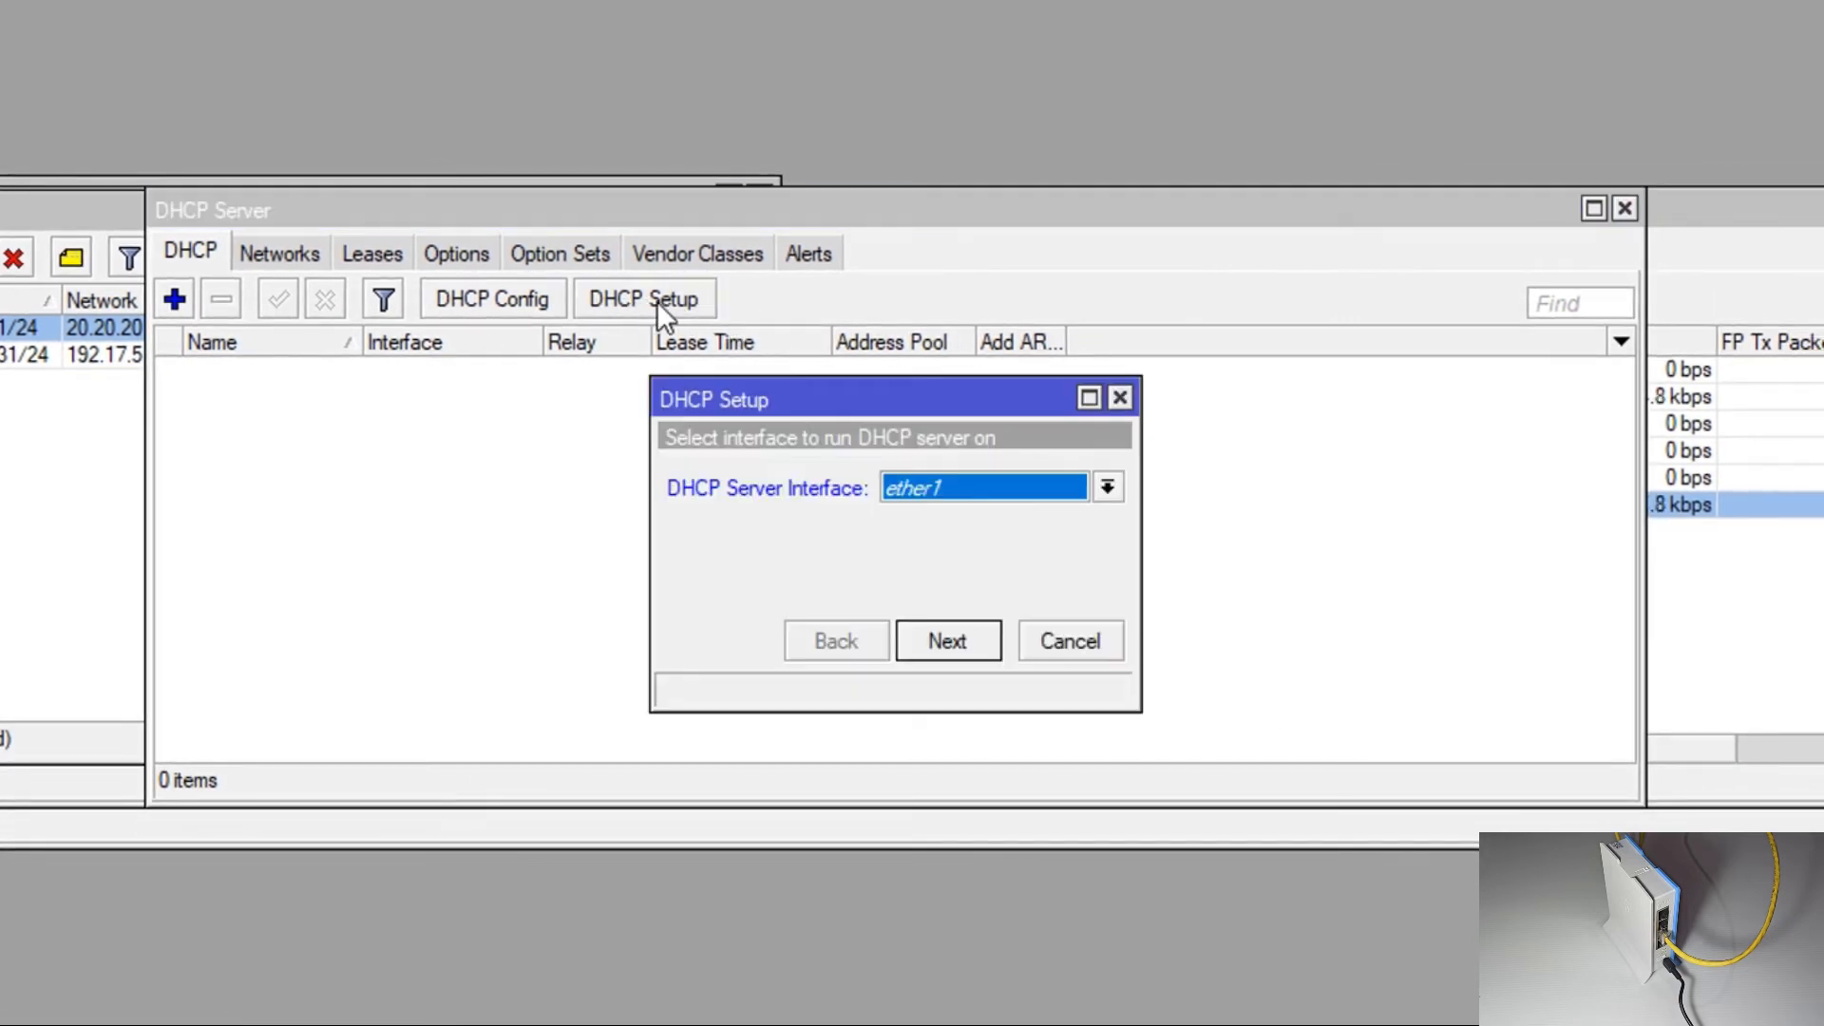
pyautogui.click(1105, 486)
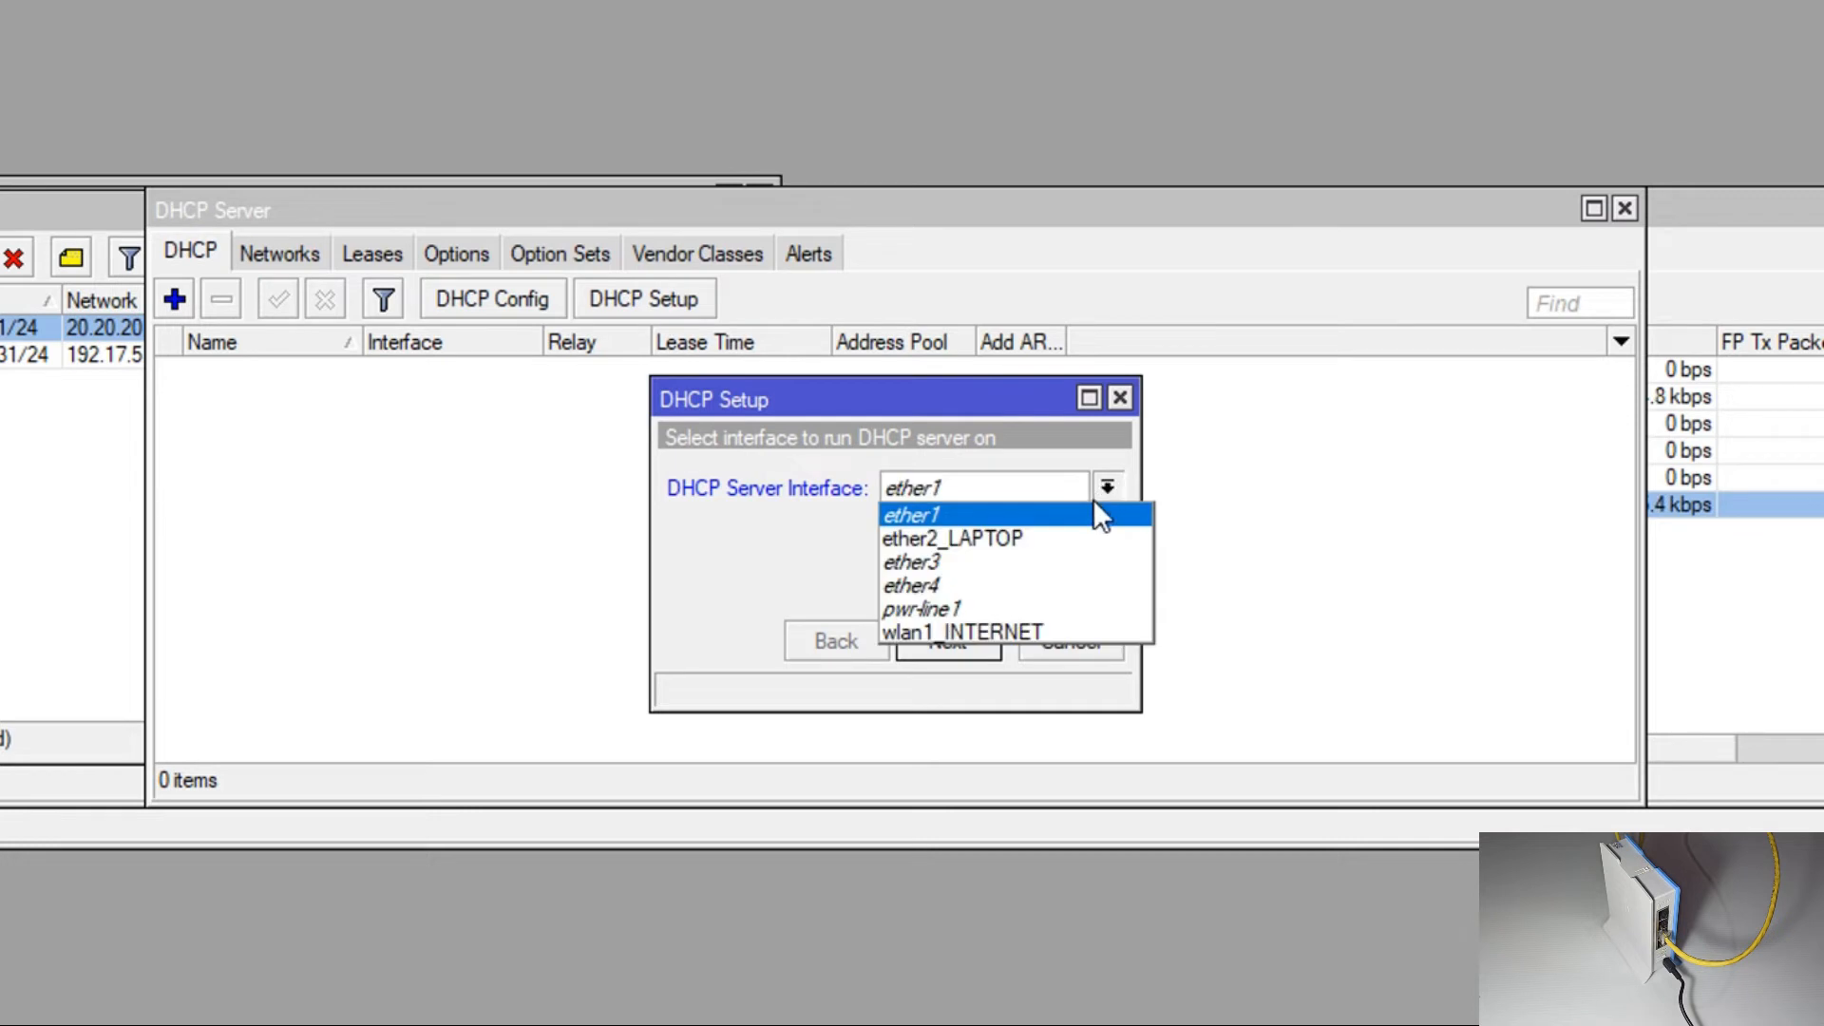
pyautogui.click(958, 538)
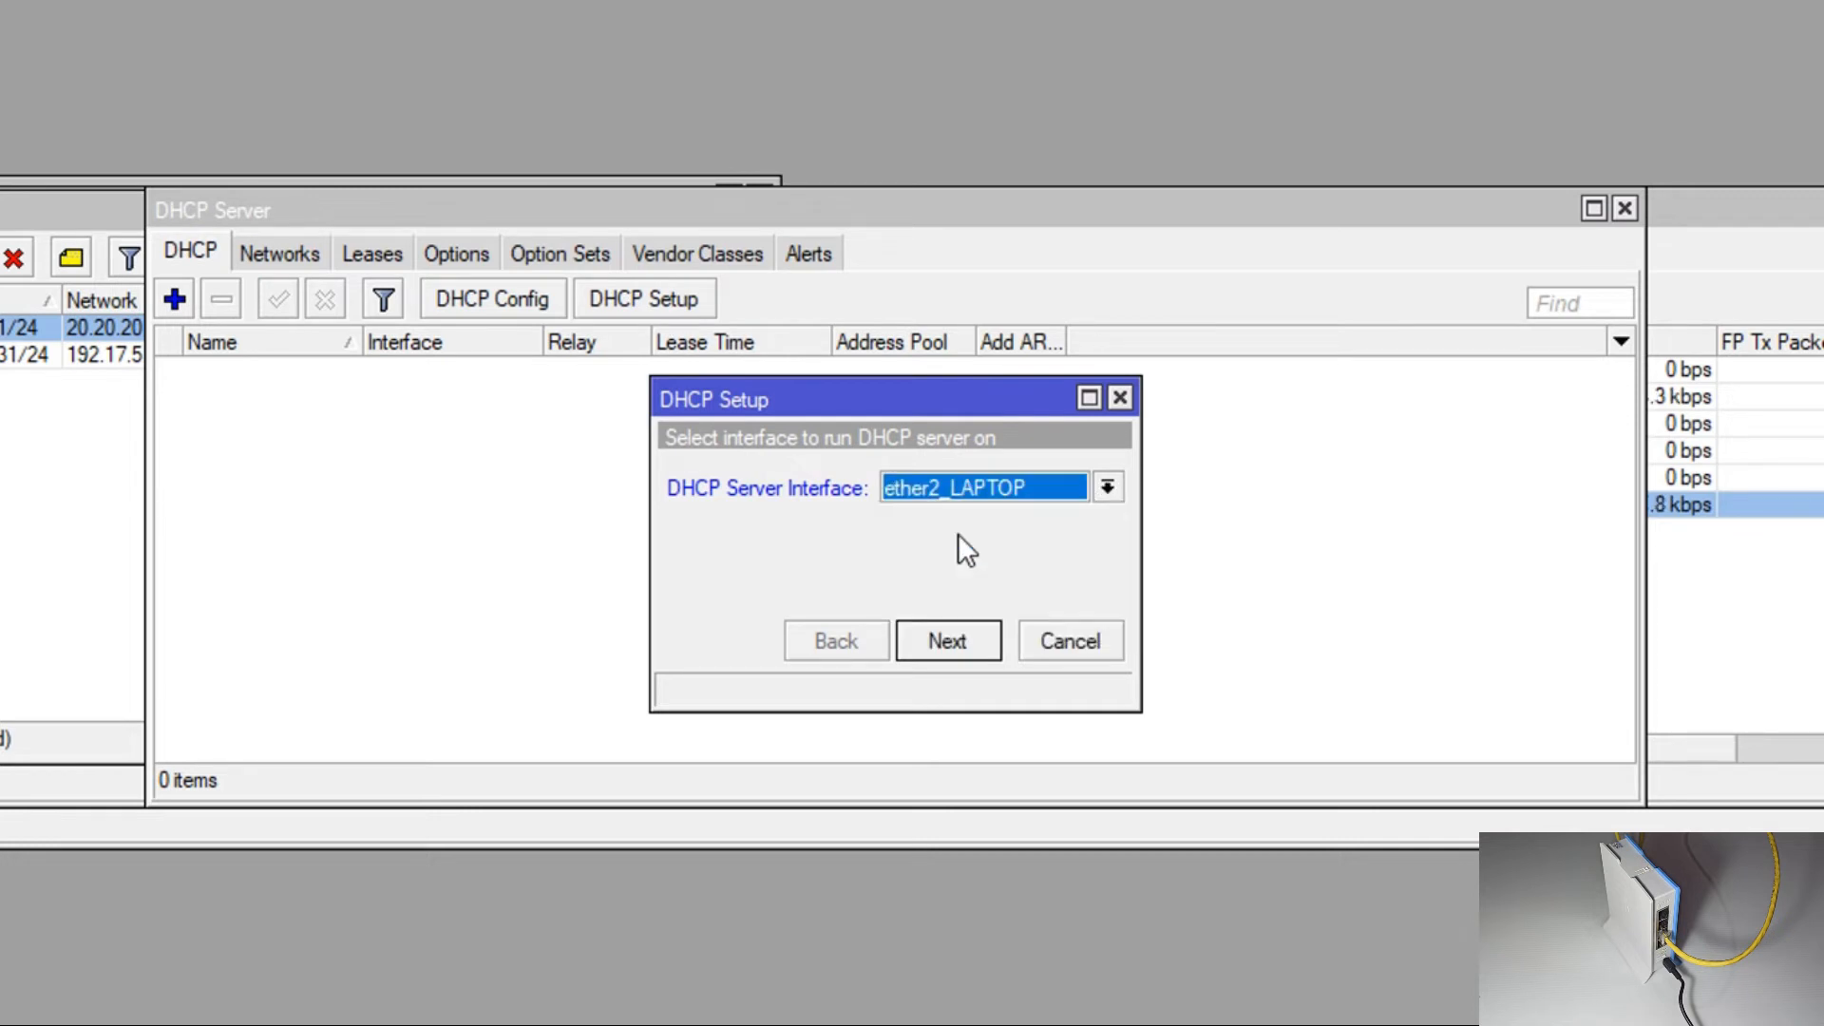
pyautogui.click(938, 637)
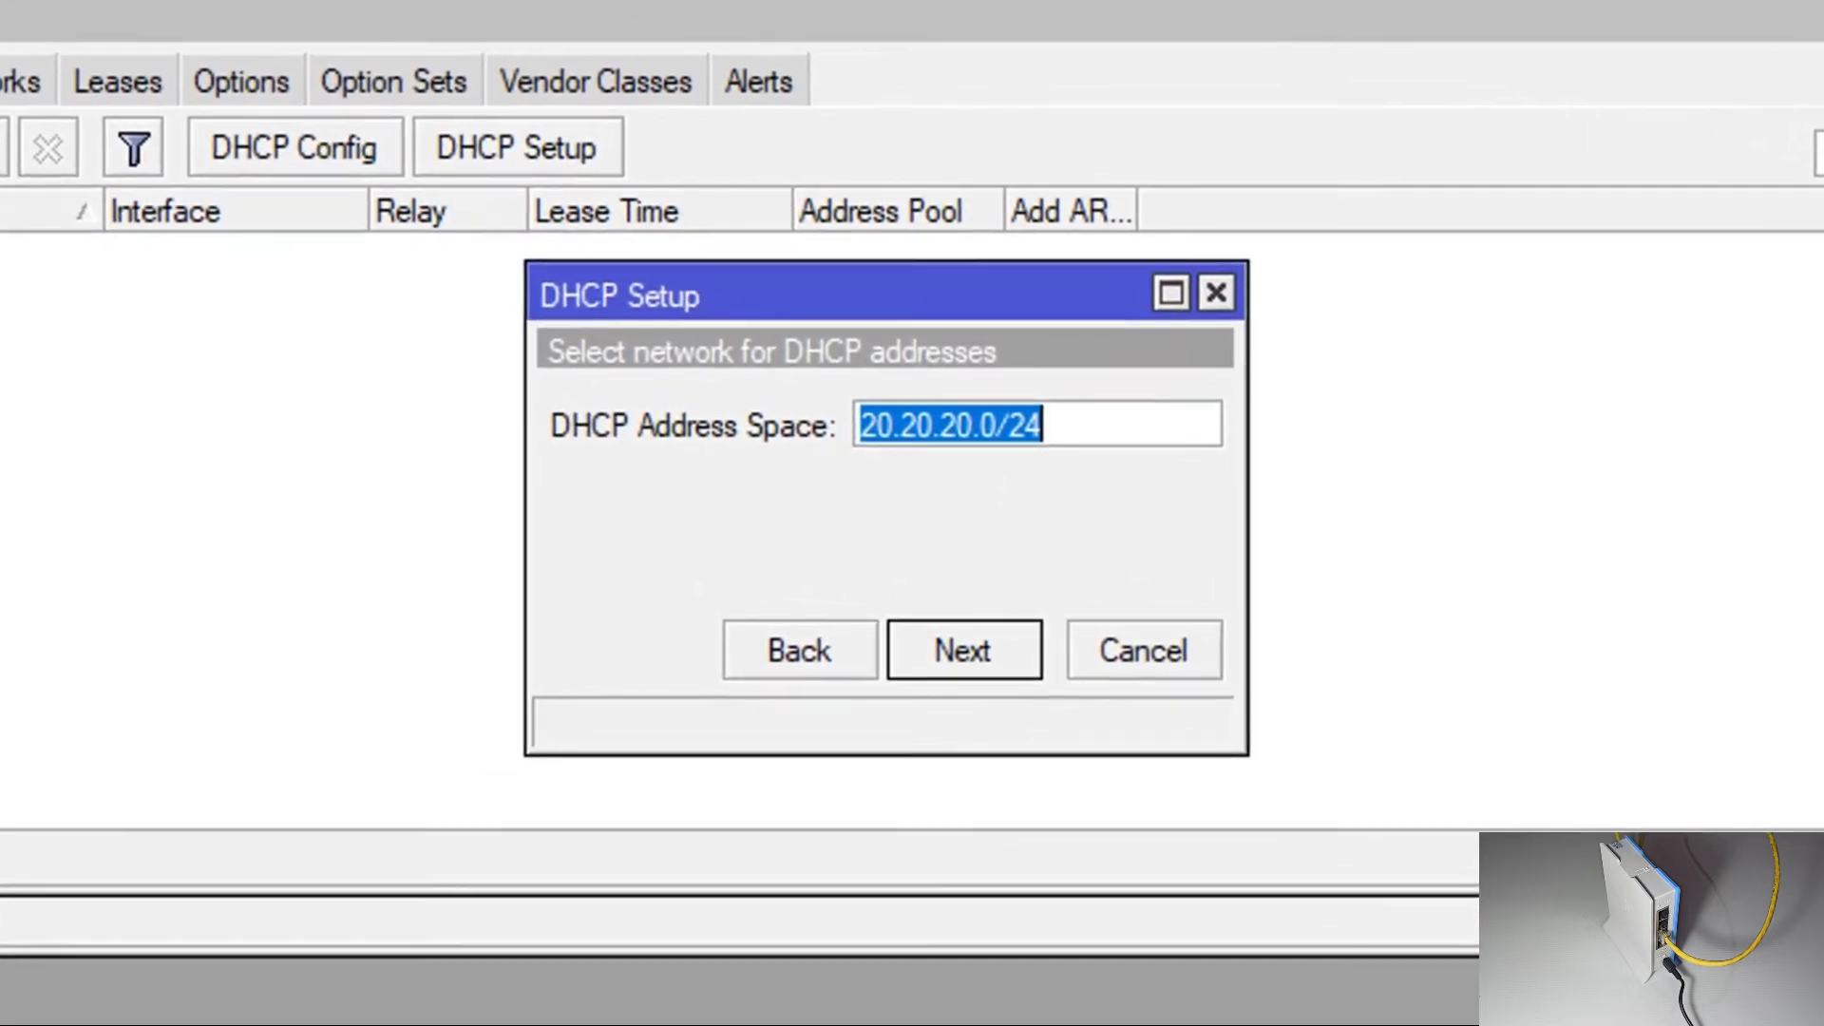
# Accept network 20.20.20.0/24 and gateway 20.20.20.1 in the DHCP setup, and set the address pool to 20.20.20.10-20.20.20.254.
pyautogui.click(977, 646)
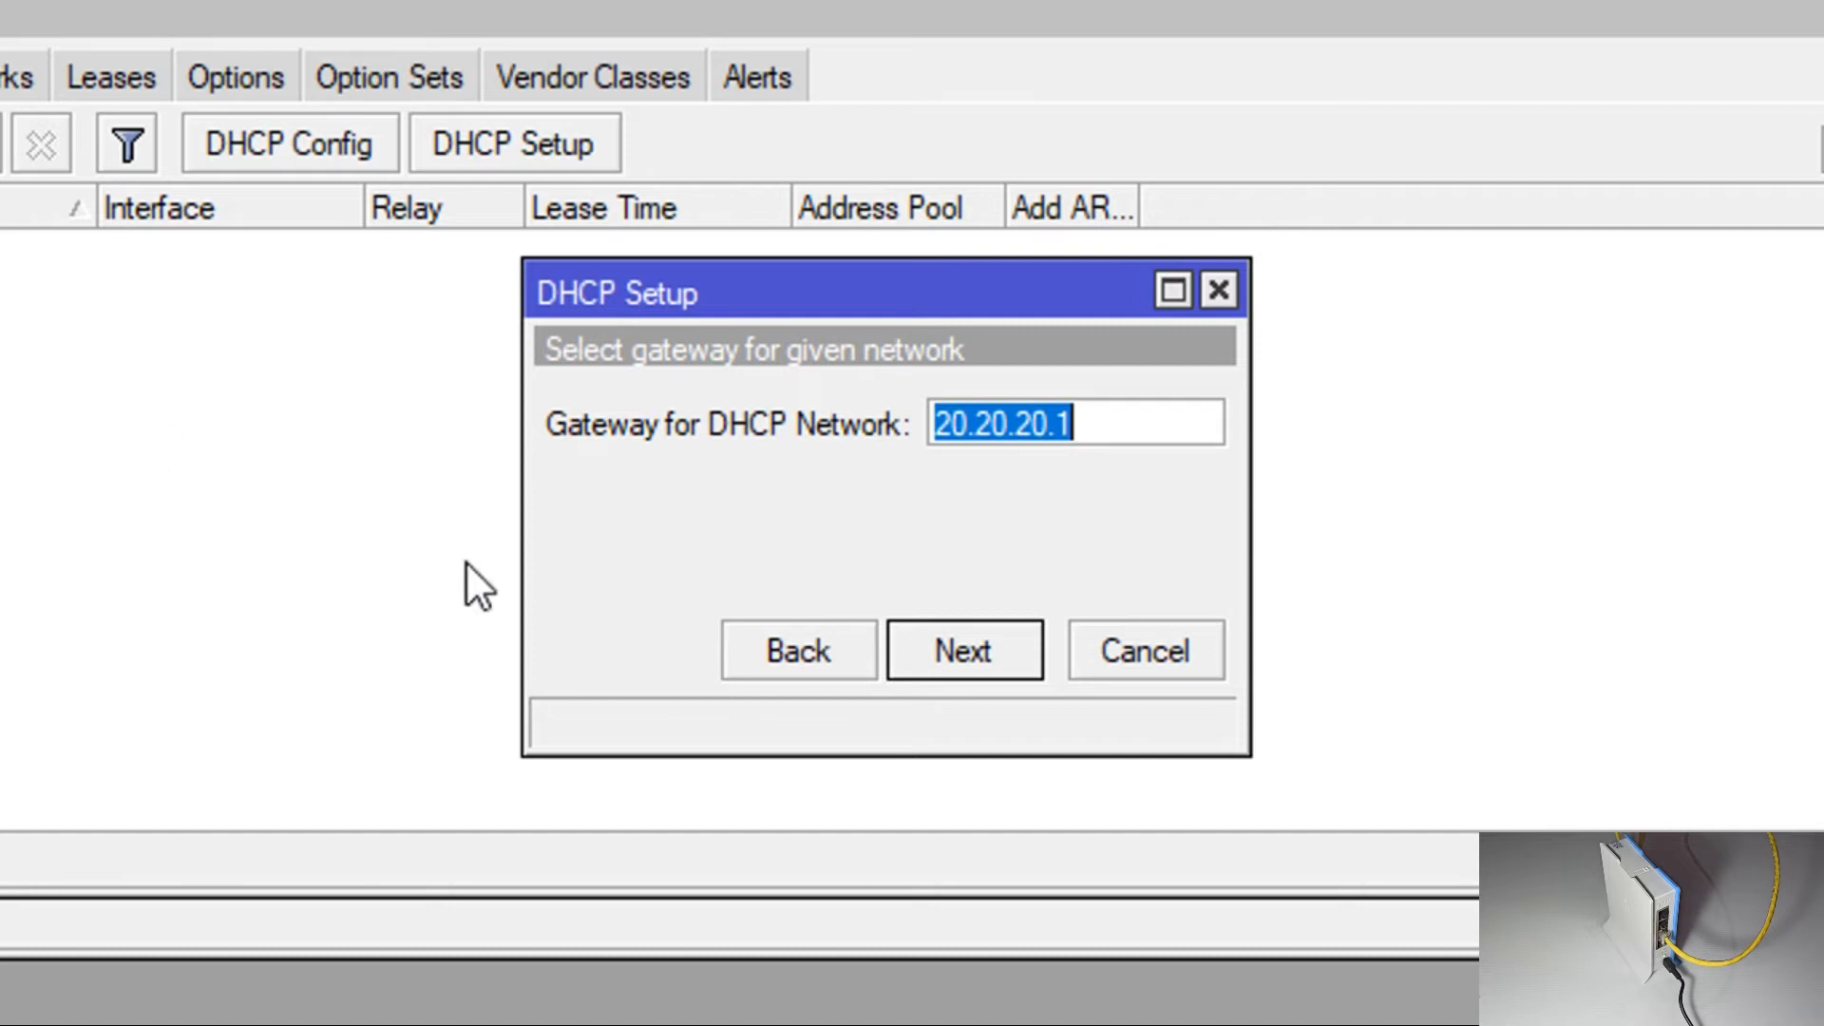
pyautogui.click(953, 648)
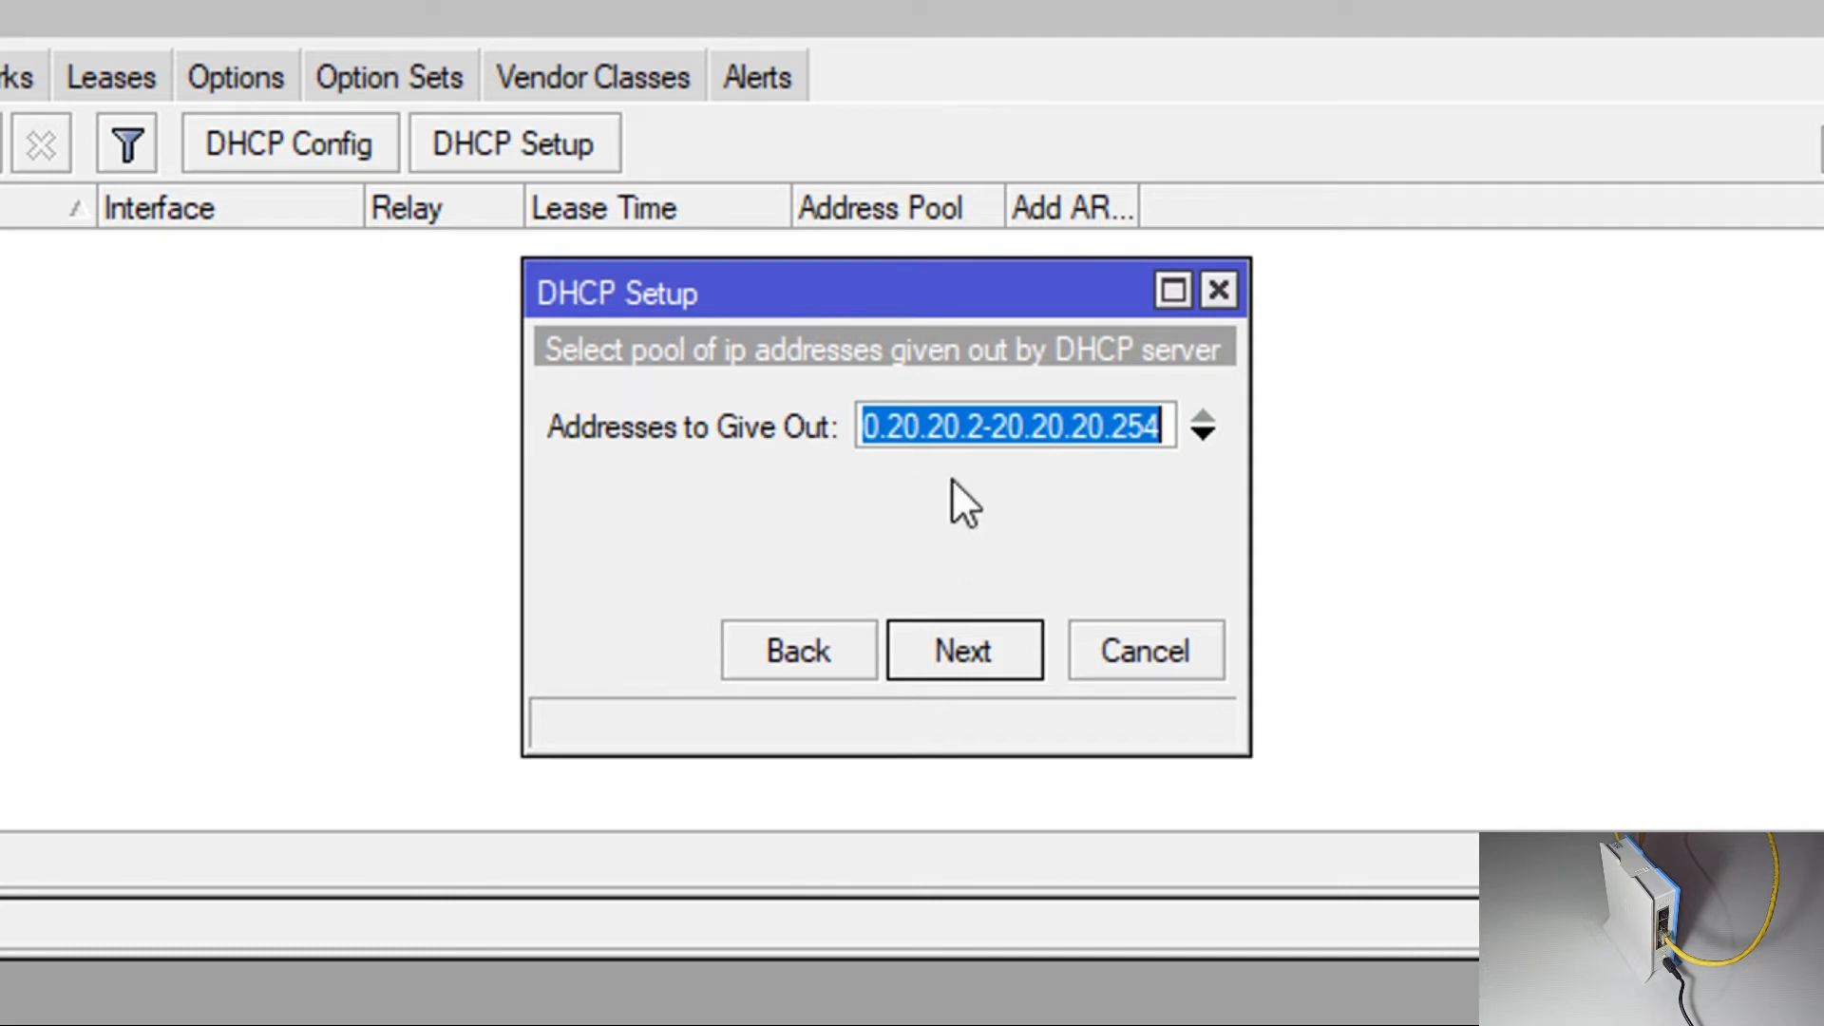
pyautogui.click(984, 426)
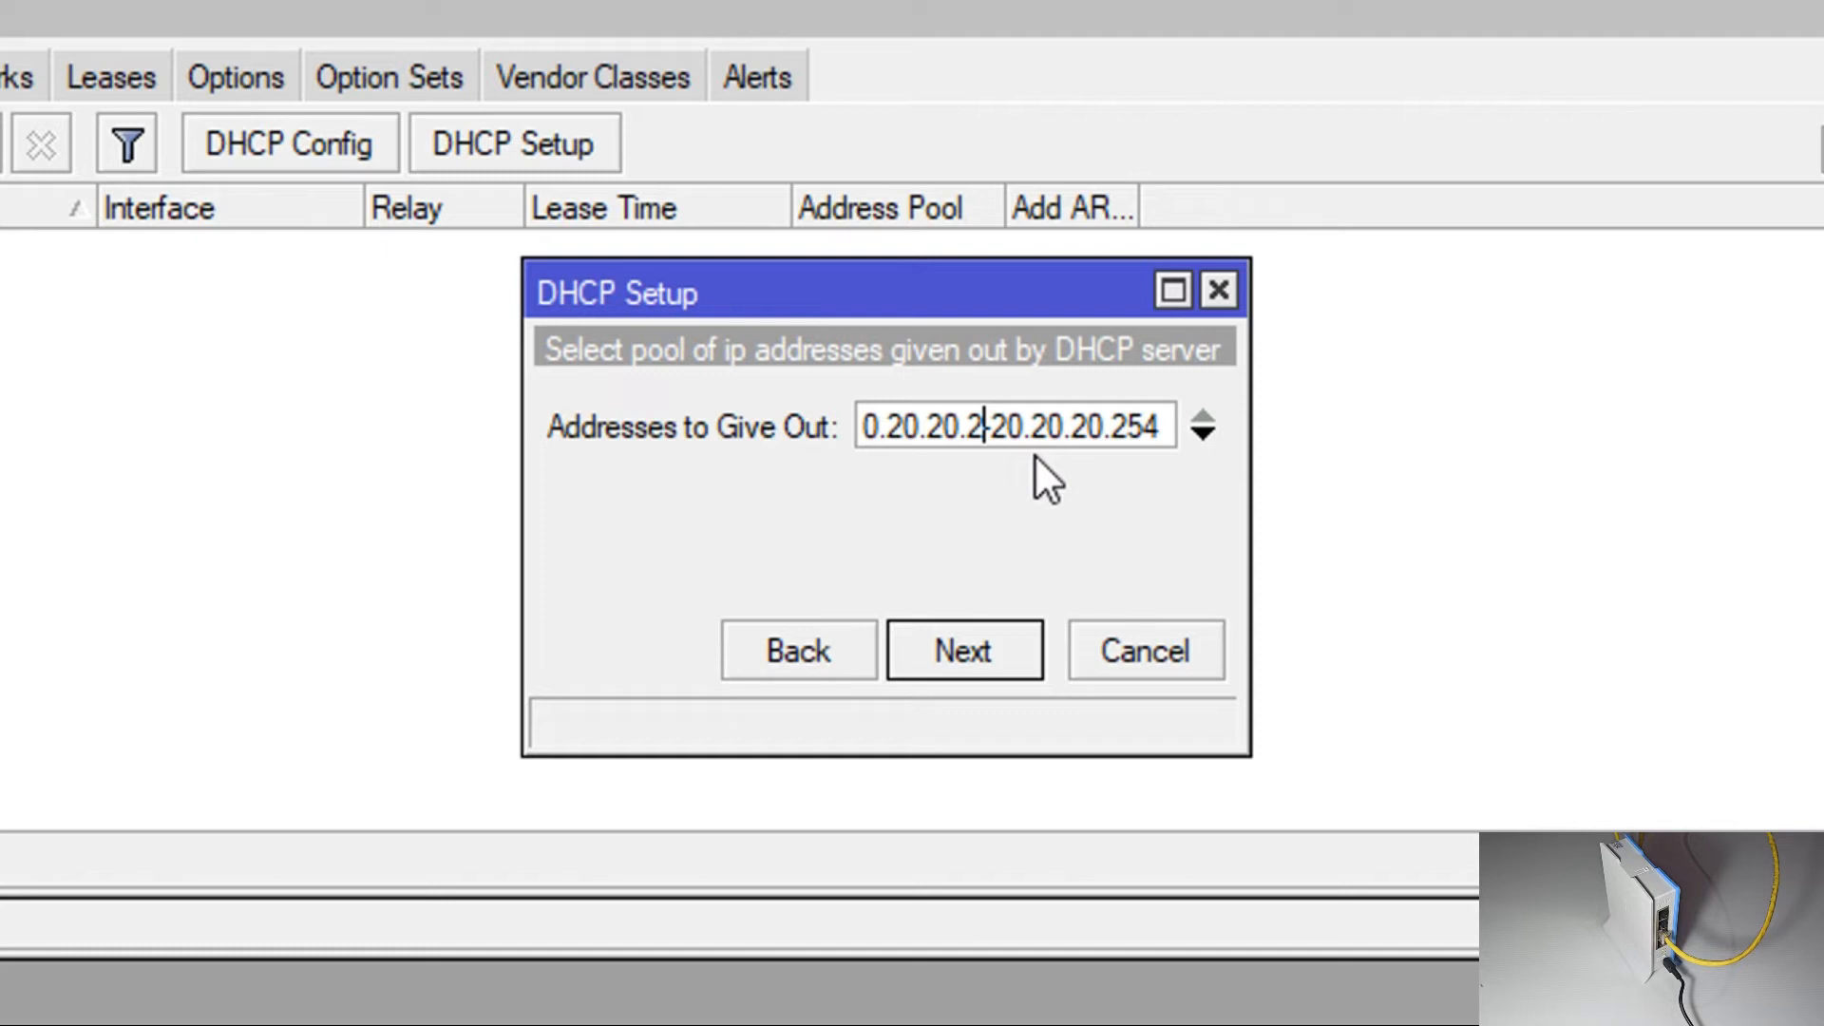
pyautogui.press('BackSpace')
pyautogui.write('10')
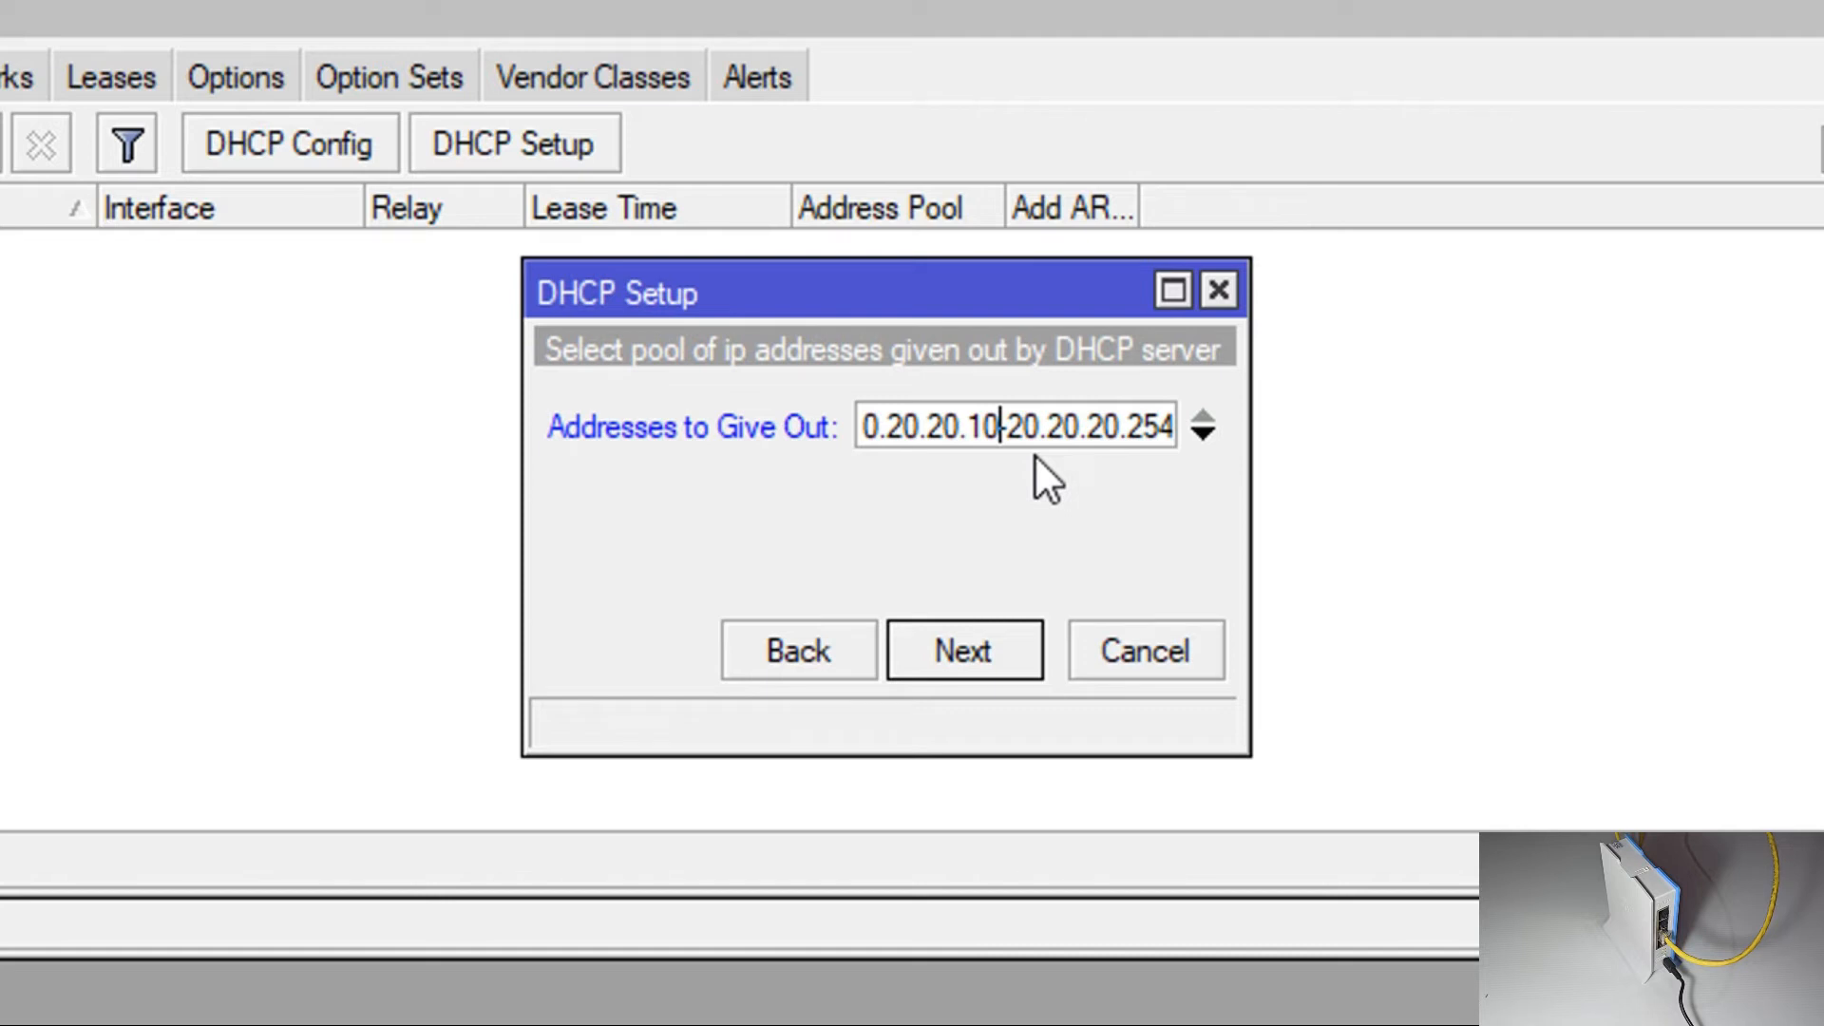
pyautogui.click(959, 665)
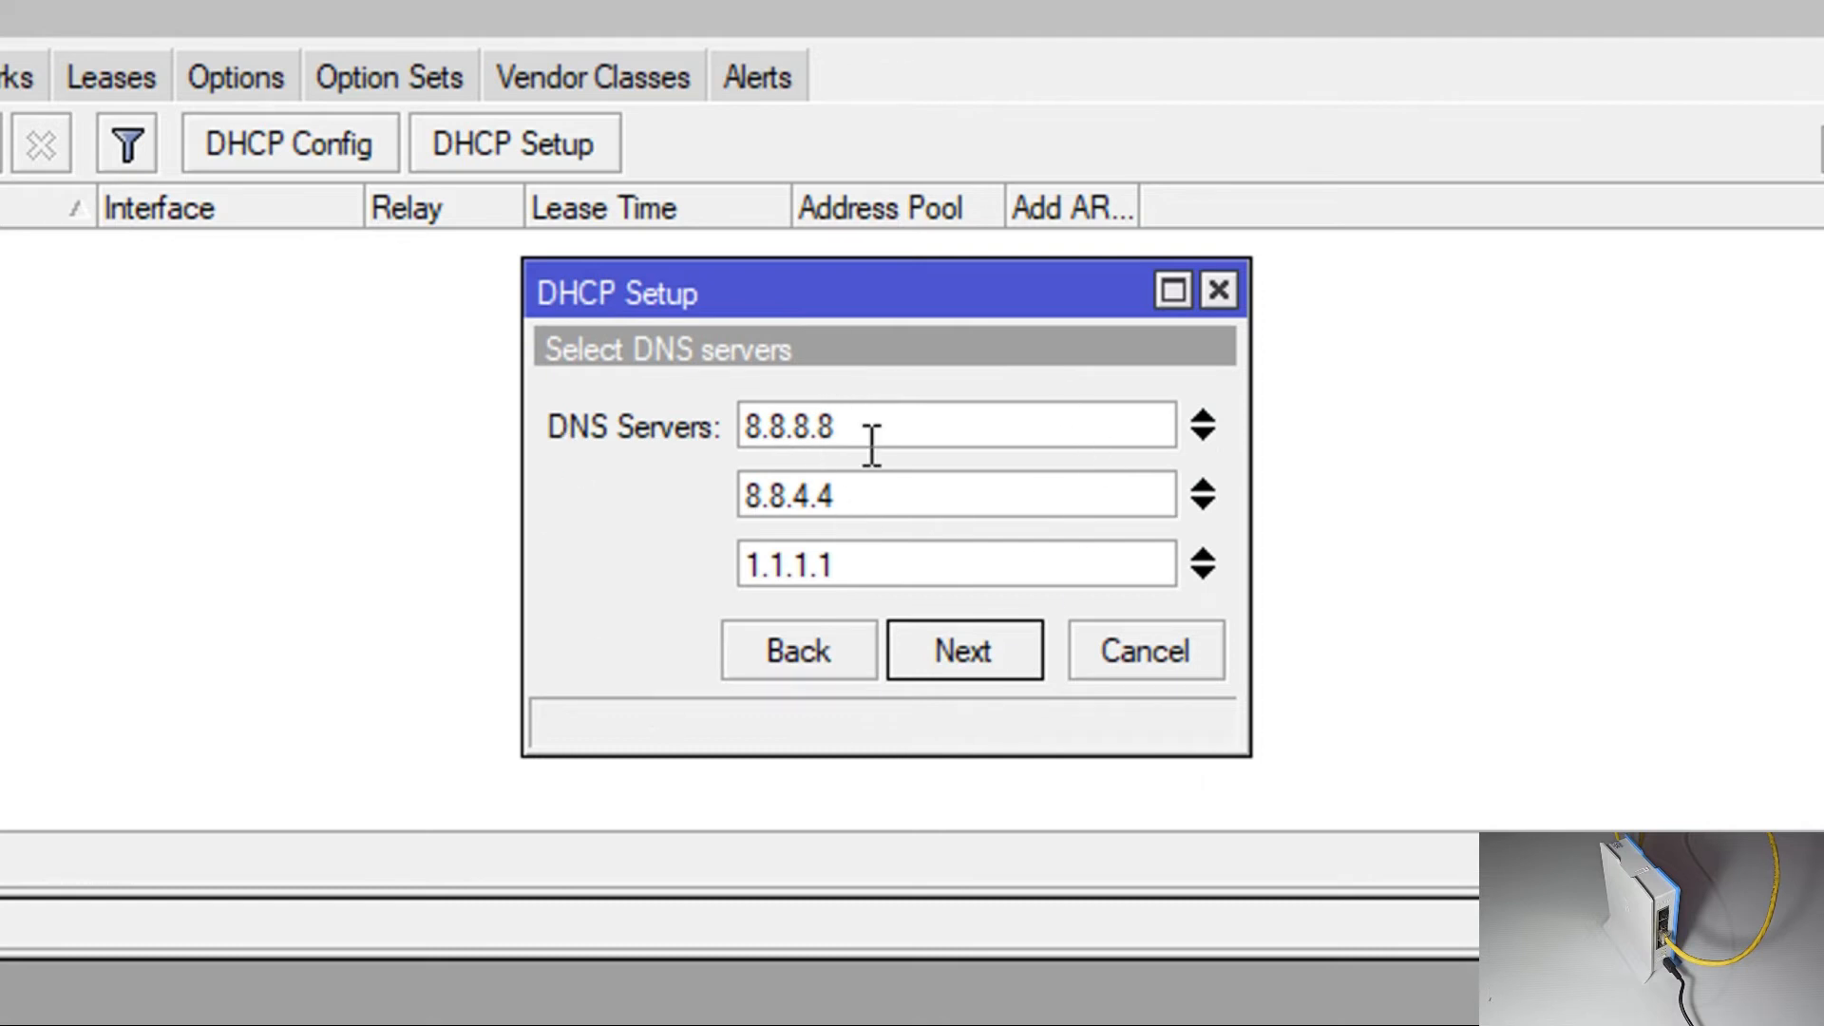
# Accept the DNS servers 8.8.8.8, 8.8.4.4 and 1.1.1.1 and the 00:10:00 lease time to finish the DHCP setup.
pyautogui.click(982, 644)
pyautogui.click(982, 644)
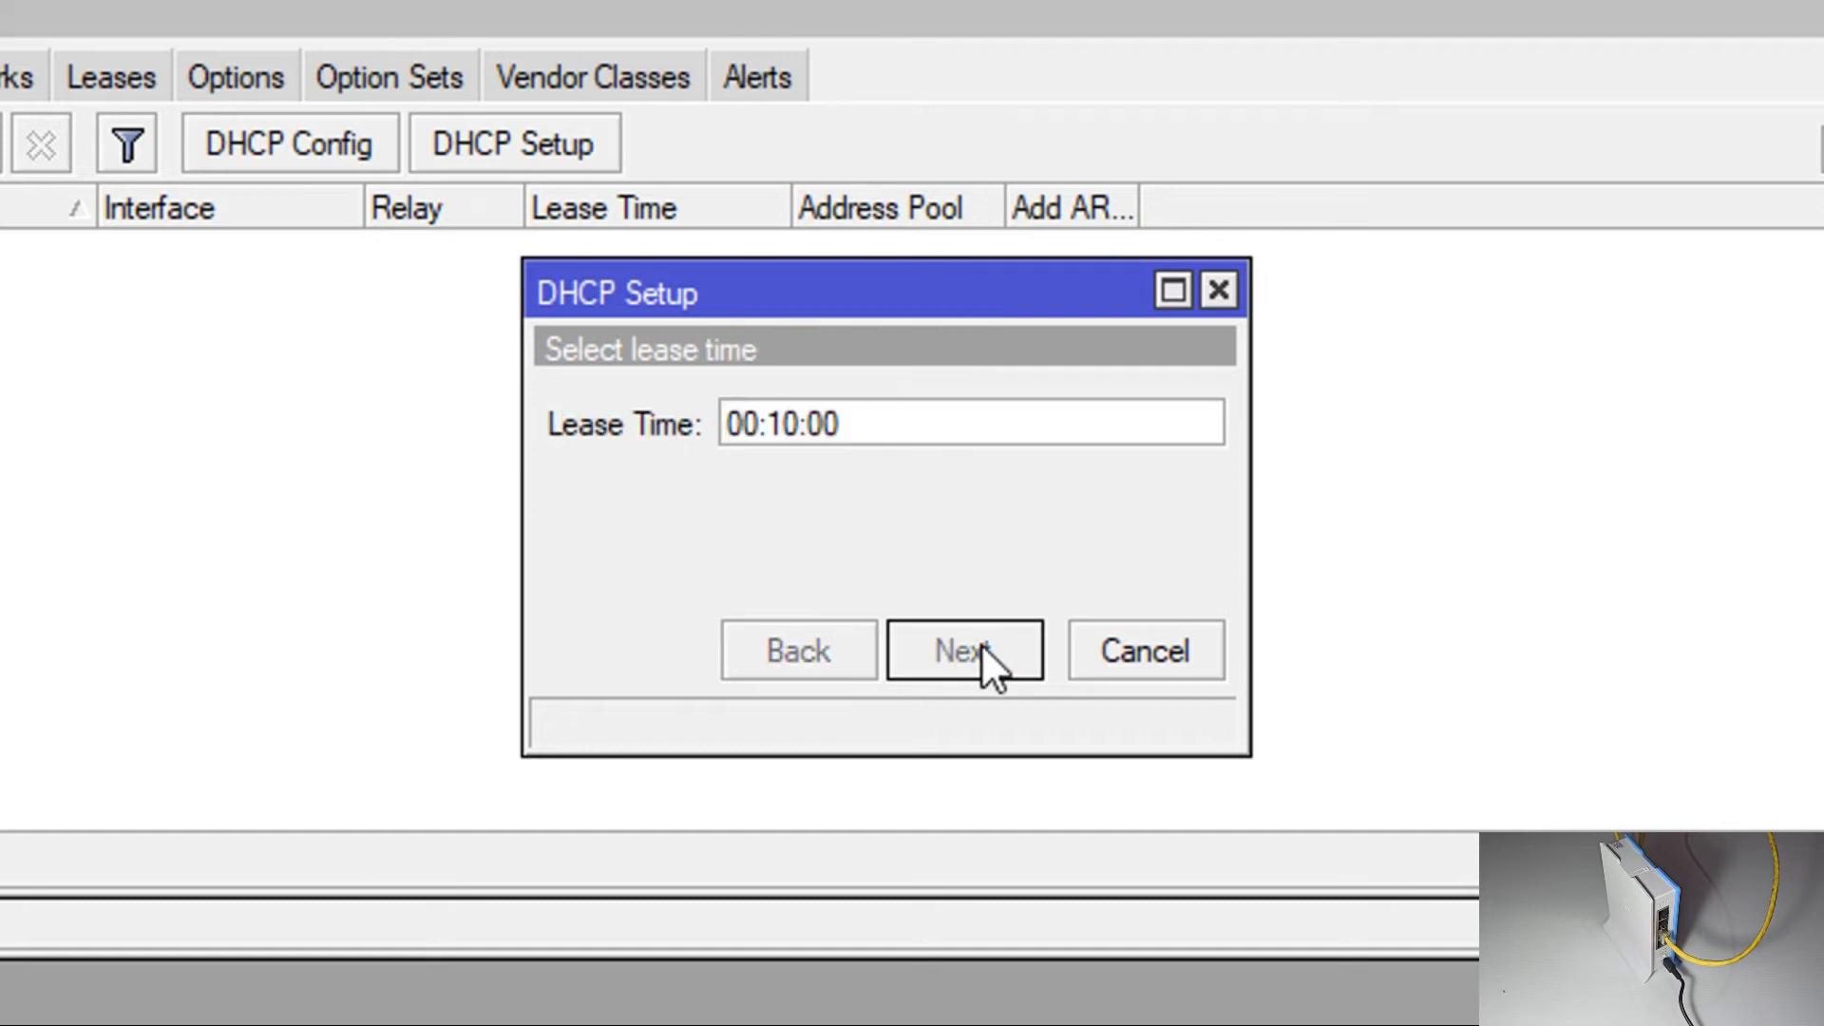
pyautogui.click(897, 422)
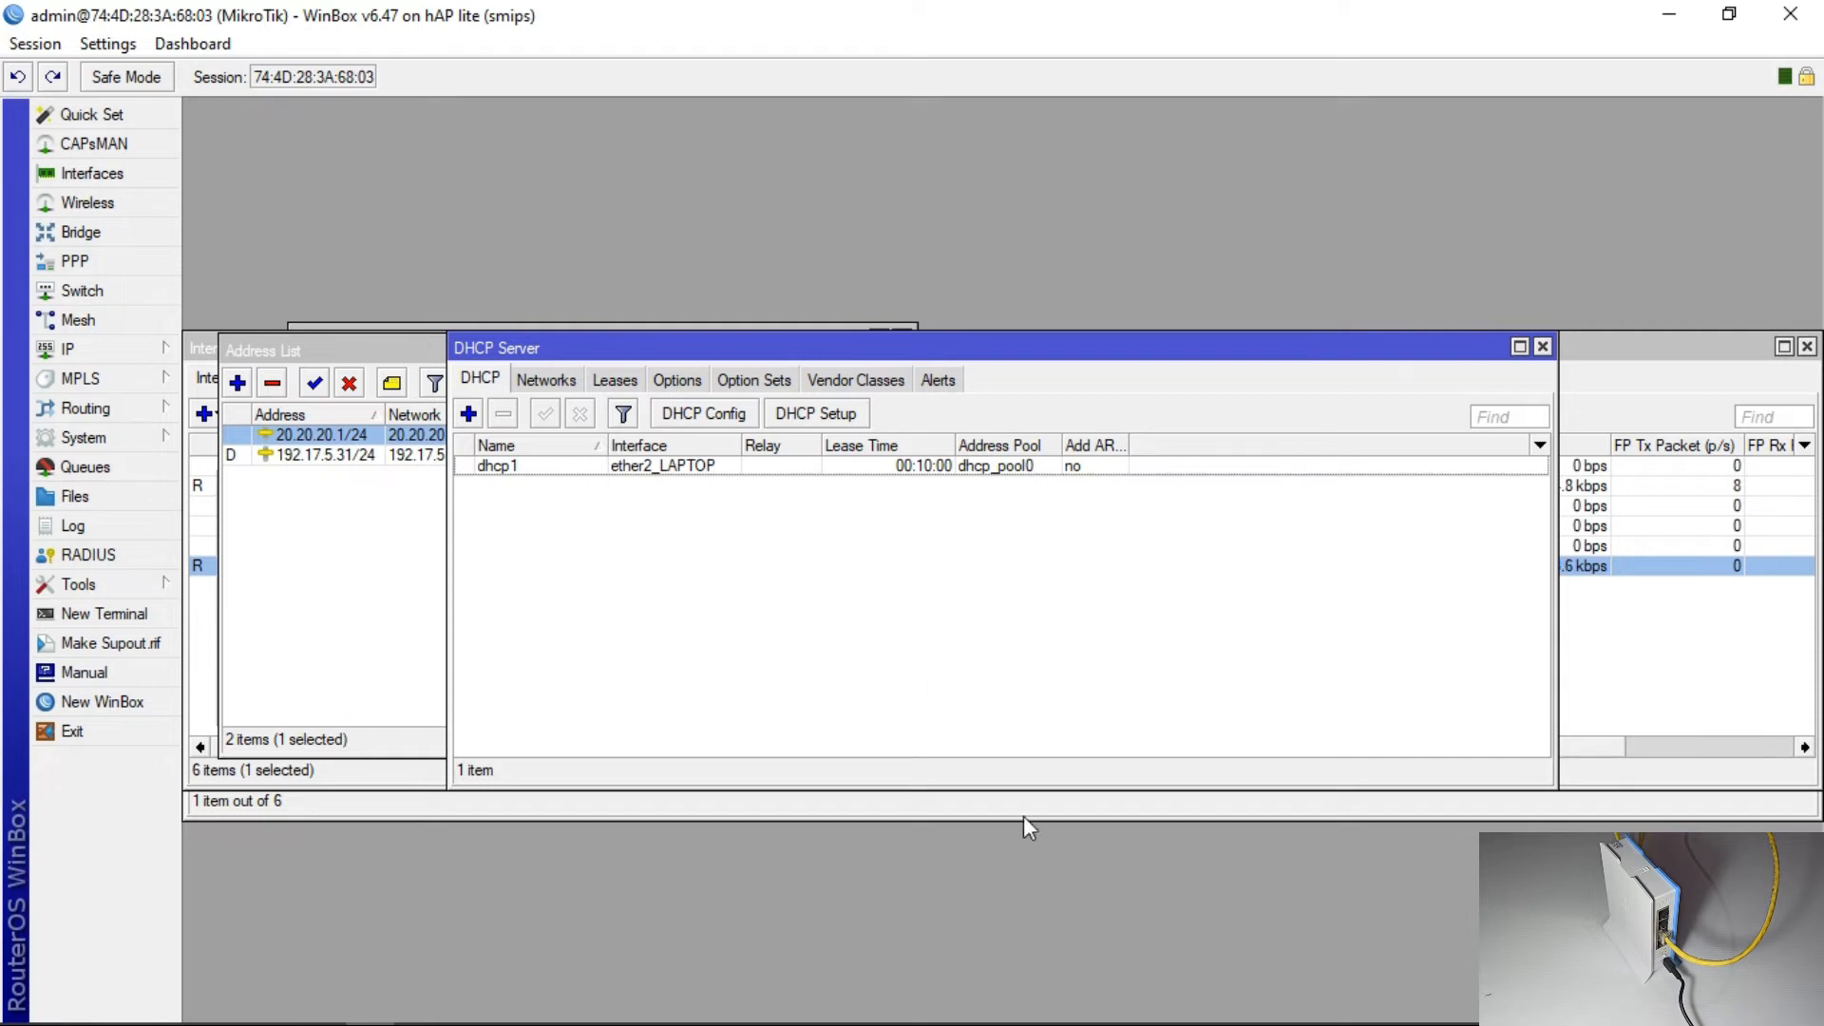
# Switch to the Windows network settings and examine the Ethernet connection details in the Network and Sharing Center.
pyautogui.moveTo(1225, 1024)
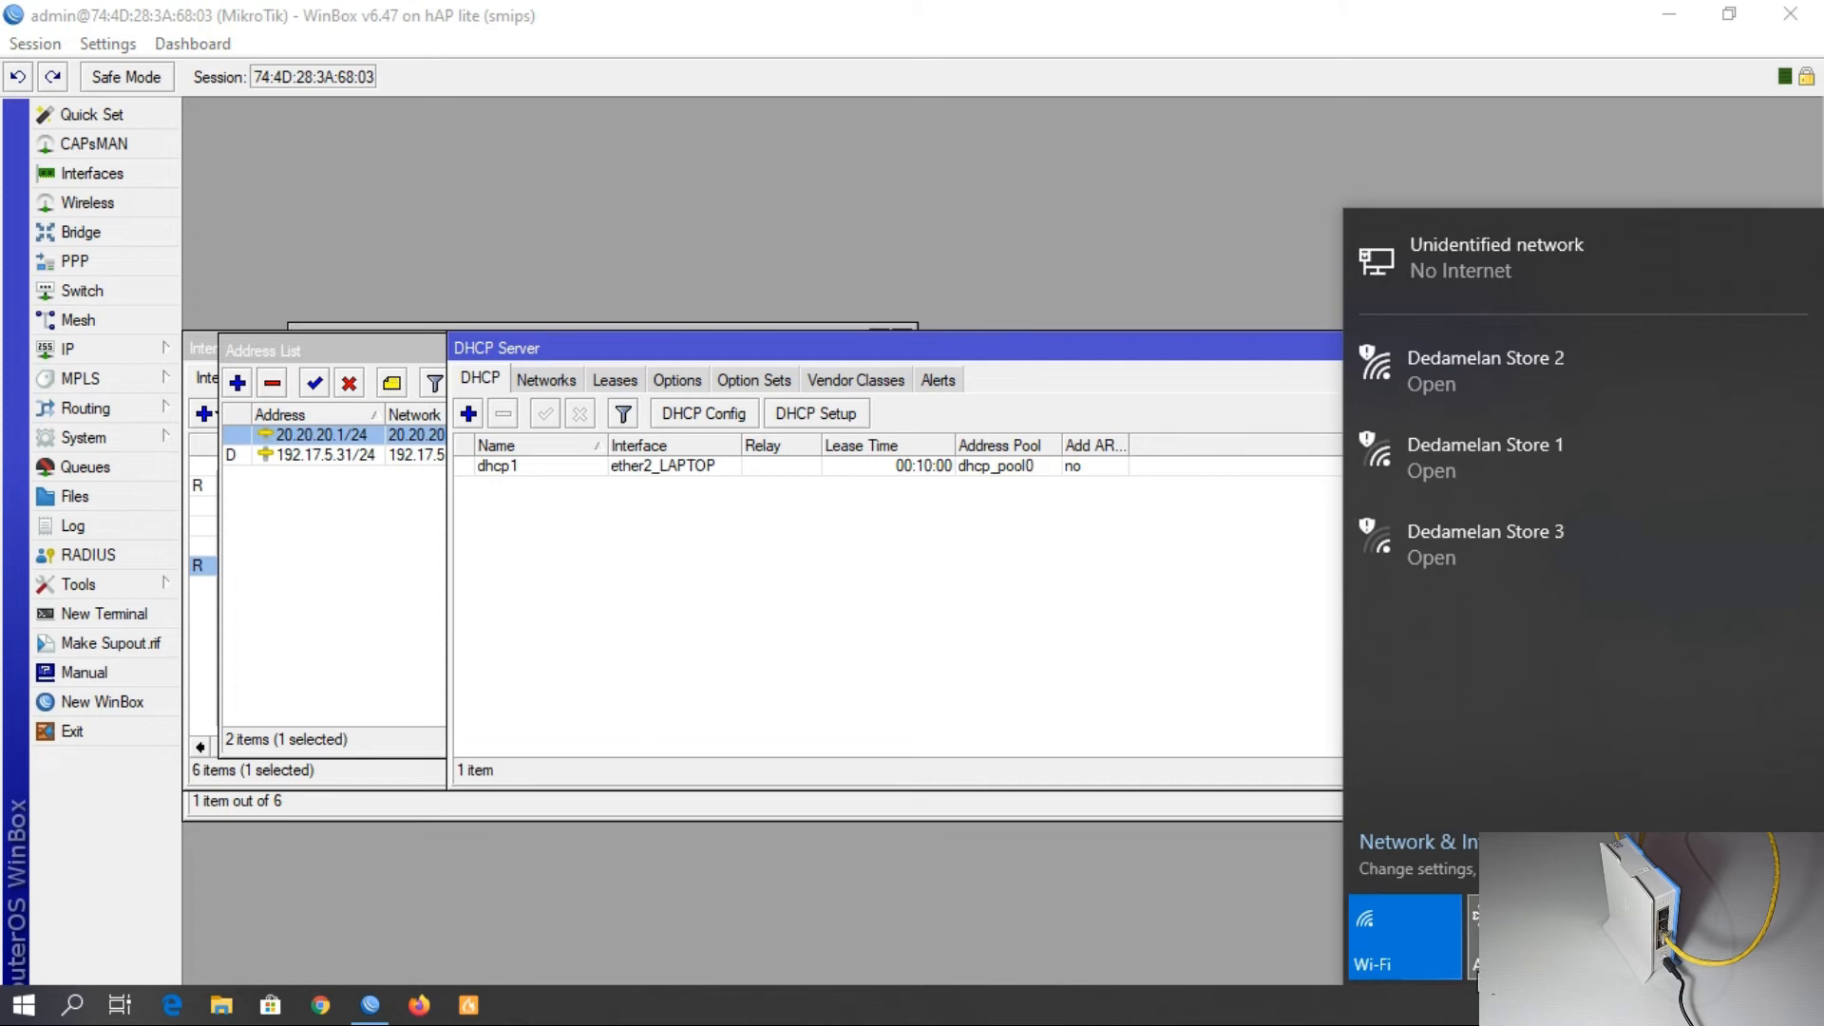
pyautogui.click(1417, 841)
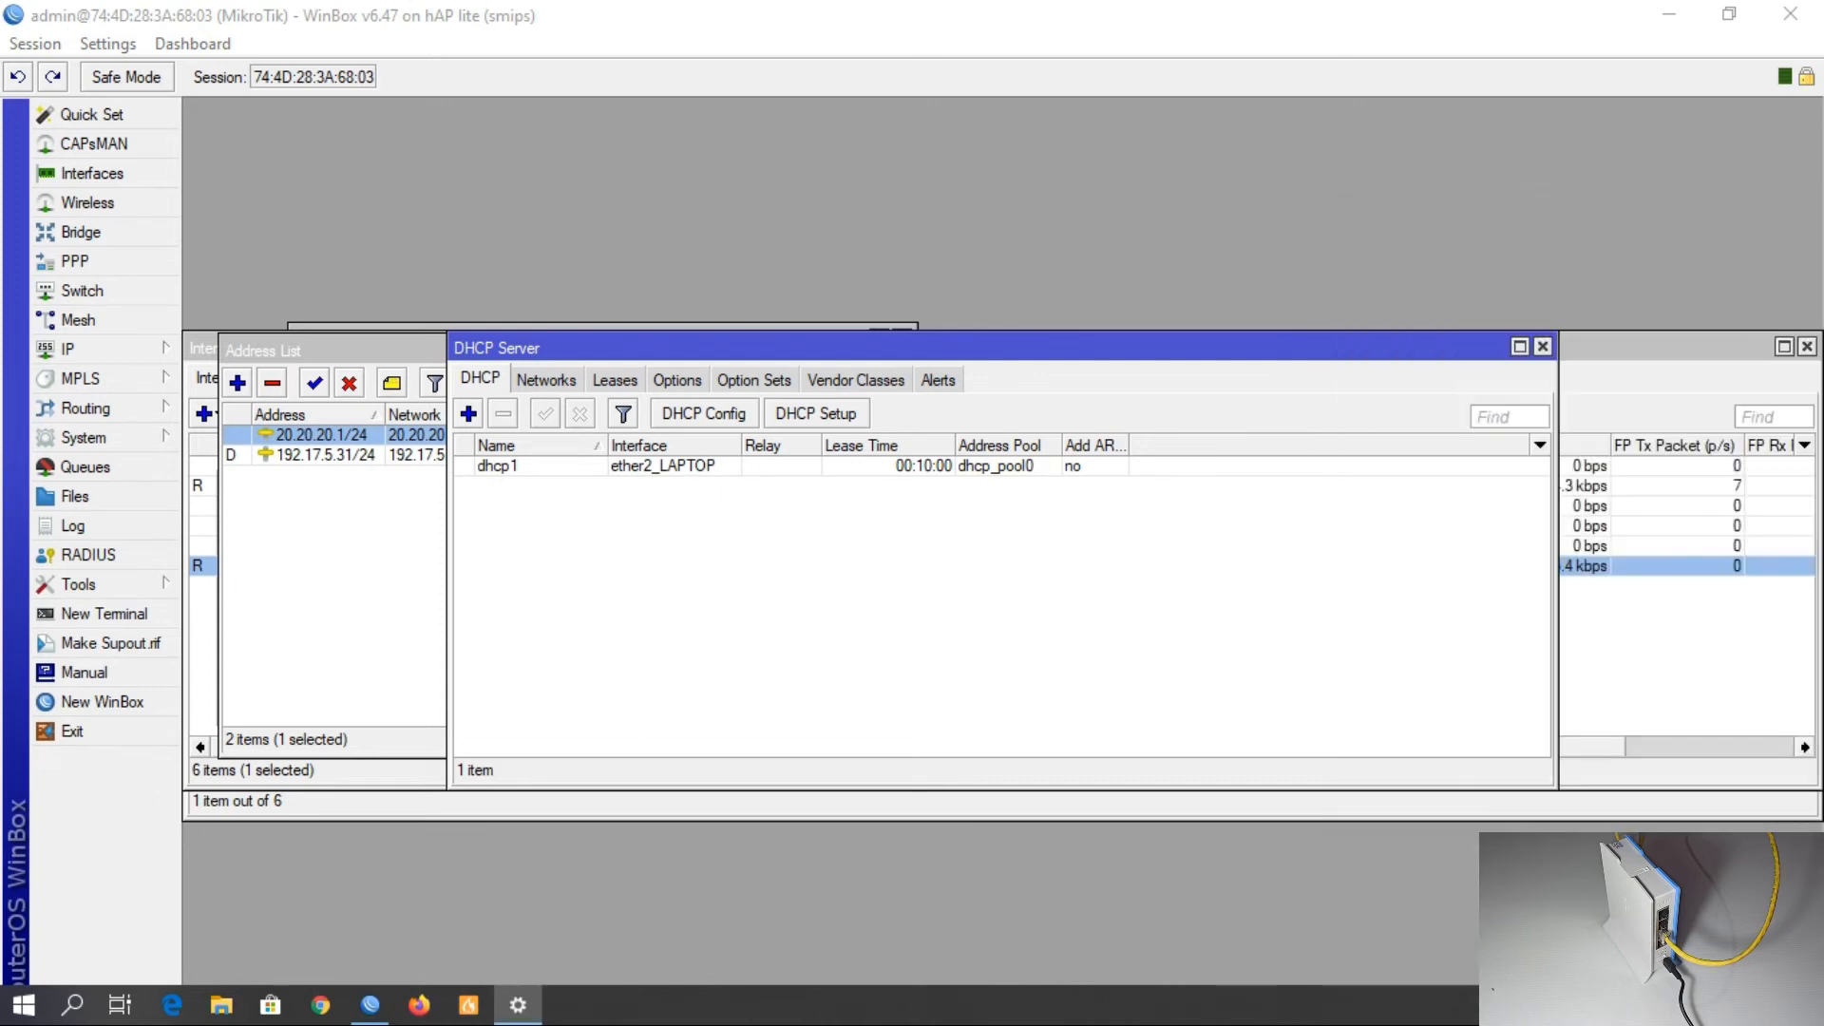
pyautogui.scroll(-3, 760, 741)
pyautogui.scroll(-1, 765, 732)
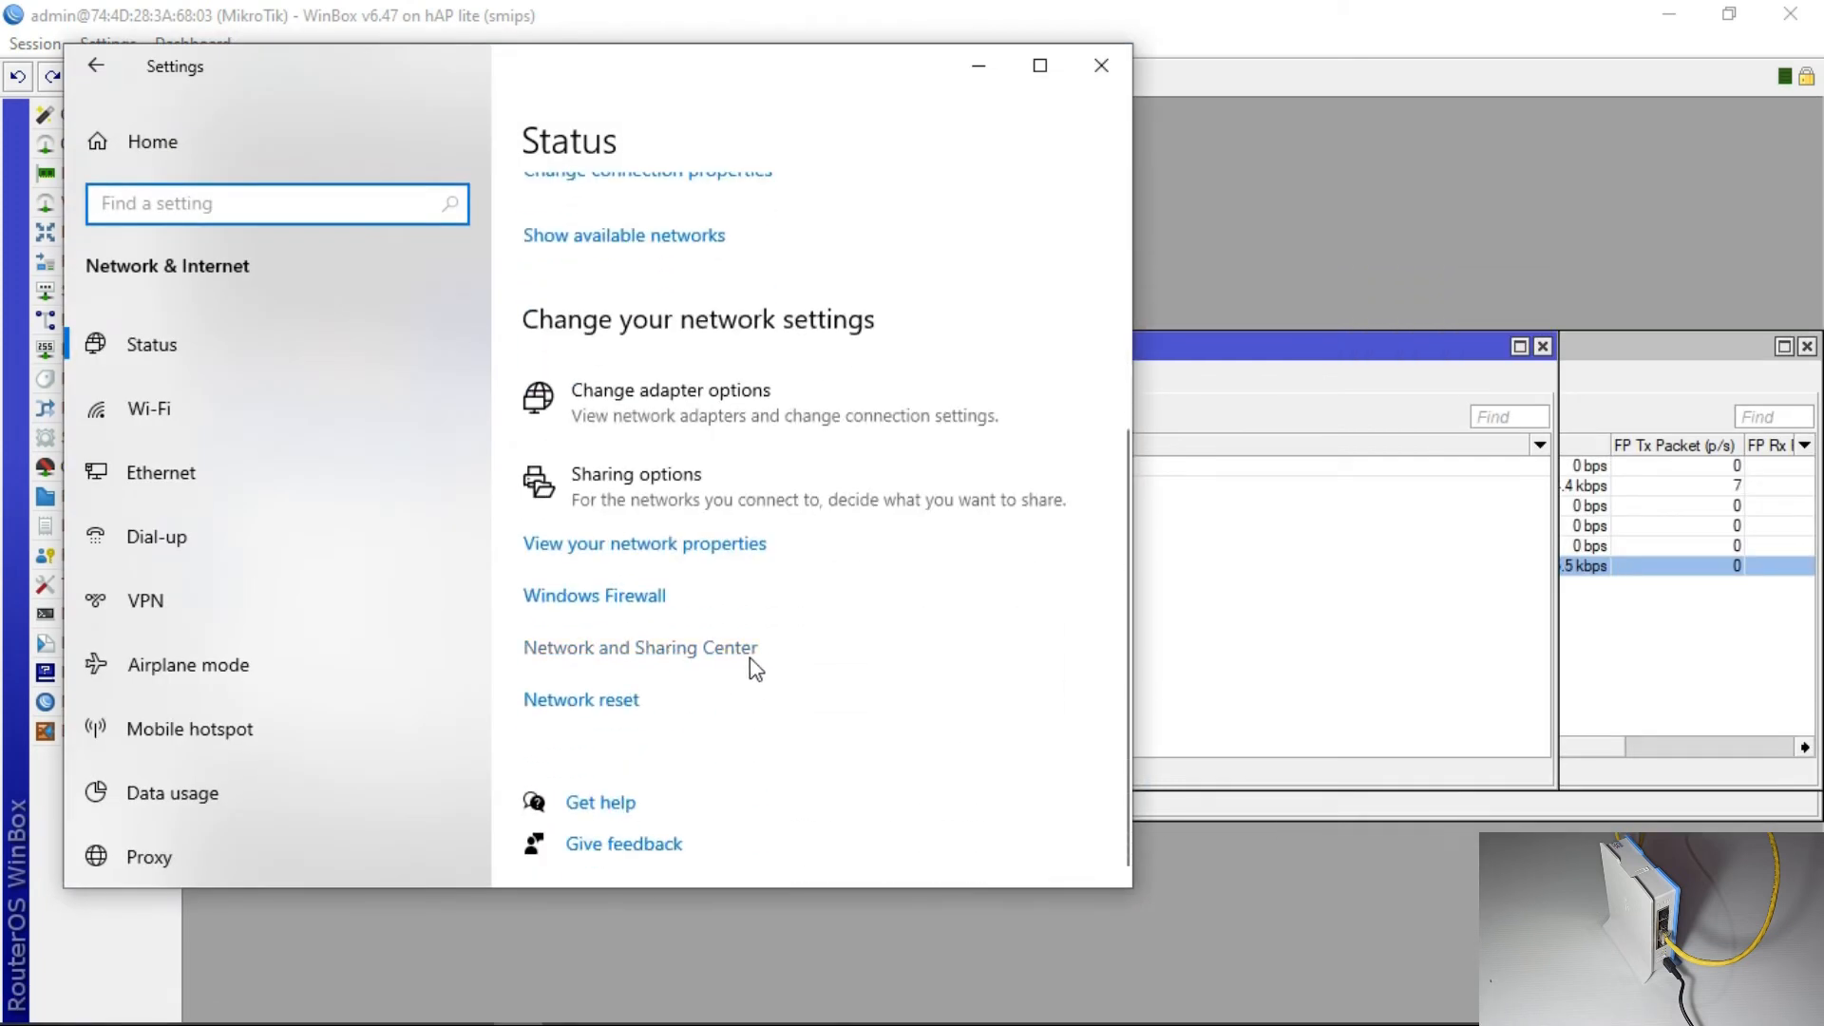
pyautogui.click(610, 652)
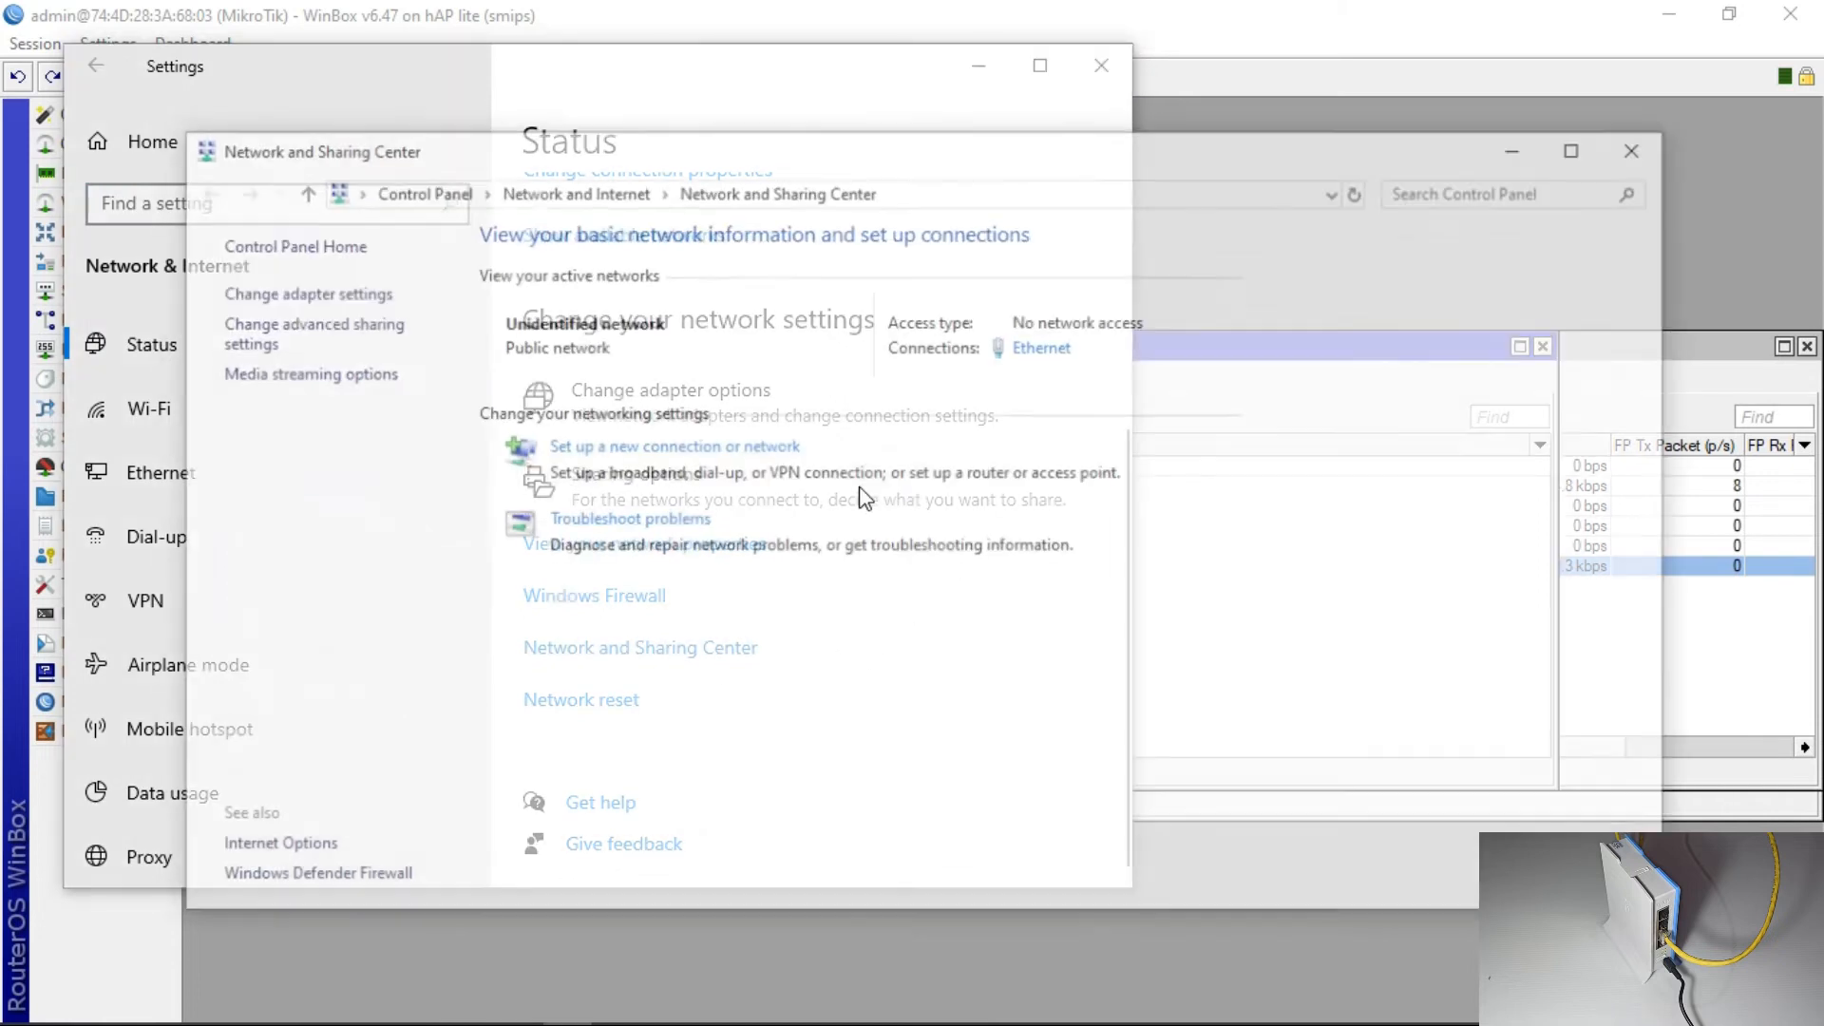
pyautogui.click(1024, 356)
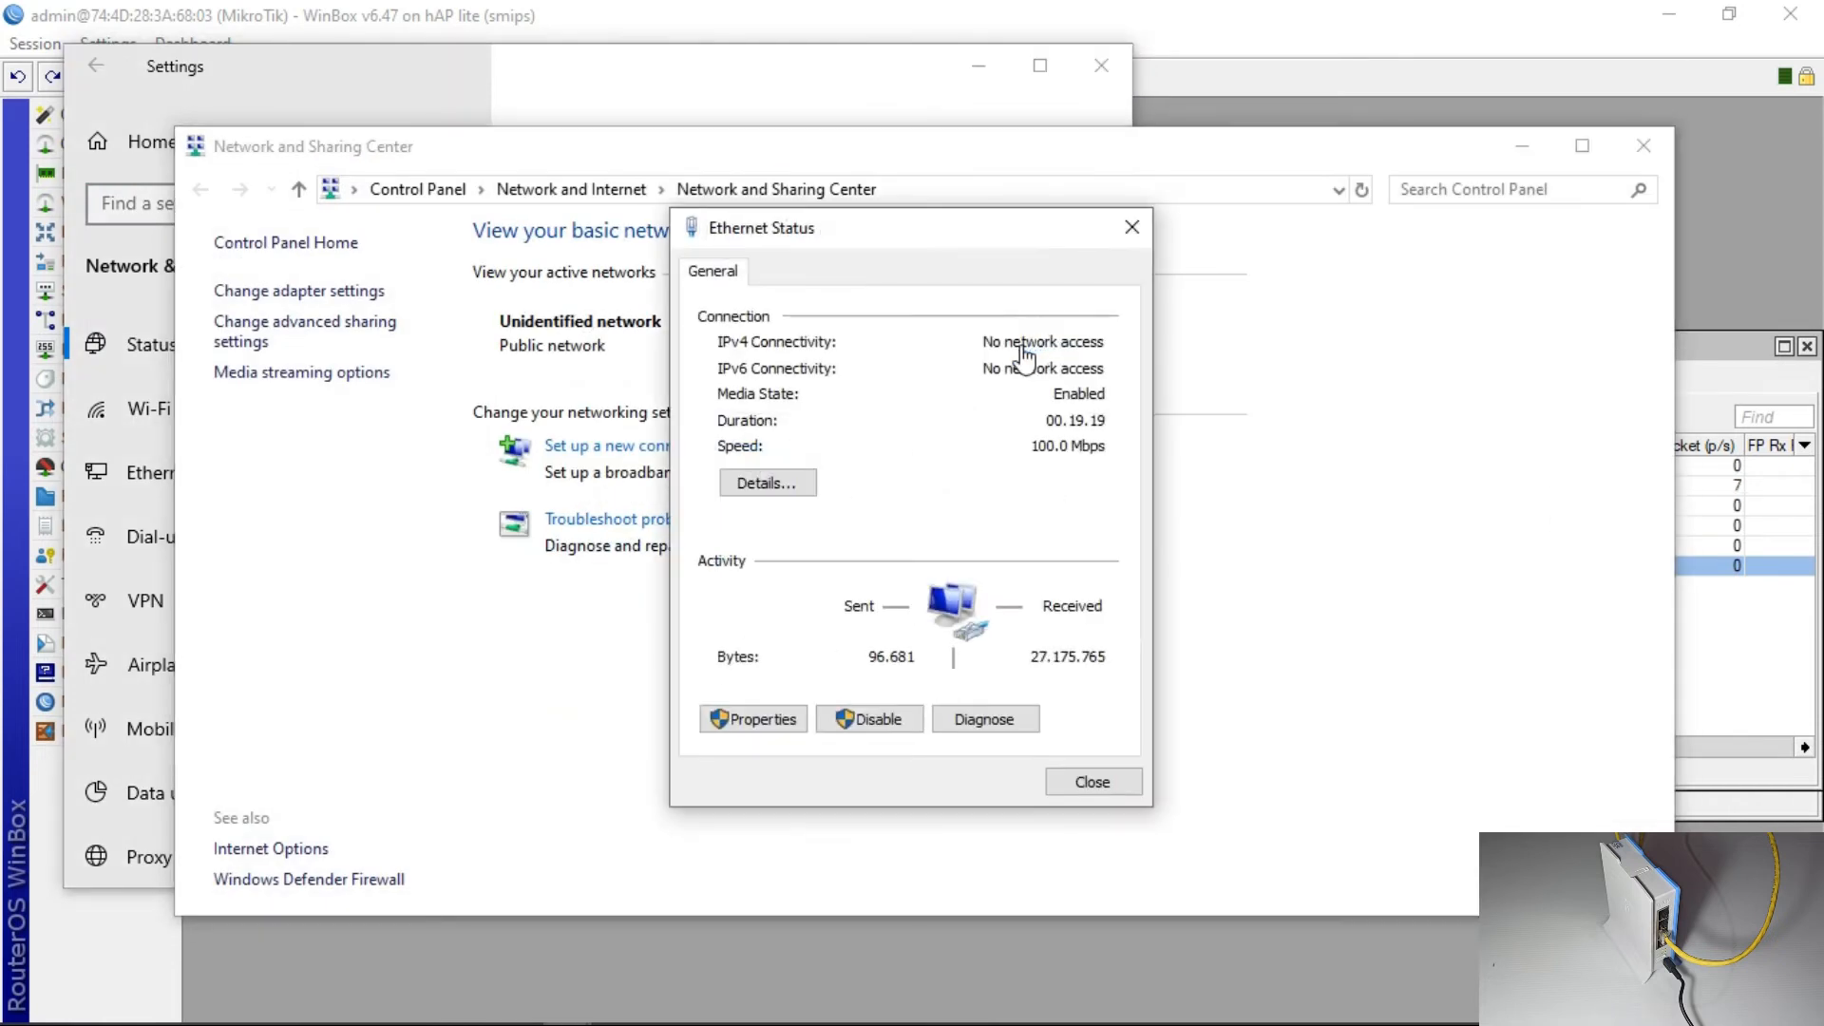
pyautogui.click(796, 481)
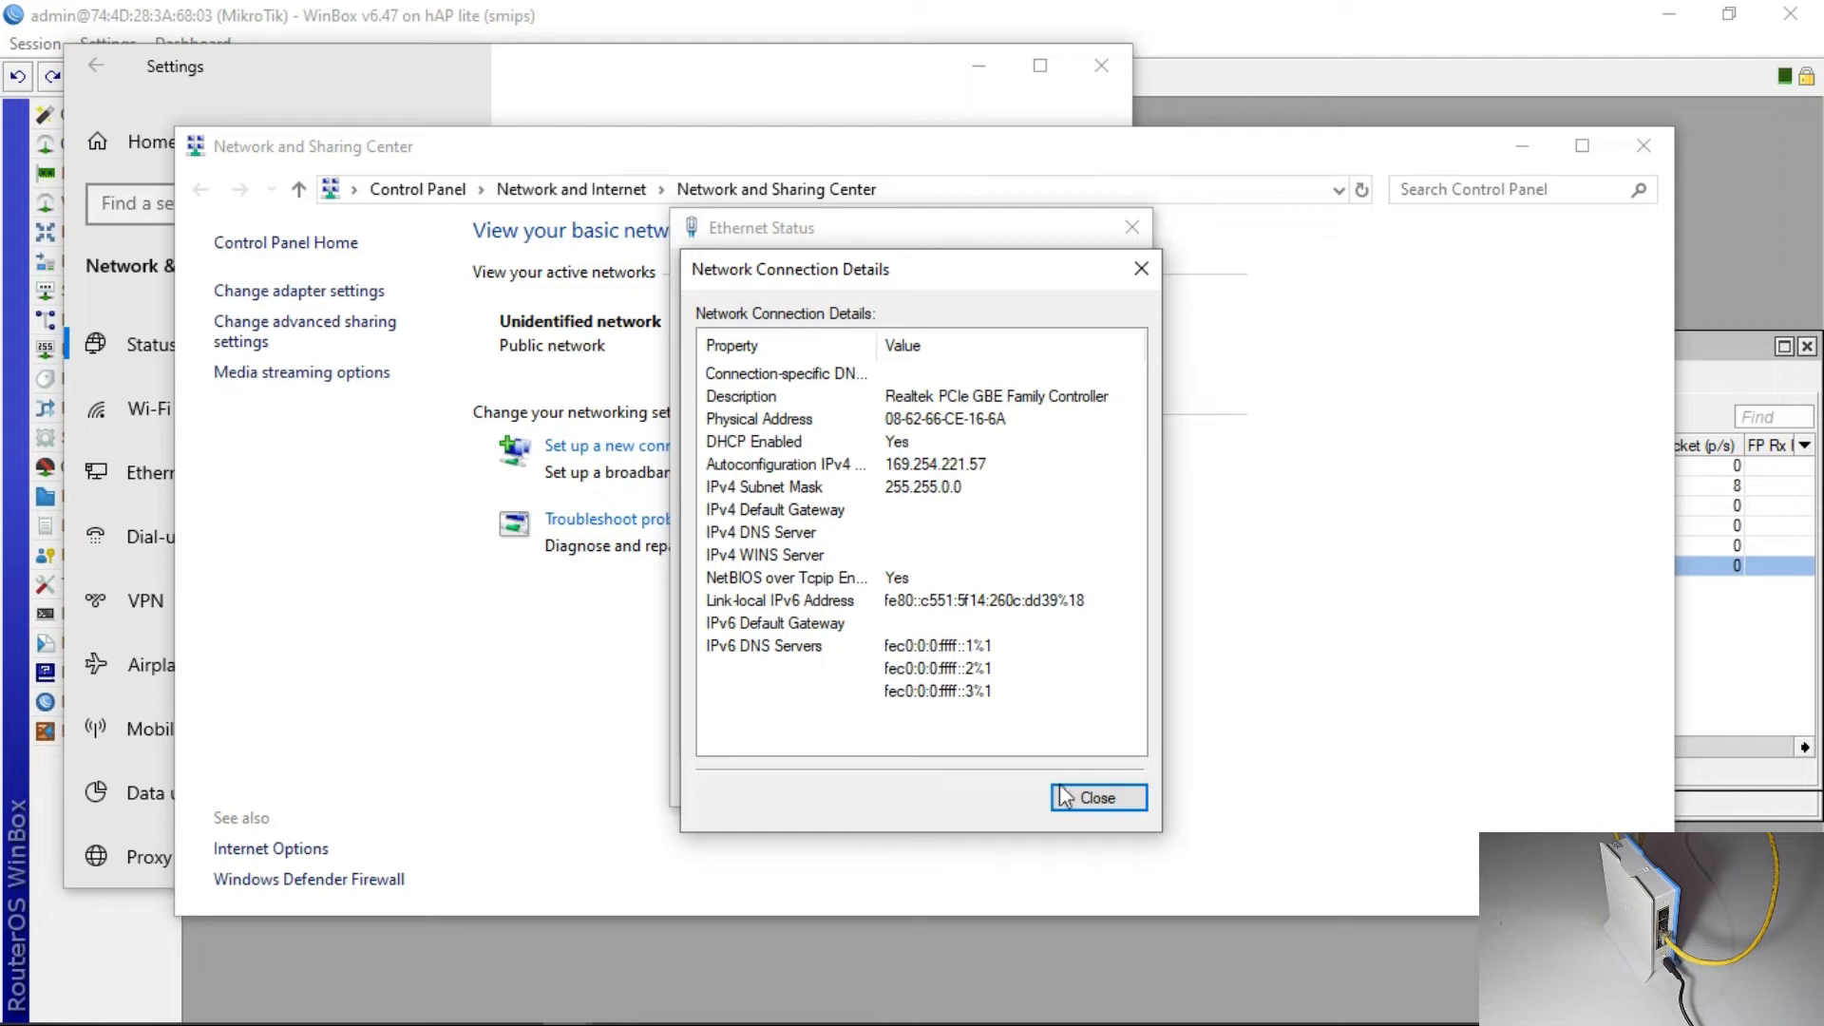
pyautogui.click(1086, 803)
# Set the Ethernet adapter's IPv4 properties to obtain the IP address and DNS server address automatically, and save them.
pyautogui.click(766, 720)
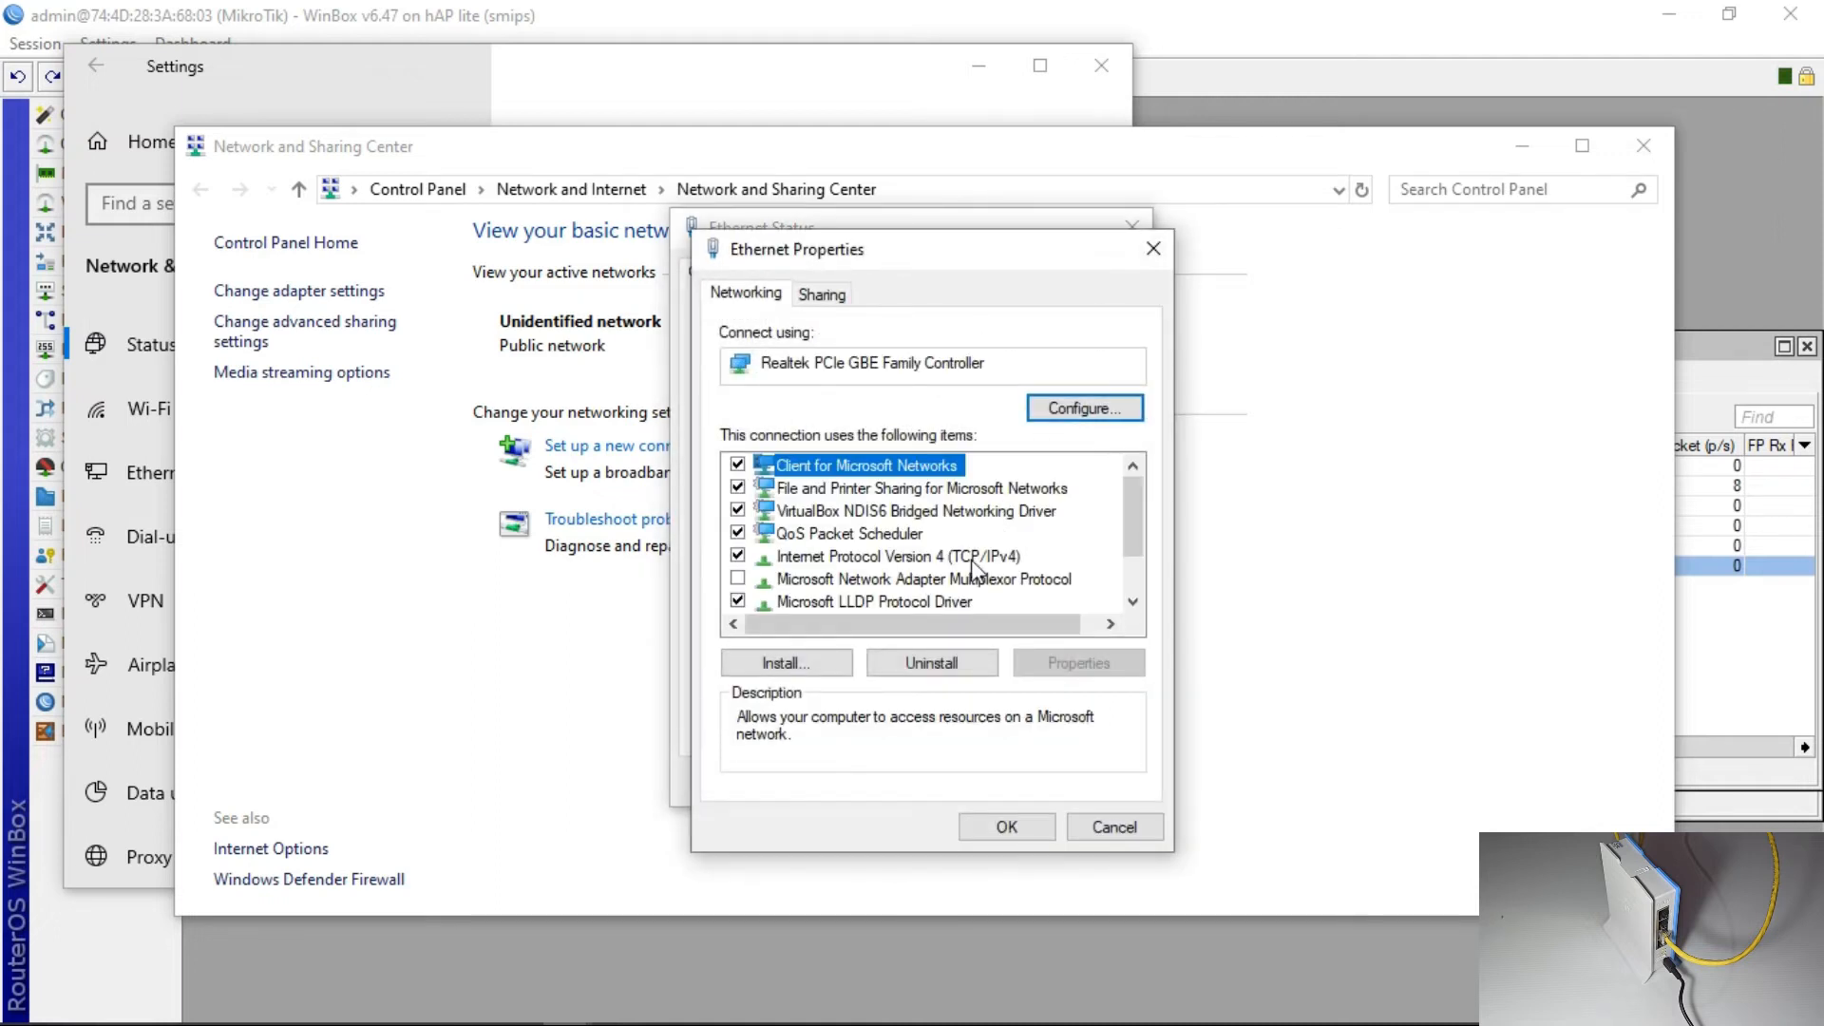
pyautogui.doubleClick(926, 559)
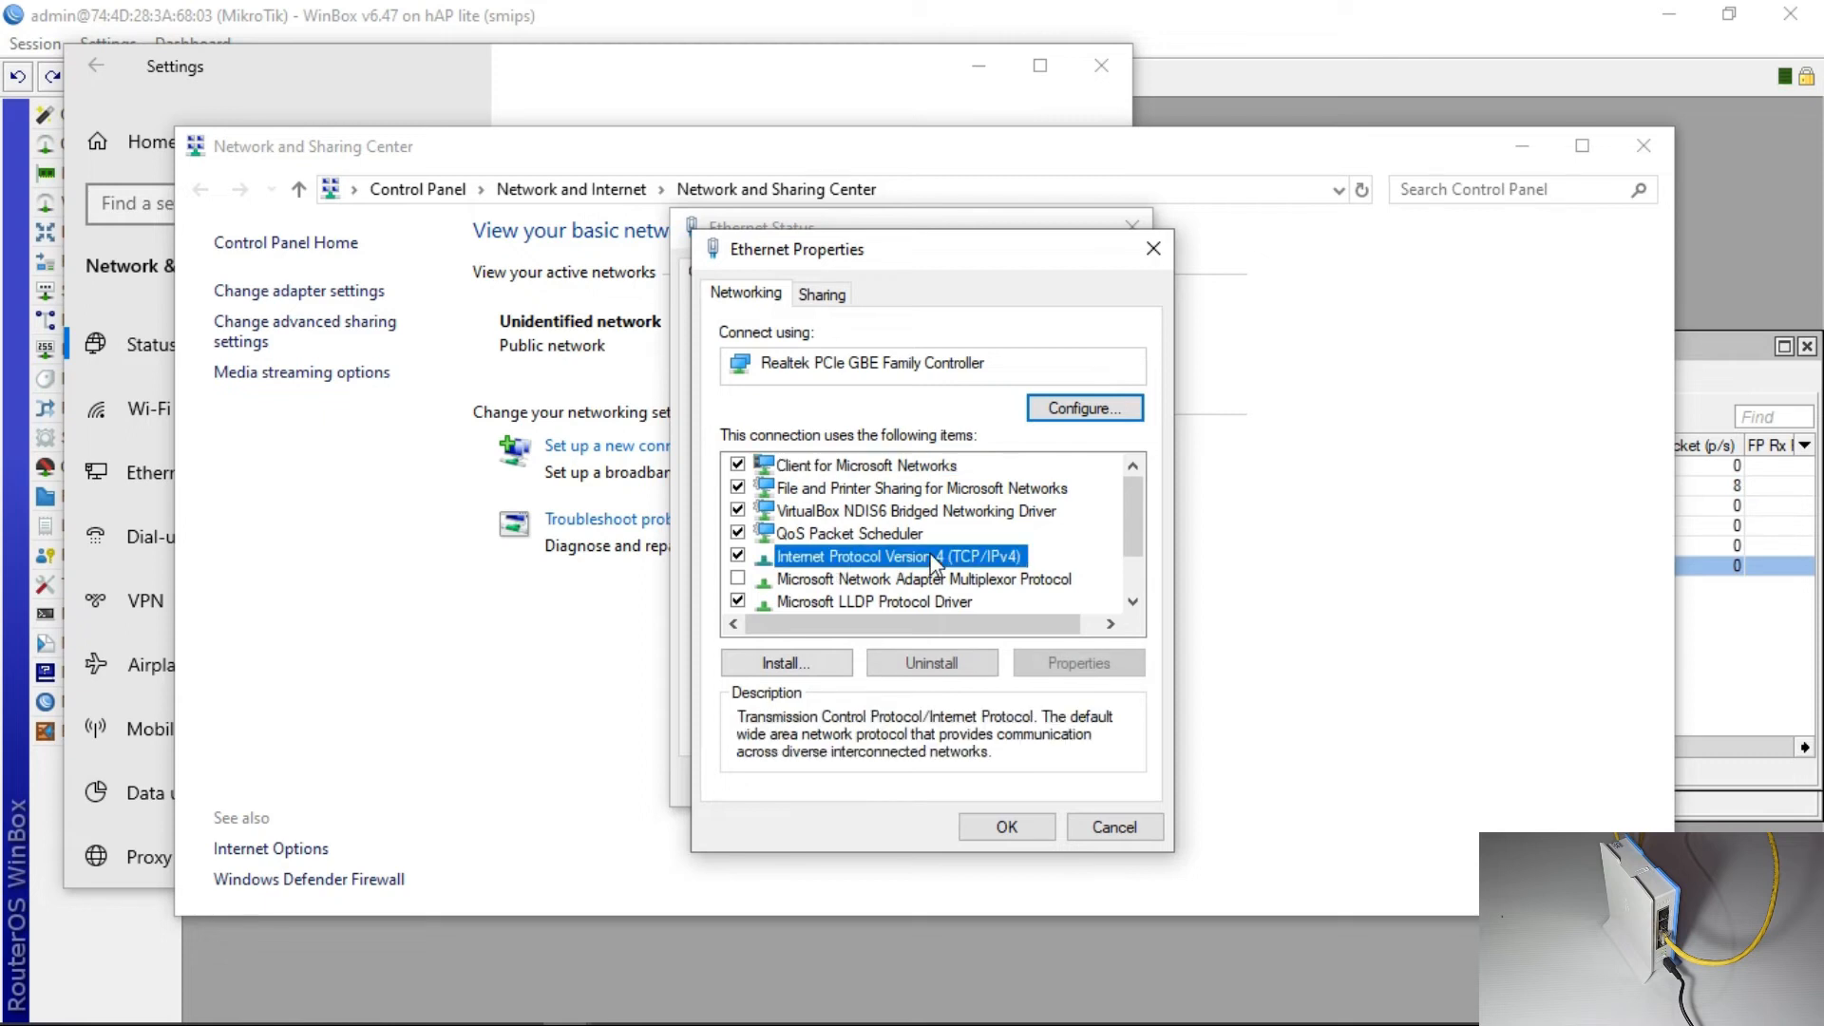
pyautogui.click(868, 545)
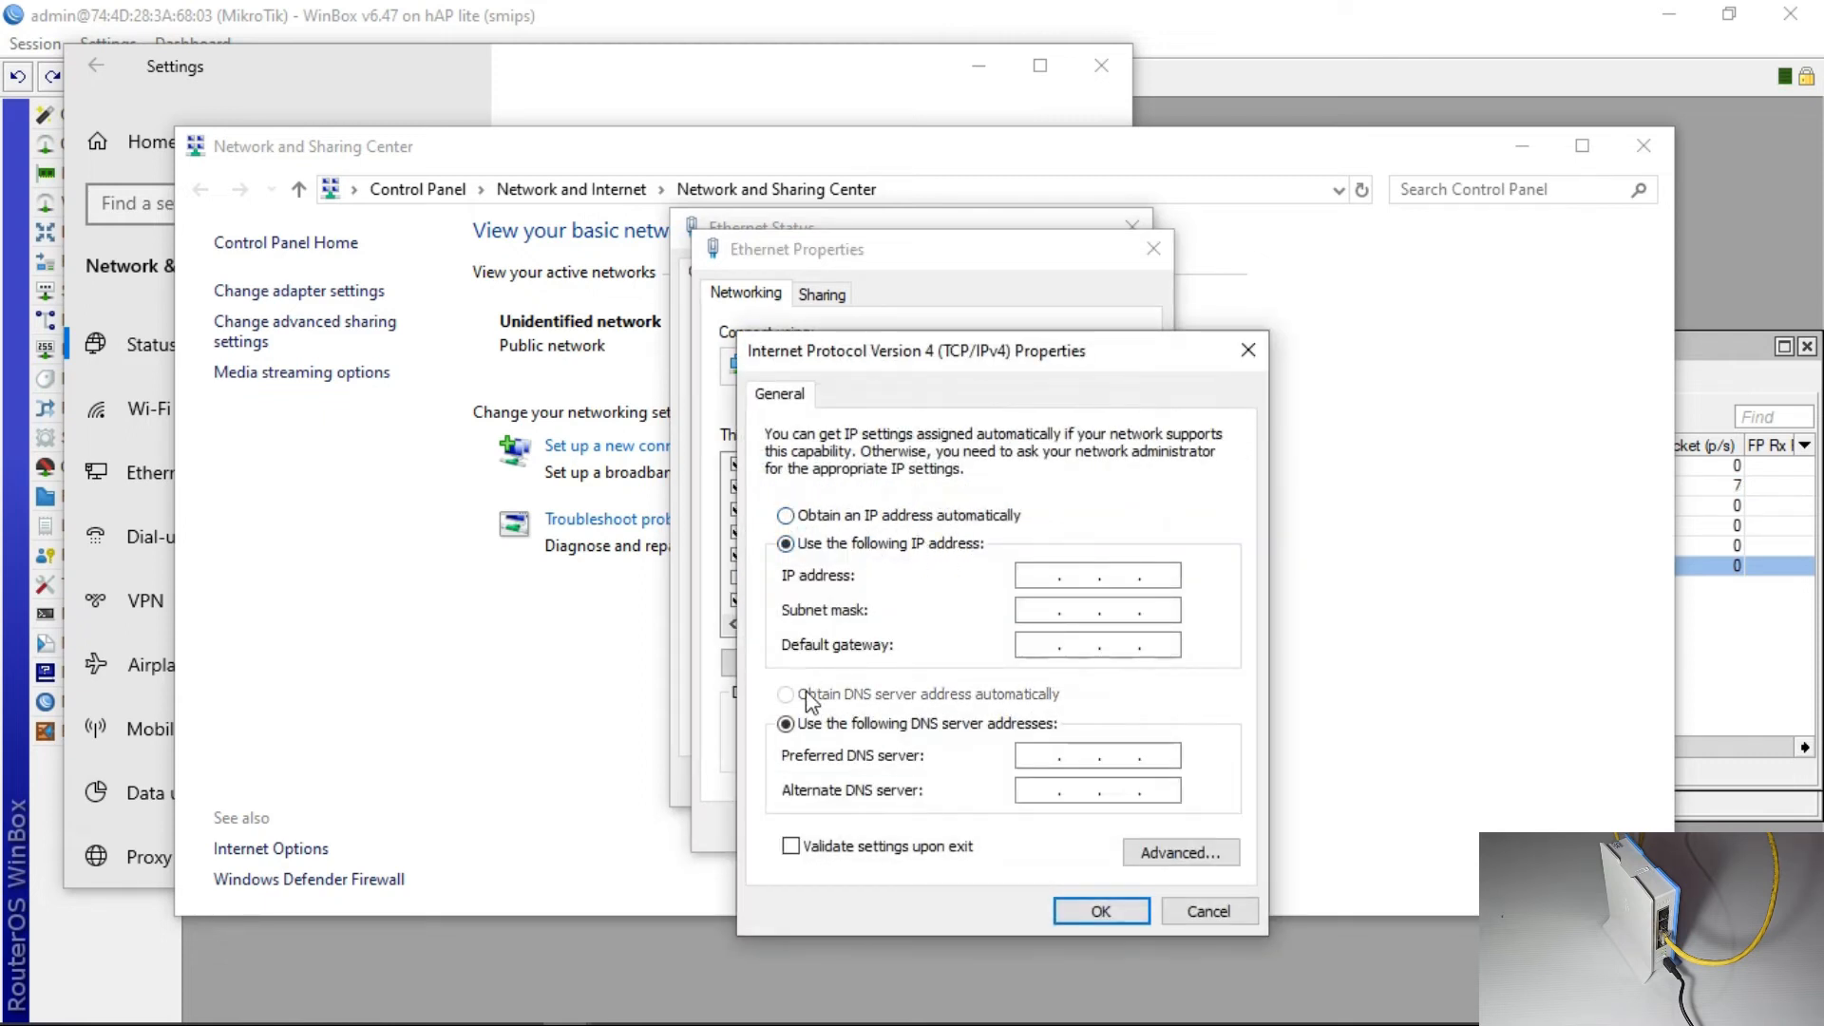
pyautogui.click(828, 518)
pyautogui.click(791, 694)
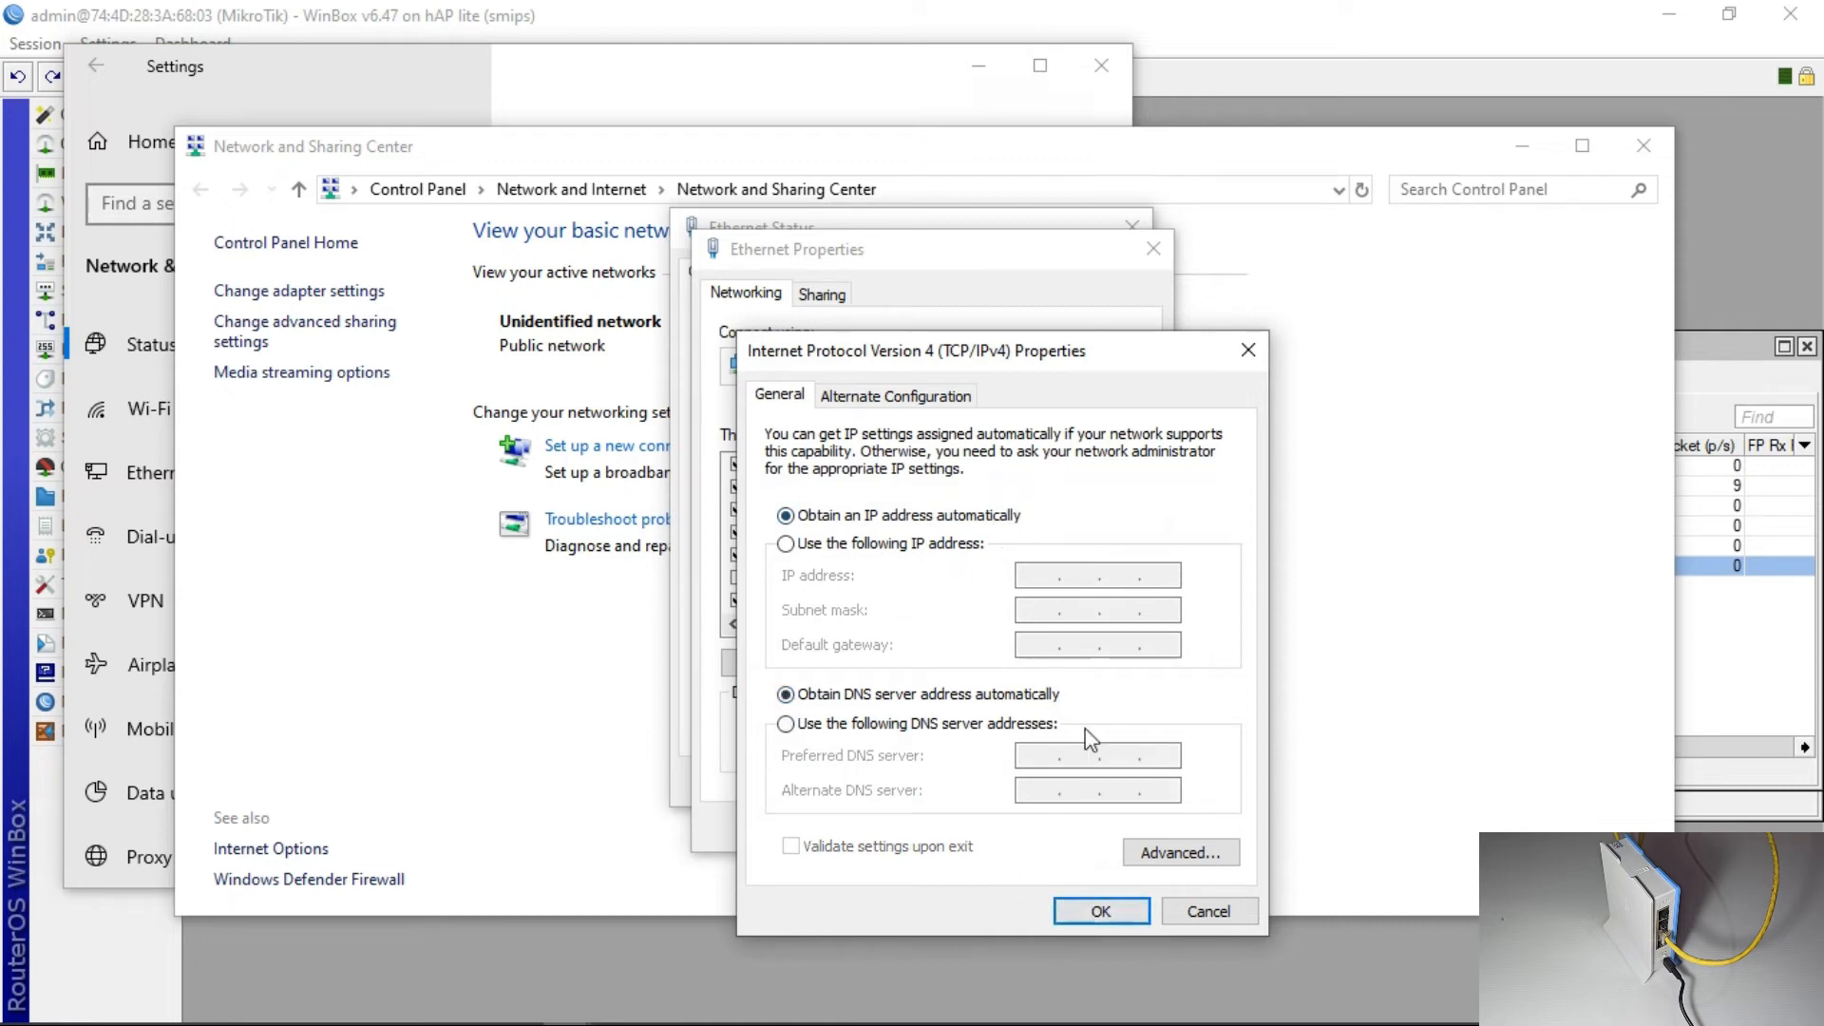
pyautogui.click(1102, 910)
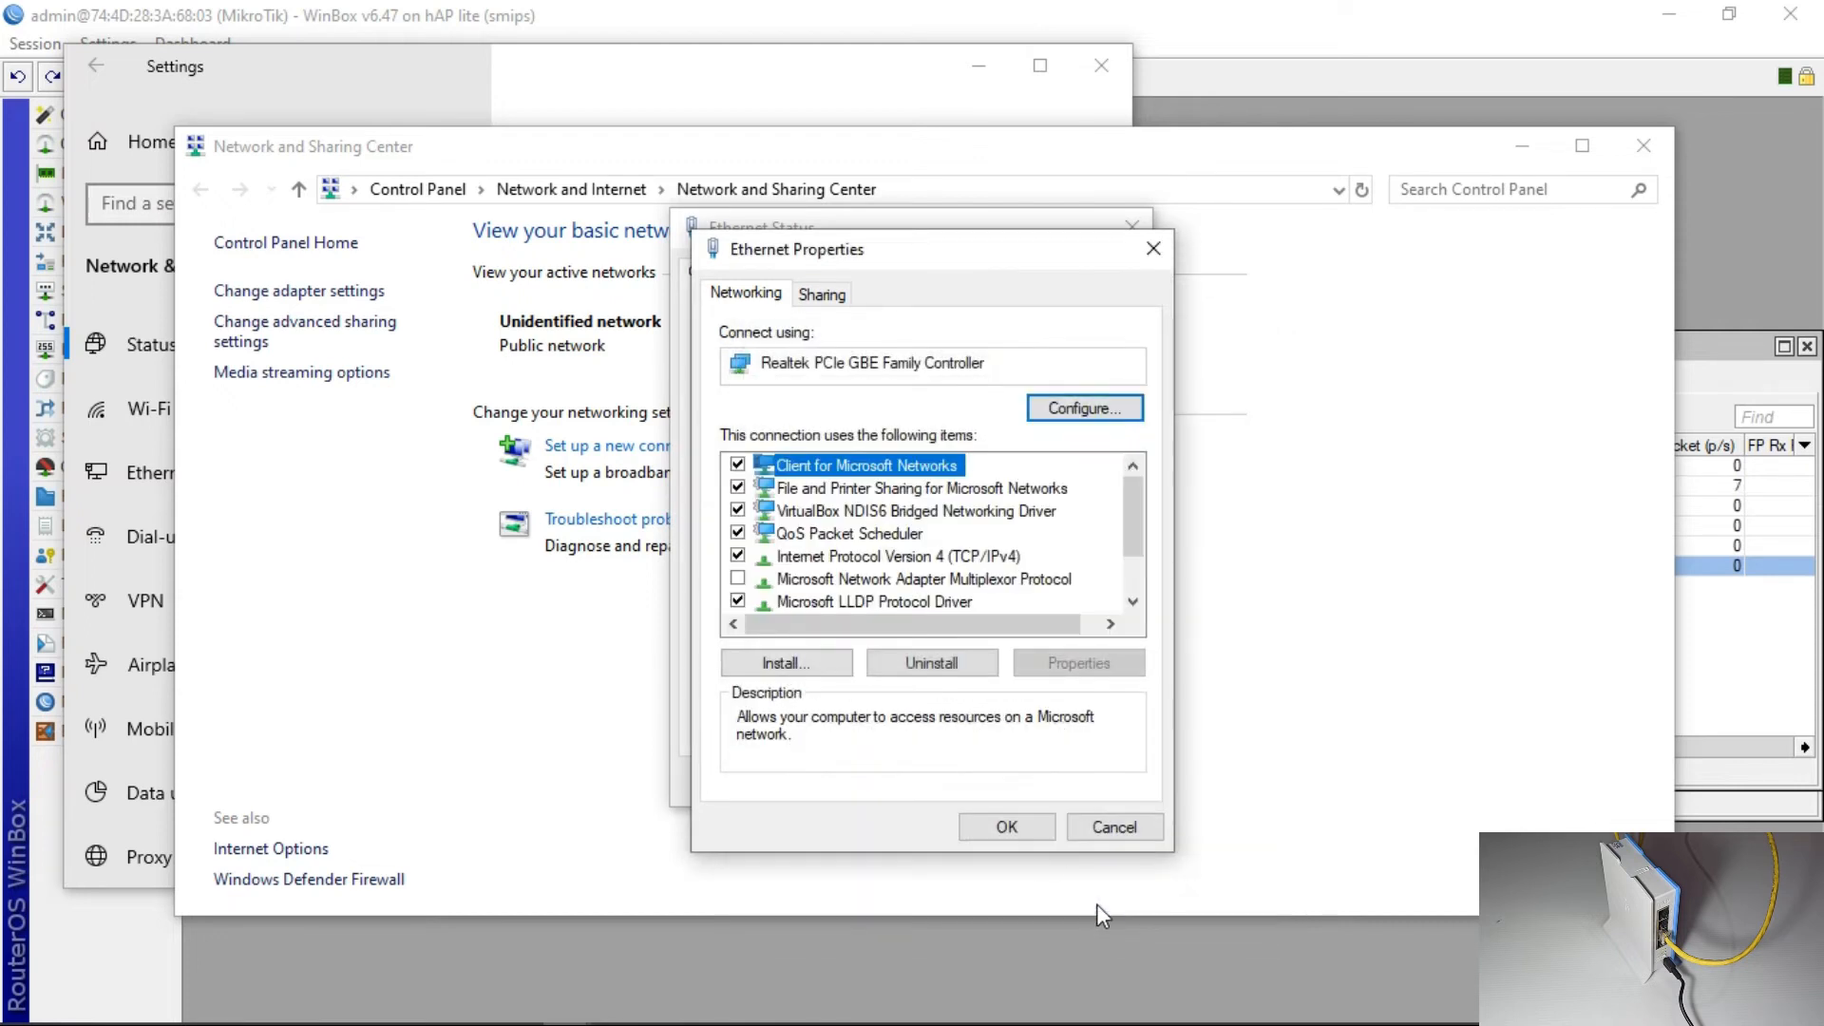
pyautogui.click(1022, 823)
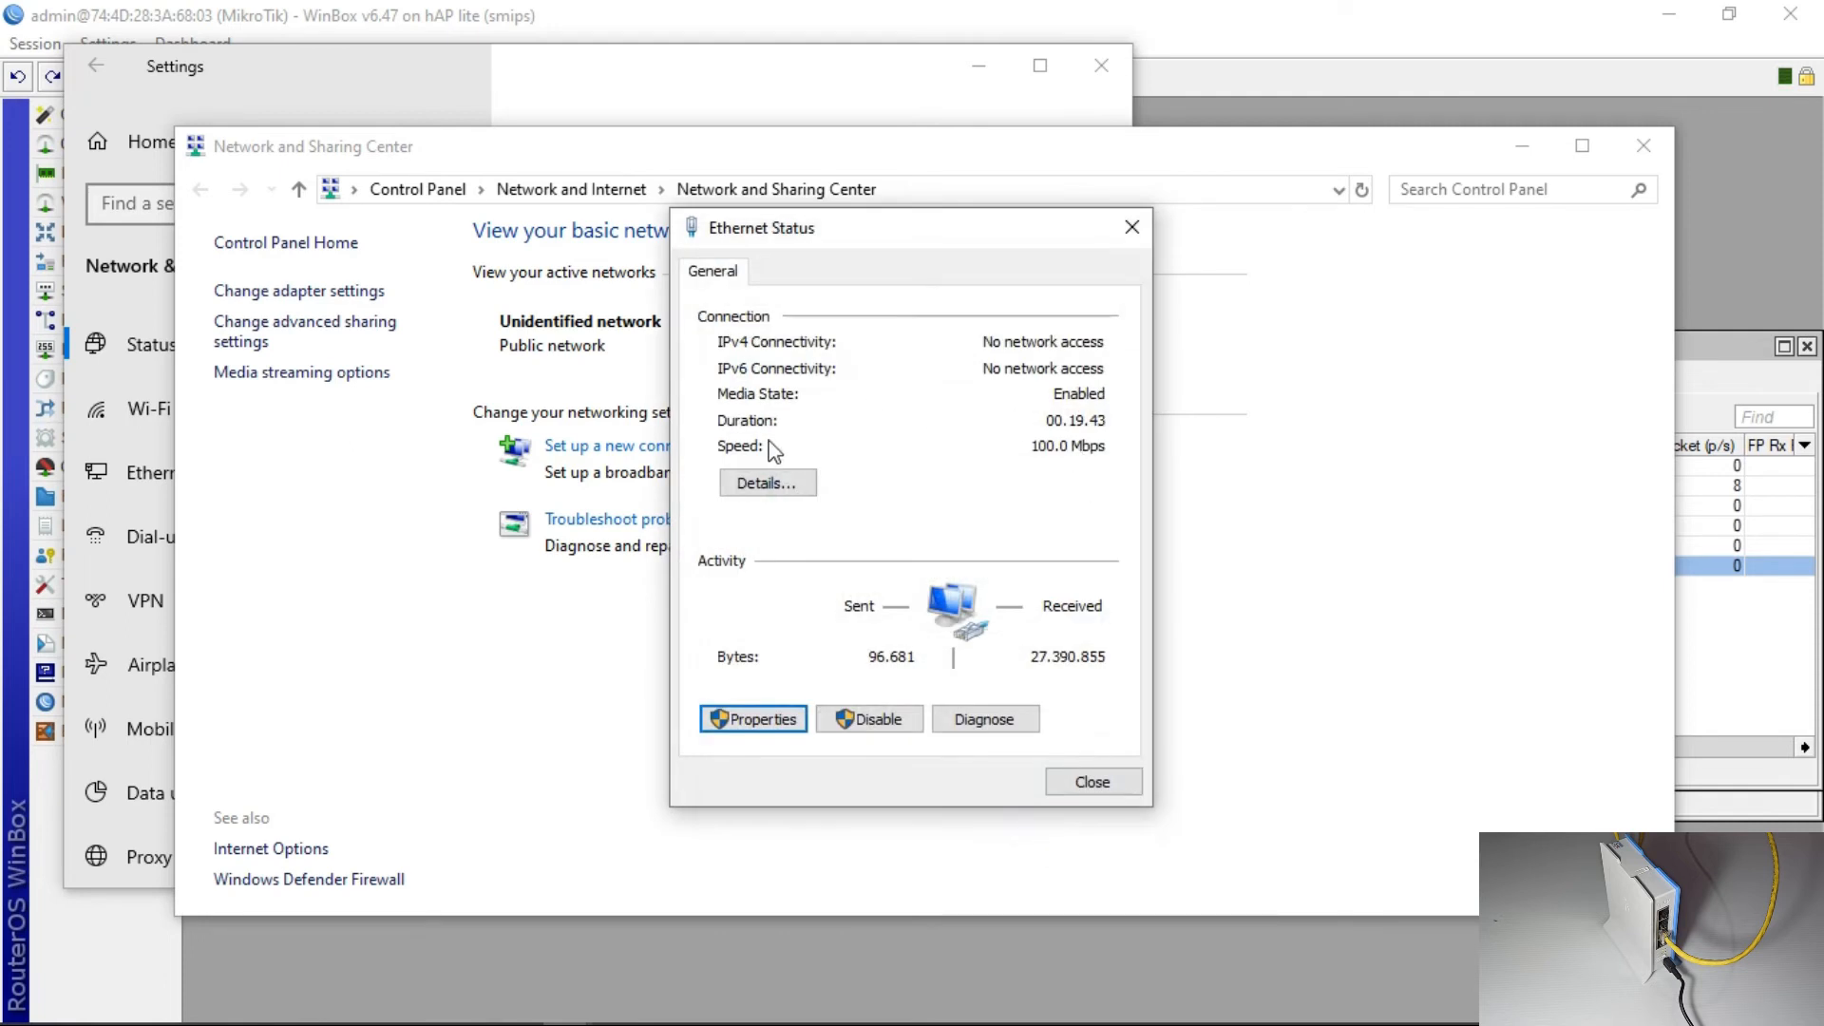
# Recheck the Ethernet connection details for an assigned IPv4 address, and close the Ethernet status.
pyautogui.click(789, 484)
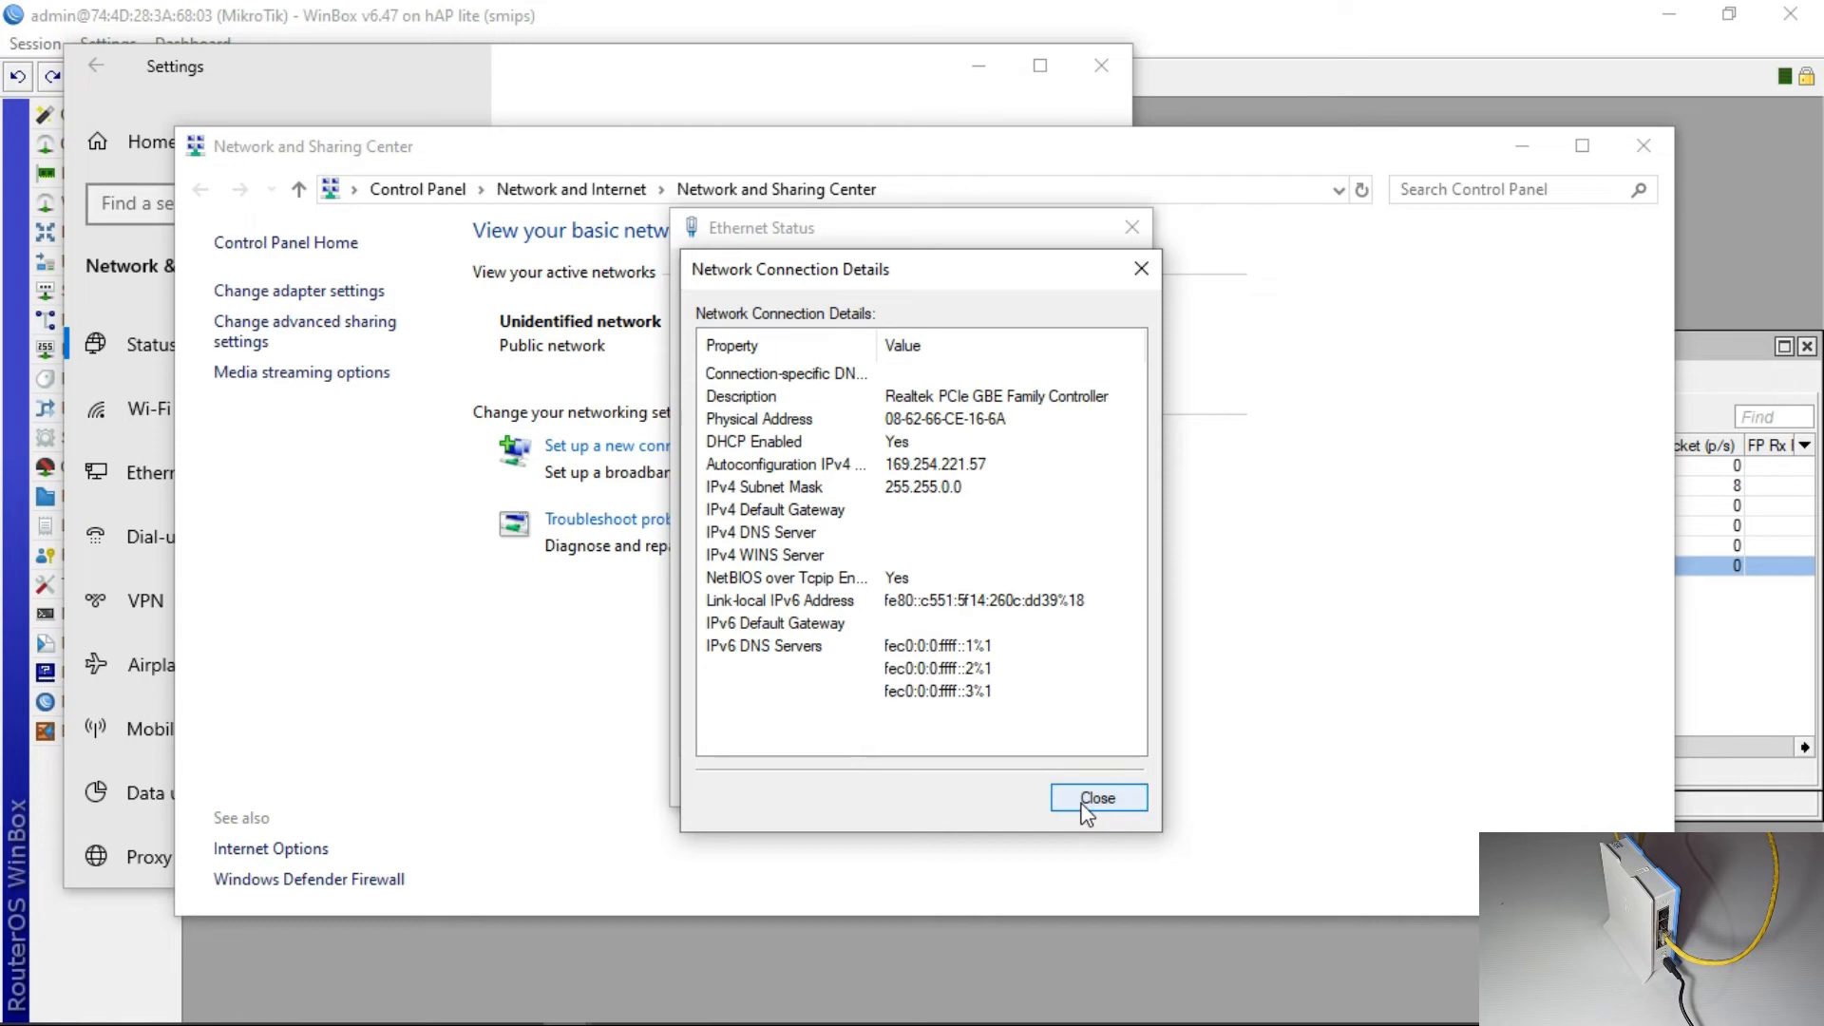
pyautogui.click(1129, 798)
pyautogui.moveTo(1282, 1024)
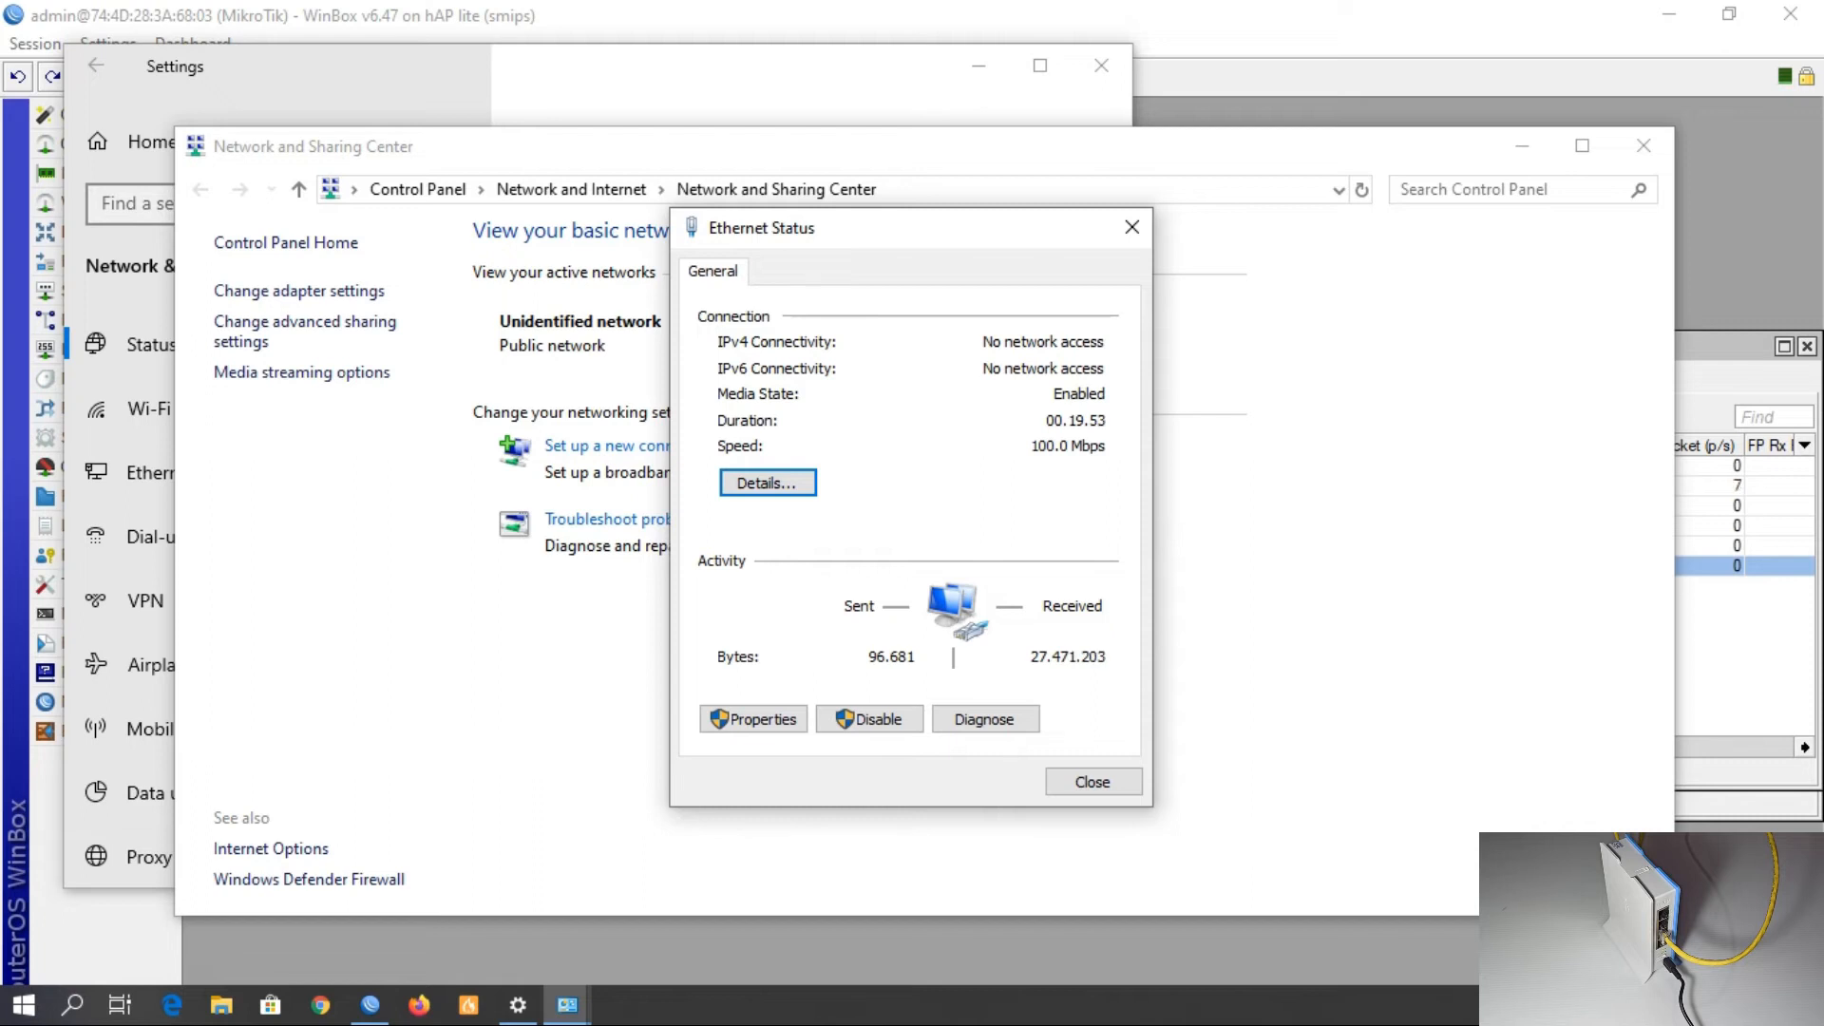
pyautogui.click(791, 487)
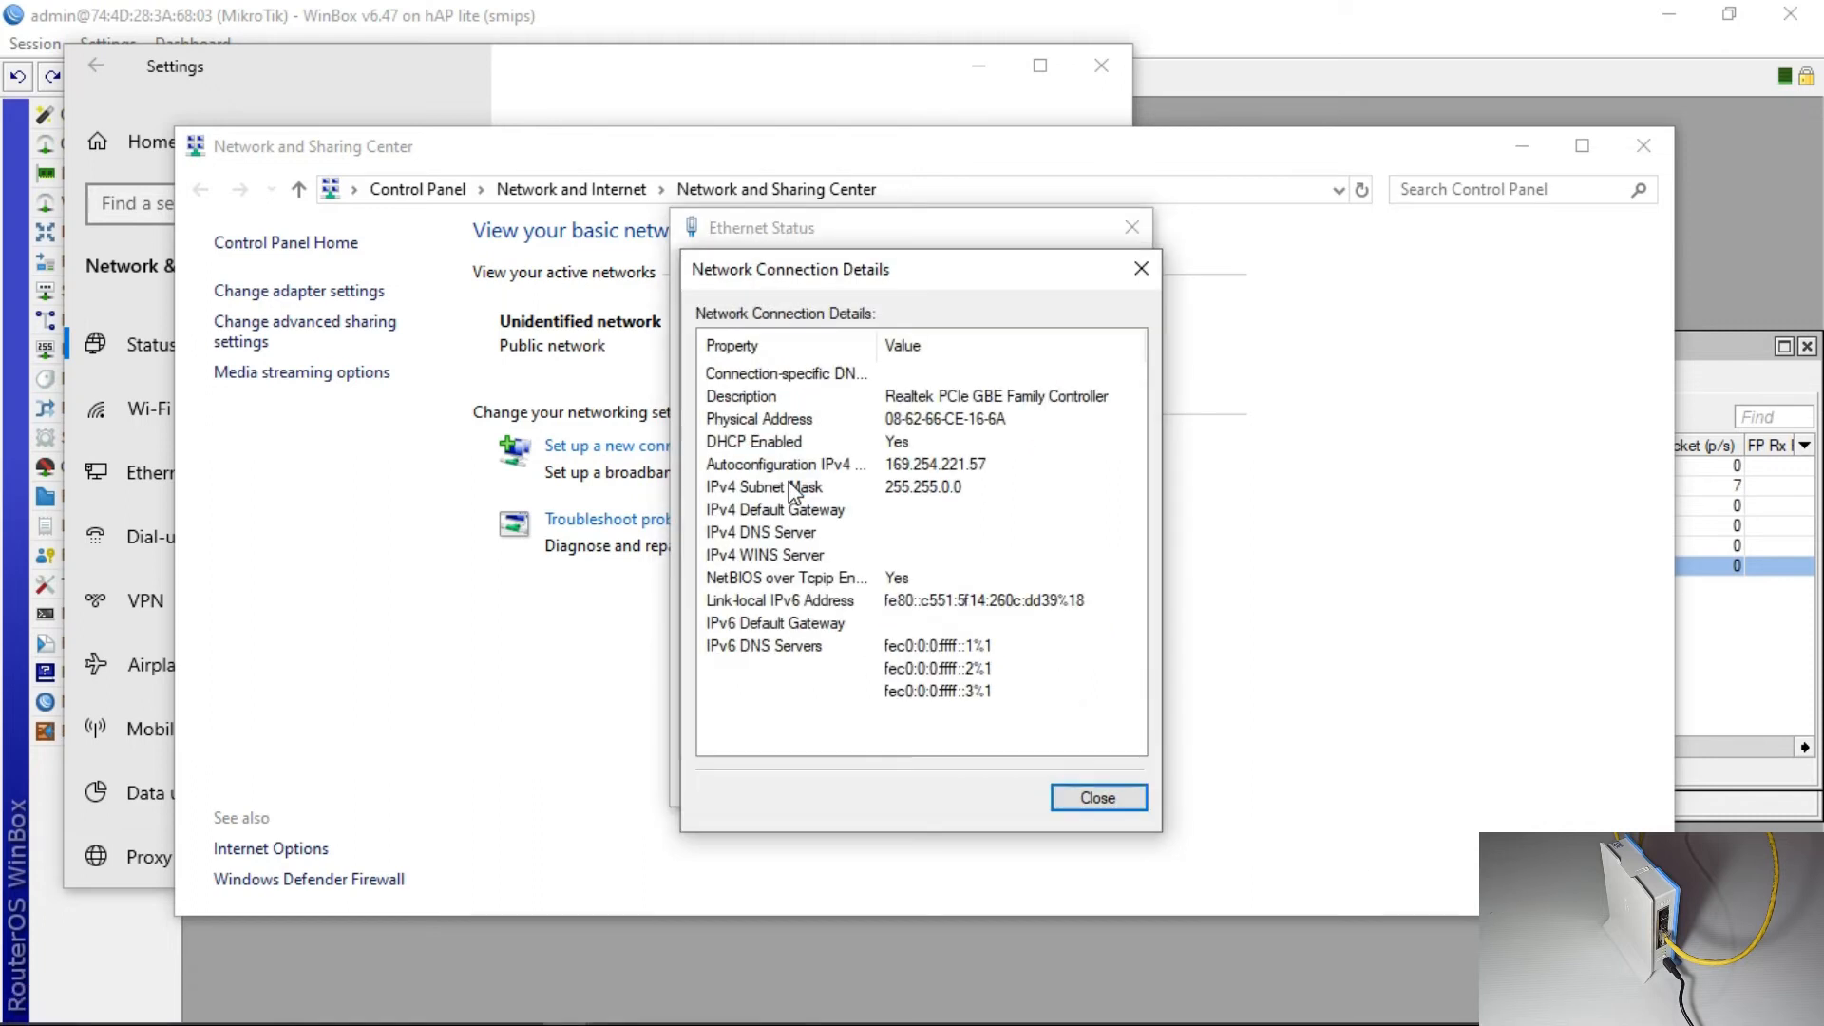
pyautogui.click(1098, 784)
pyautogui.click(1089, 787)
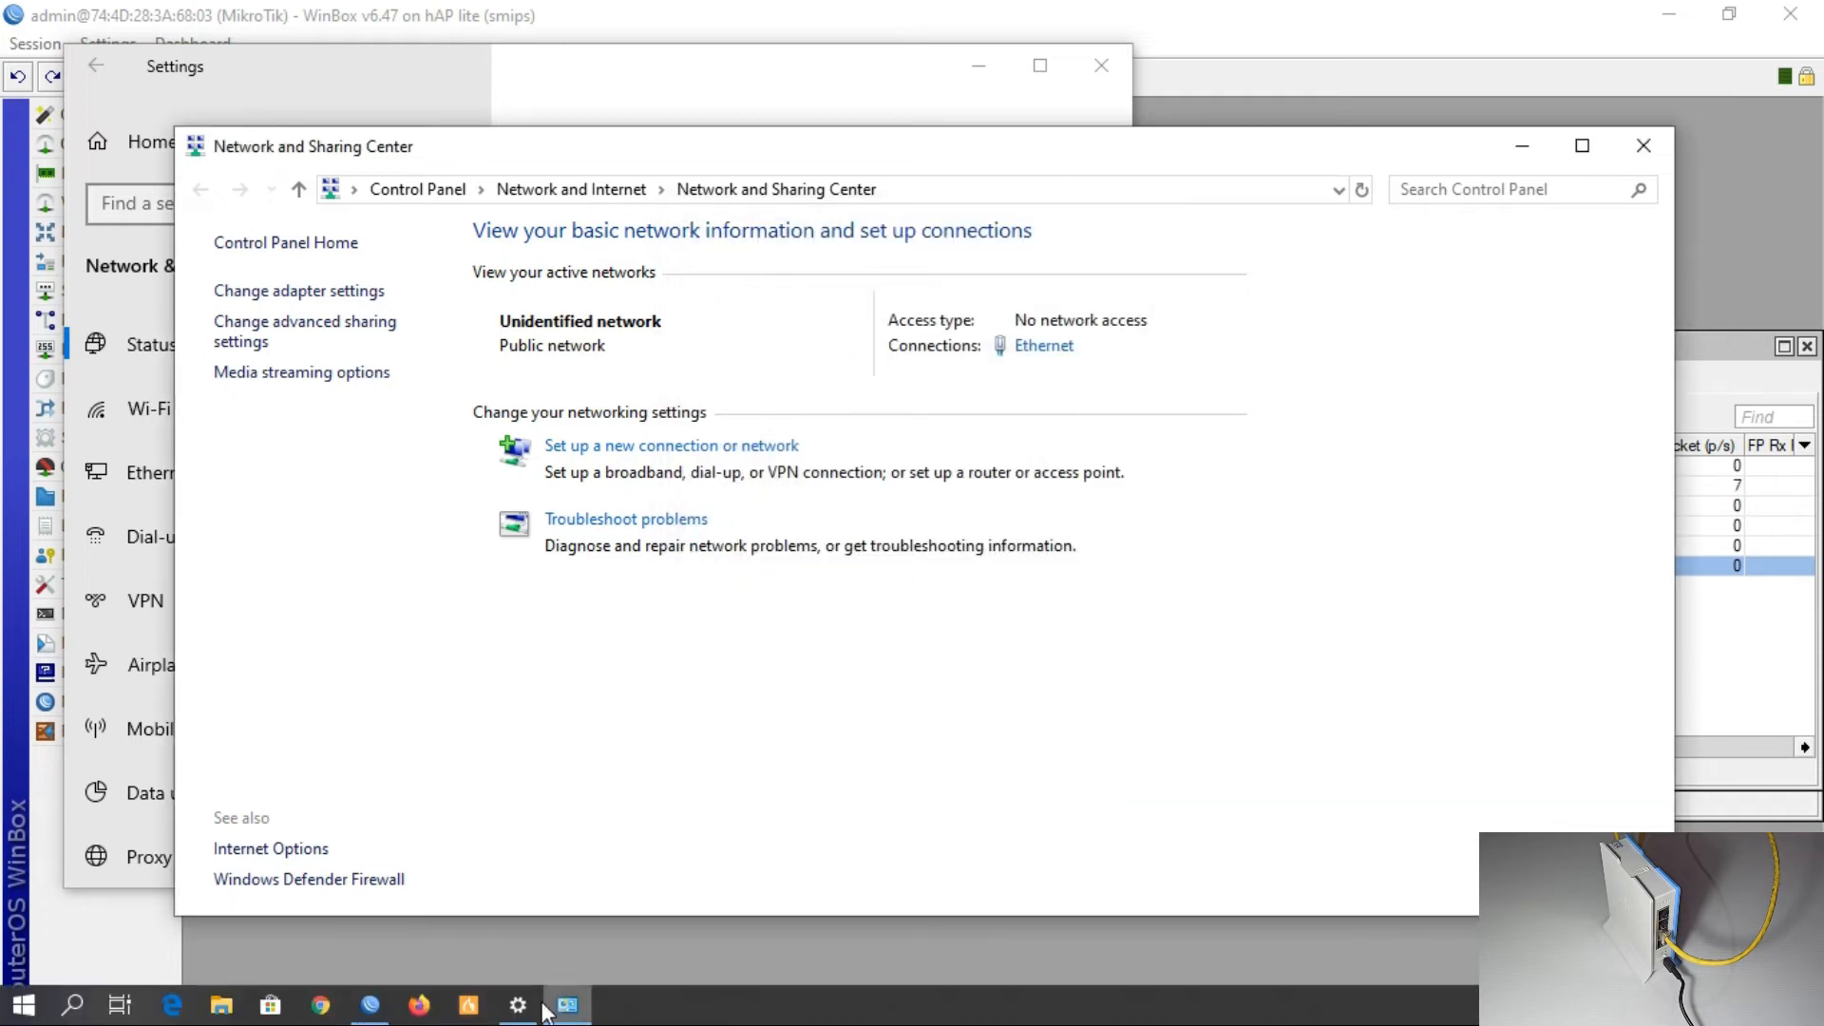
# Switch back to WinBox and review the generic settings of the DHCP server on ether2_LAPTOP.
pyautogui.click(371, 1006)
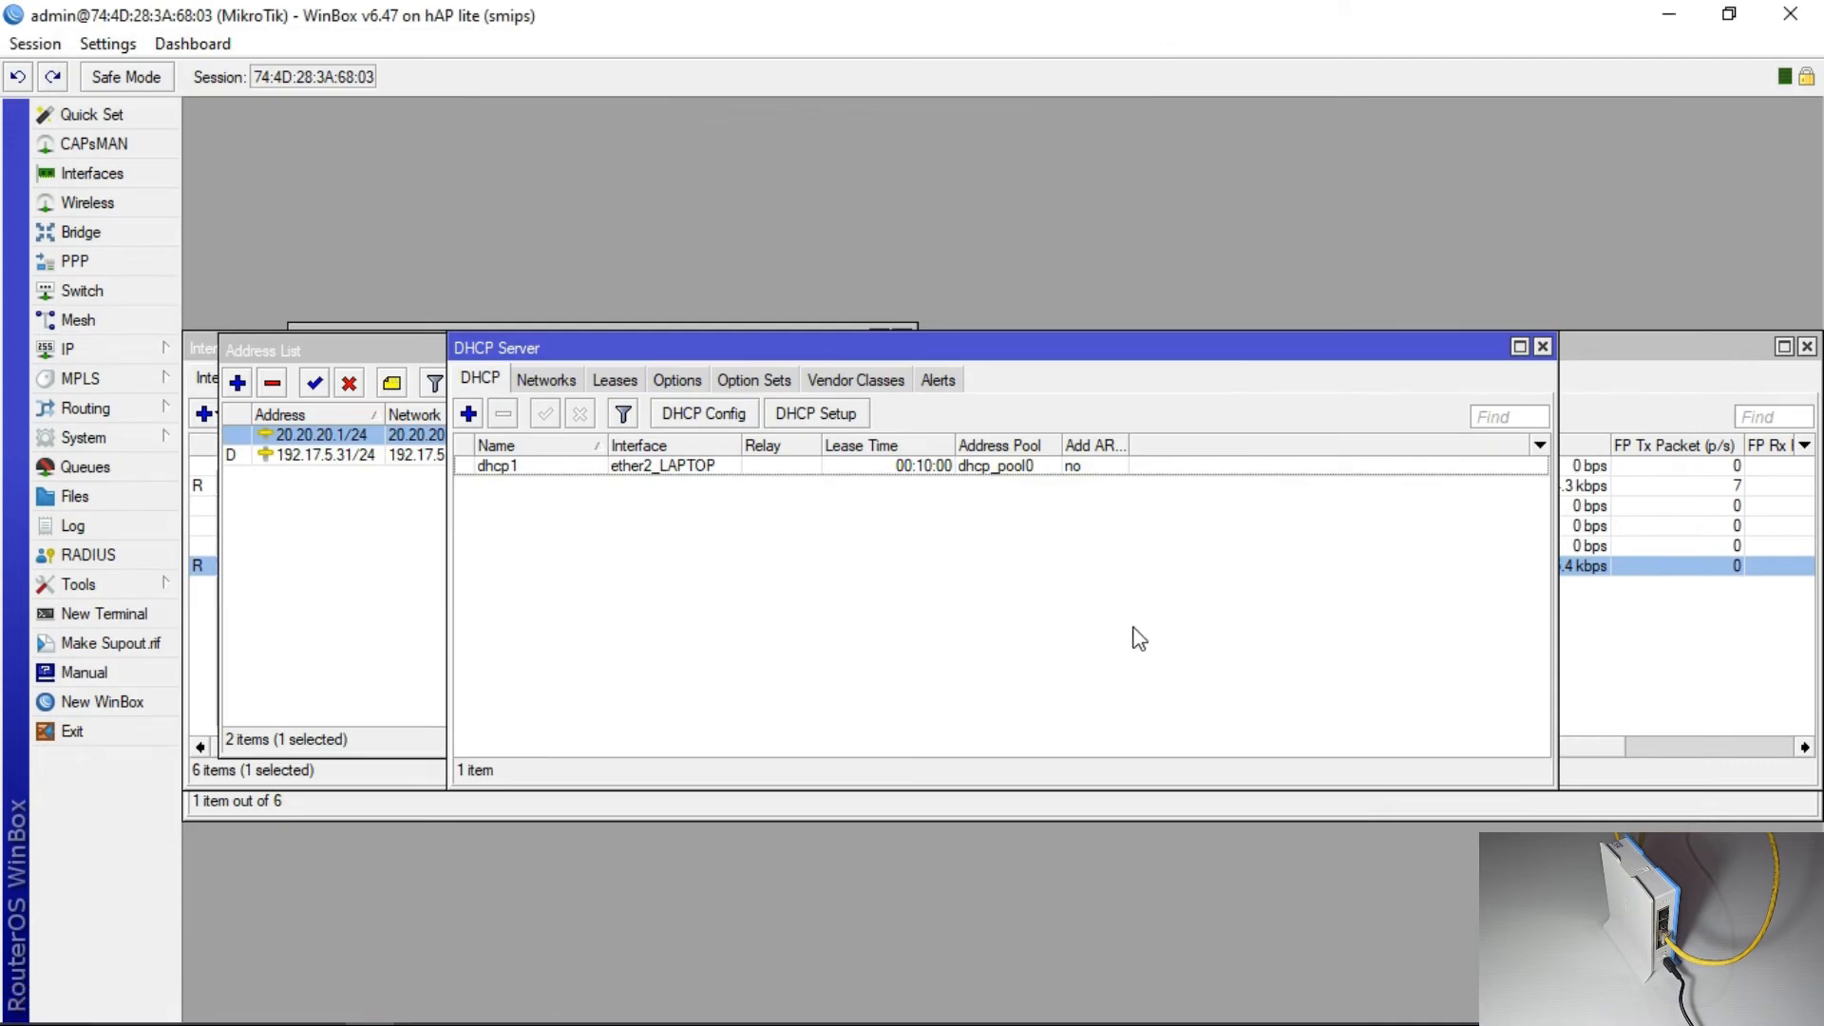
pyautogui.doubleClick(680, 470)
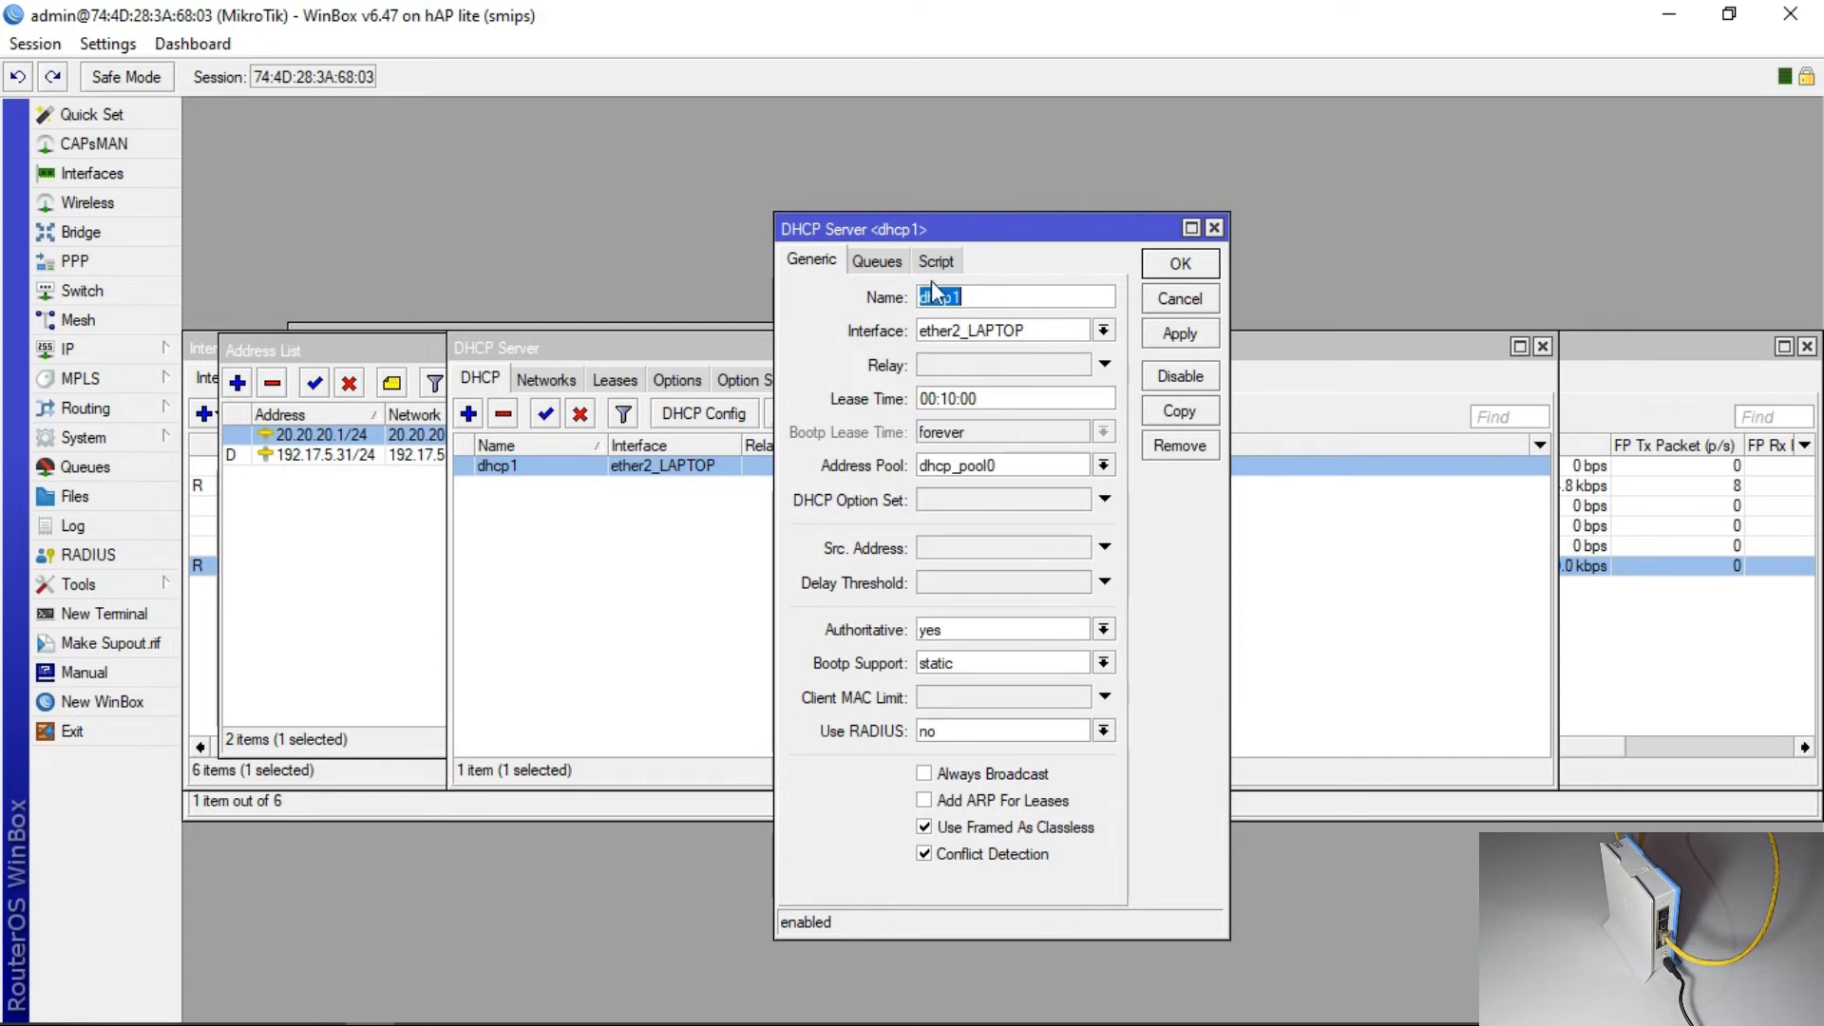
pyautogui.click(1214, 228)
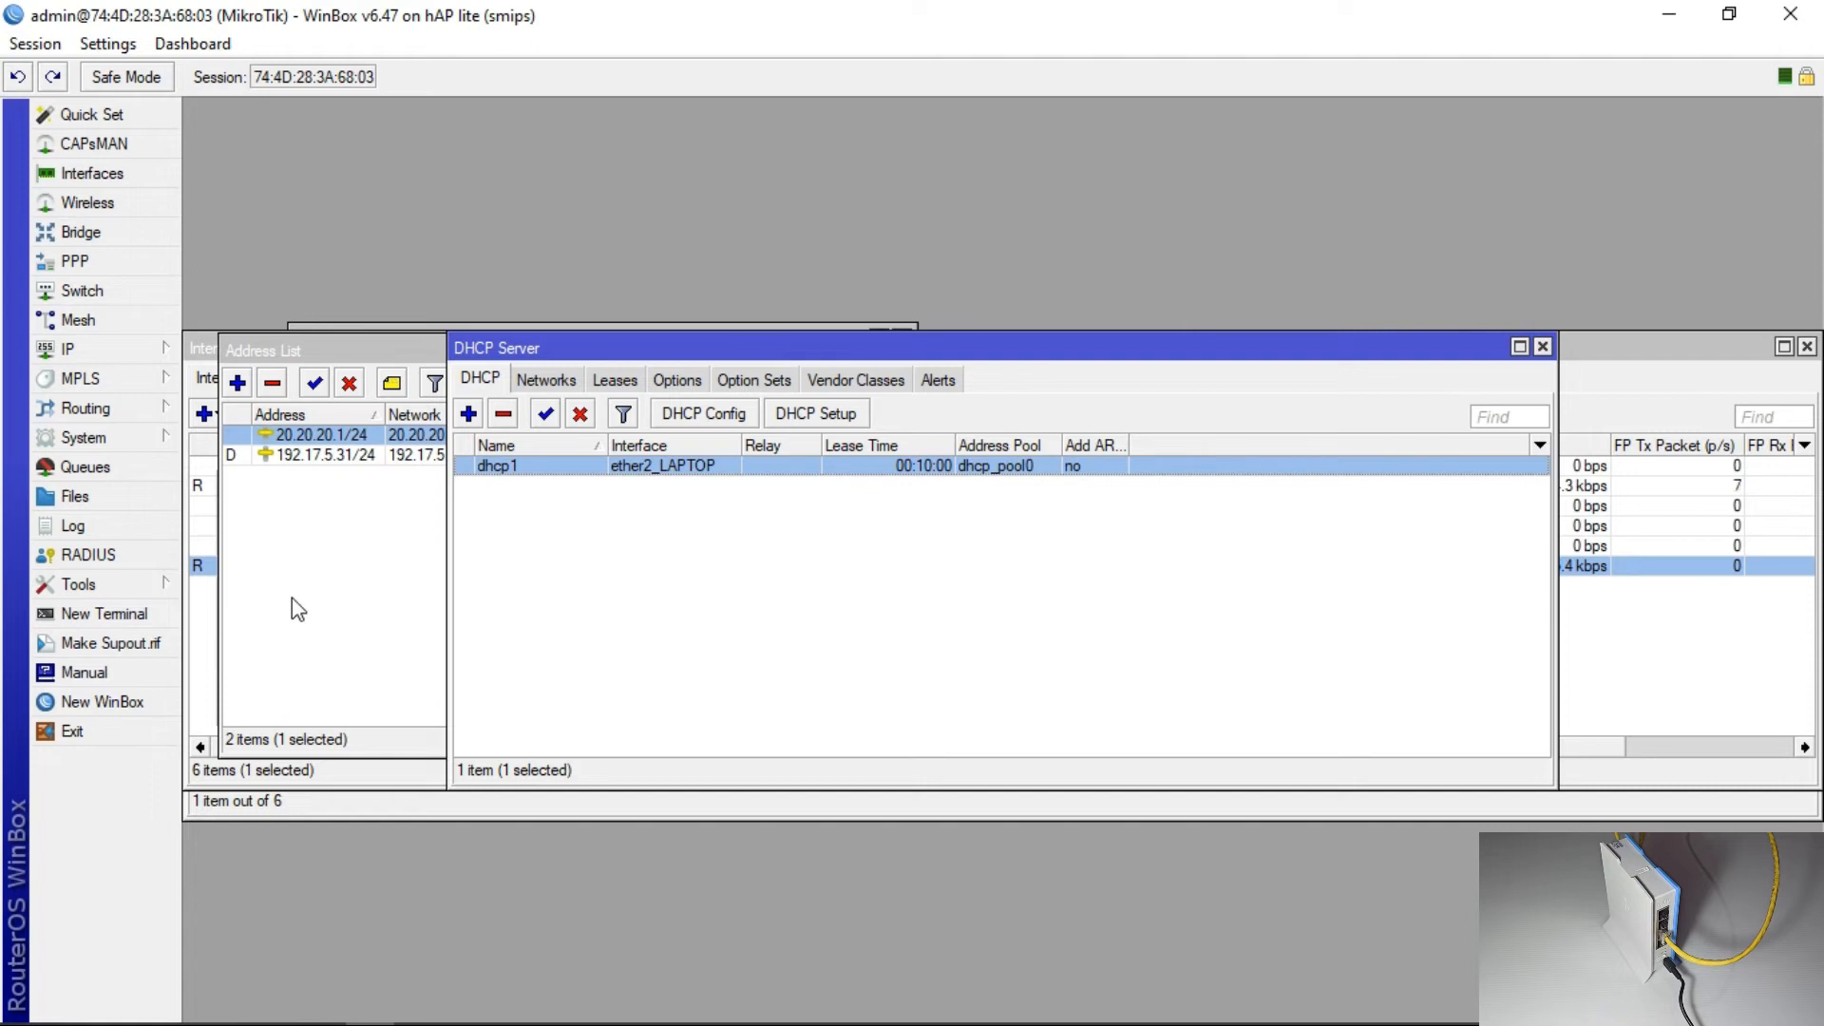
# Return to the Network and Sharing Center and check the Ethernet connection's IP details once more.
pyautogui.moveTo(1145, 1022)
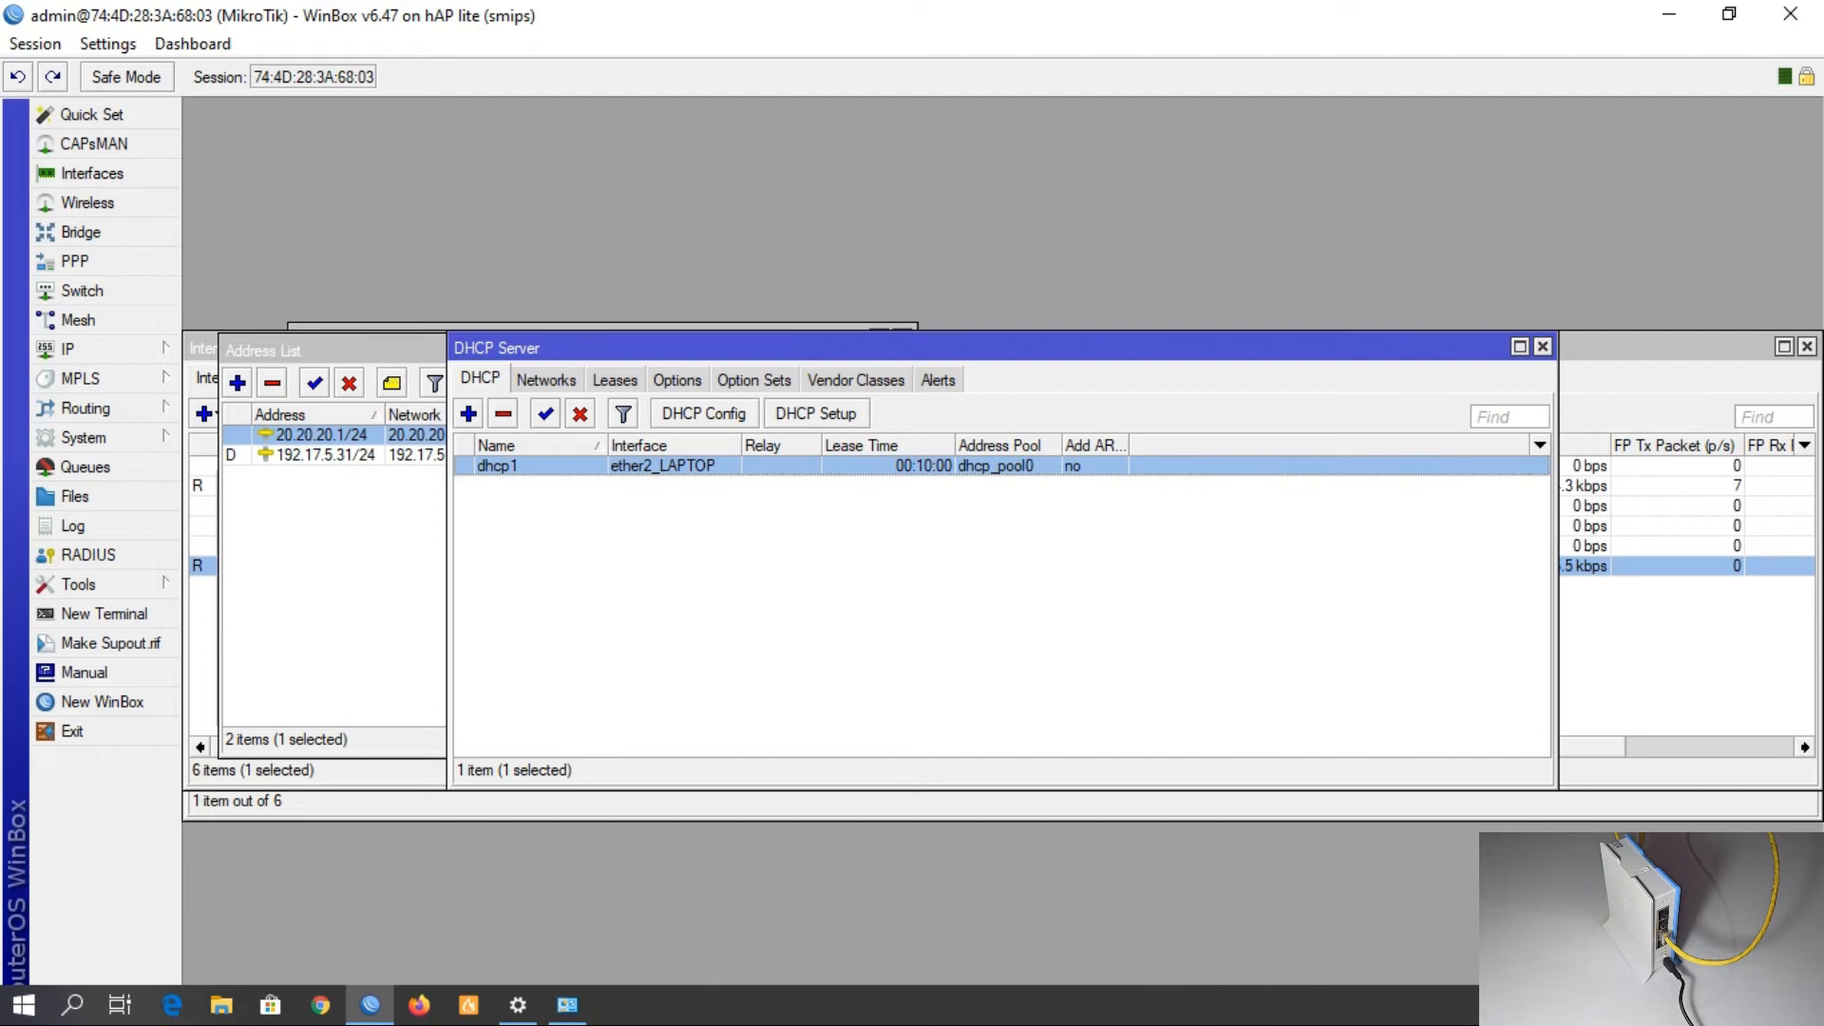
pyautogui.click(567, 1004)
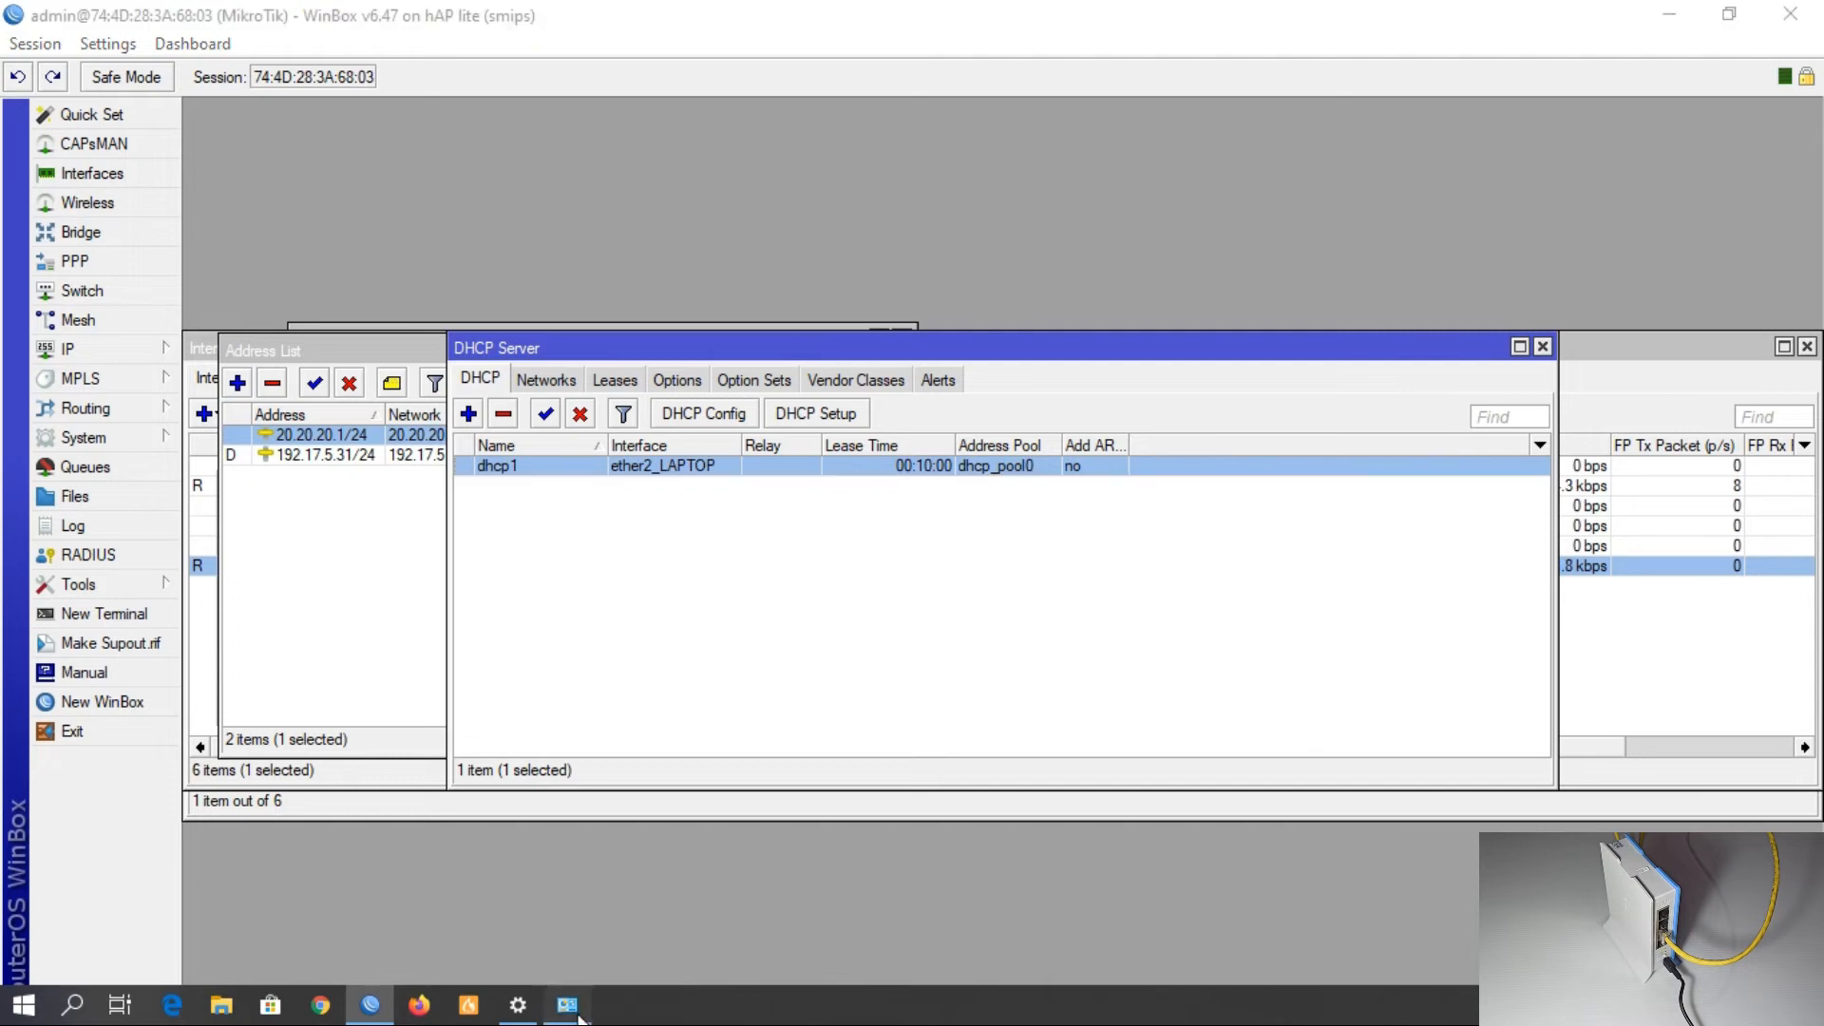
pyautogui.click(1052, 350)
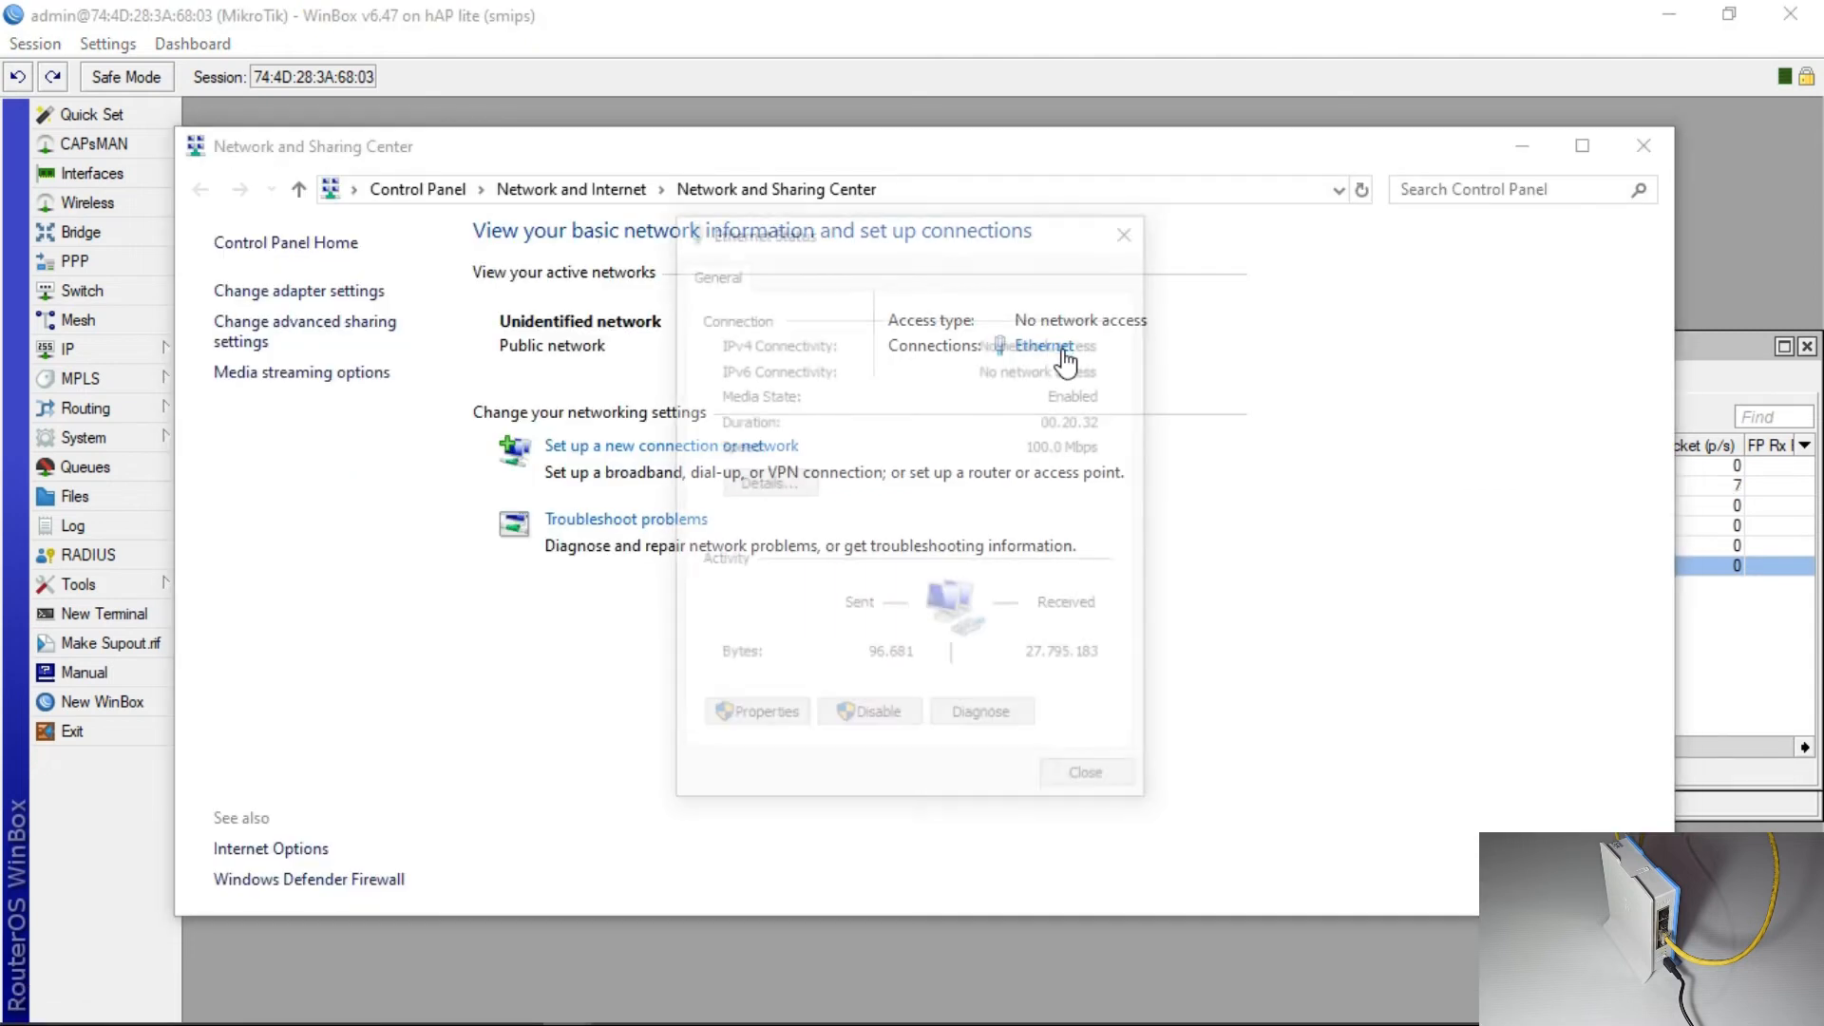
pyautogui.click(791, 487)
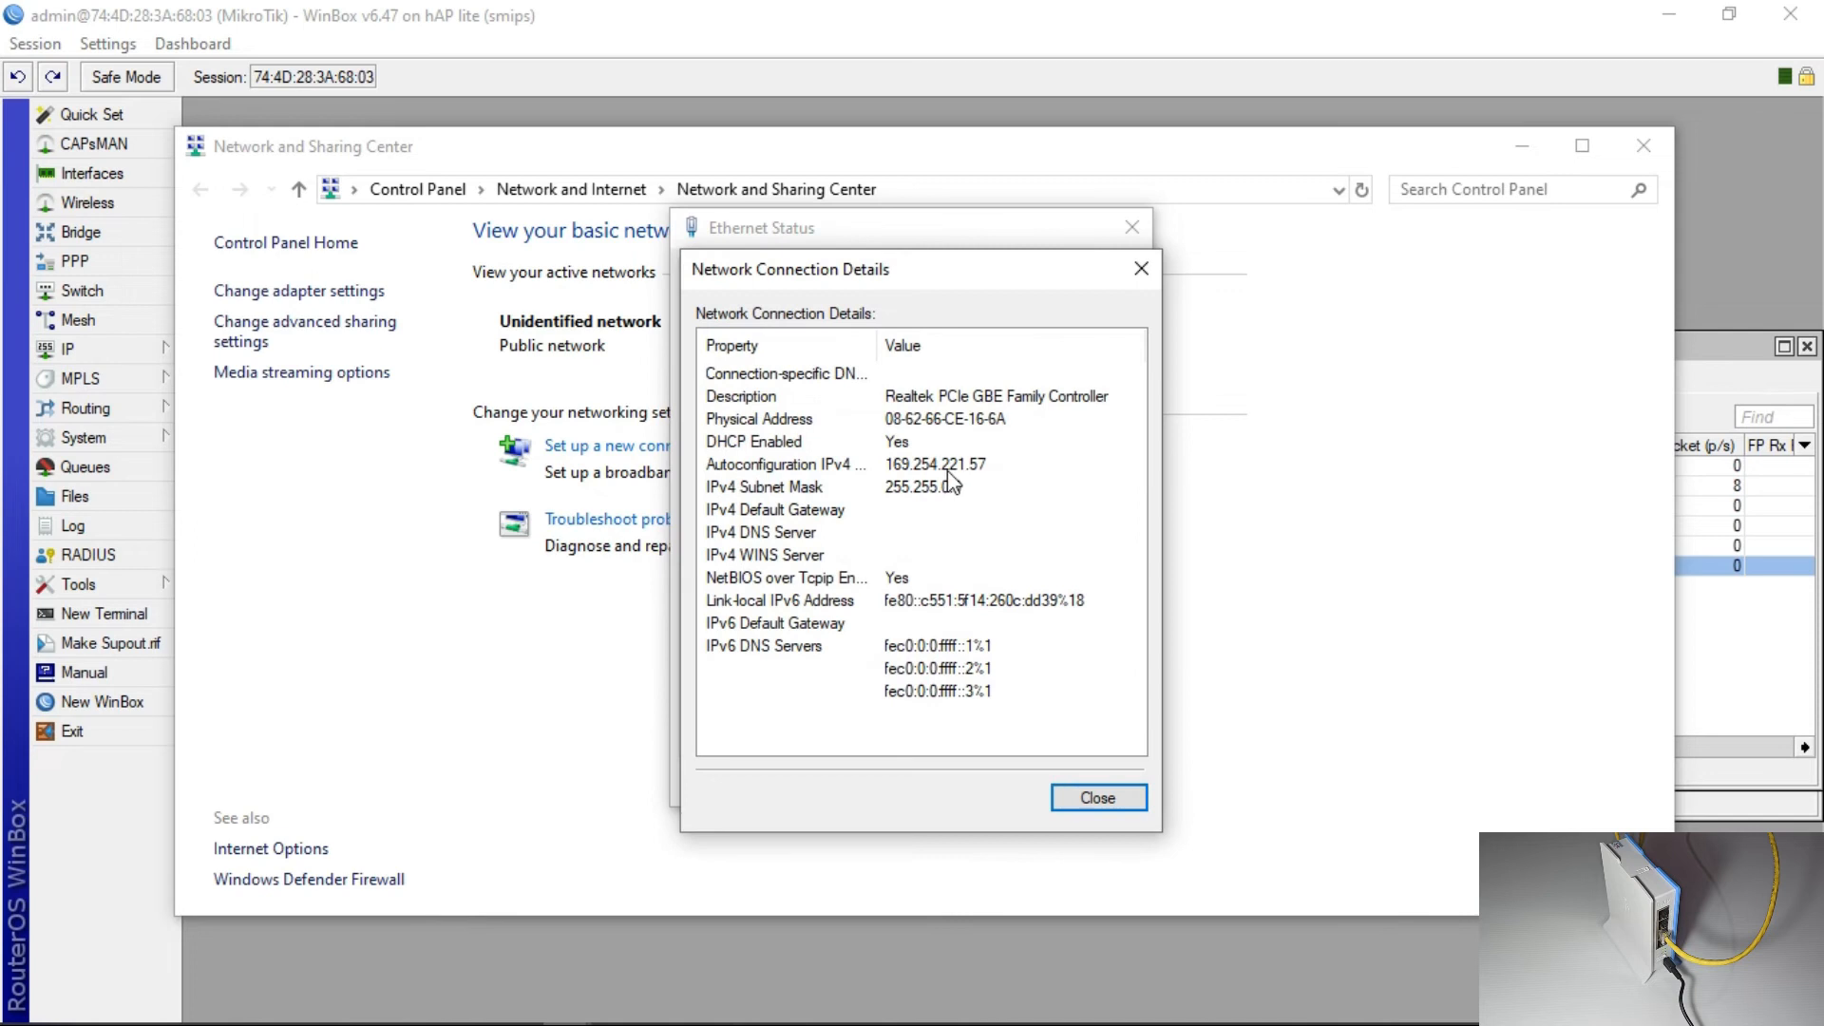
pyautogui.click(1121, 807)
# Switch the Ethernet adapter's IPv4 properties to a manual configuration with the IP address 20.20.20.16.
pyautogui.click(770, 720)
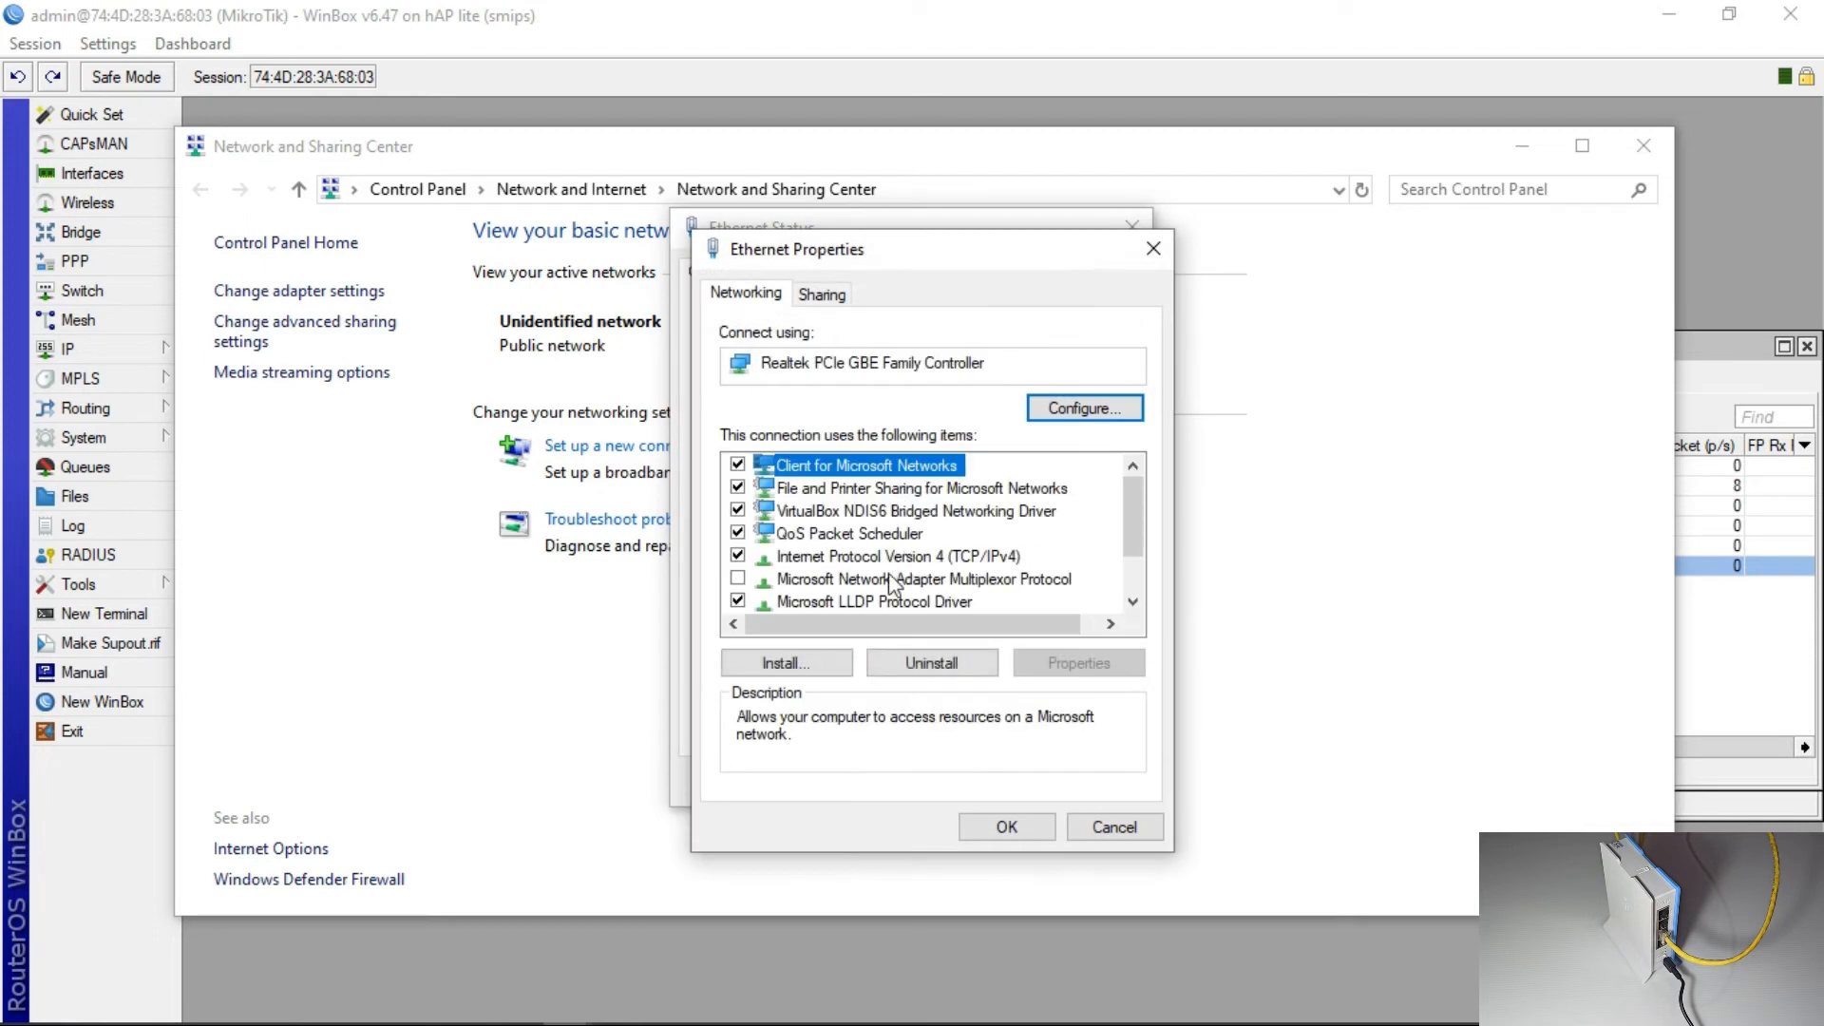
pyautogui.doubleClick(940, 558)
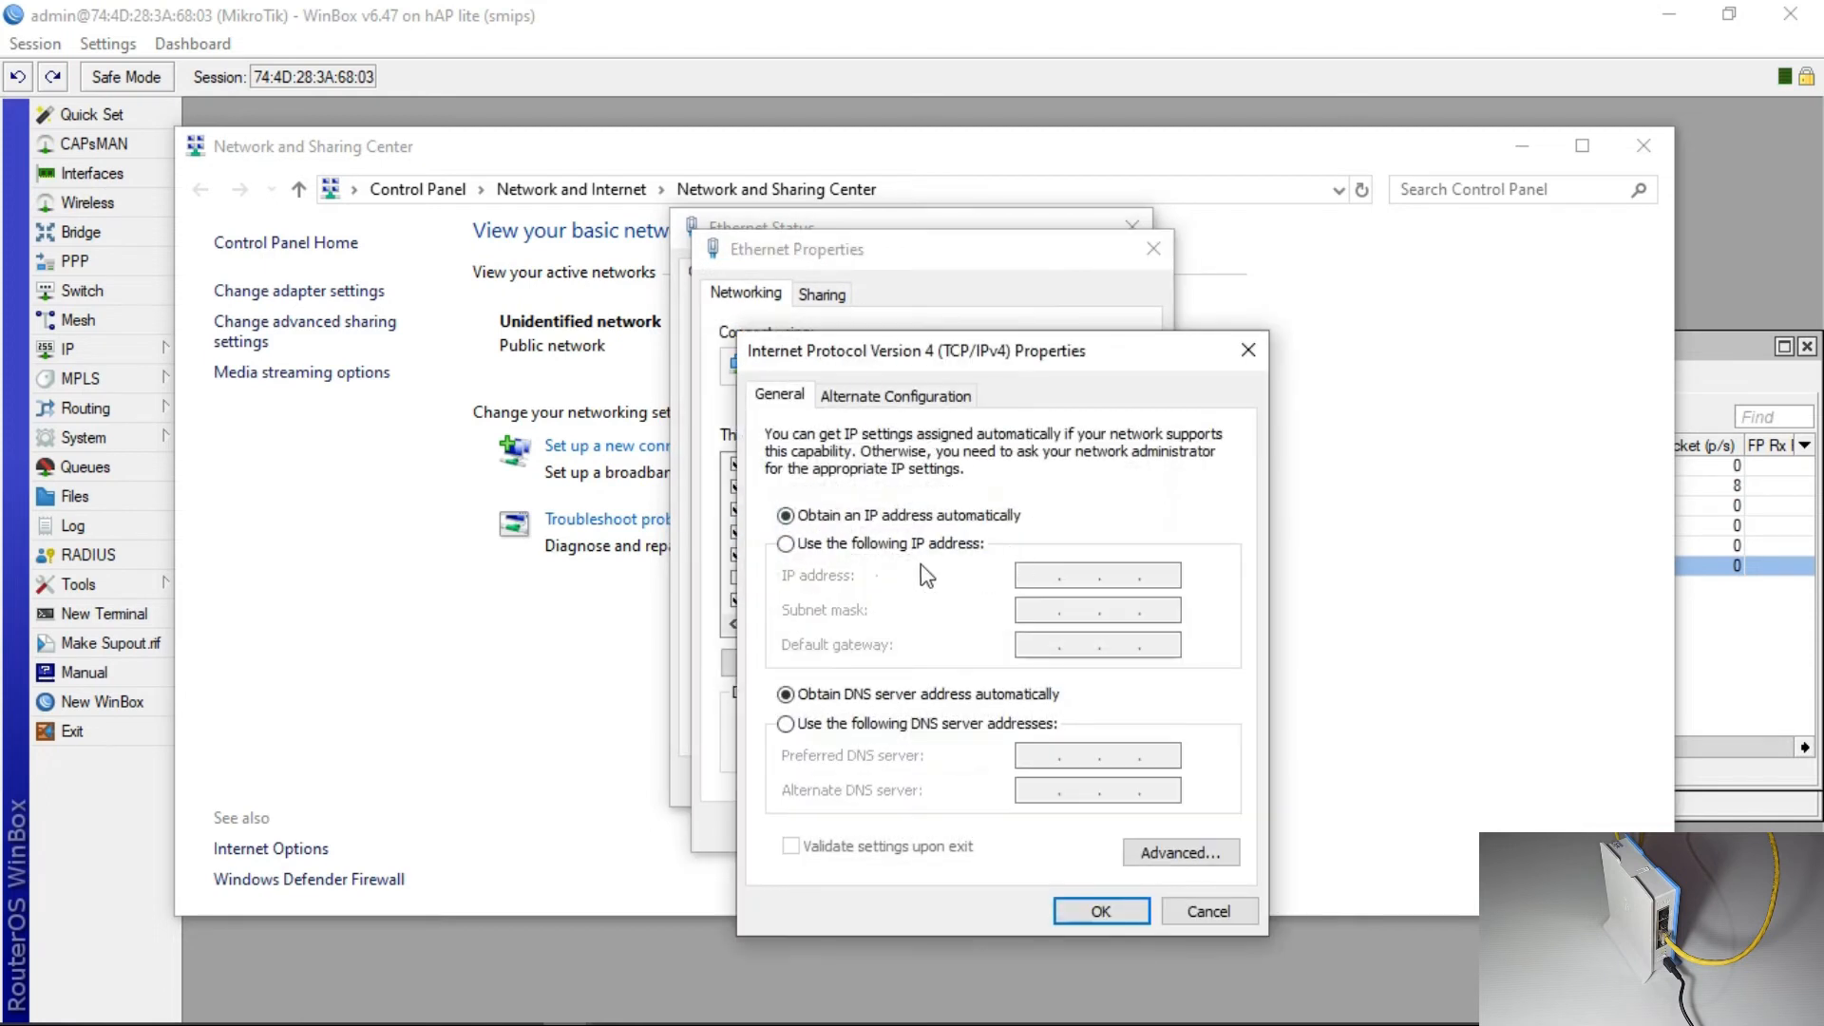
pyautogui.click(903, 543)
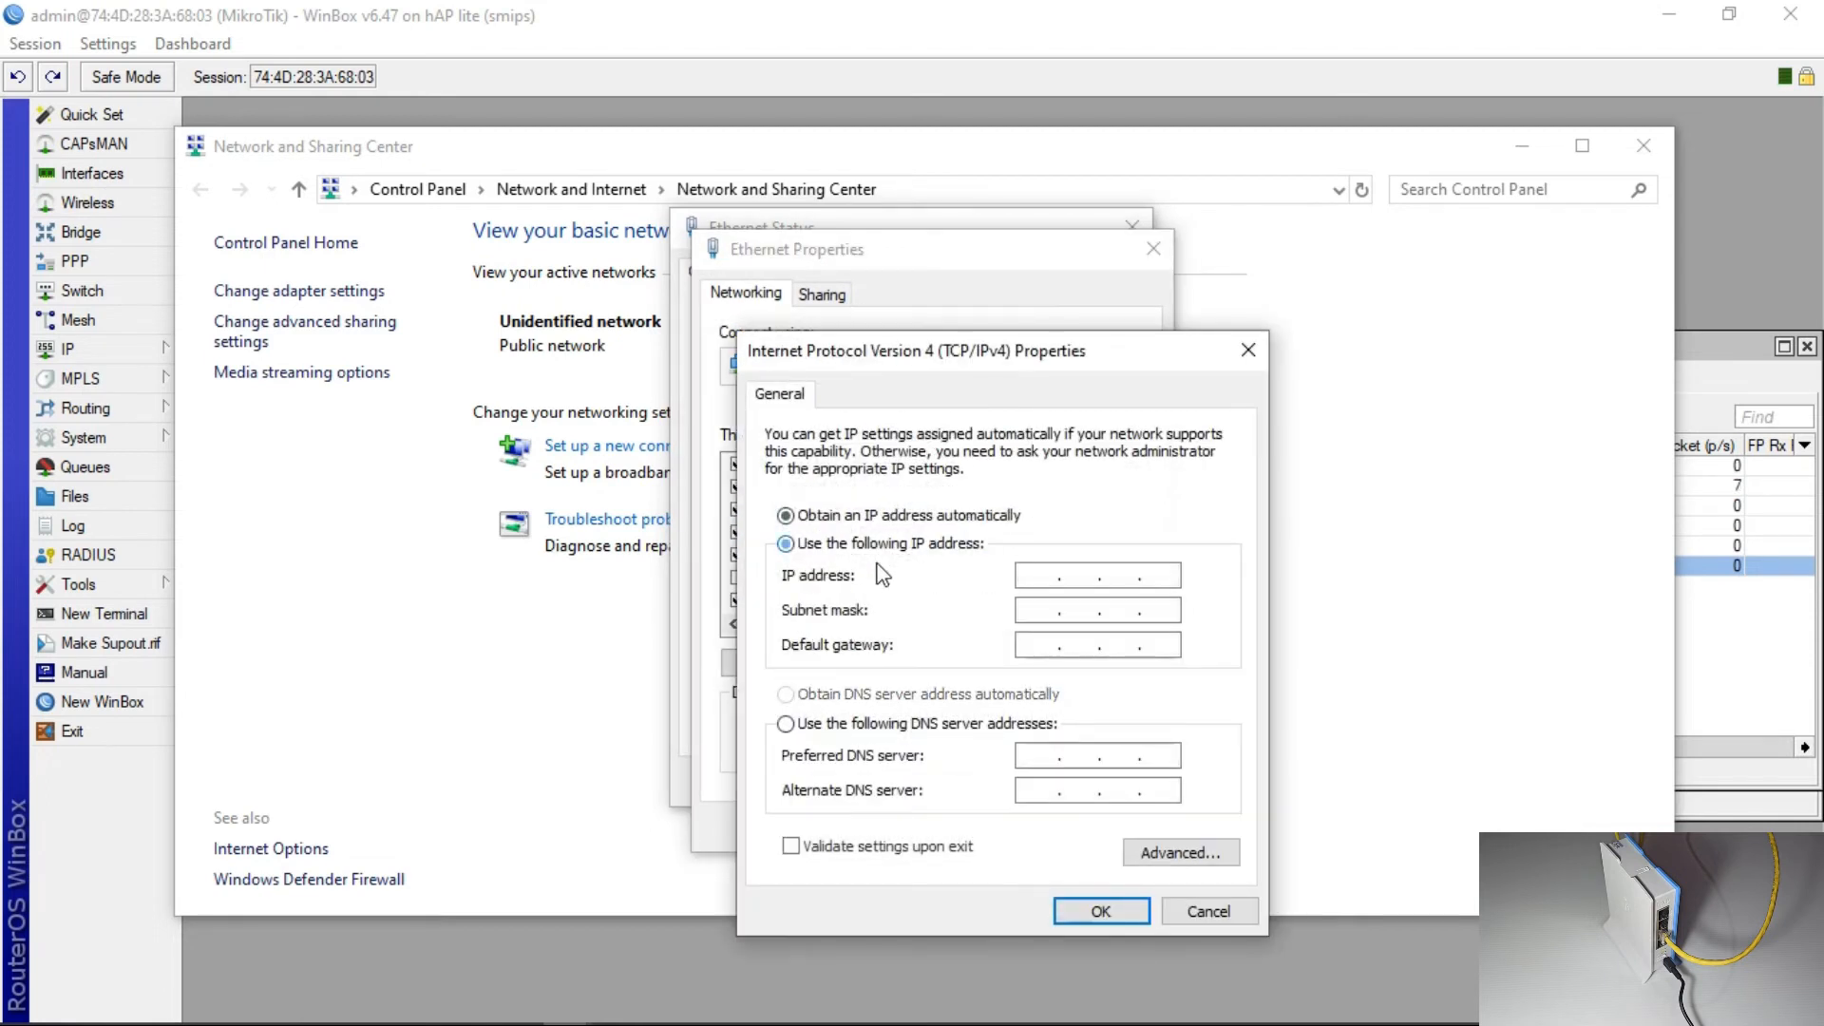
pyautogui.click(1048, 581)
pyautogui.write('20.20.20')
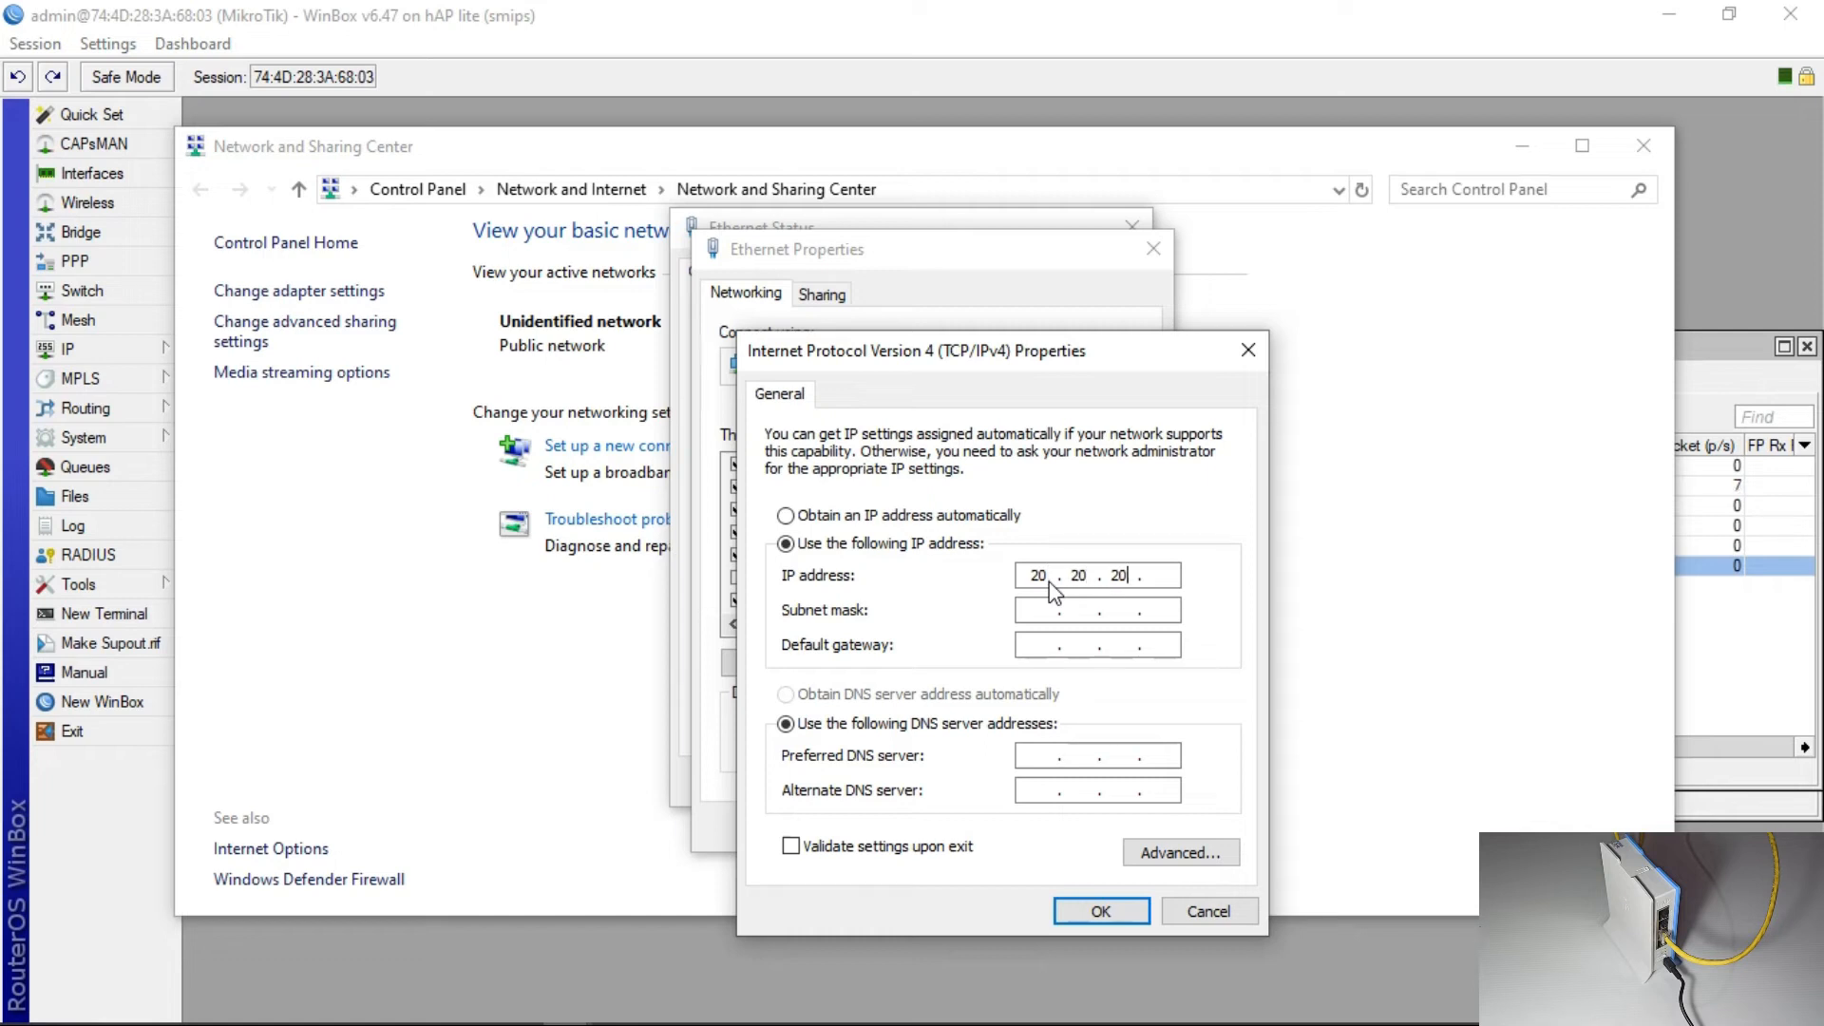
pyautogui.write('.16')
# Enter subnet mask 255.255.255.0 and default gateway 20.20.20.1 for the Ethernet adapter, and begin the preferred DNS server address with 8.
pyautogui.press('Tab')
pyautogui.write('255 . 255')
pyautogui.press('Tab')
pyautogui.write('20.20.20.1')
pyautogui.click(1041, 760)
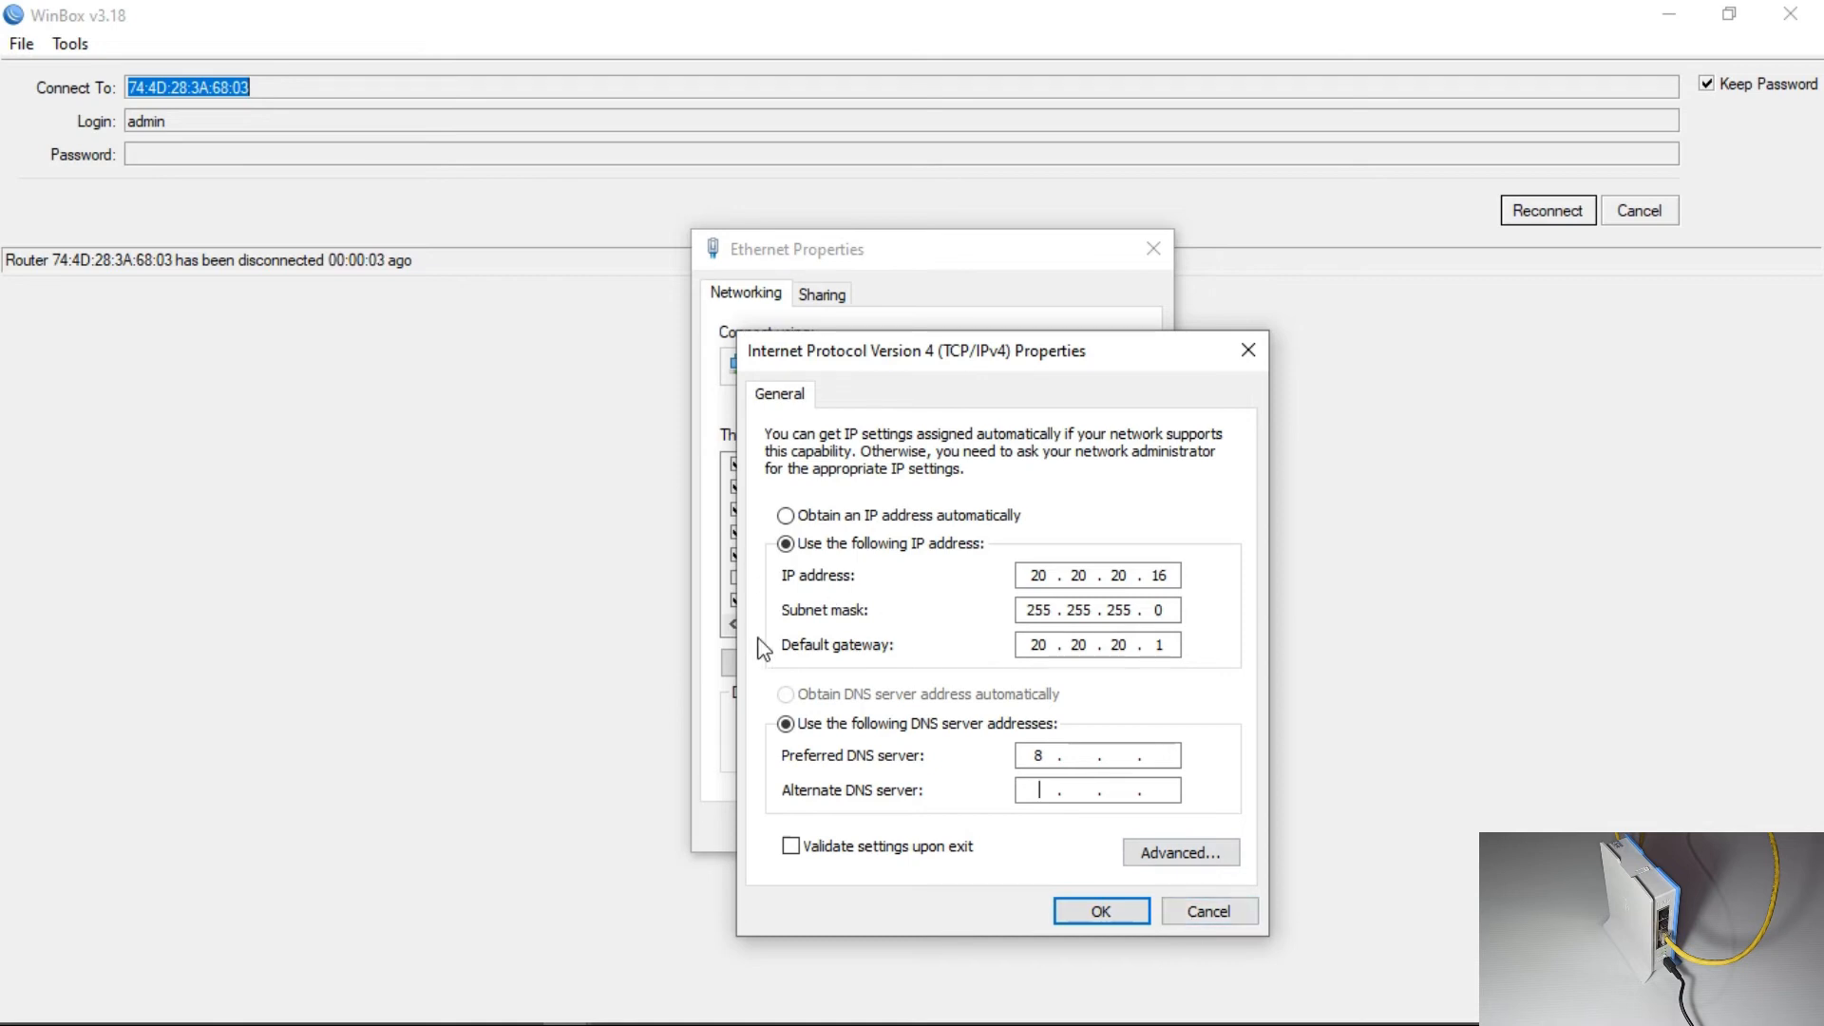
pyautogui.press('Tab')
# Set the Ethernet adapter to obtain its IP address and DNS server address automatically, apply the properties and close the Ethernet status.
pyautogui.click(809, 517)
pyautogui.click(786, 695)
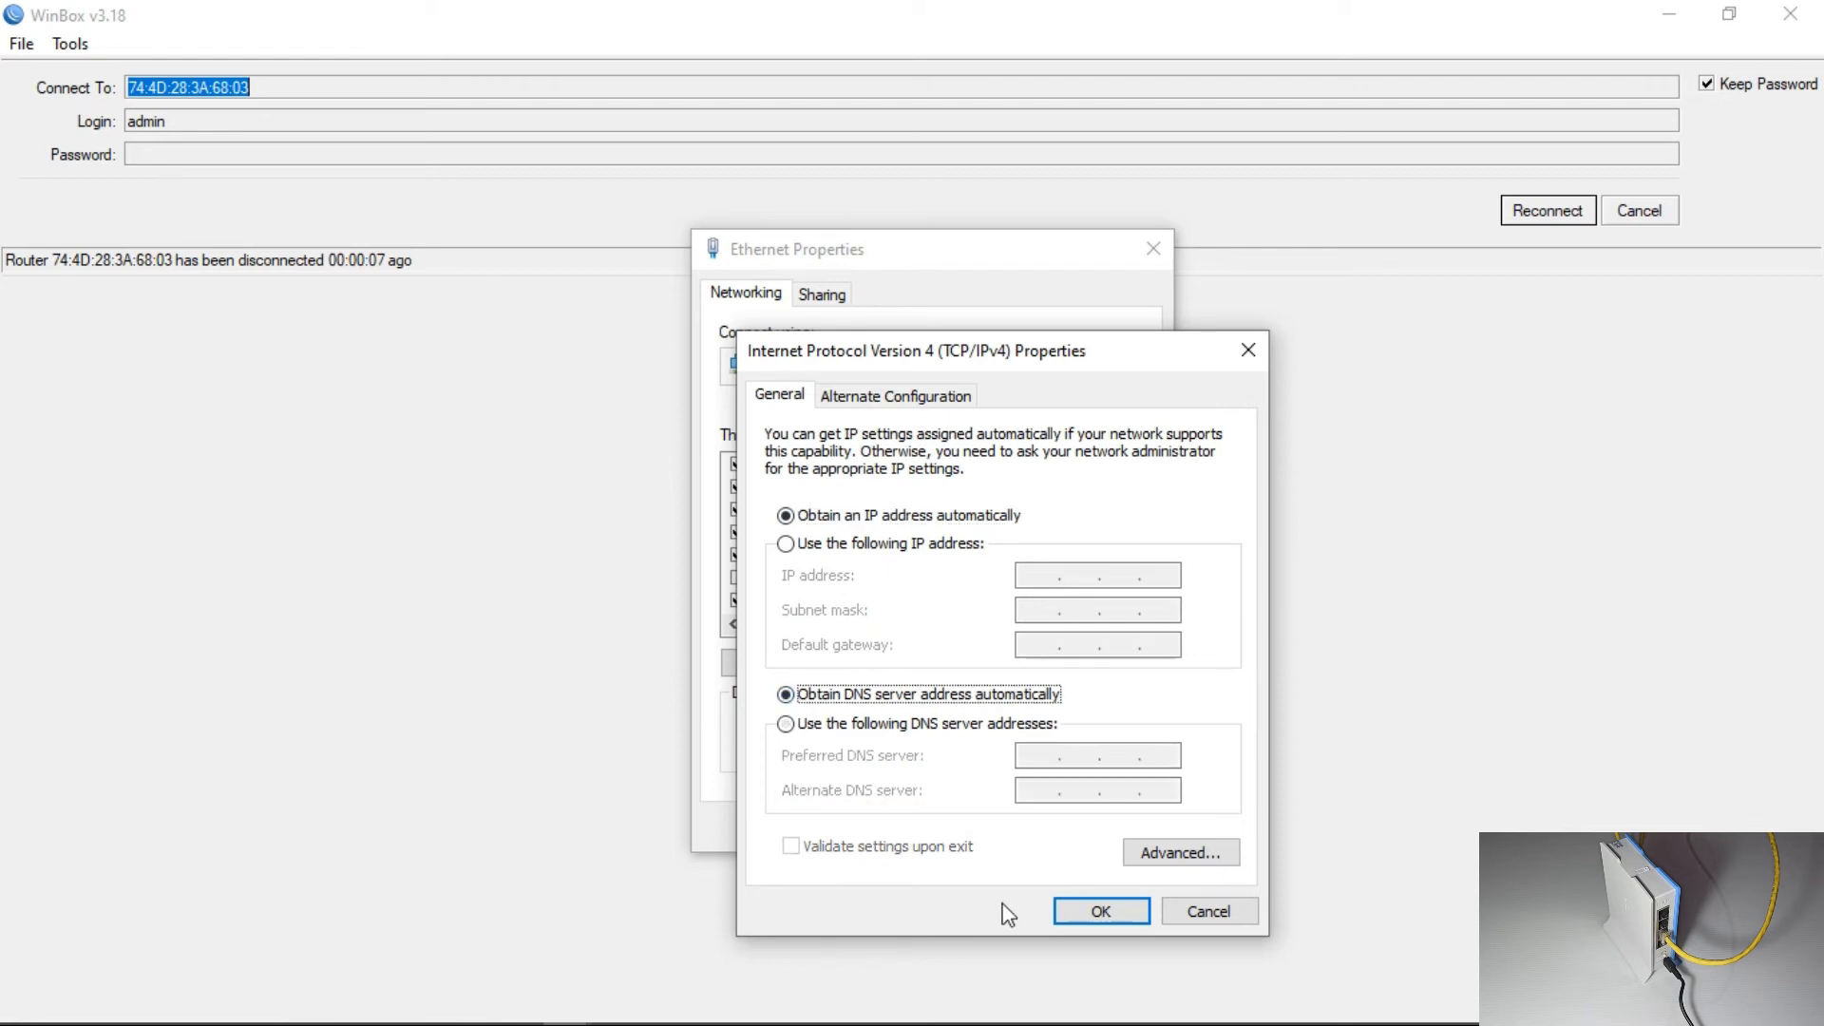
pyautogui.click(1083, 909)
pyautogui.click(1009, 828)
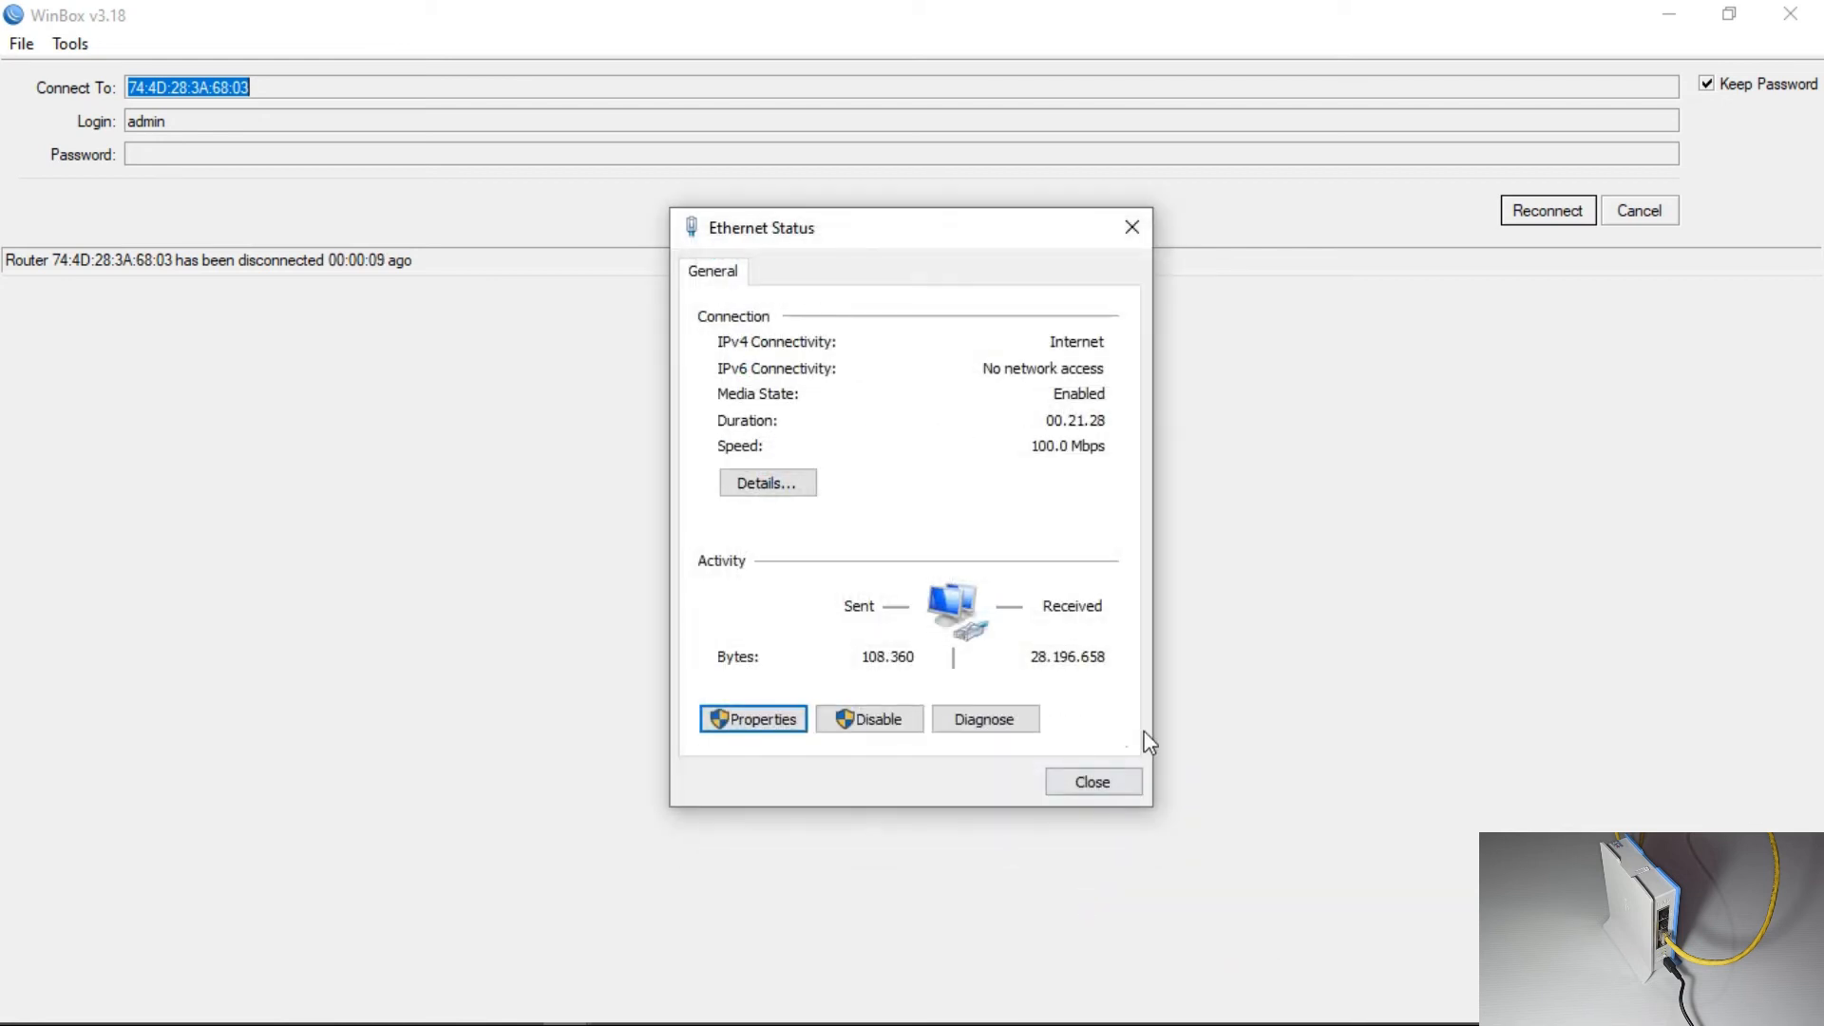
pyautogui.click(1092, 781)
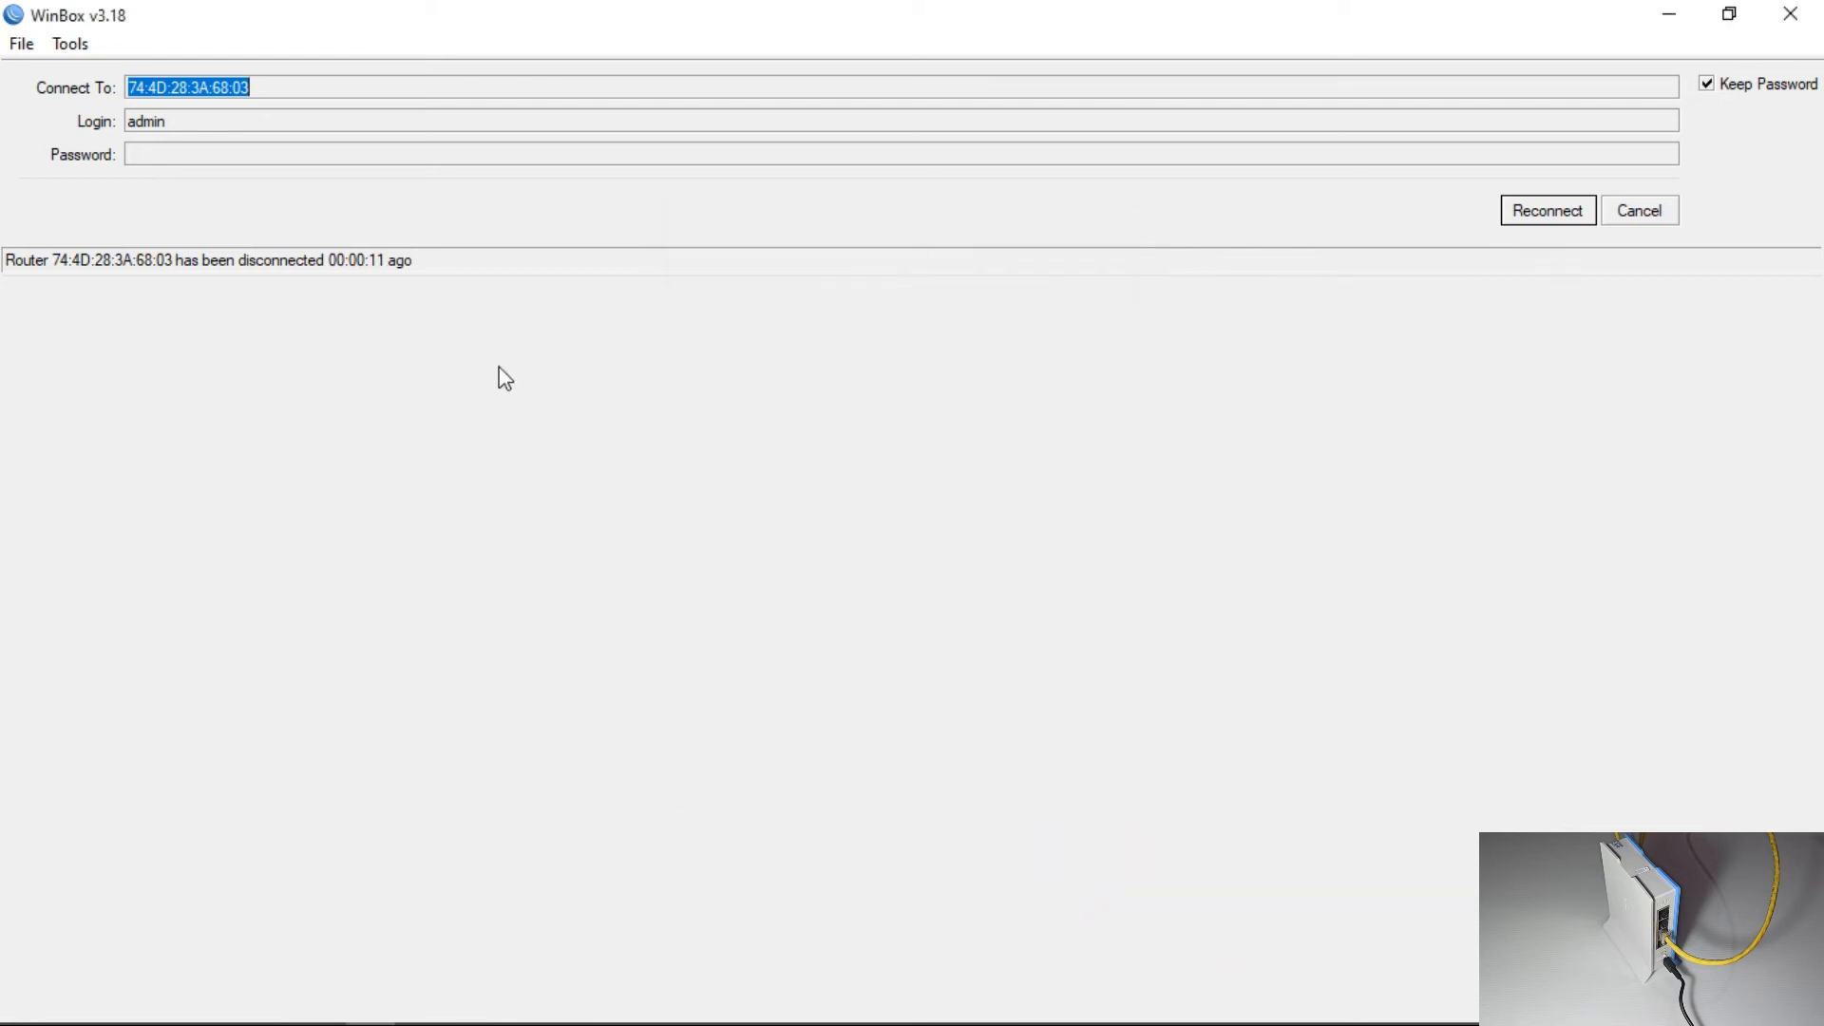
# Reconnect WinBox to the router and check the laptop's current network connection in the Windows network list.
pyautogui.click(1532, 219)
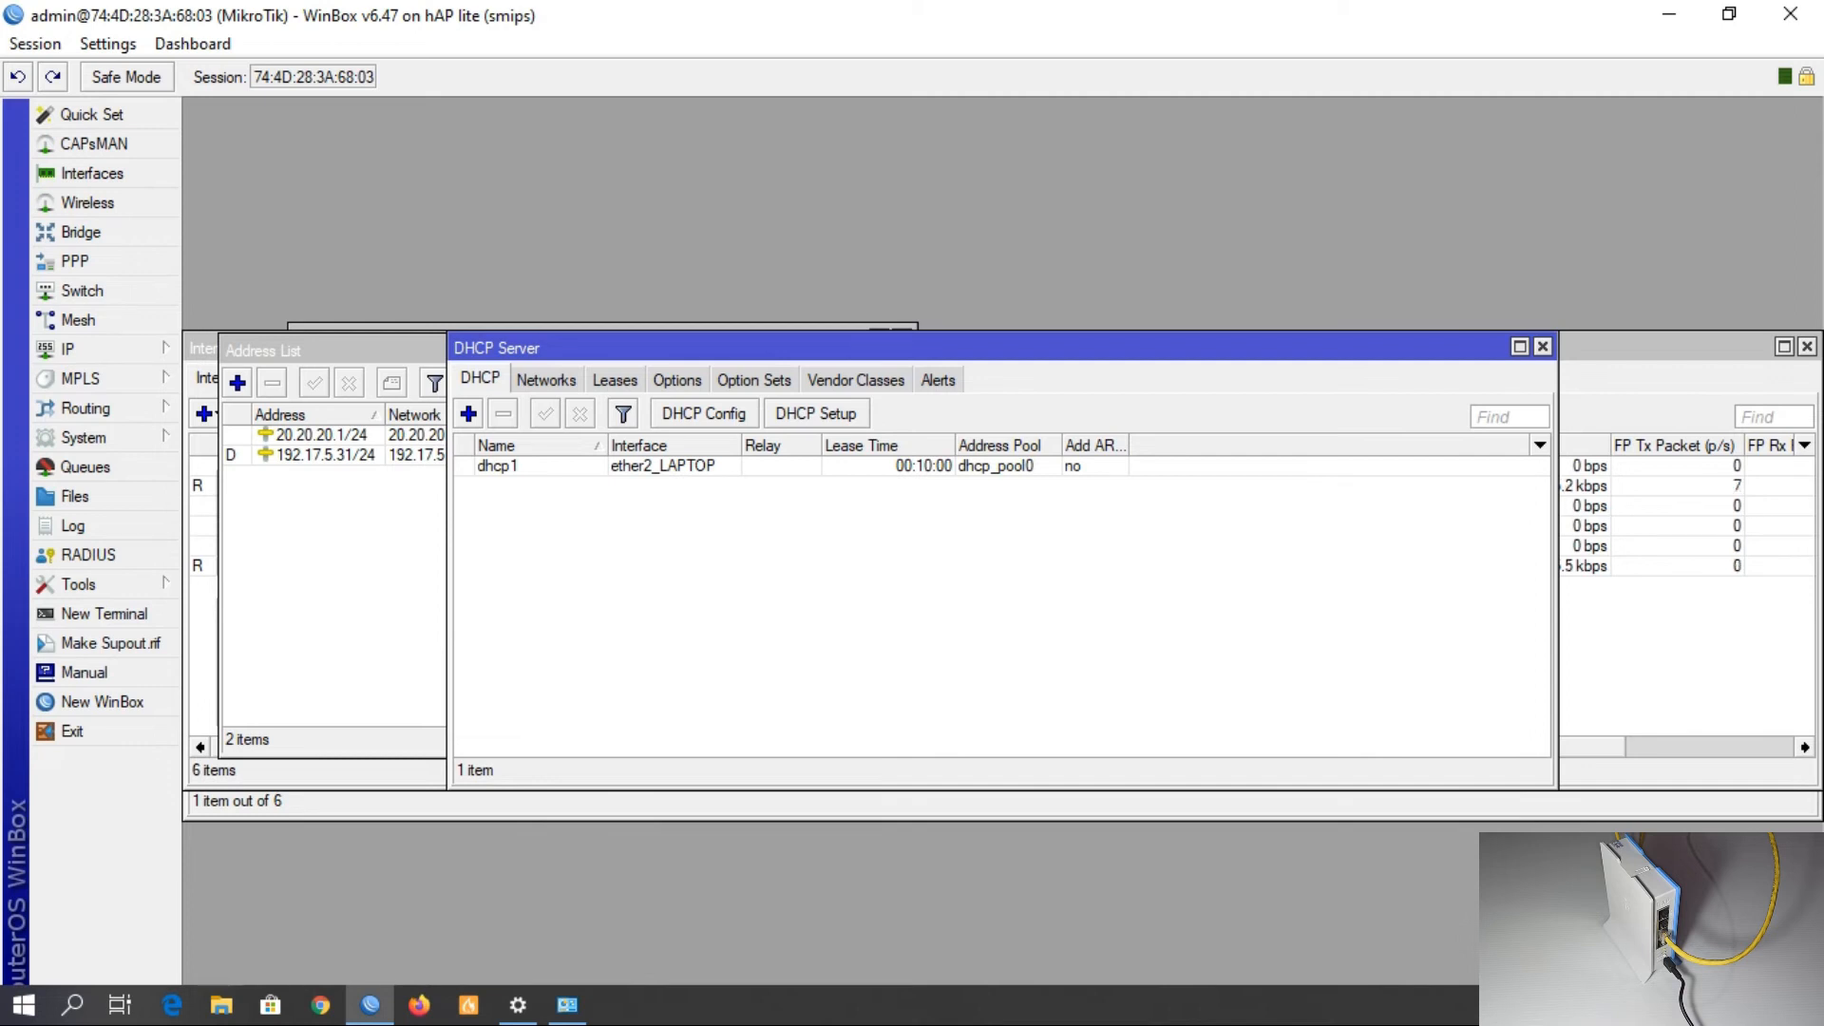
pyautogui.click(1700, 1005)
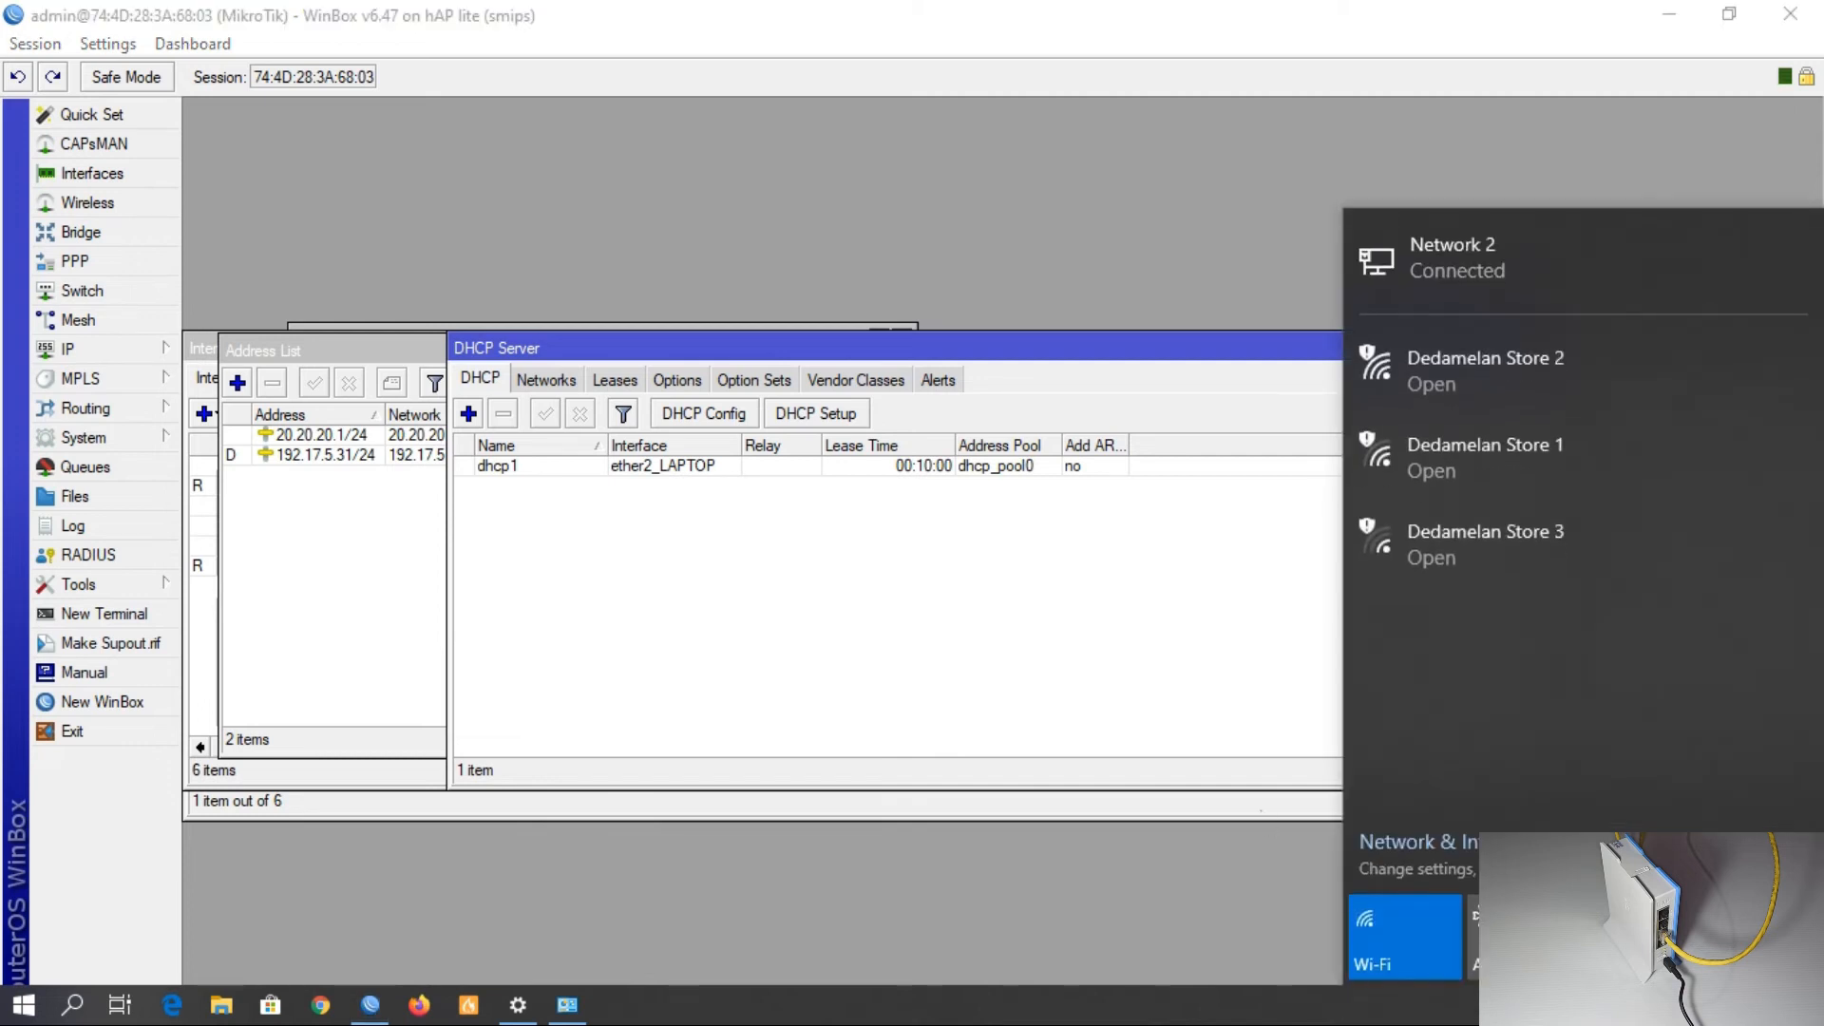
pyautogui.click(881, 706)
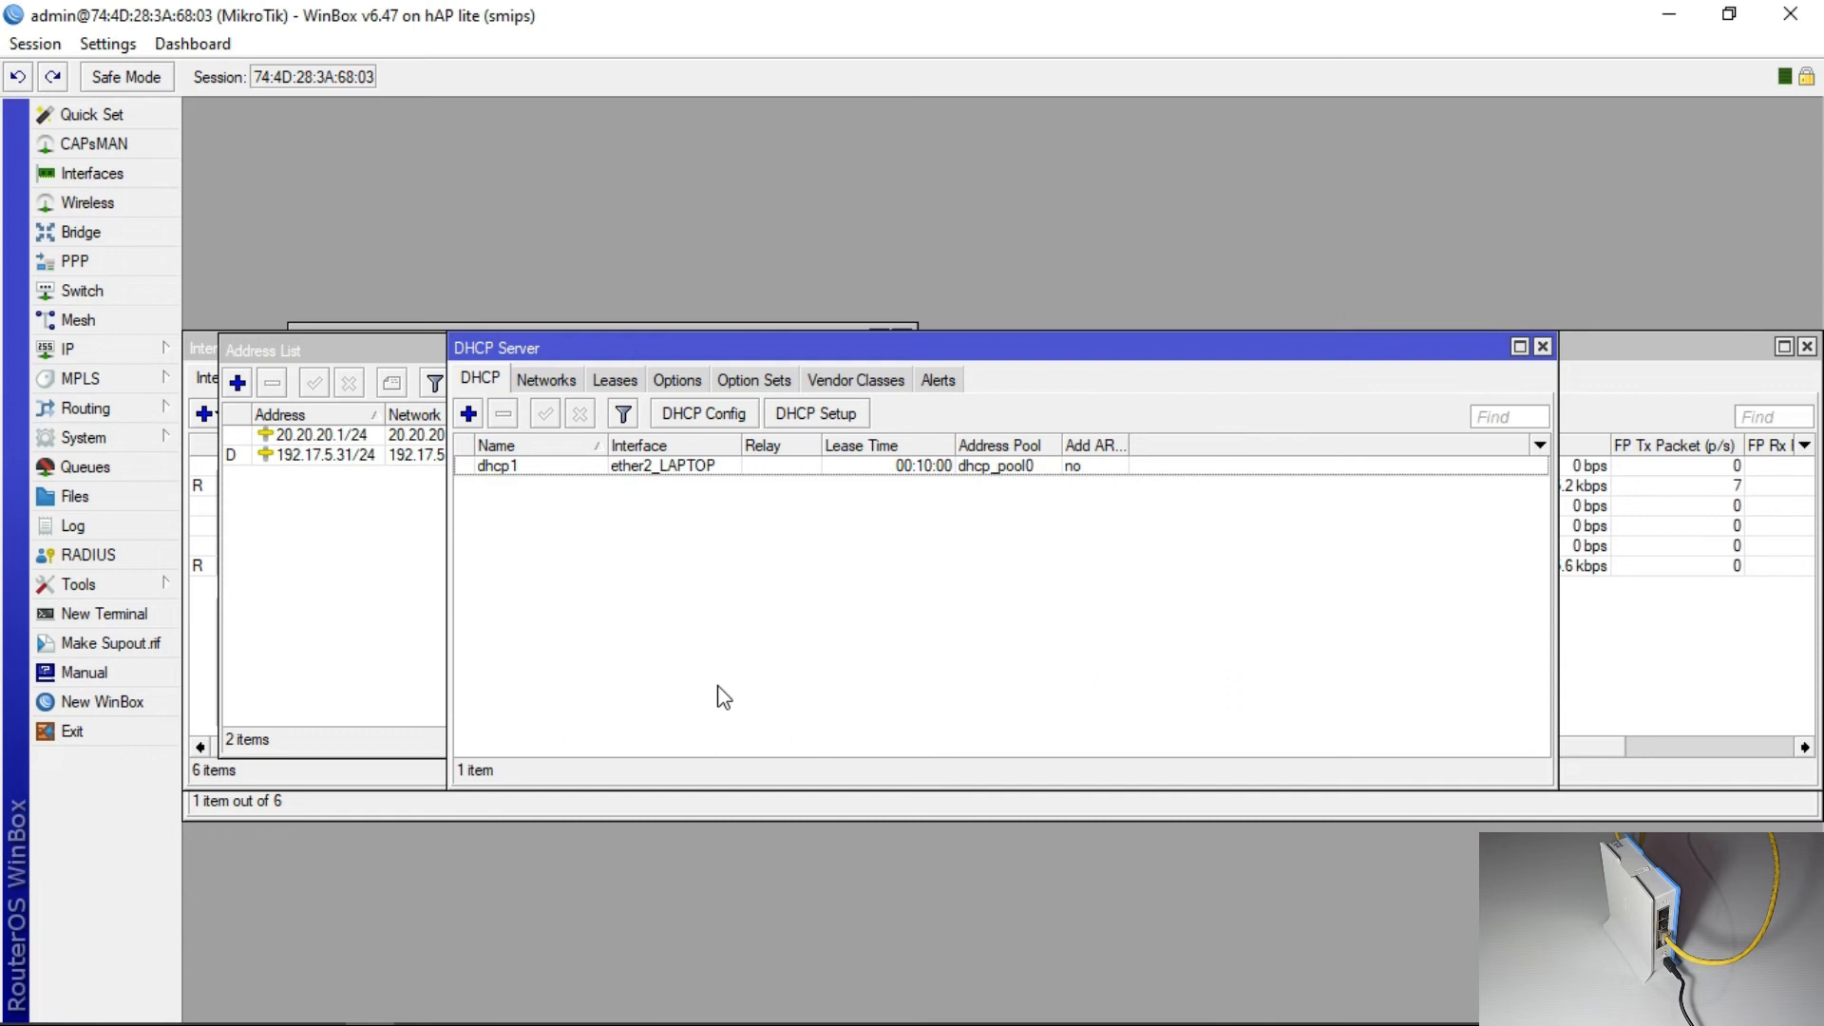
# Switch to Chrome, test internet access by opening and reloading speedtest.cbn.id, and close the browser.
pyautogui.moveTo(1088, 1024)
pyautogui.click(328, 1016)
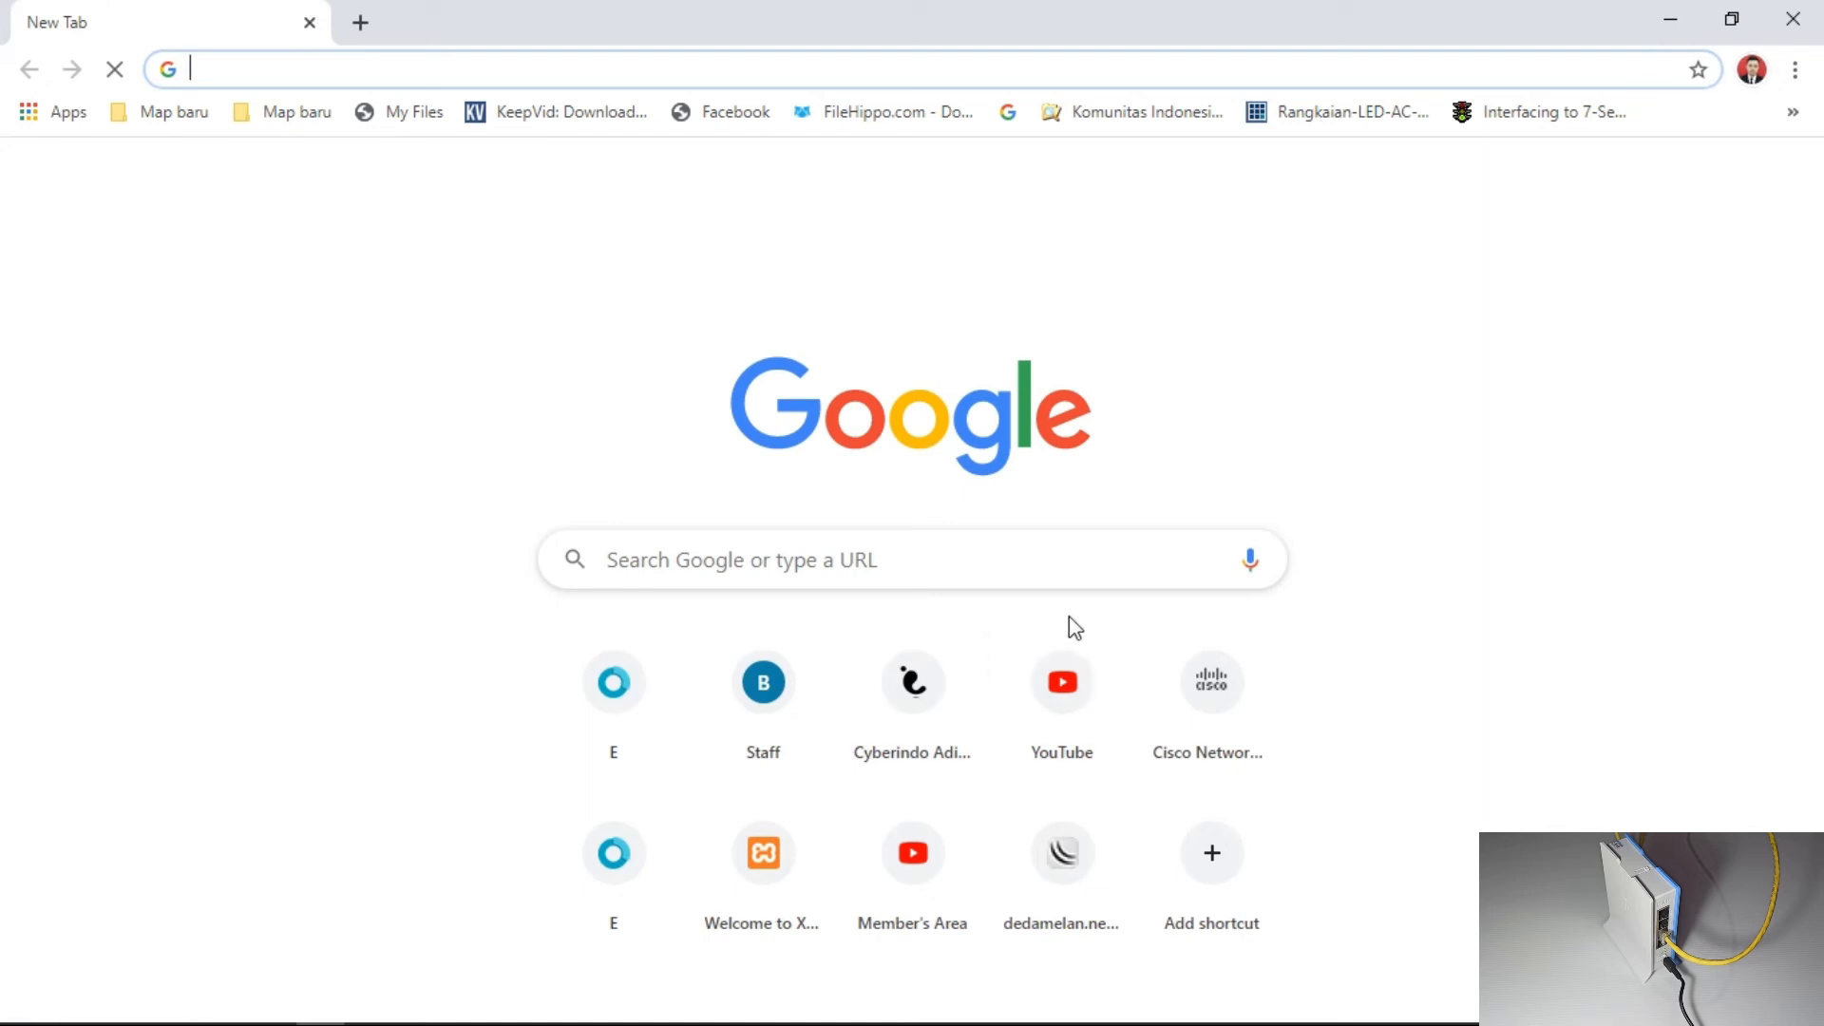
pyautogui.click(932, 743)
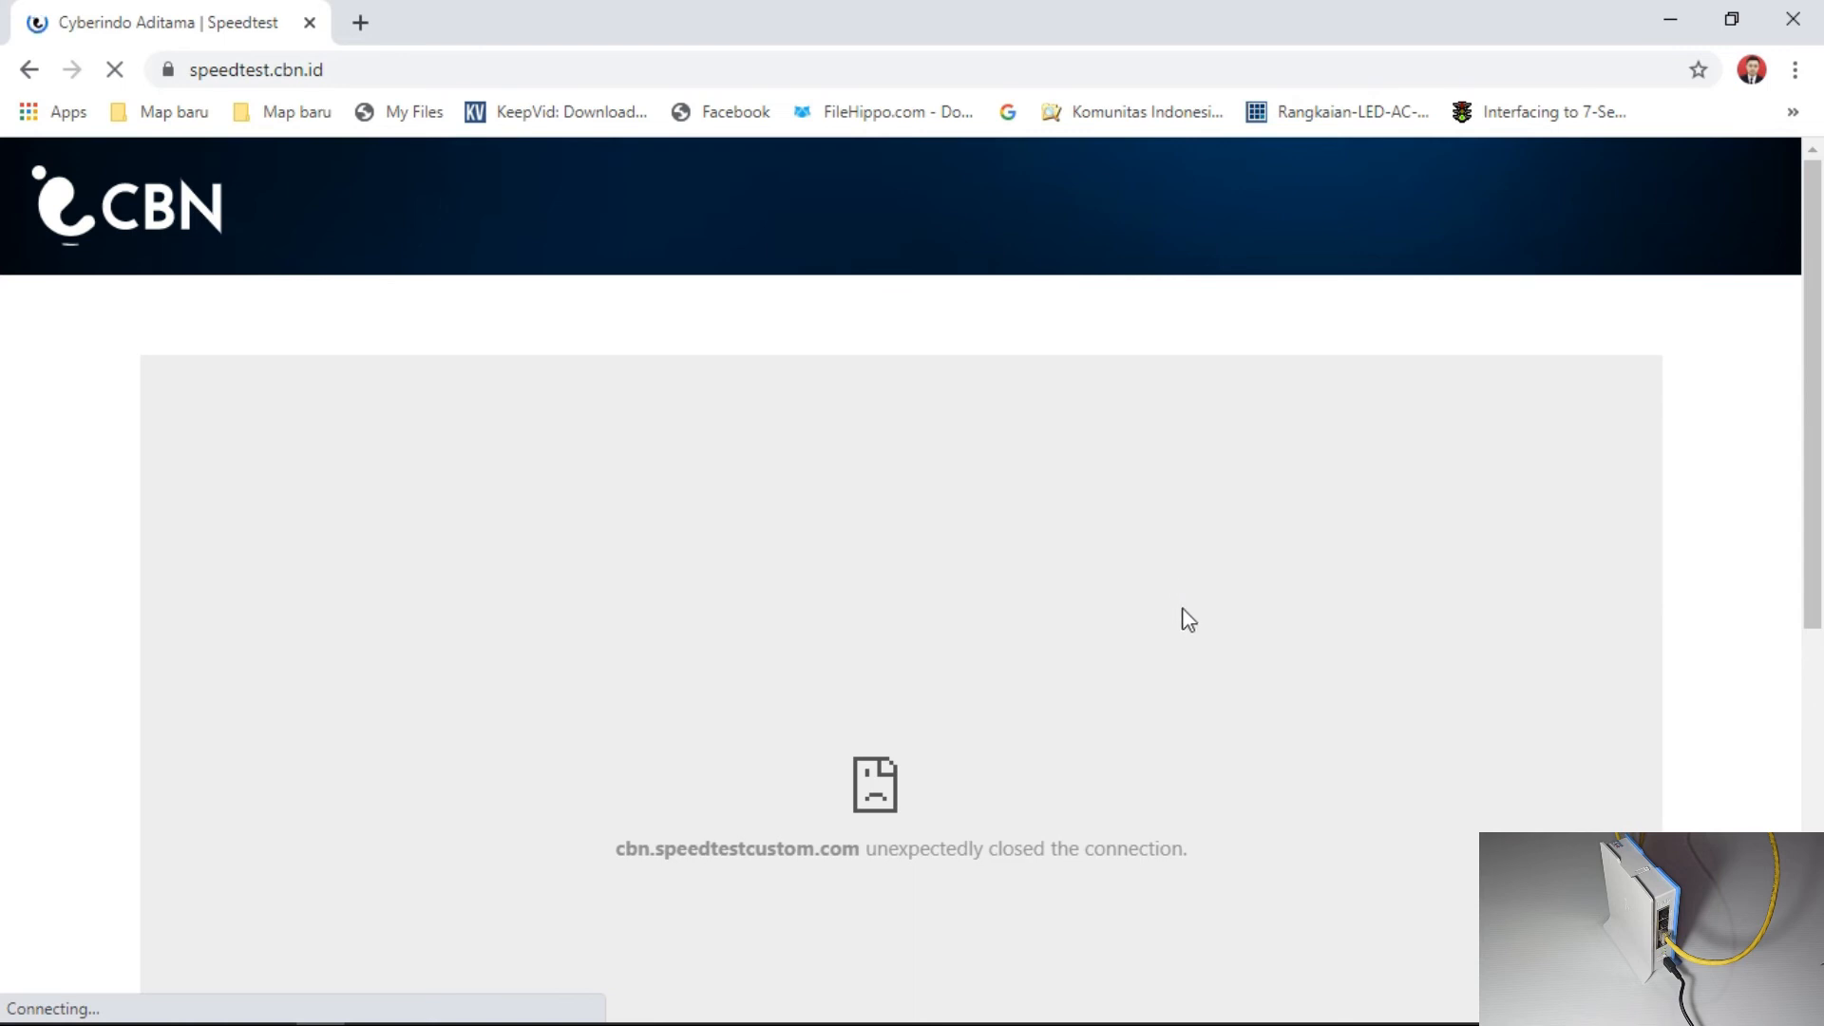
pyautogui.scroll(-6, 1187, 619)
pyautogui.scroll(6, 1187, 620)
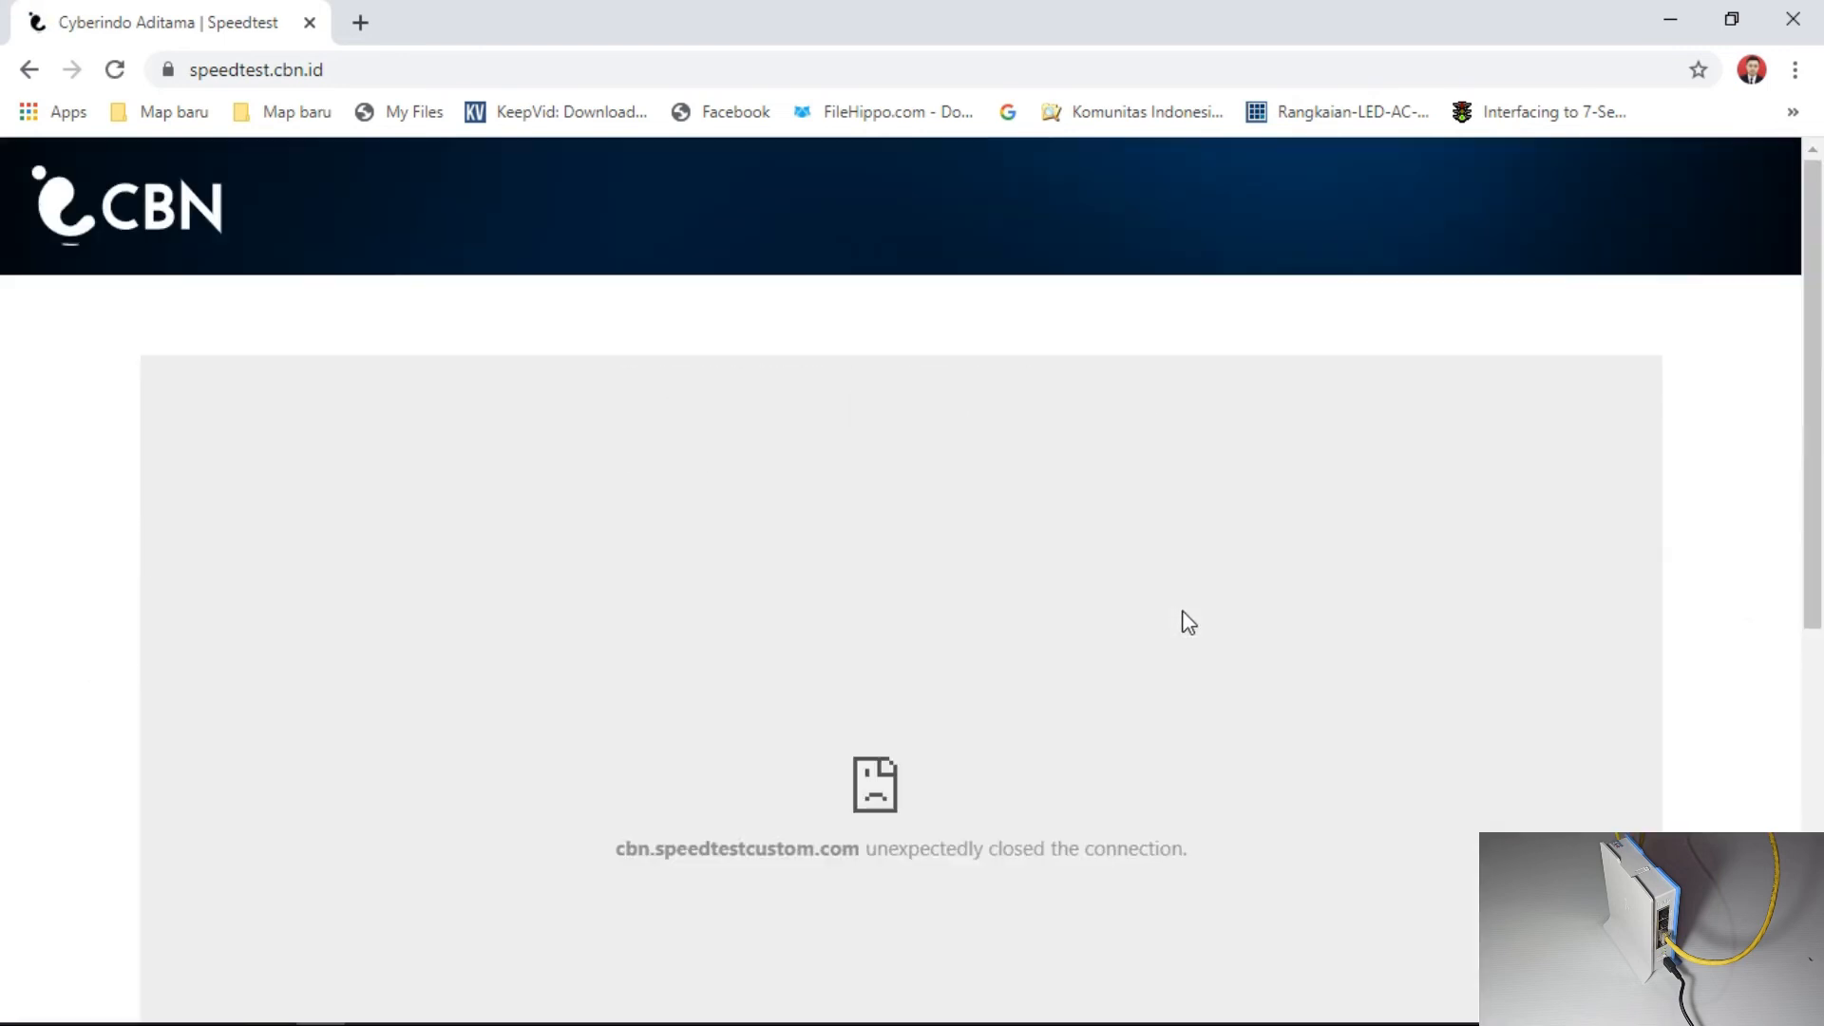
pyautogui.click(115, 73)
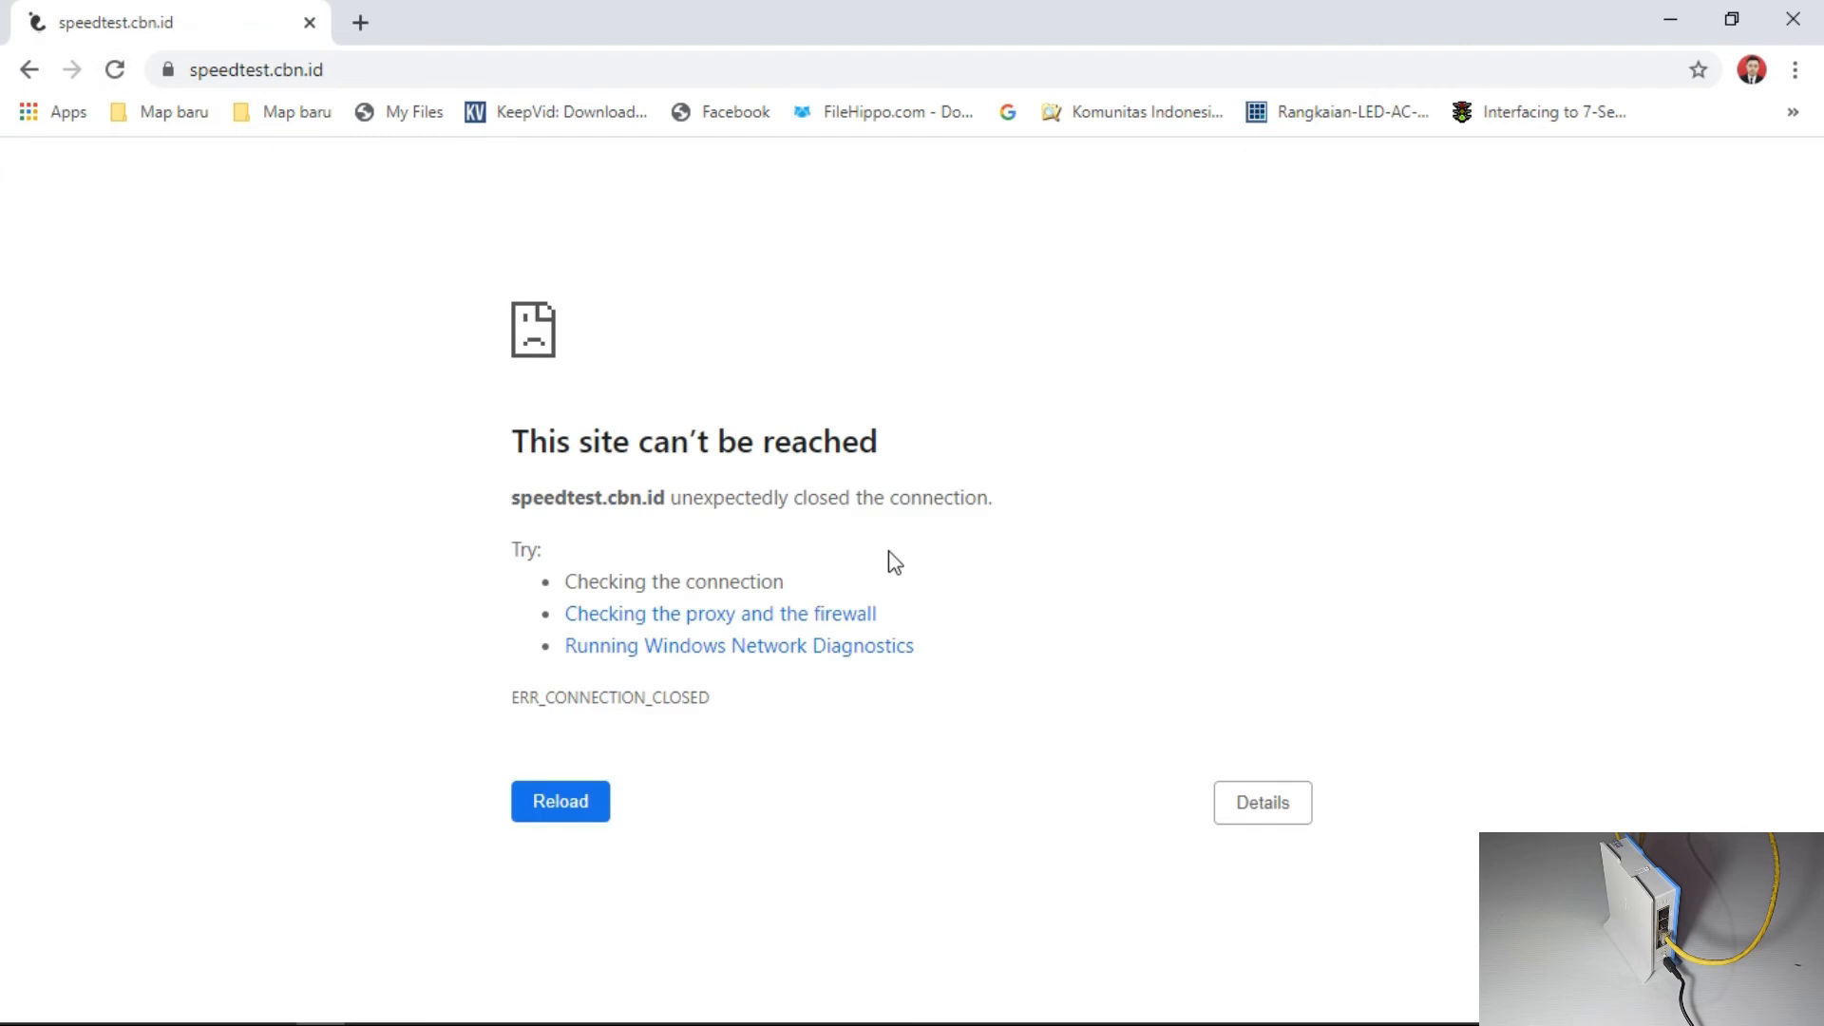
pyautogui.moveTo(1007, 1024)
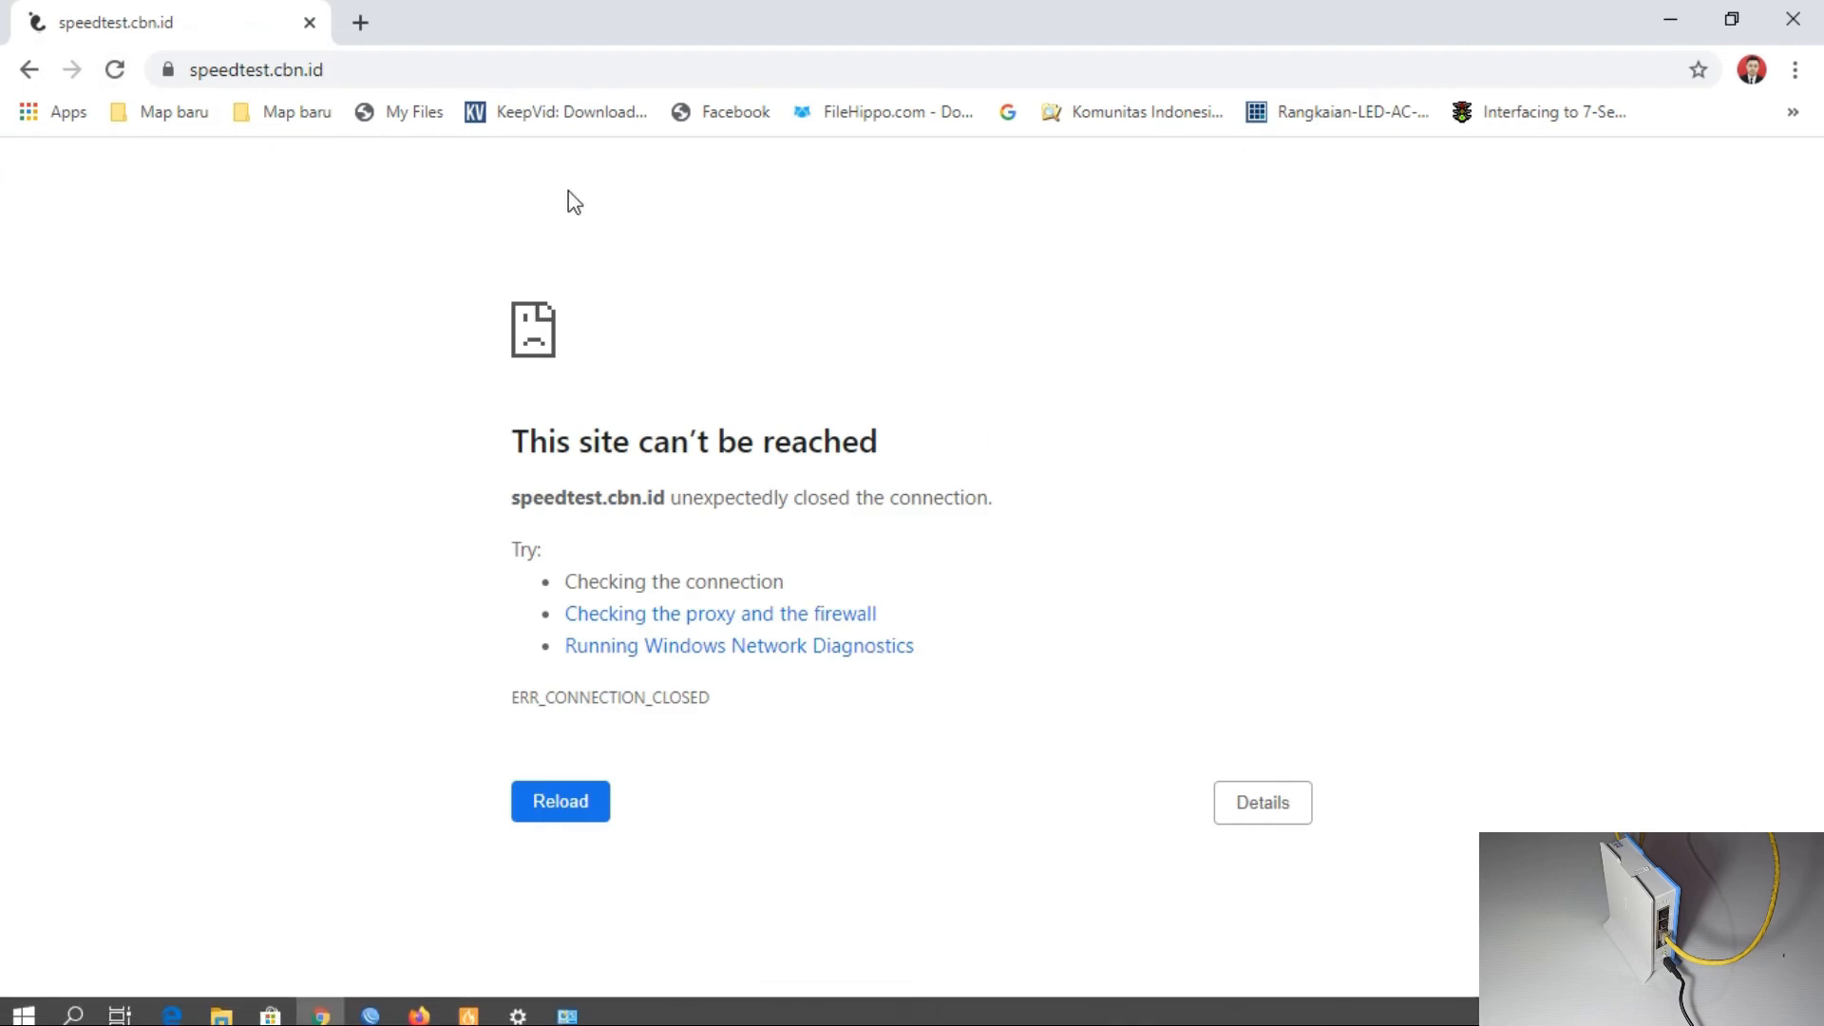
pyautogui.click(385, 62)
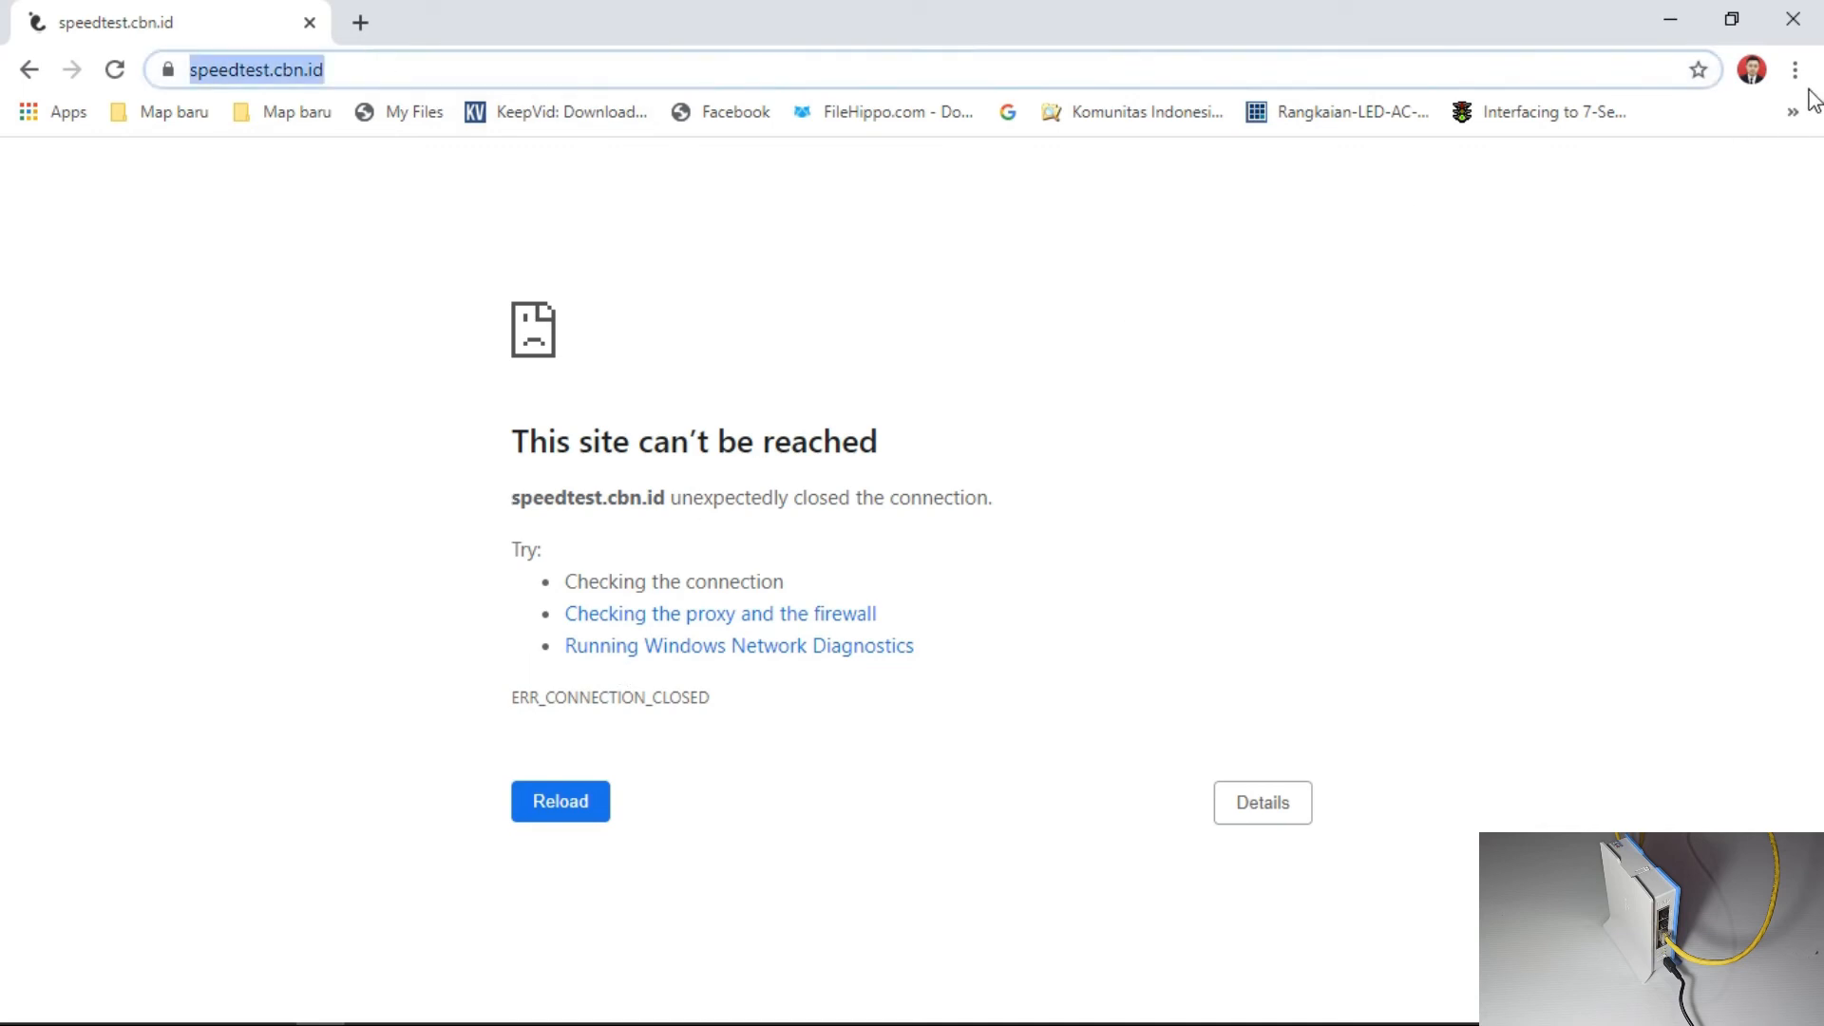
pyautogui.click(1791, 19)
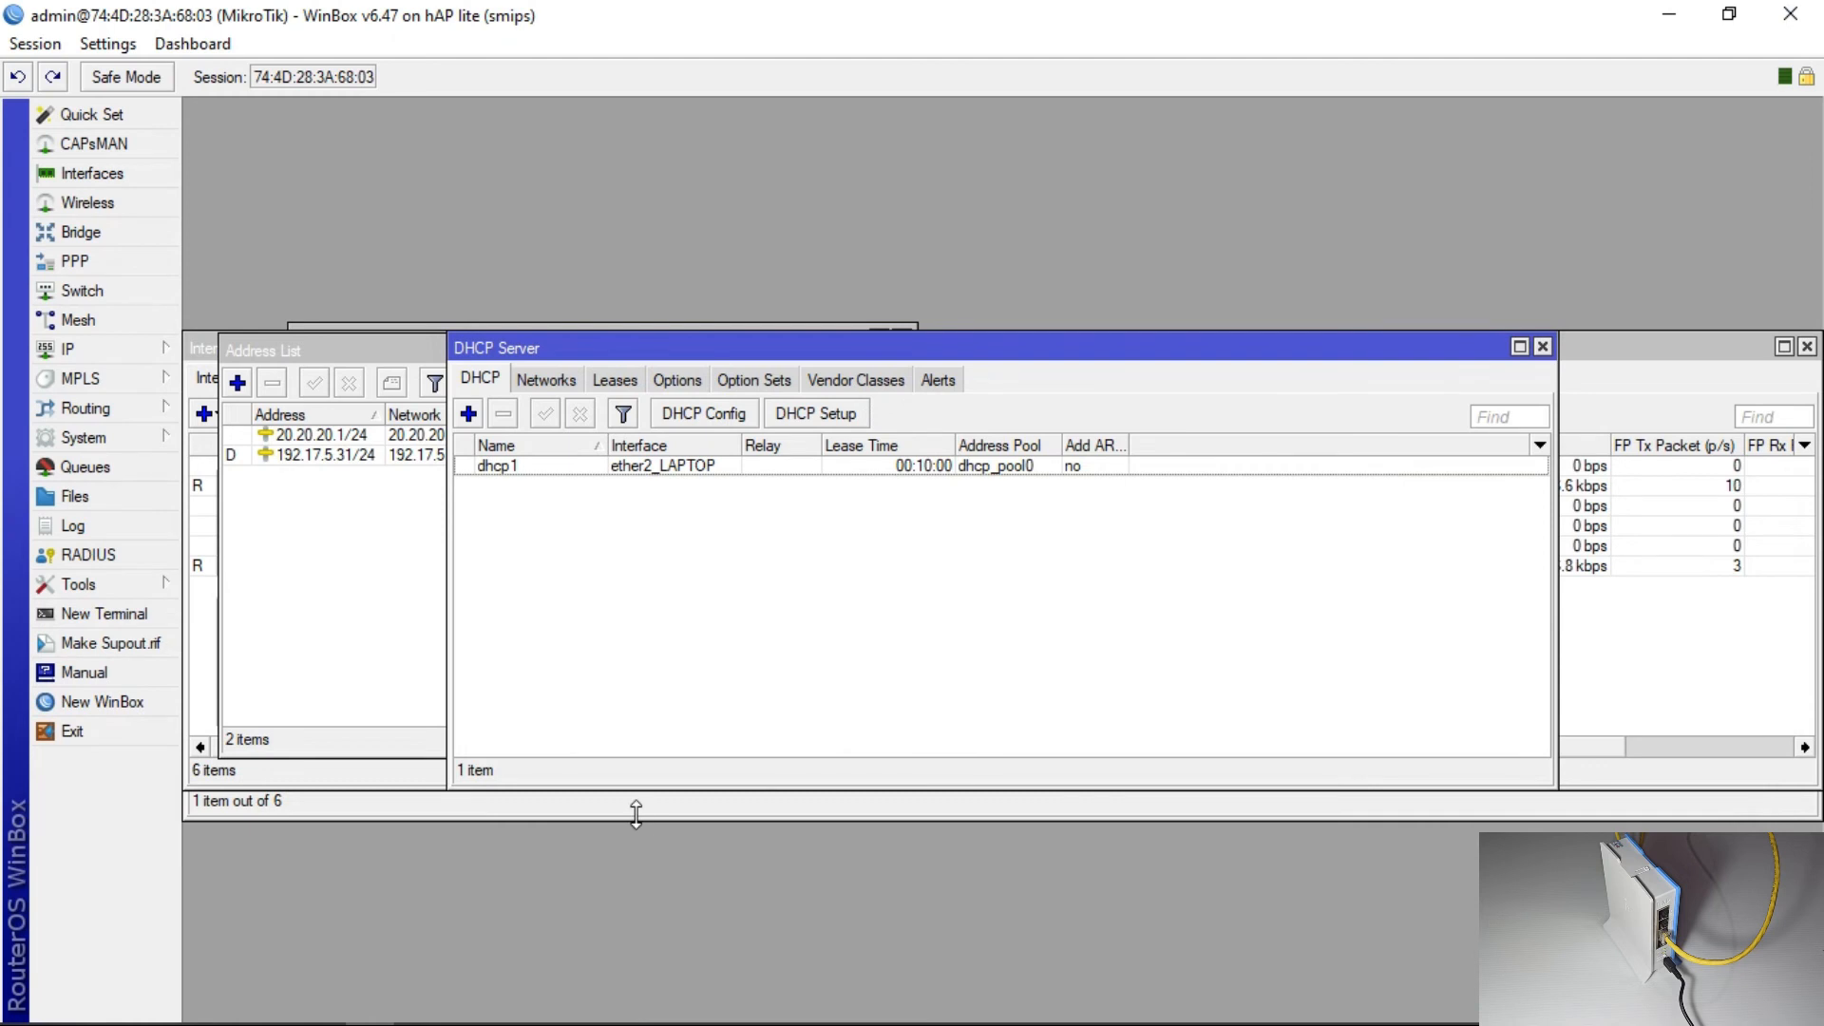
# Run "ping google.com -t" from Windows and look through the available Dedamelan Store Wi-Fi networks.
pyautogui.press('super+r')
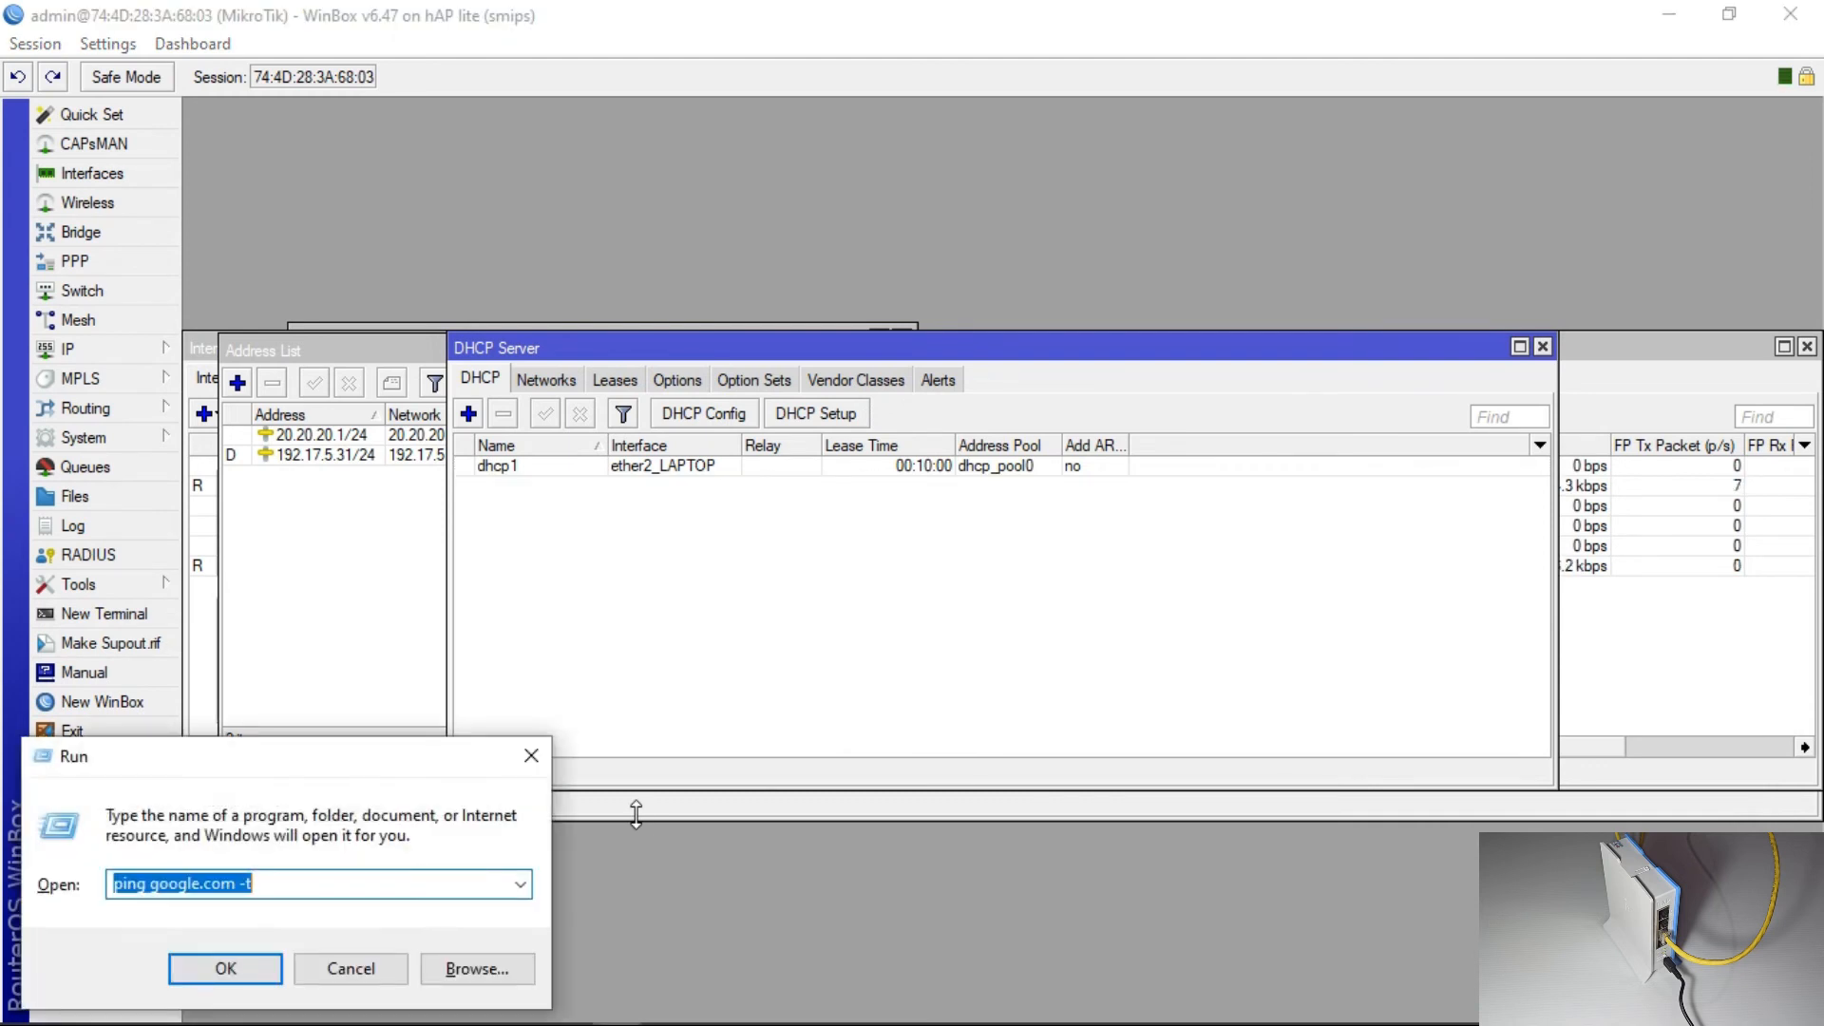
pyautogui.press('Return')
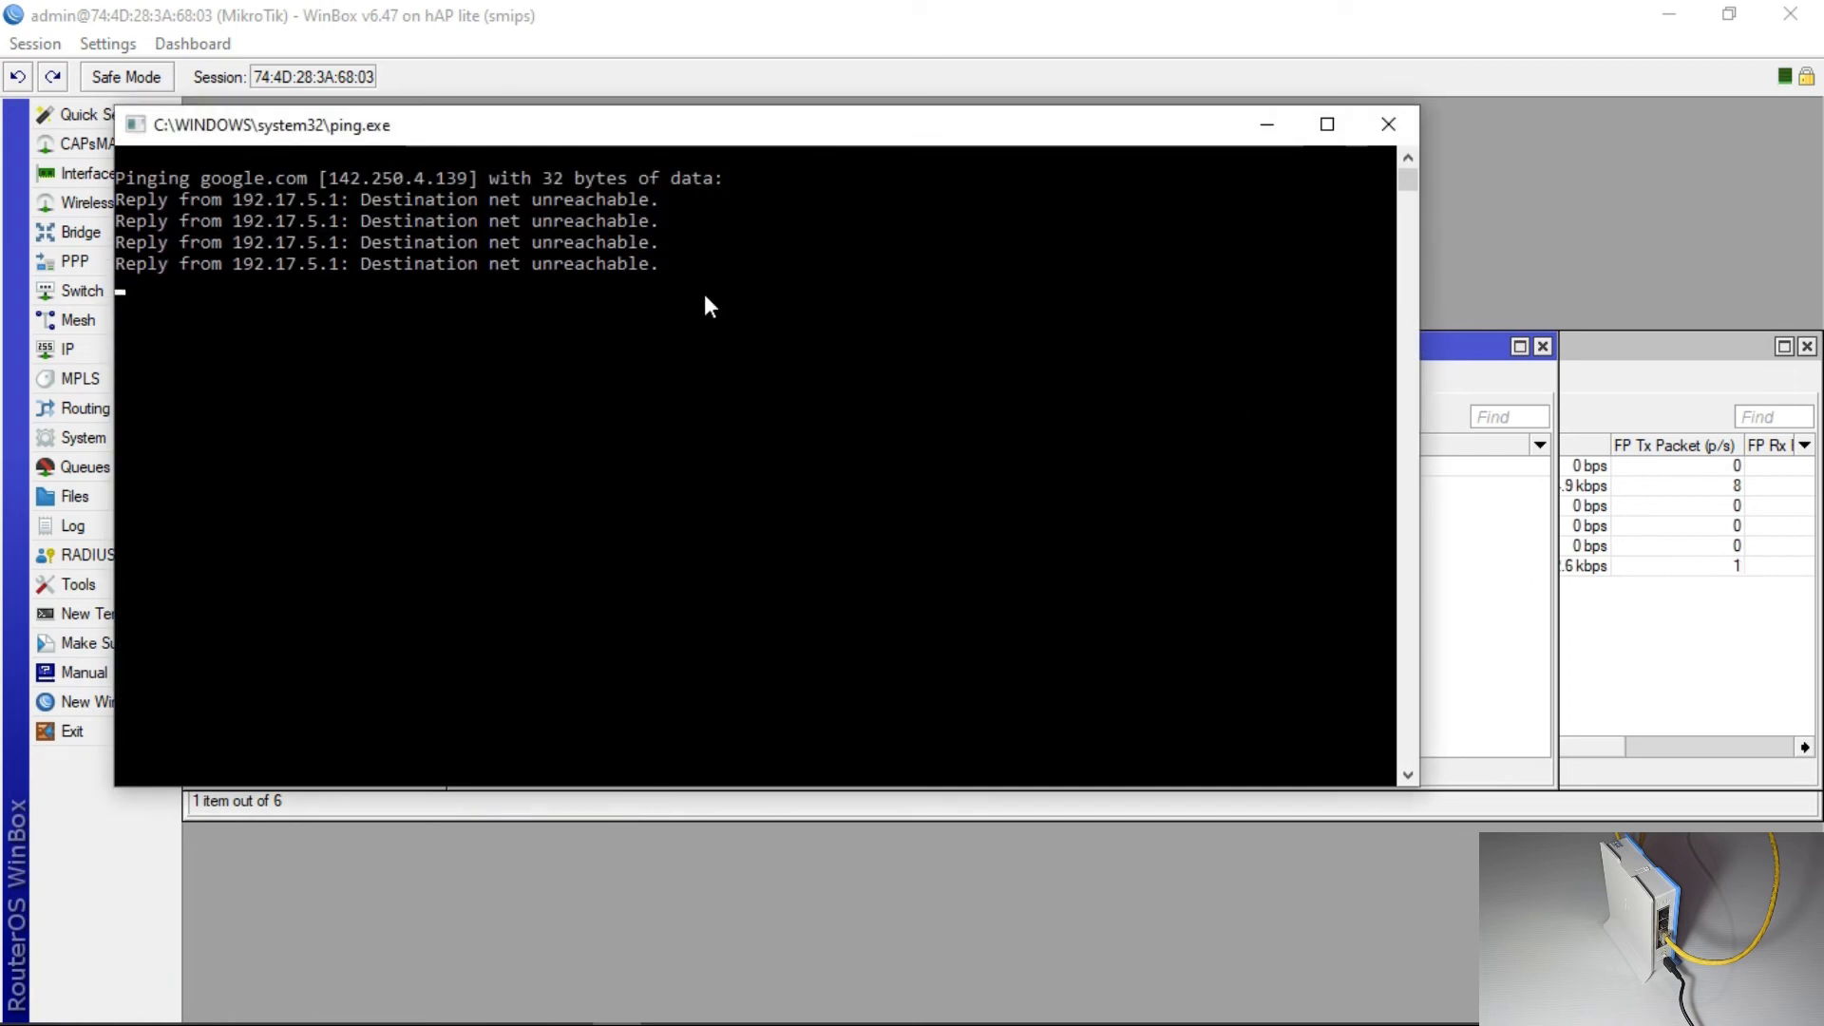
pyautogui.moveTo(1264, 1021)
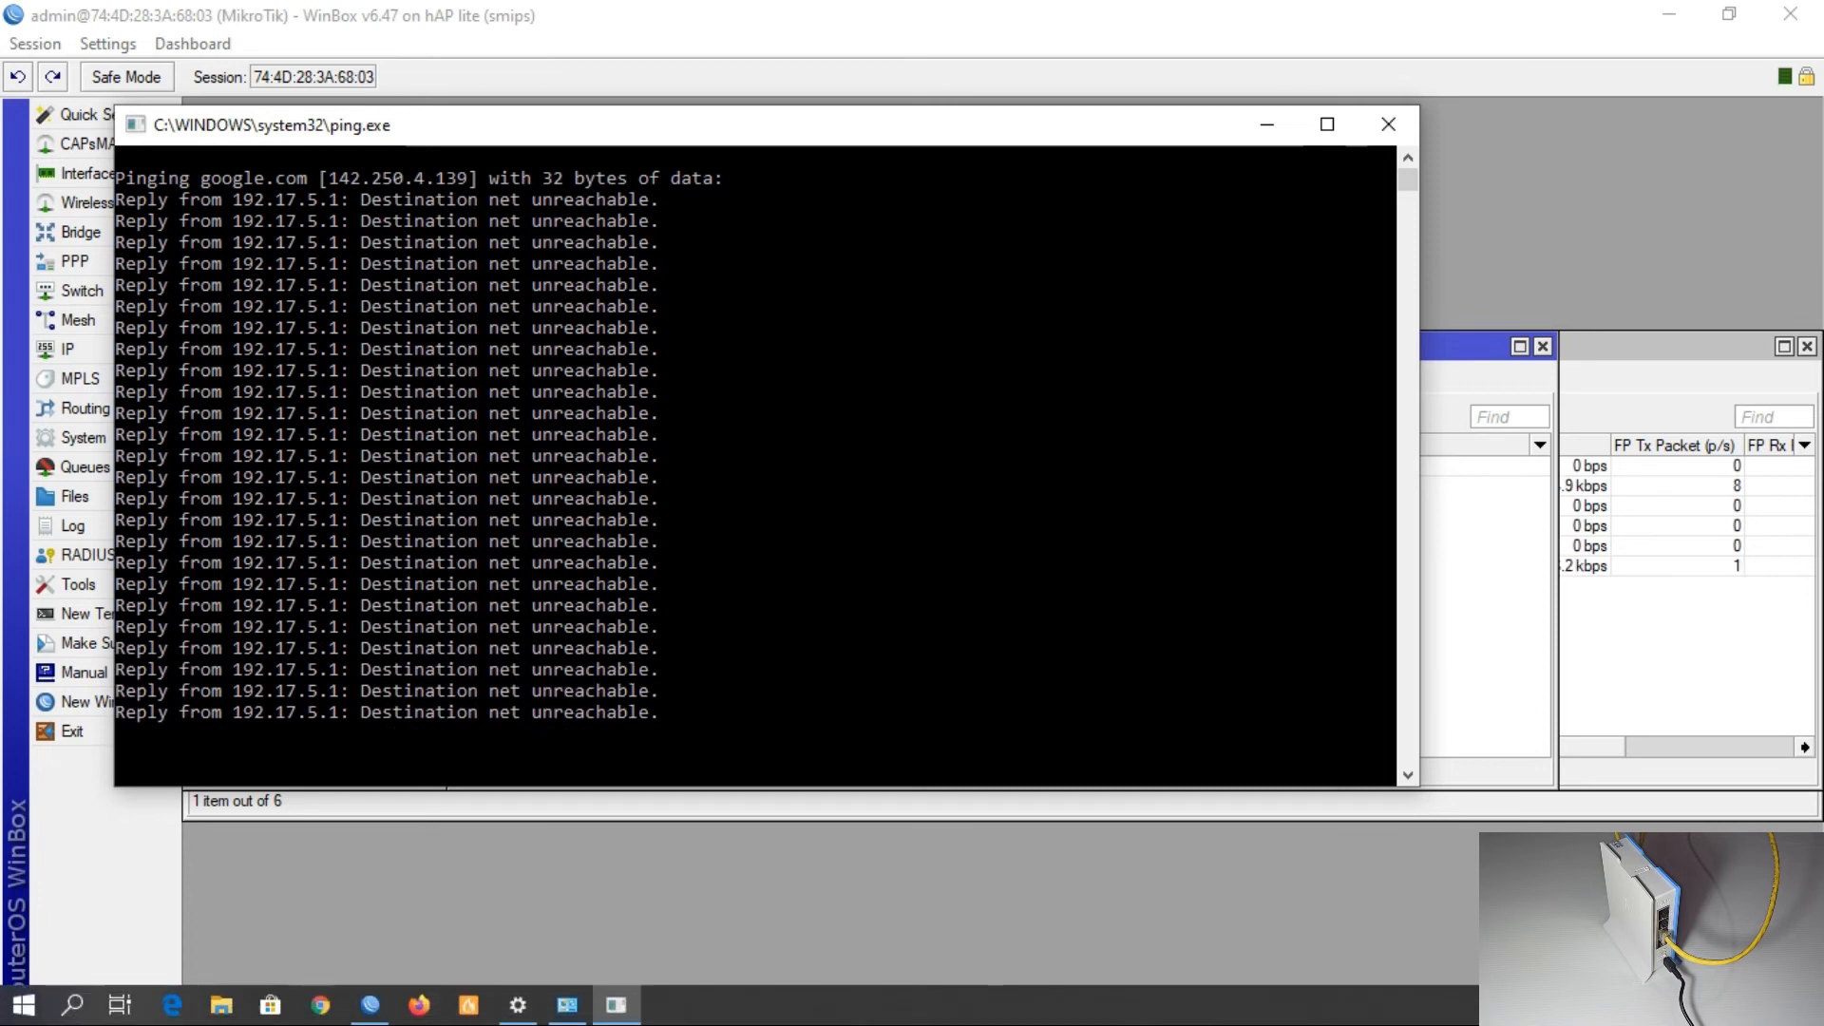
pyautogui.click(1634, 1005)
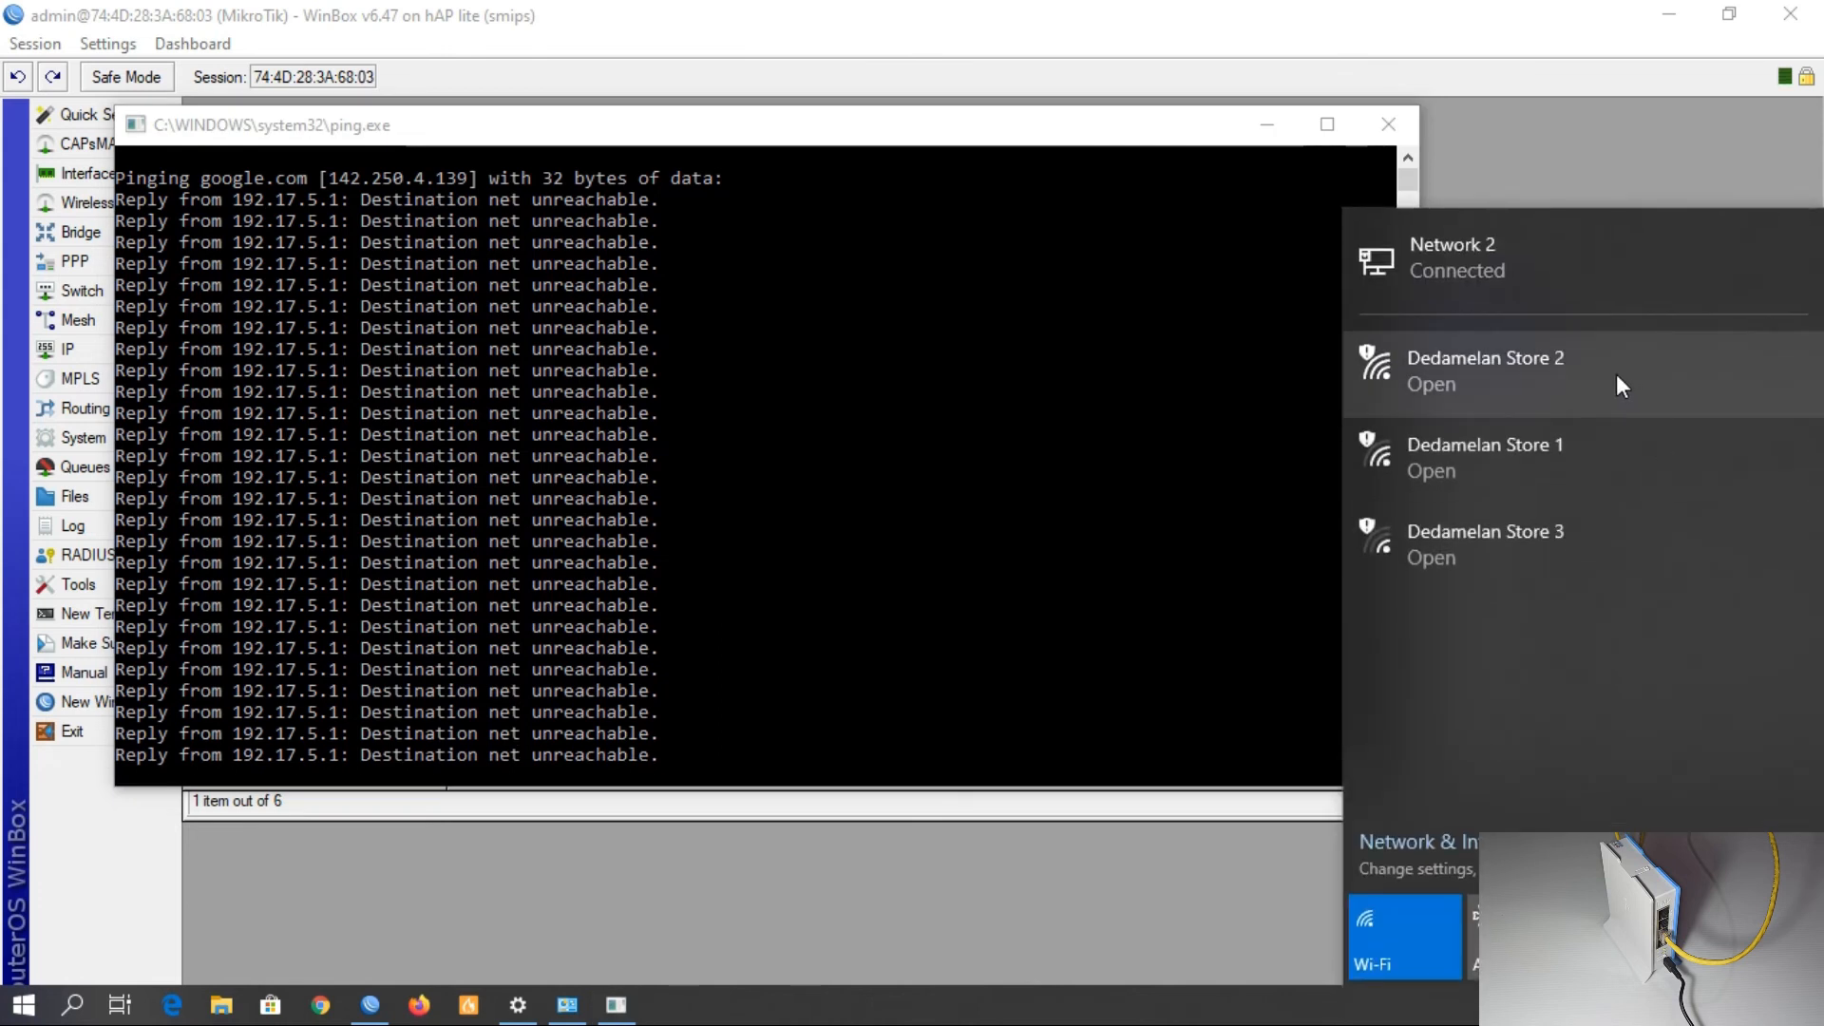
pyautogui.click(1562, 397)
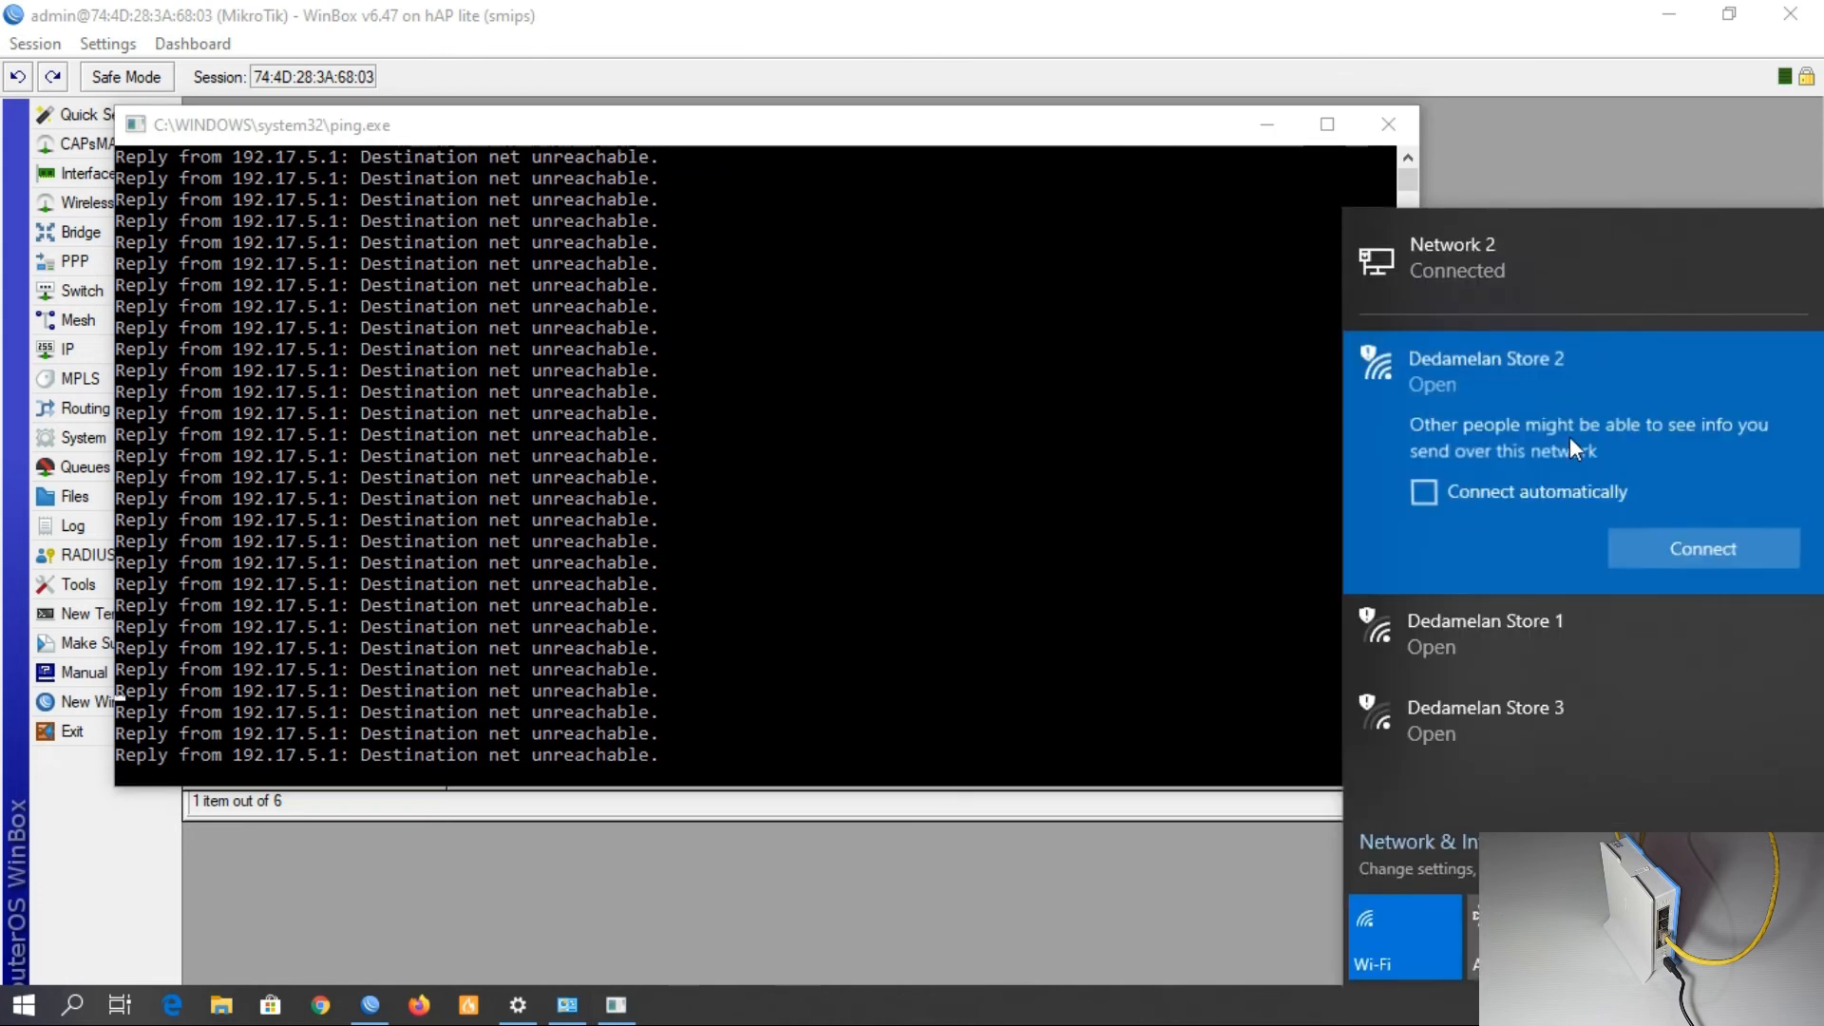
pyautogui.click(1551, 621)
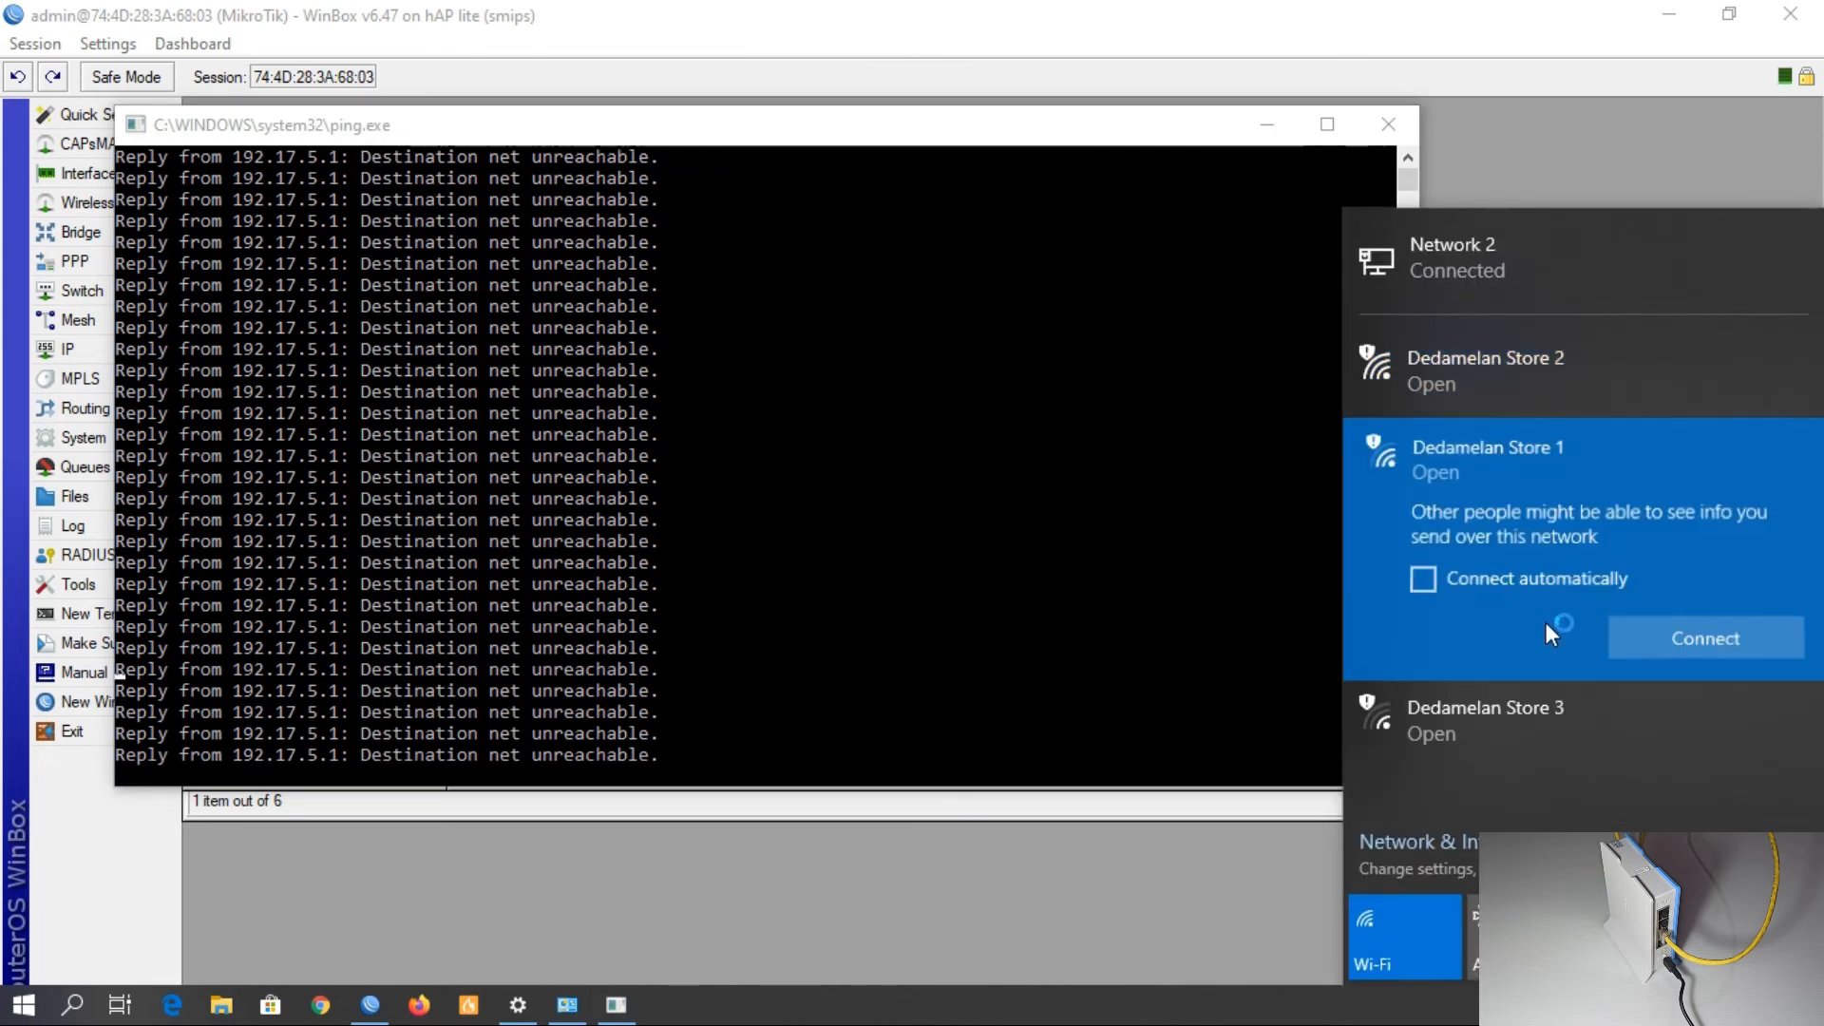
pyautogui.click(1536, 708)
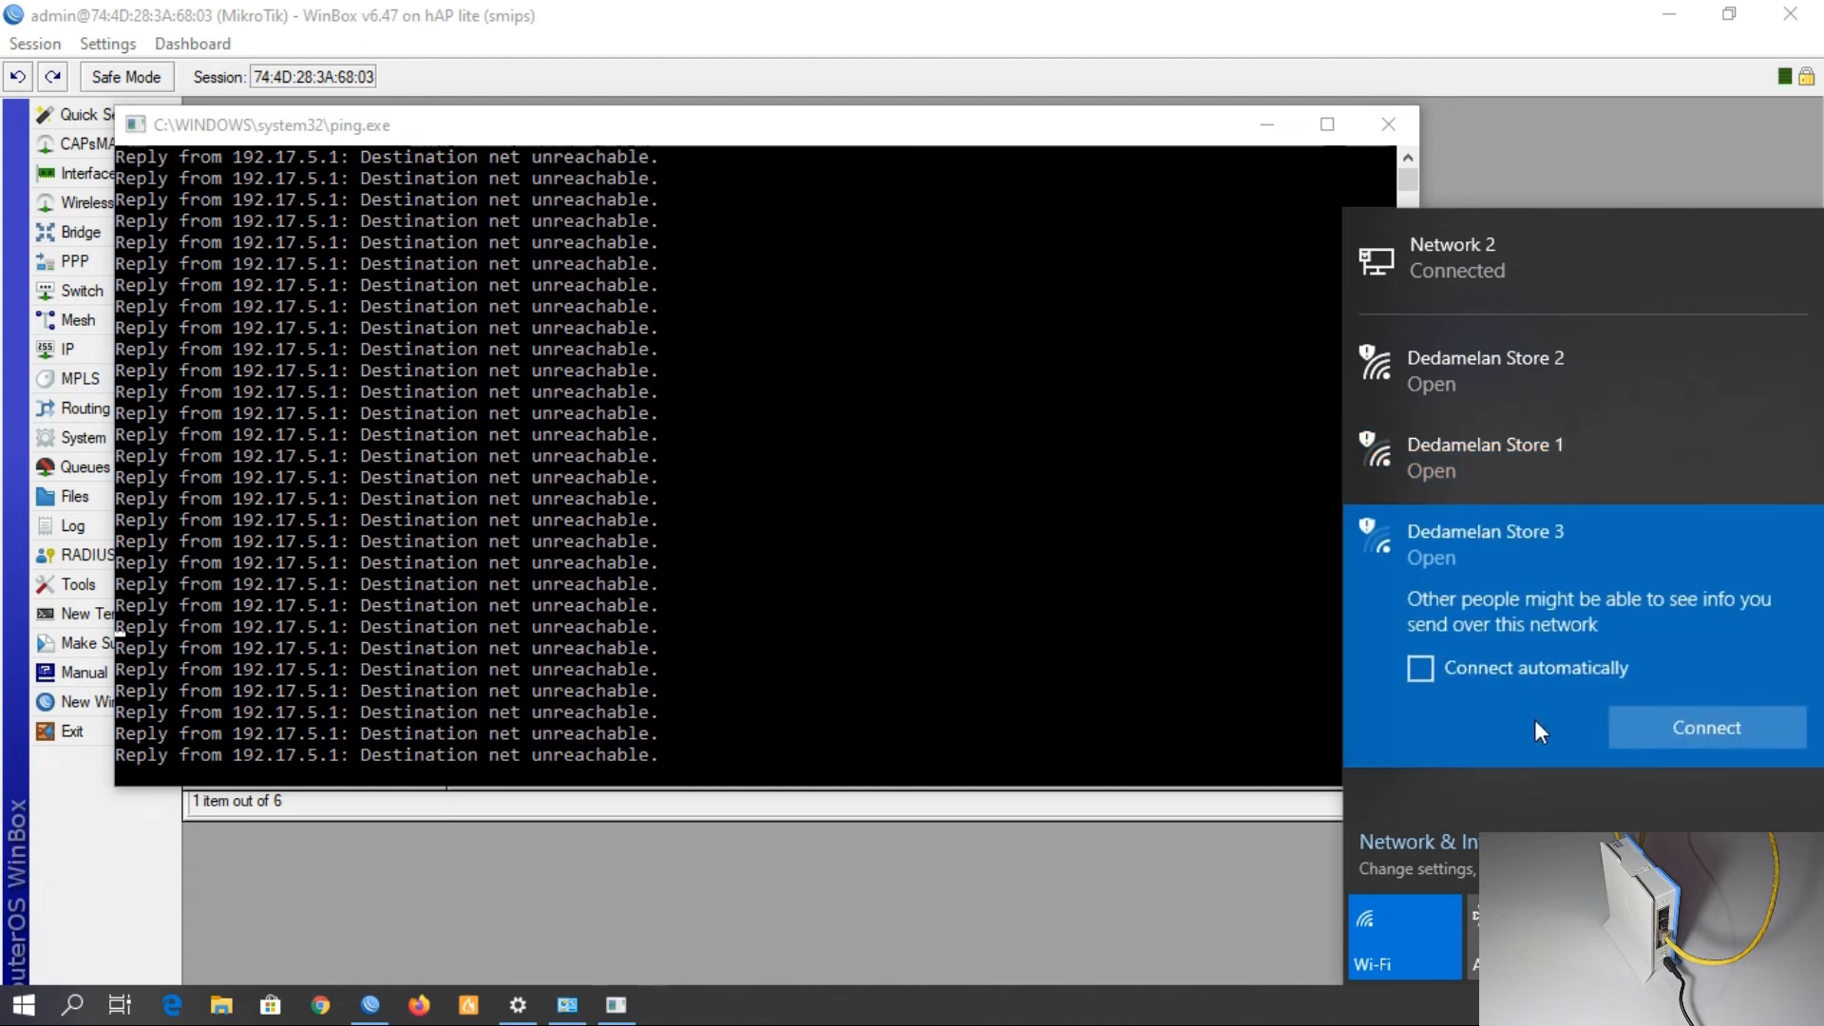
# Switch to the Network and Sharing Center and review the Ethernet connection's IP, gateway and DNS details.
pyautogui.click(570, 1009)
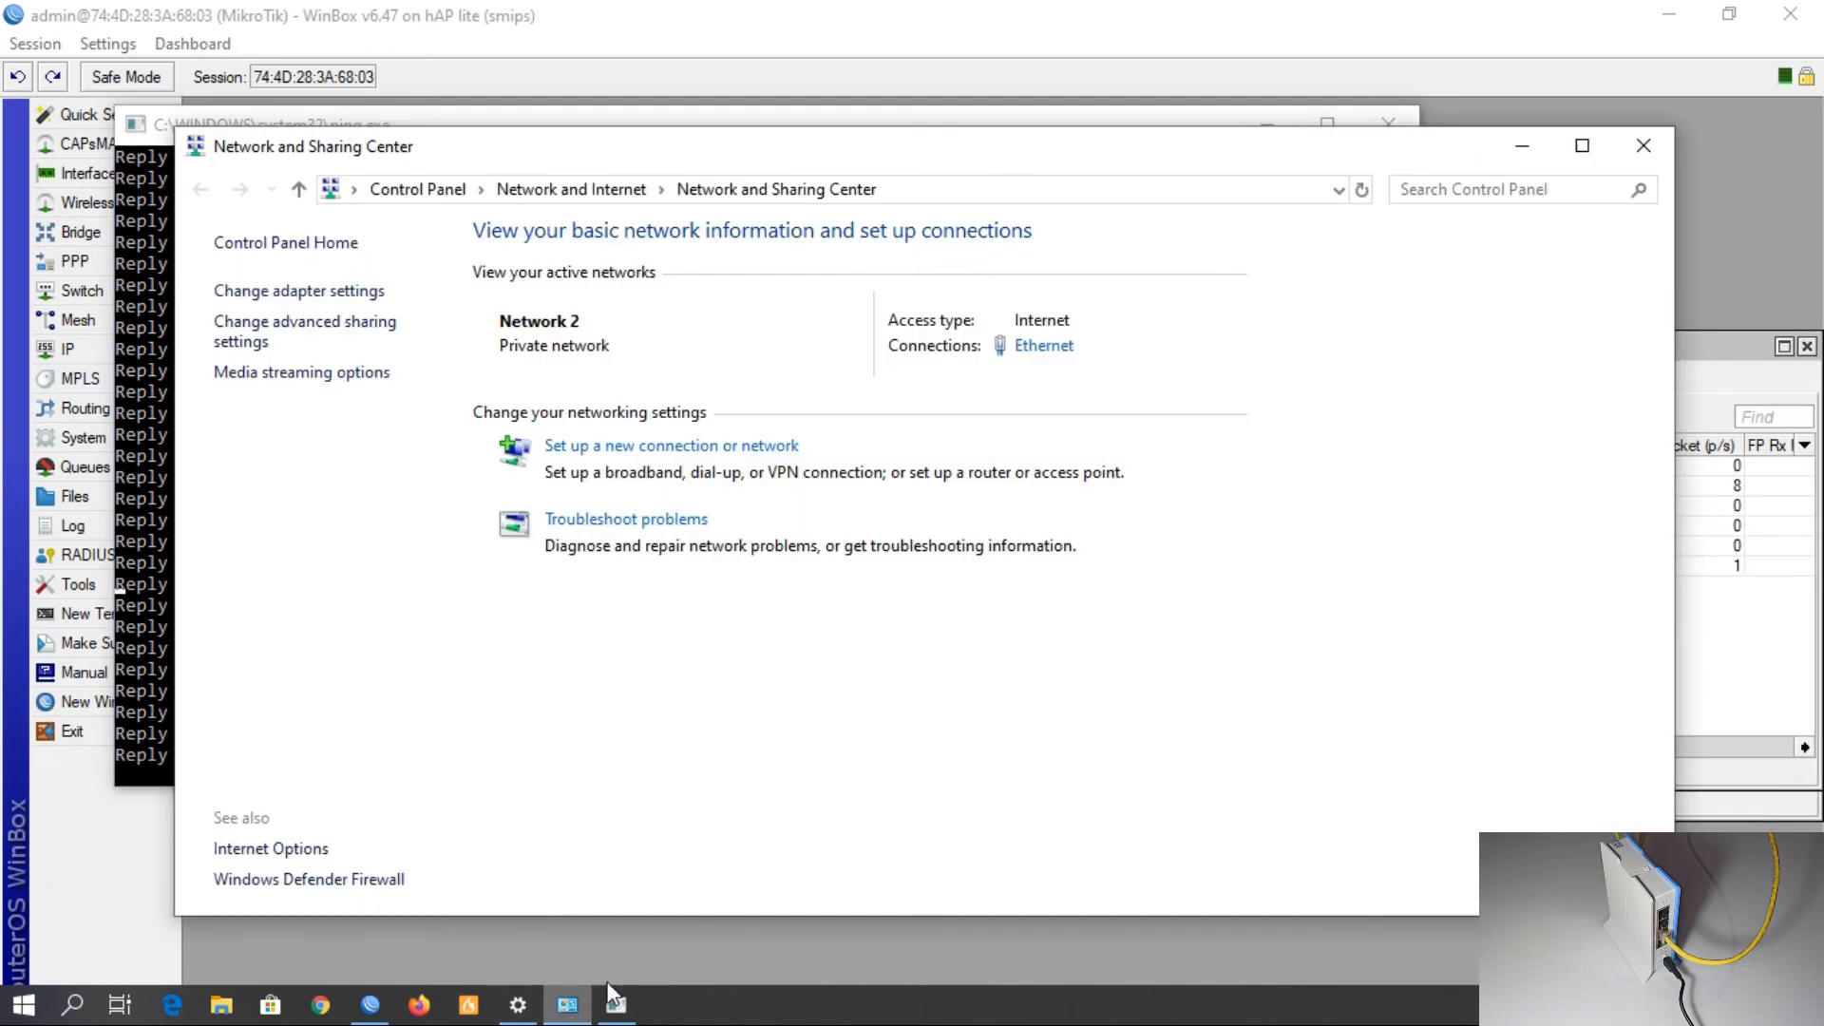
pyautogui.click(1045, 348)
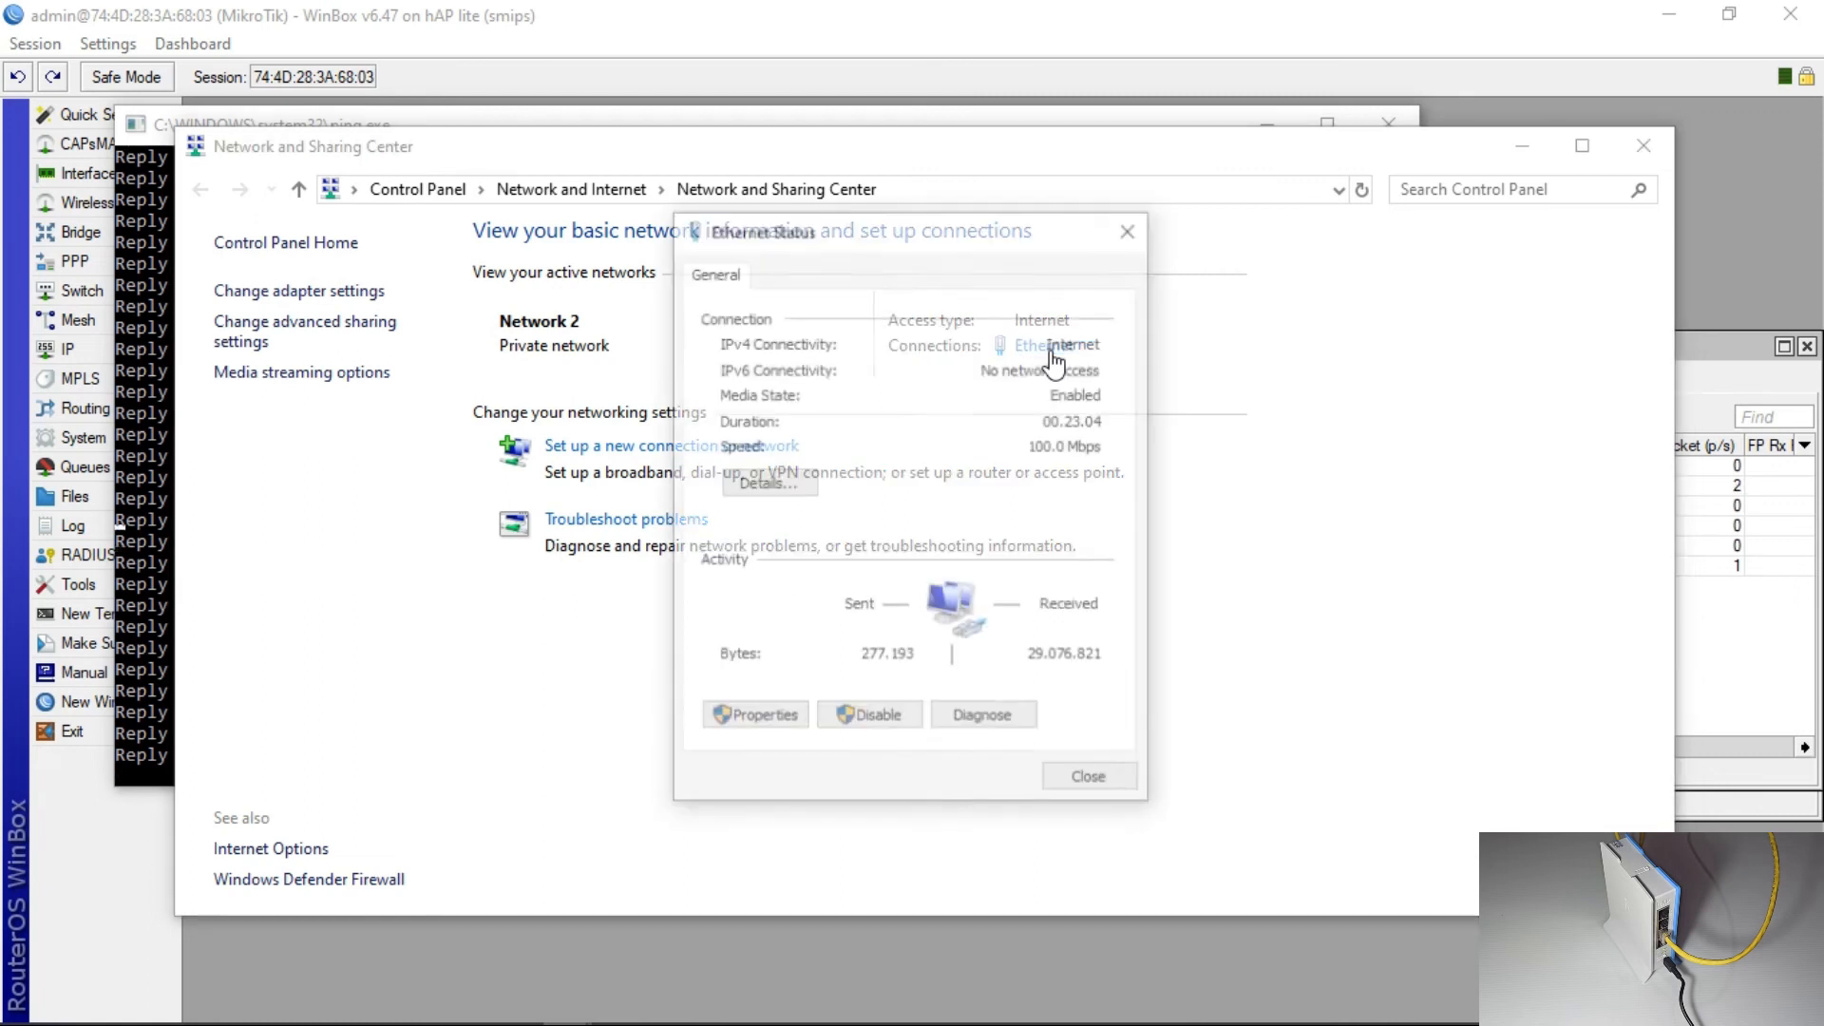
pyautogui.click(796, 488)
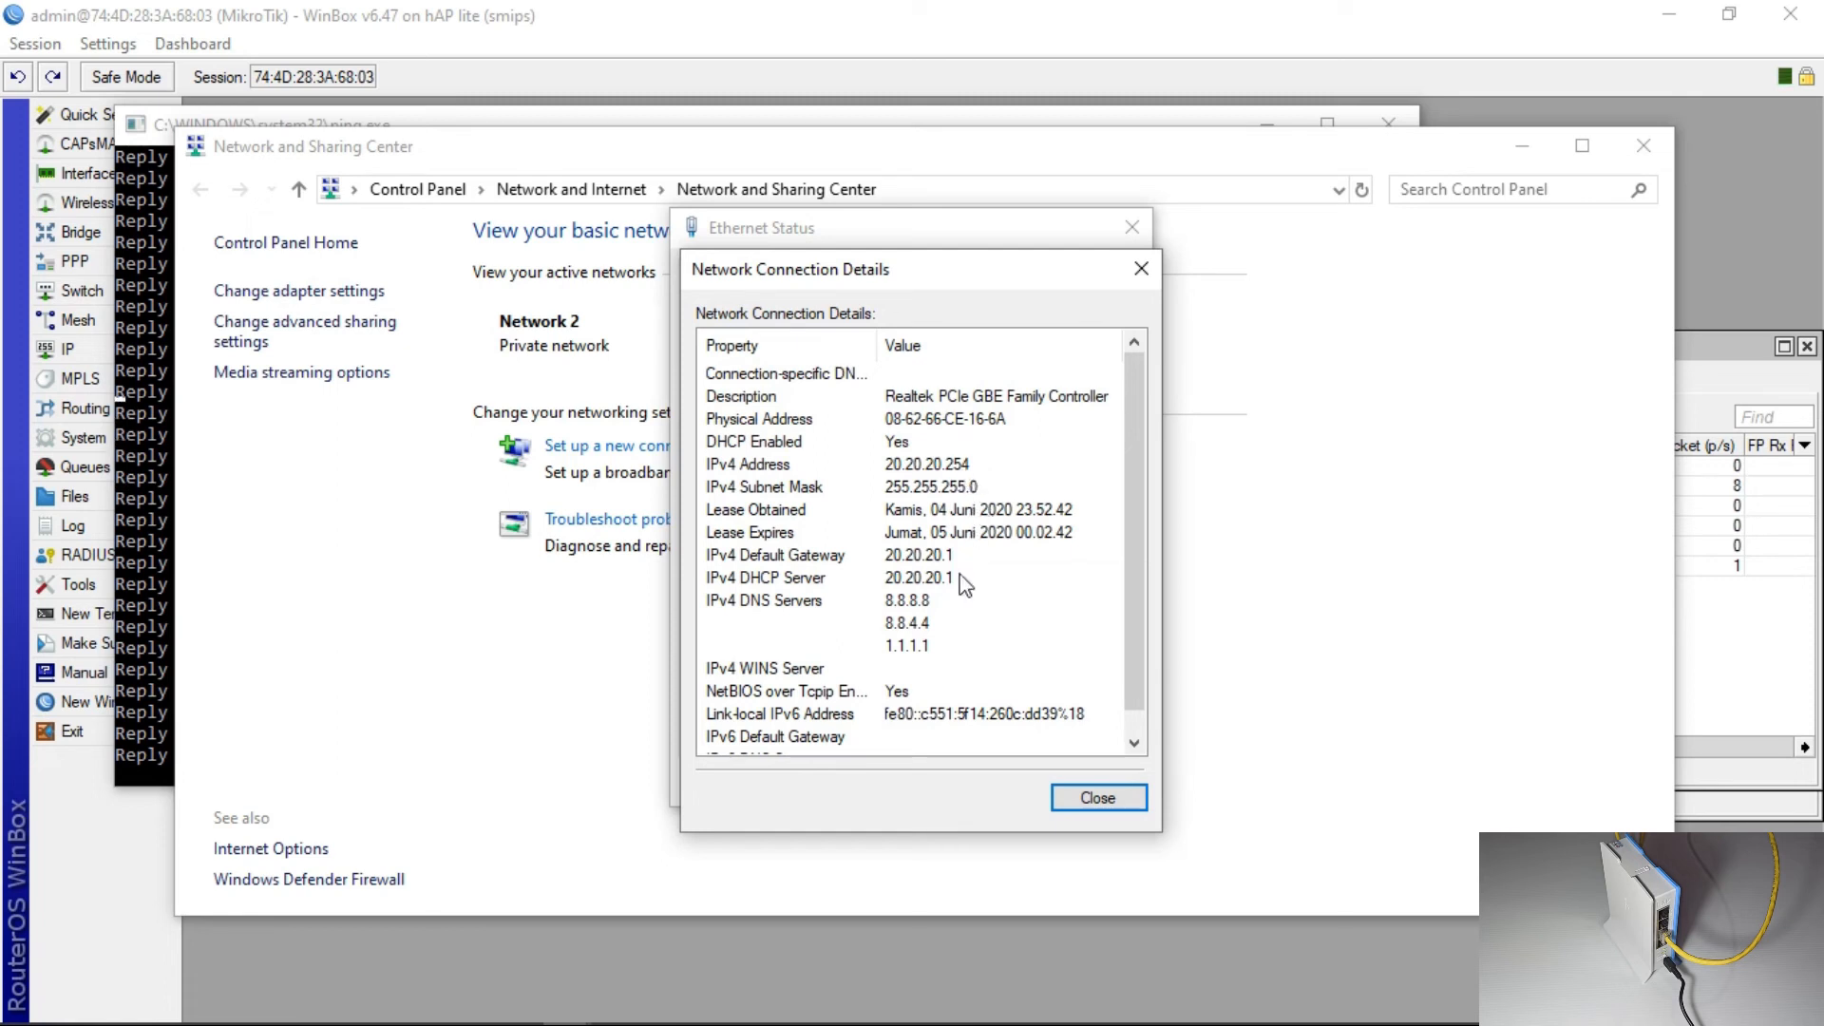
pyautogui.click(1098, 797)
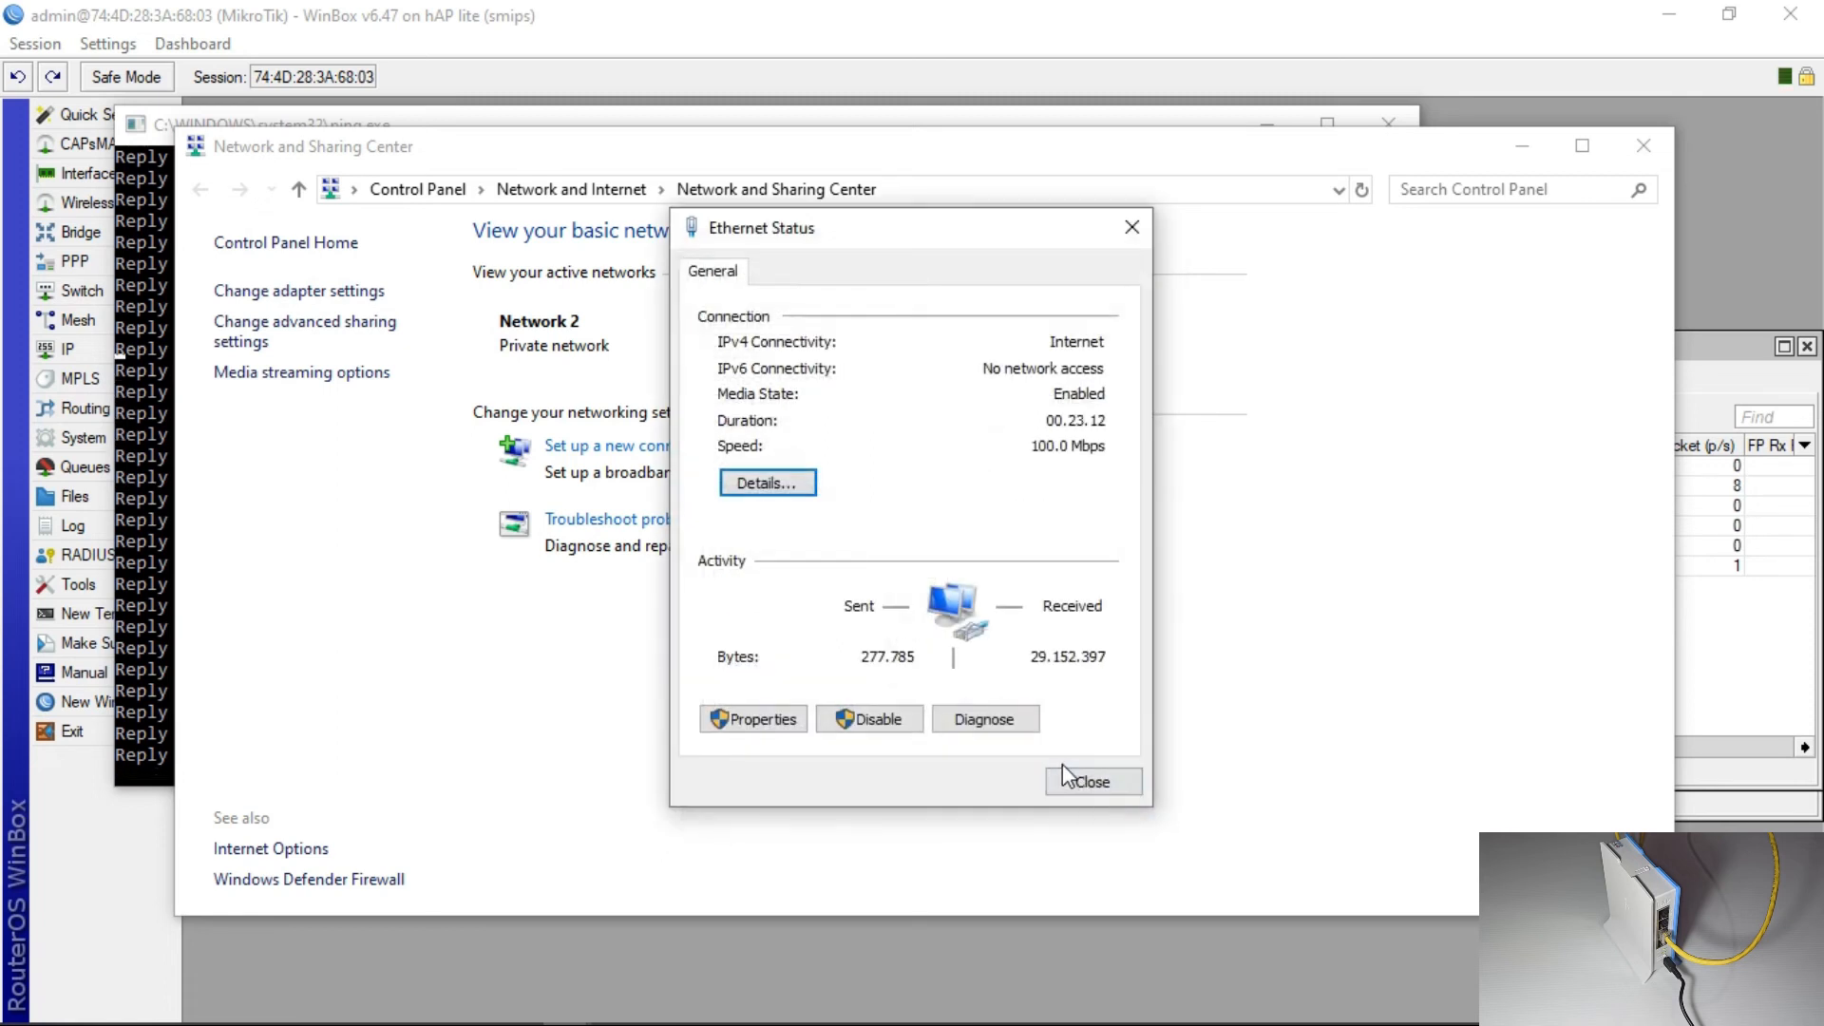
pyautogui.click(1083, 773)
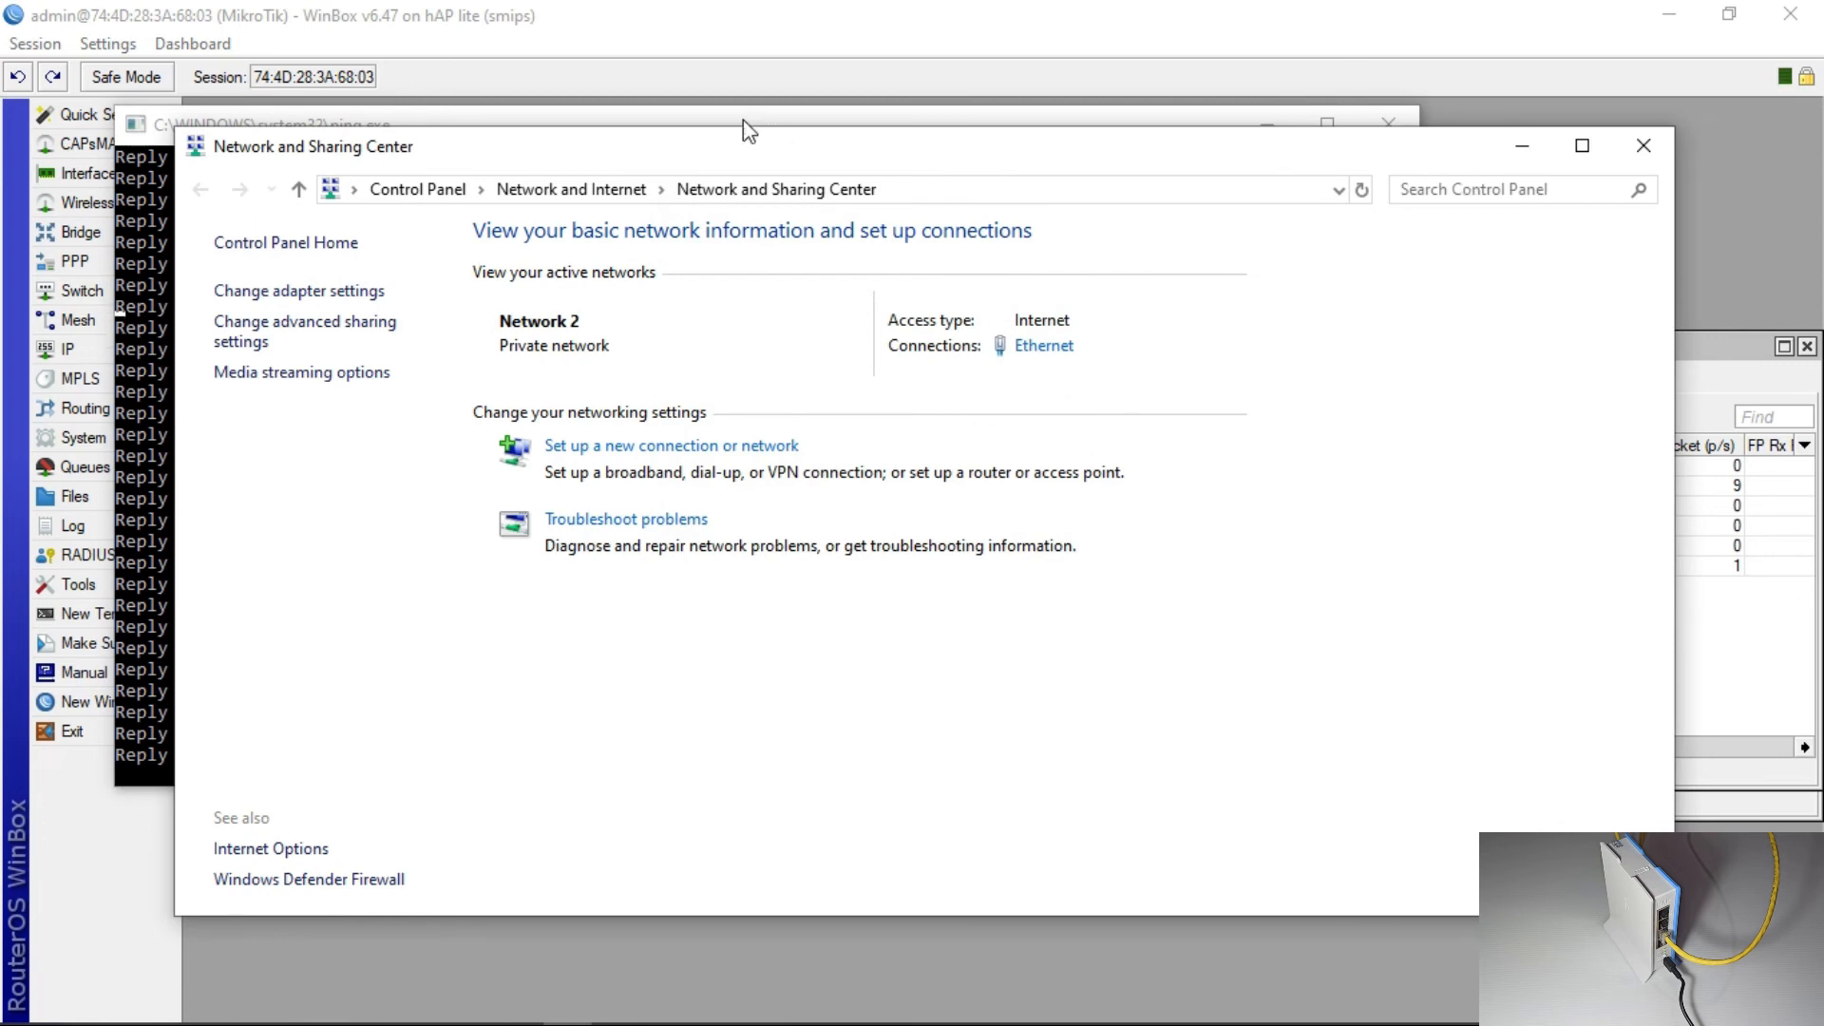
# Recheck the running google.com ping and close the Network and Sharing Center.
pyautogui.click(742, 121)
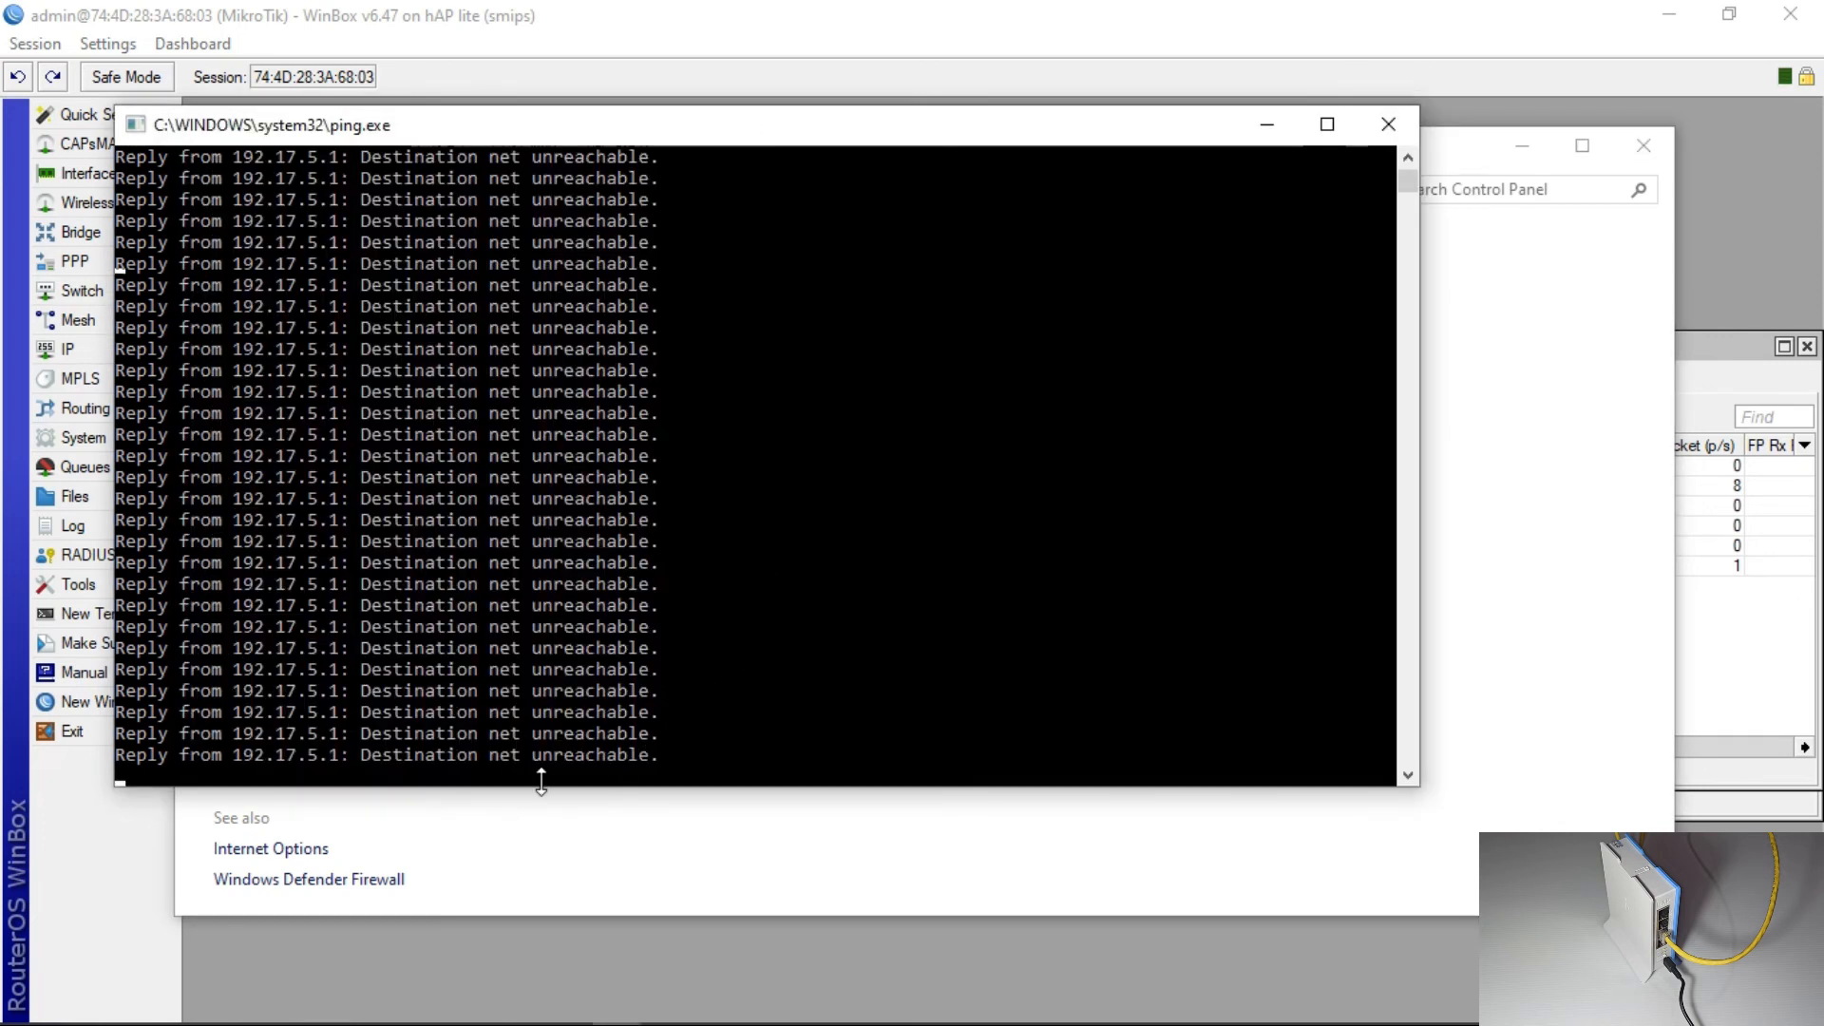
pyautogui.click(737, 884)
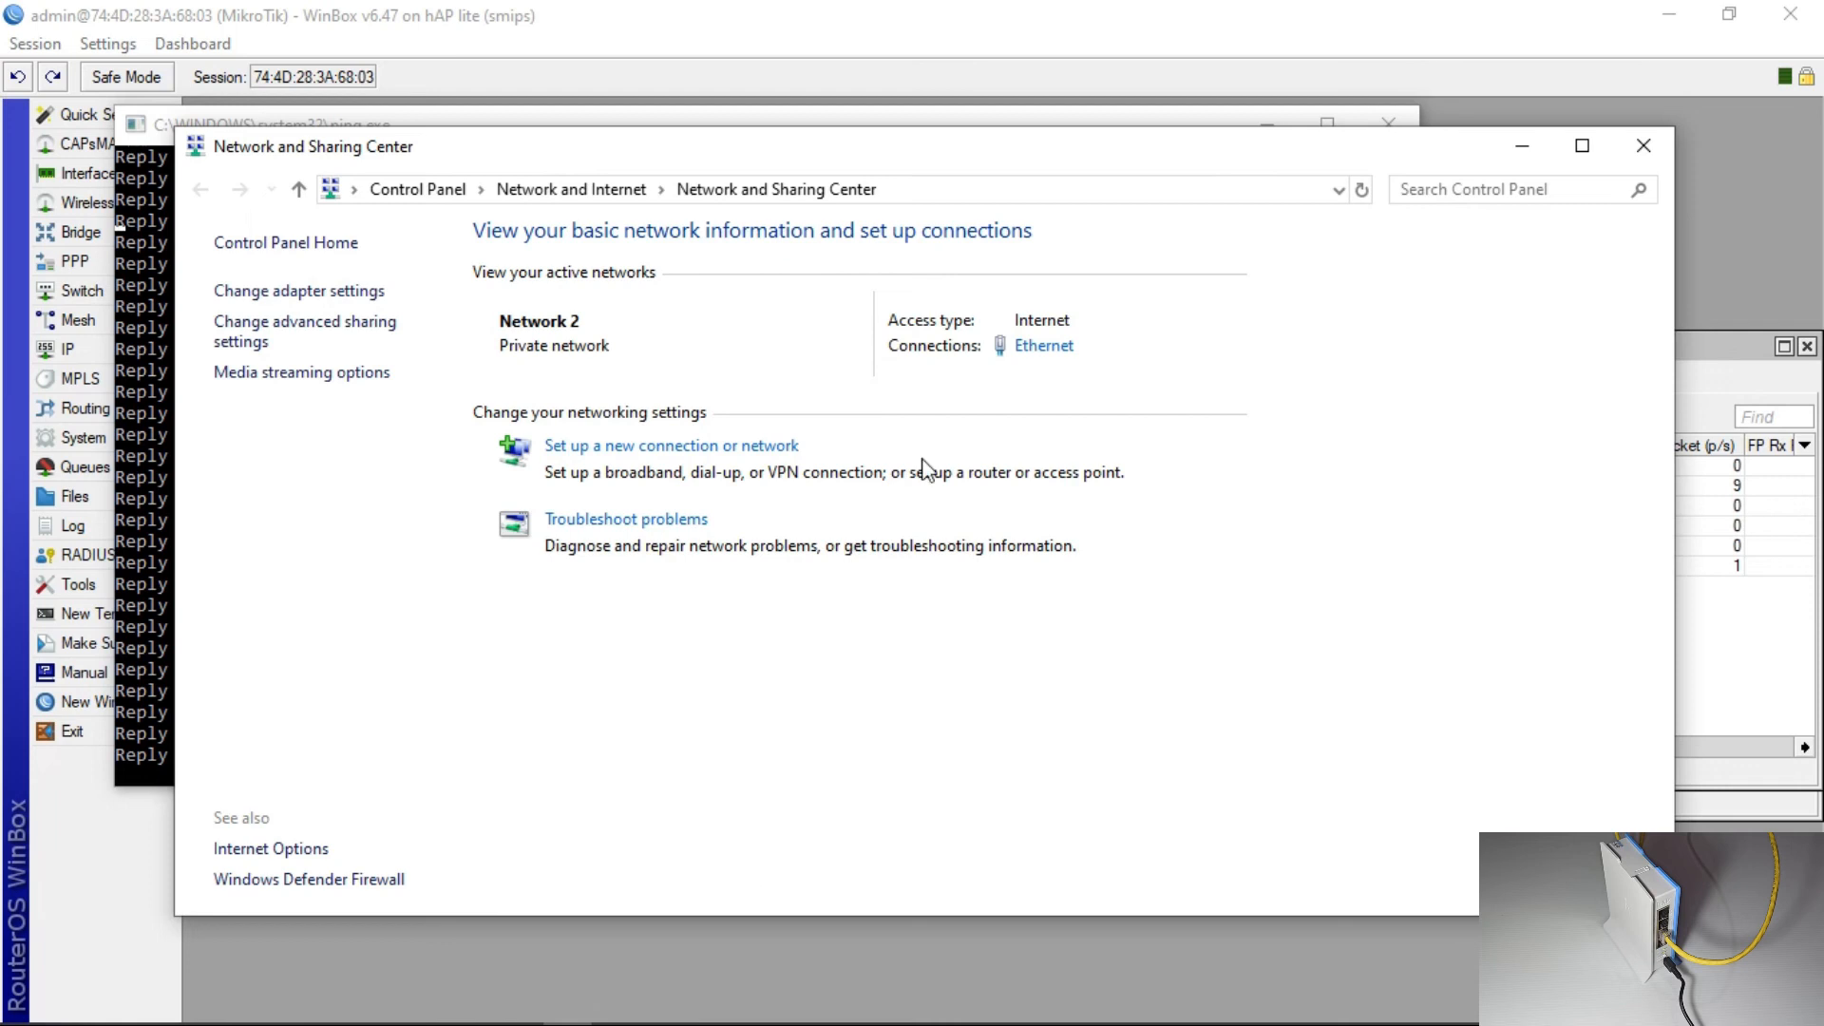
pyautogui.click(1642, 145)
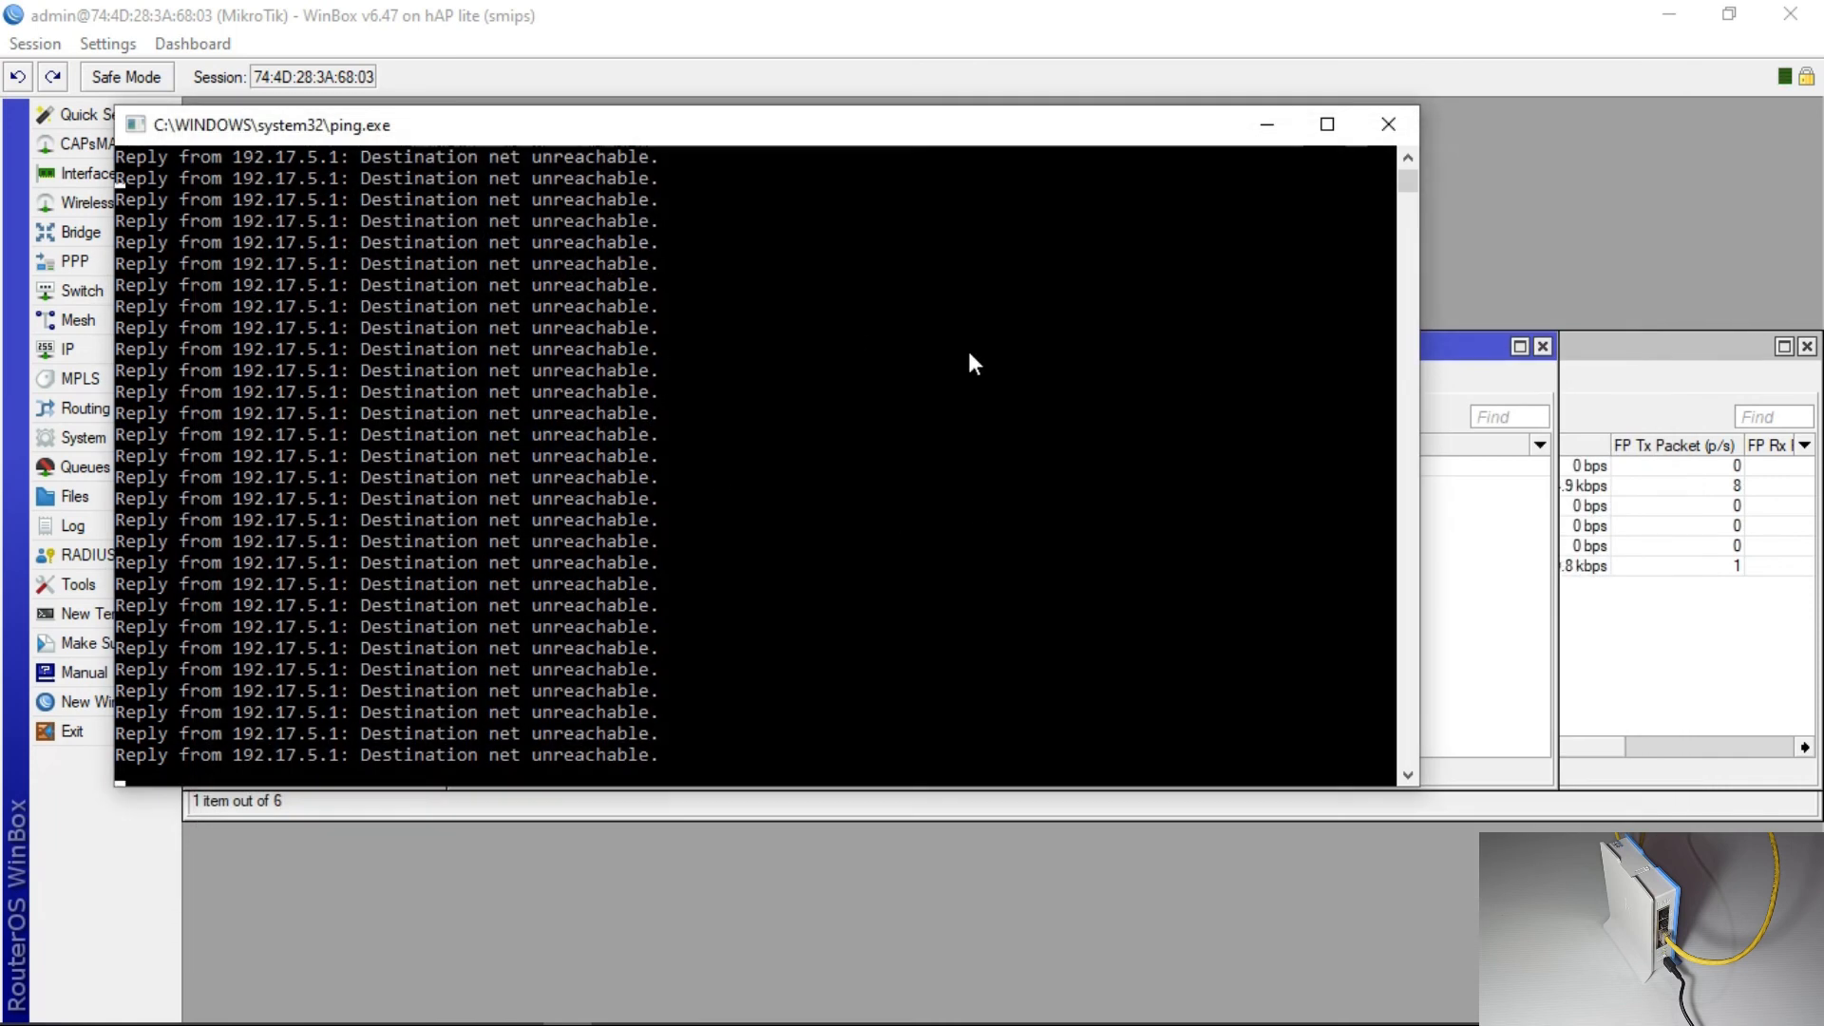
# Return to WinBox and bring up the NAT rules list of the IP firewall.
pyautogui.click(1485, 558)
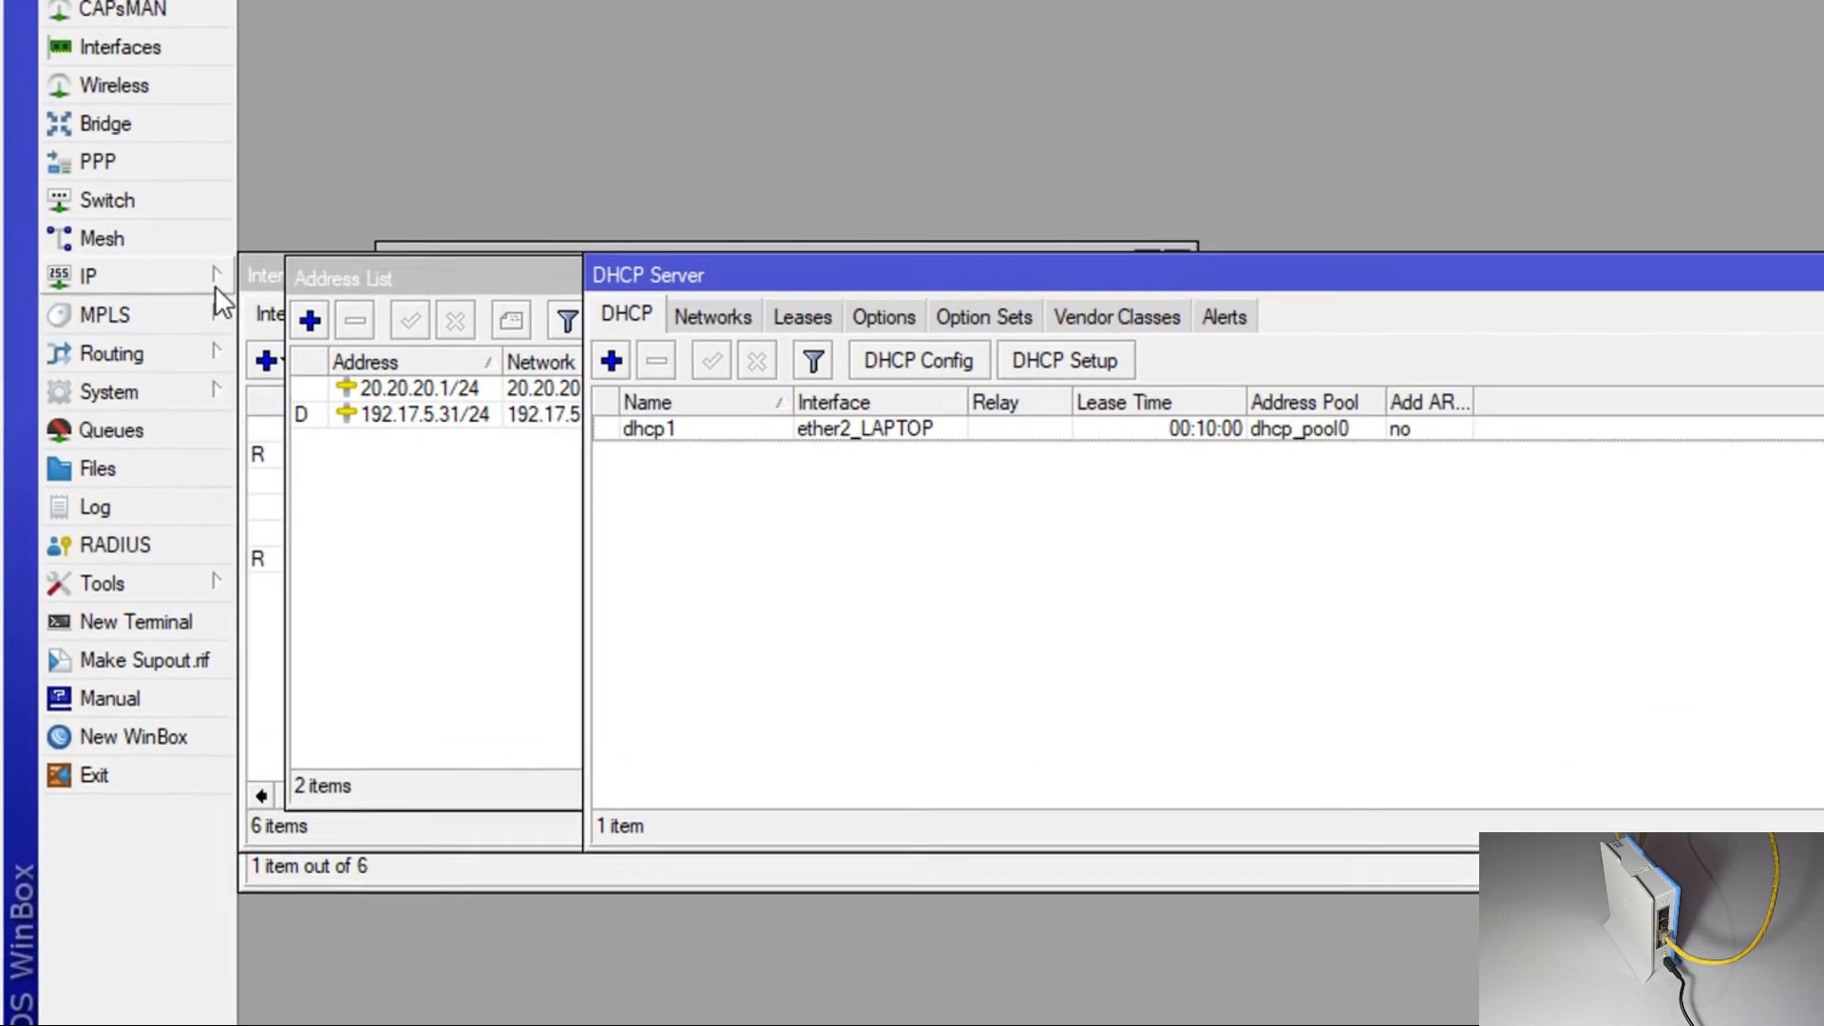
pyautogui.click(173, 326)
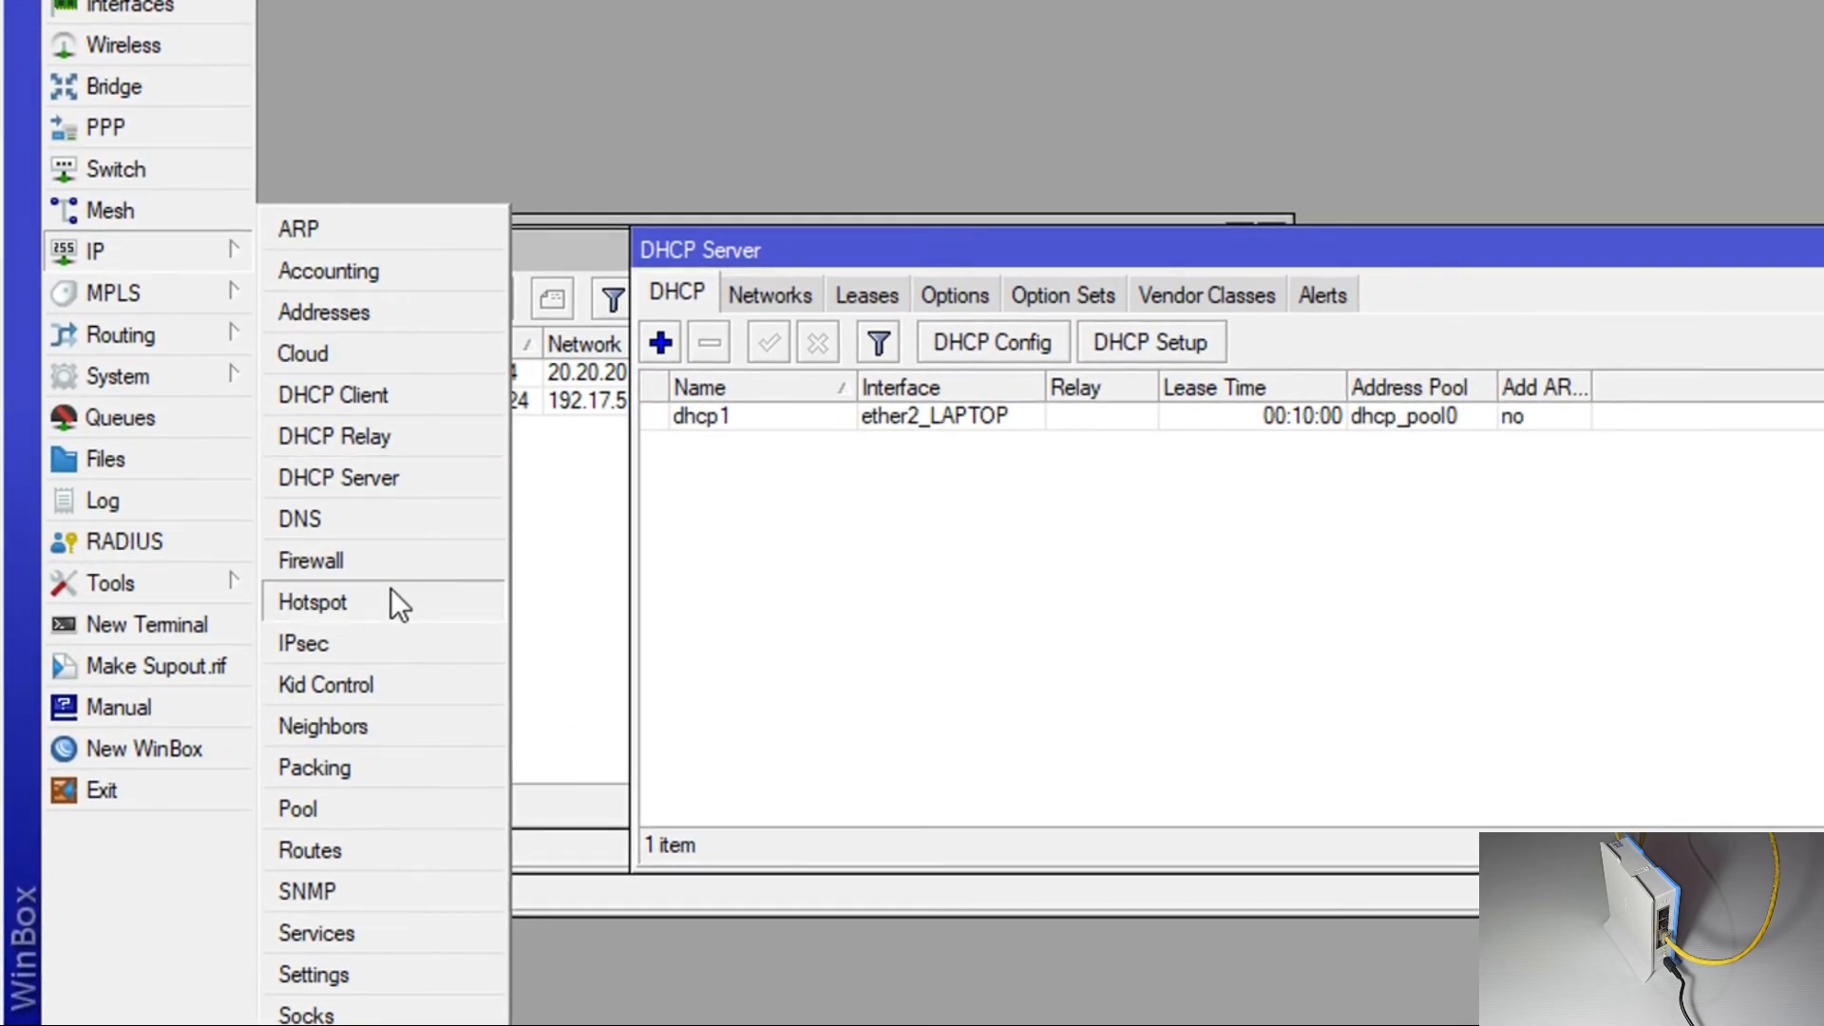
pyautogui.click(352, 567)
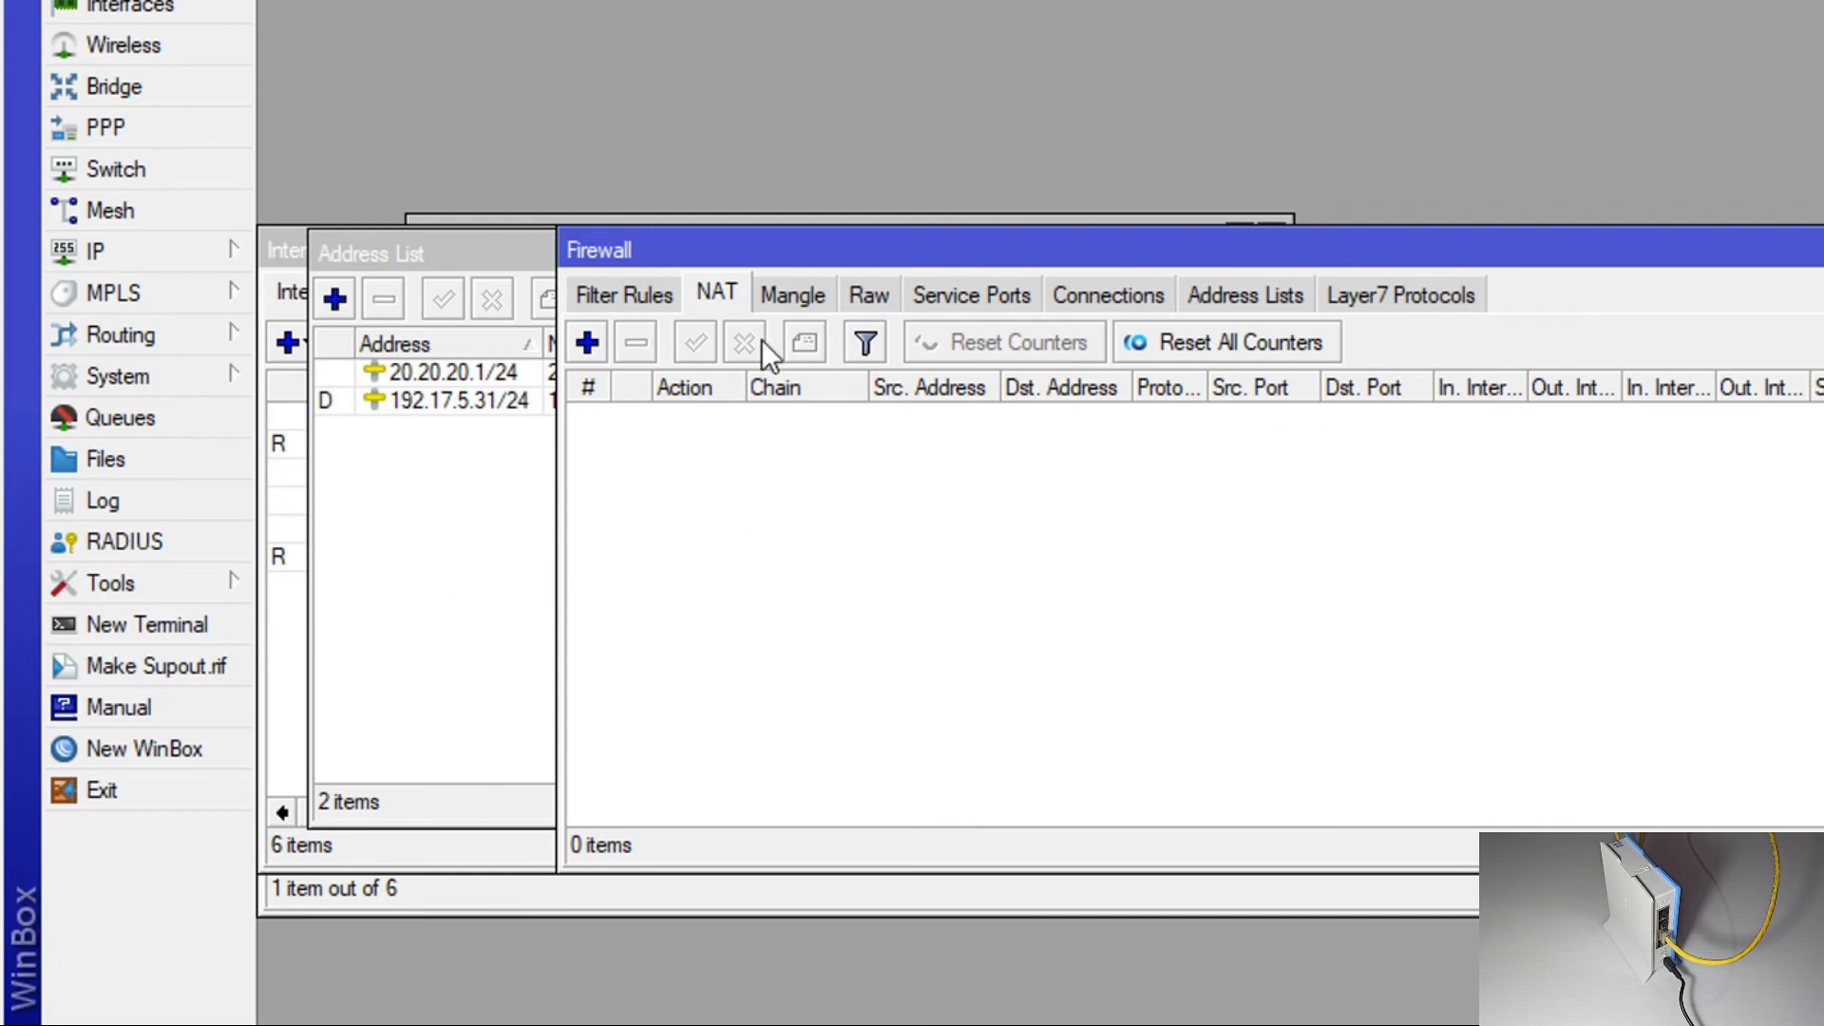
pyautogui.click(661, 295)
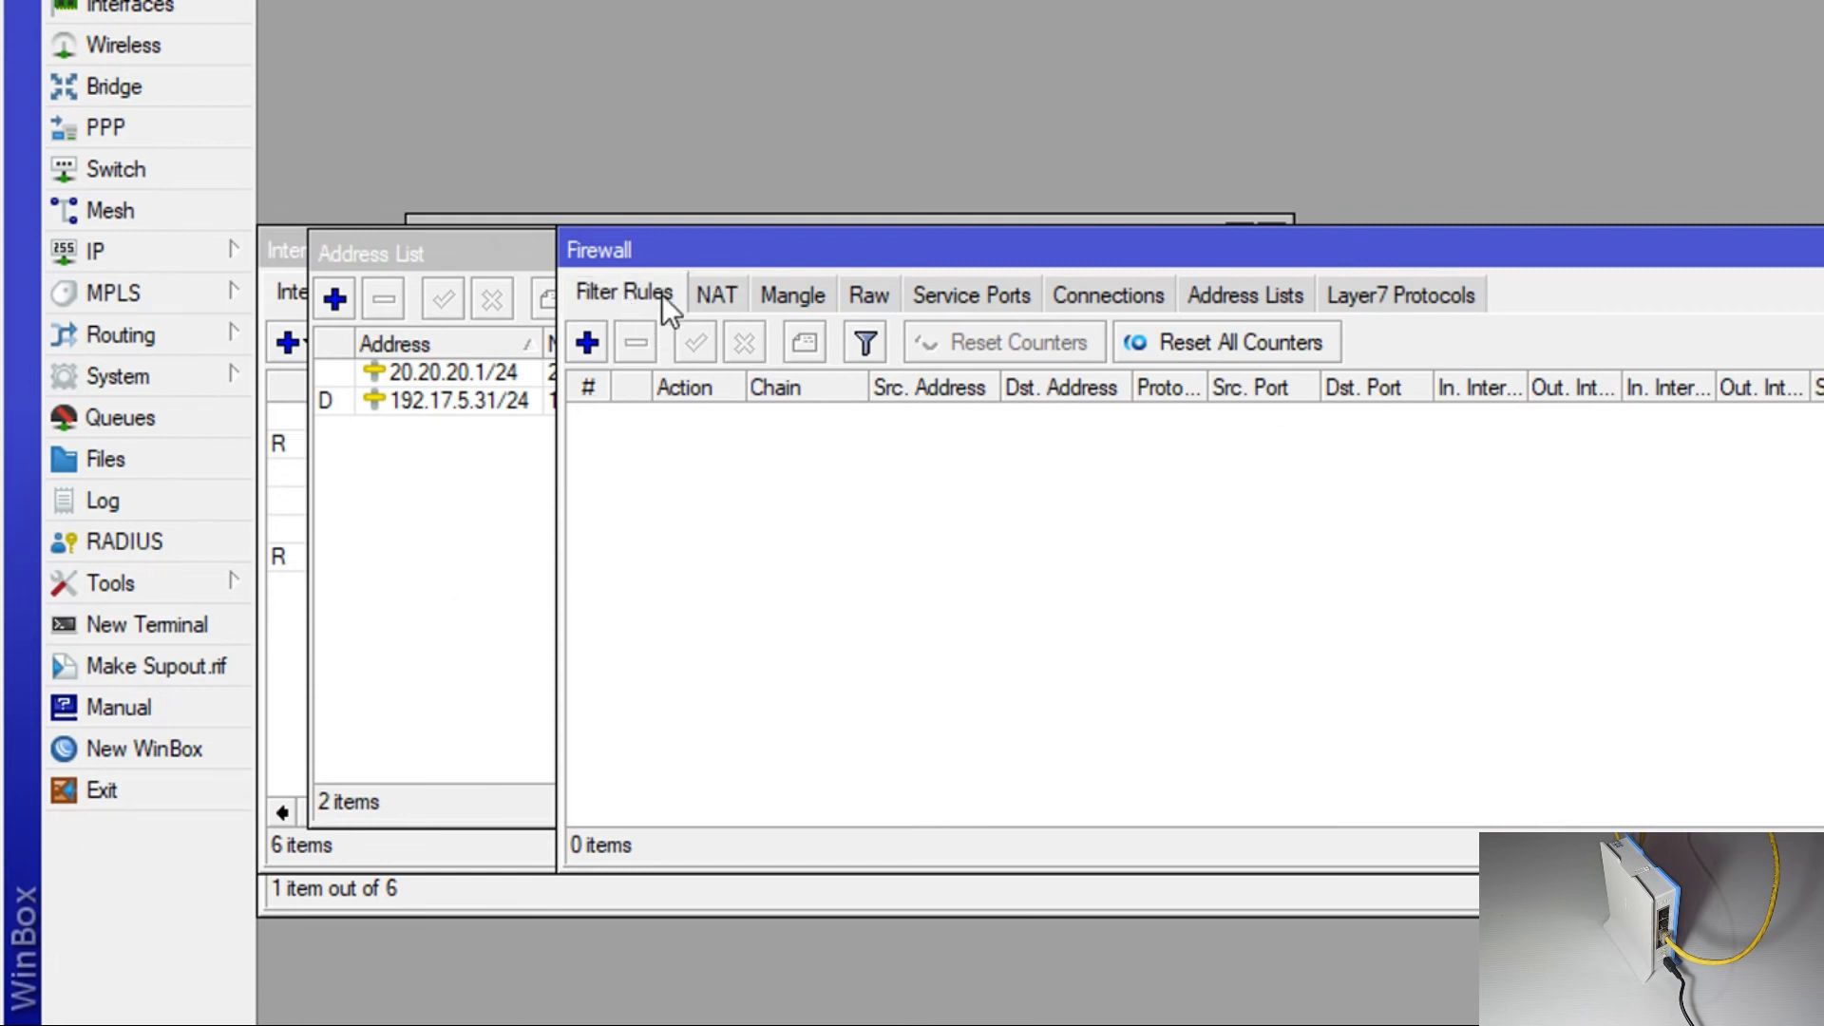
pyautogui.click(720, 300)
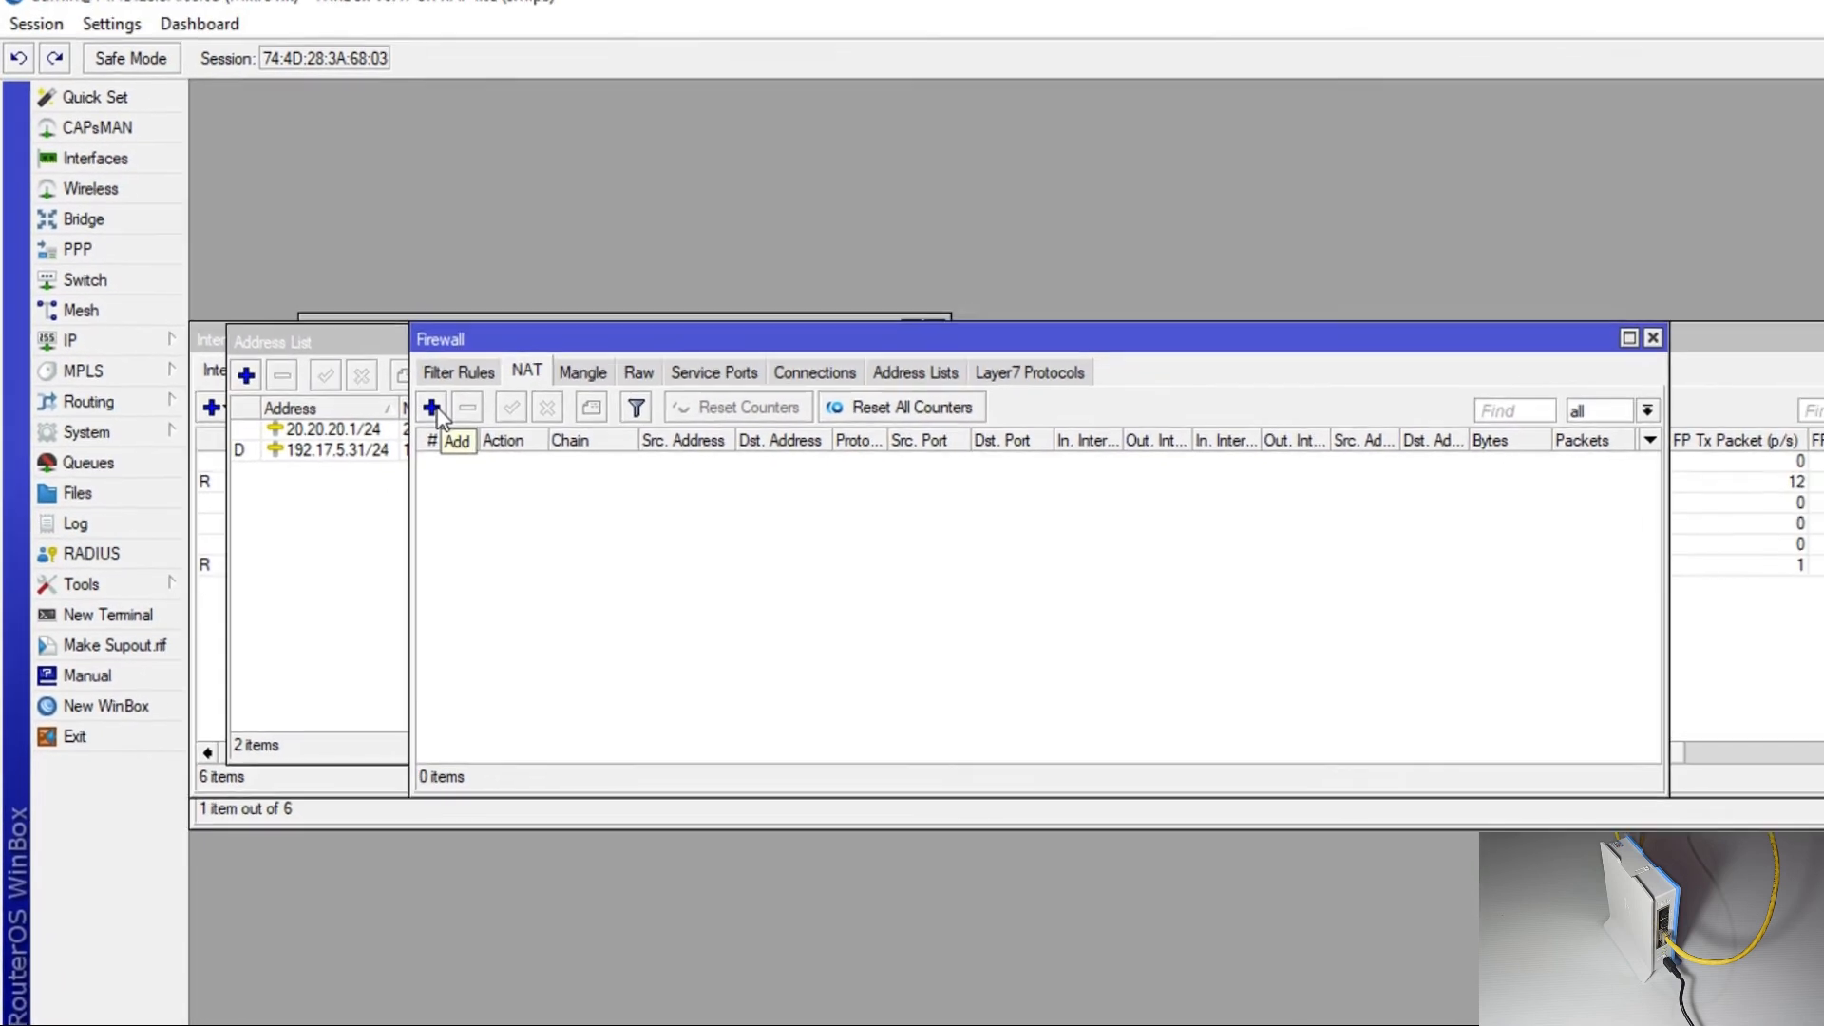
# Start a new NAT rule on the srcnat chain with wlan1_INTERNET as its outgoing interface.
pyautogui.click(431, 408)
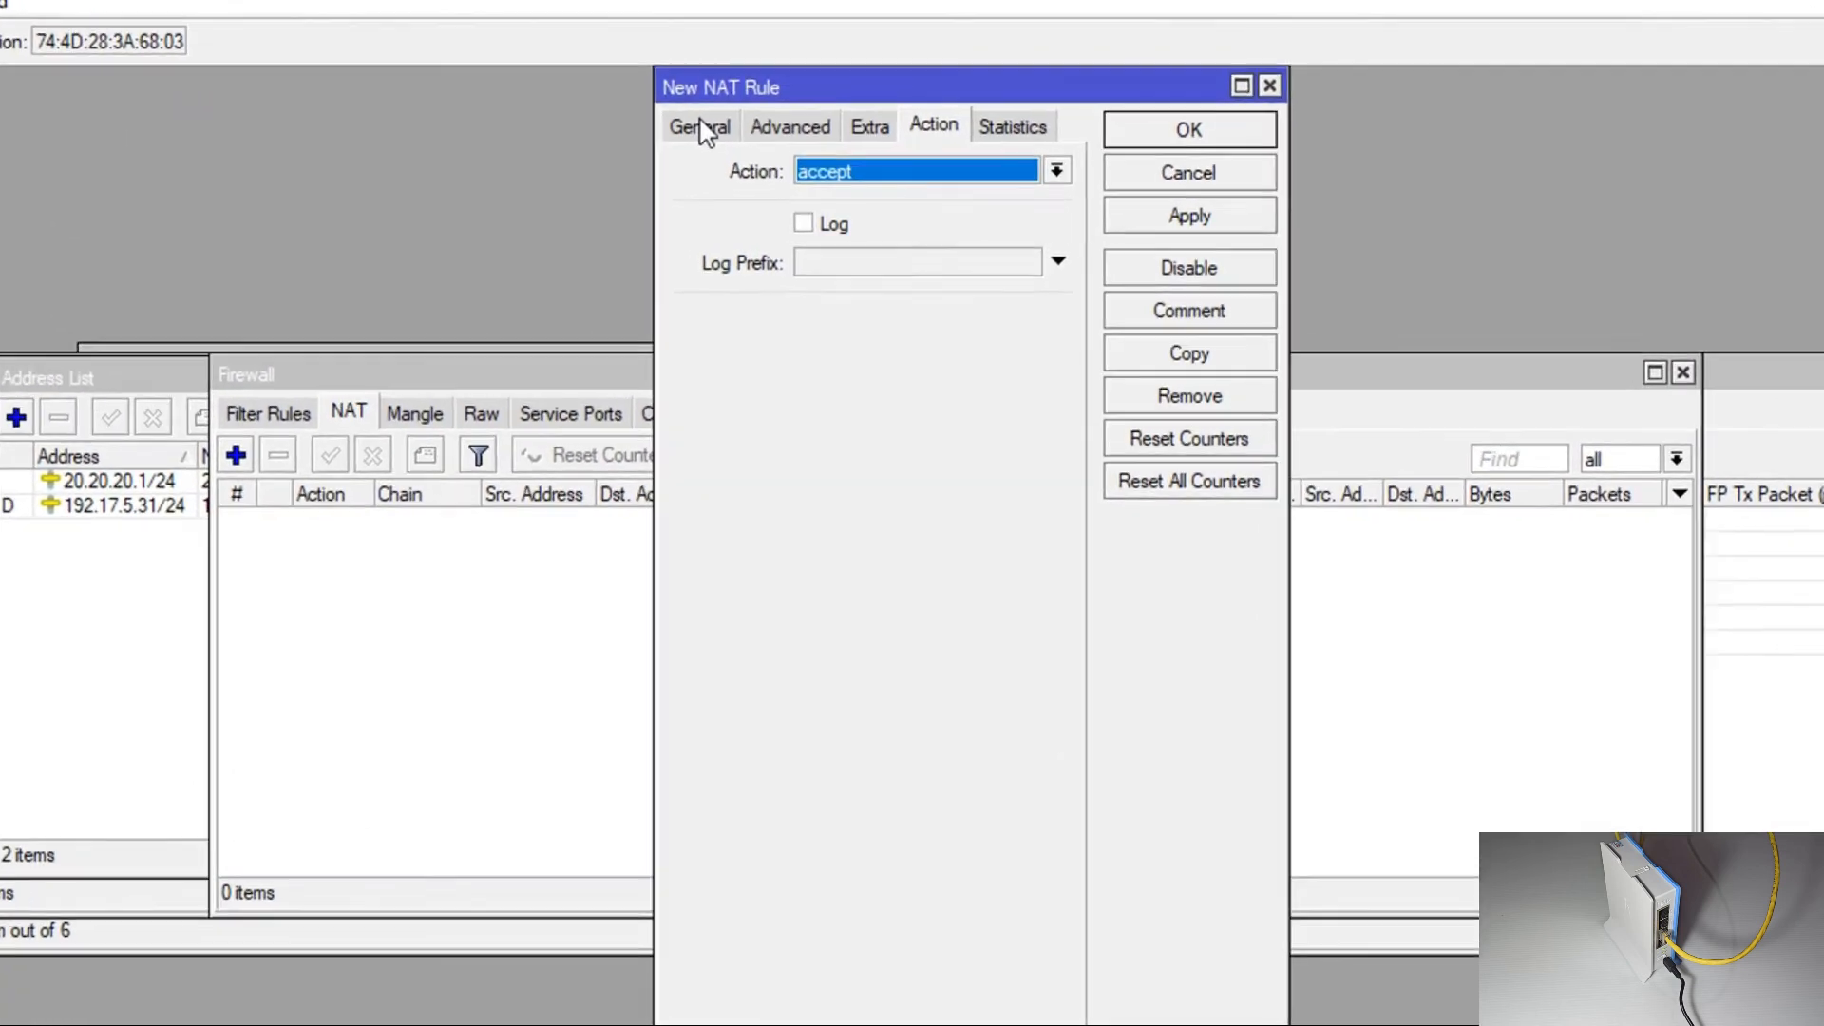
pyautogui.click(701, 127)
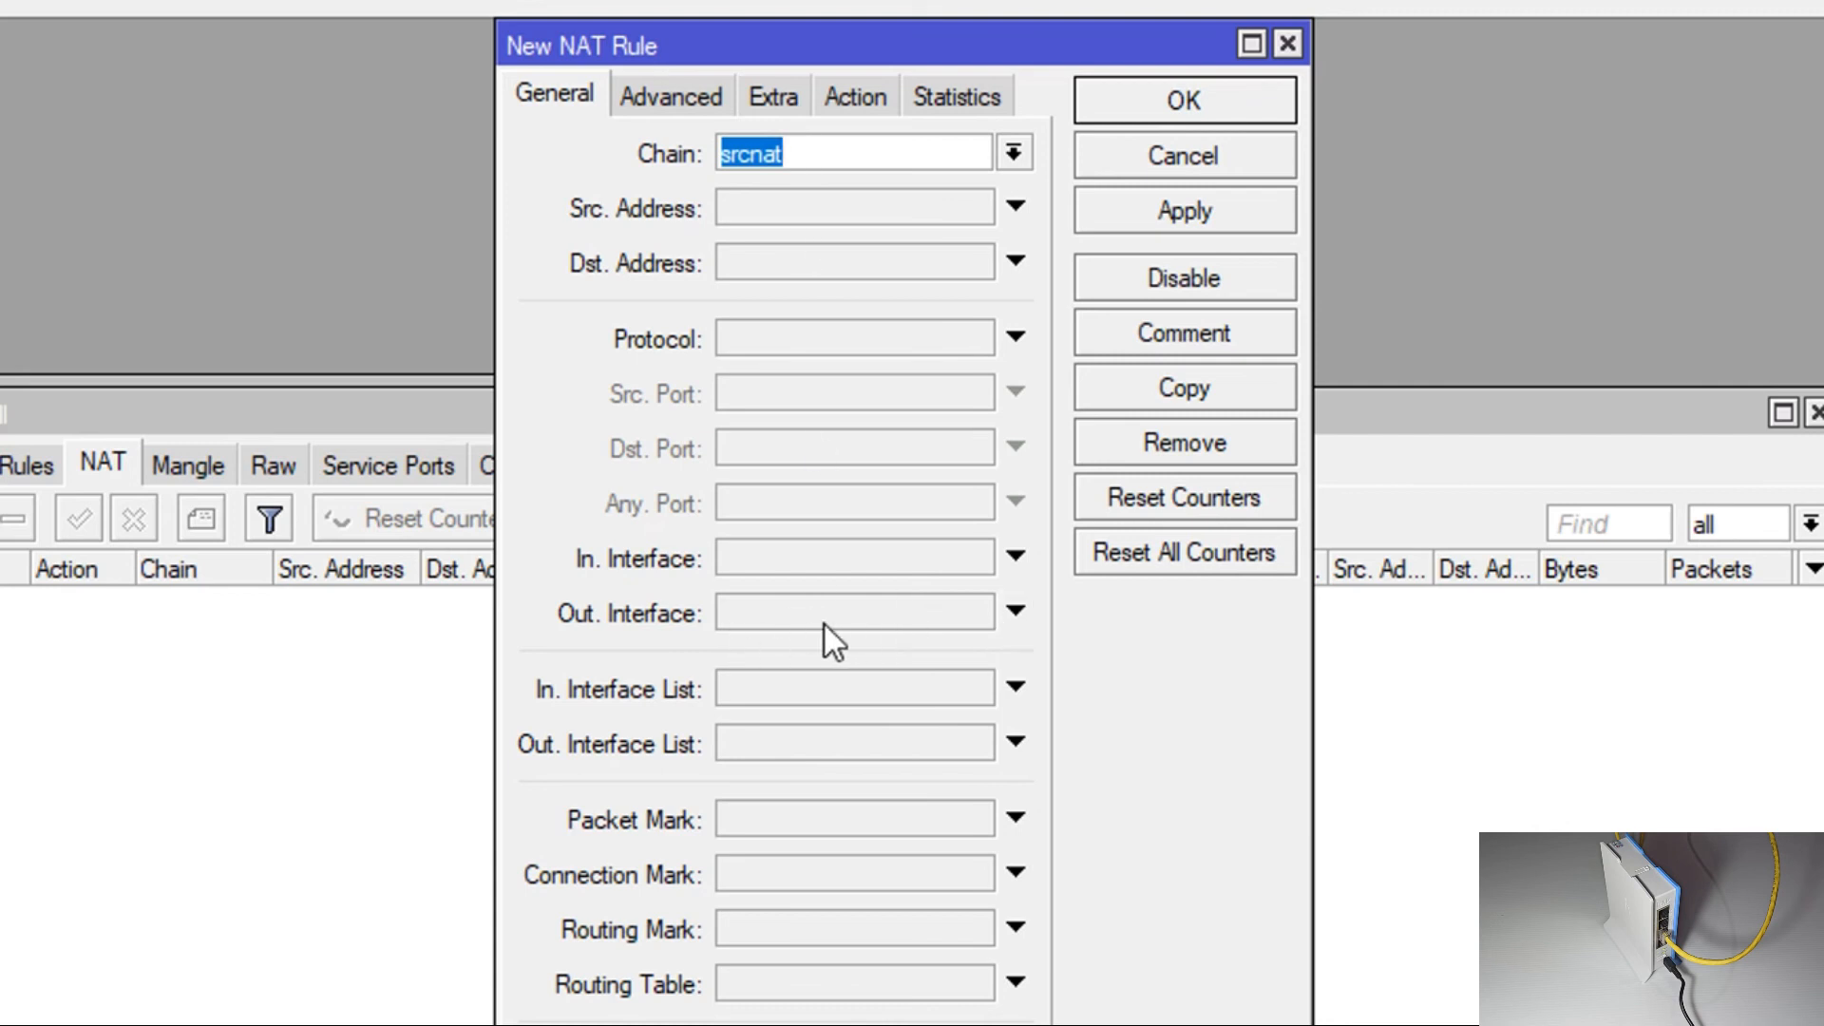
pyautogui.click(1007, 618)
pyautogui.click(974, 616)
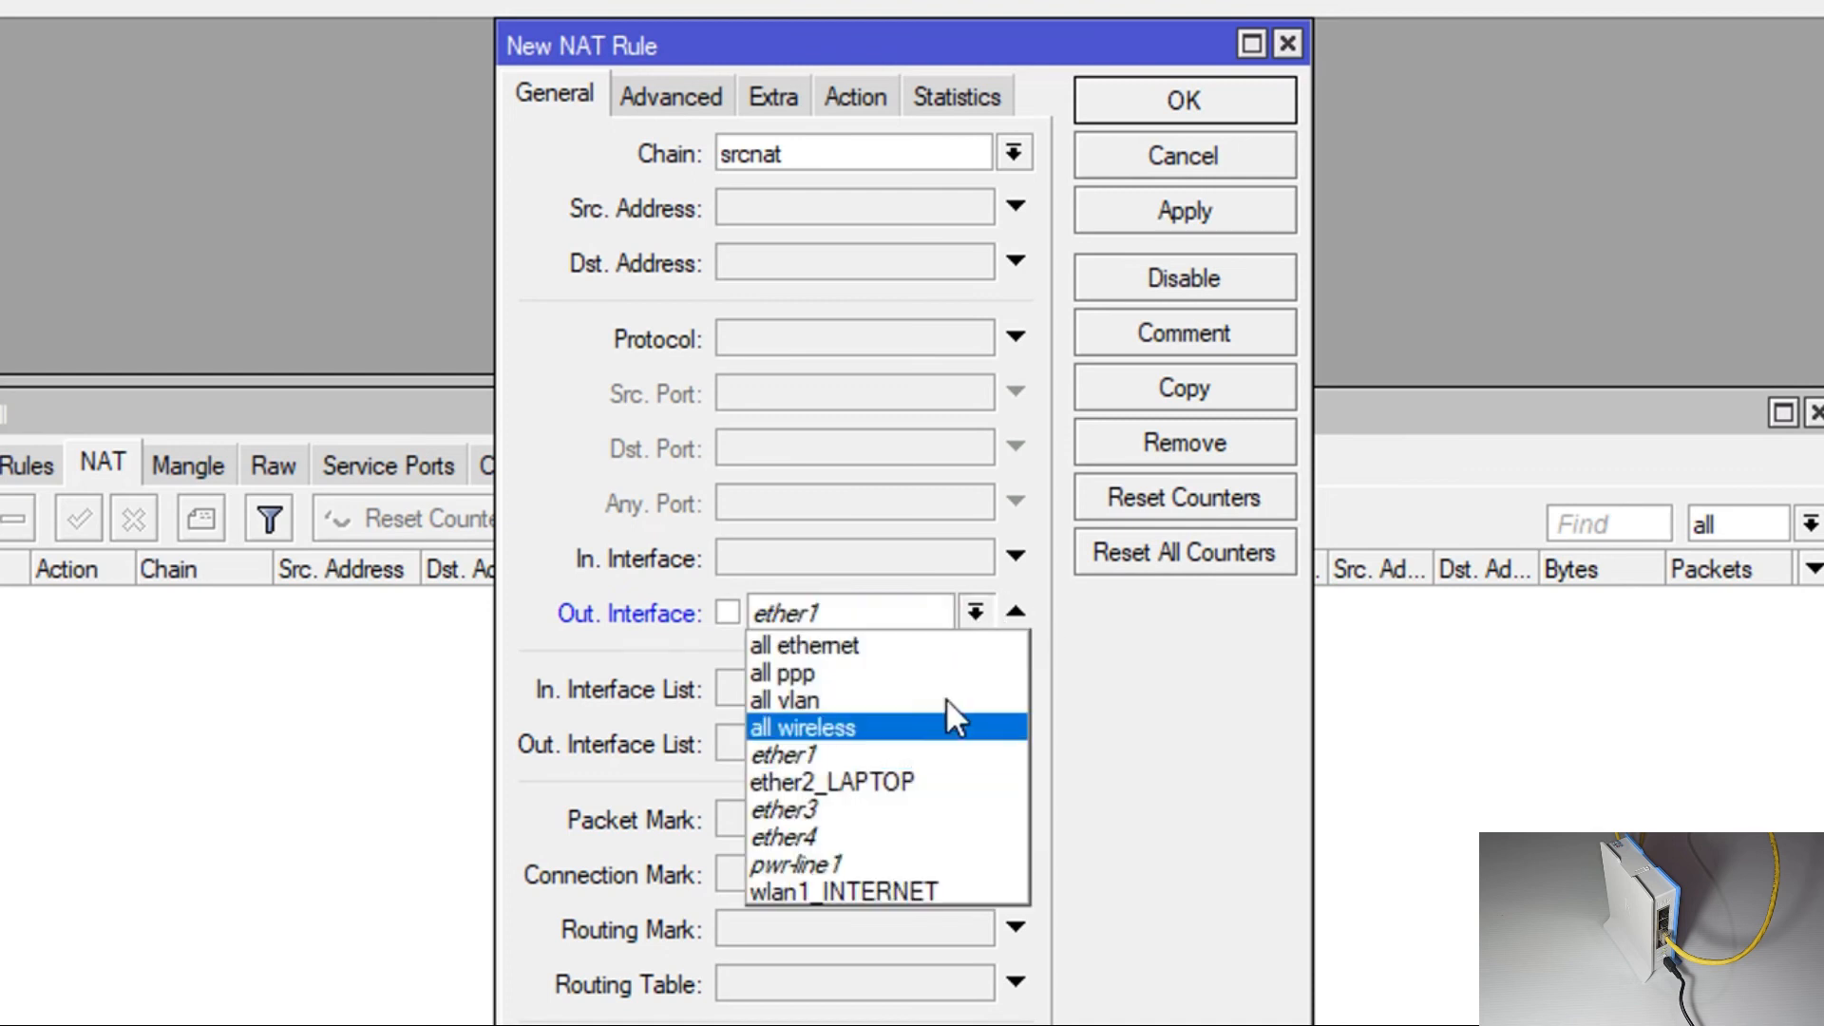
pyautogui.click(893, 891)
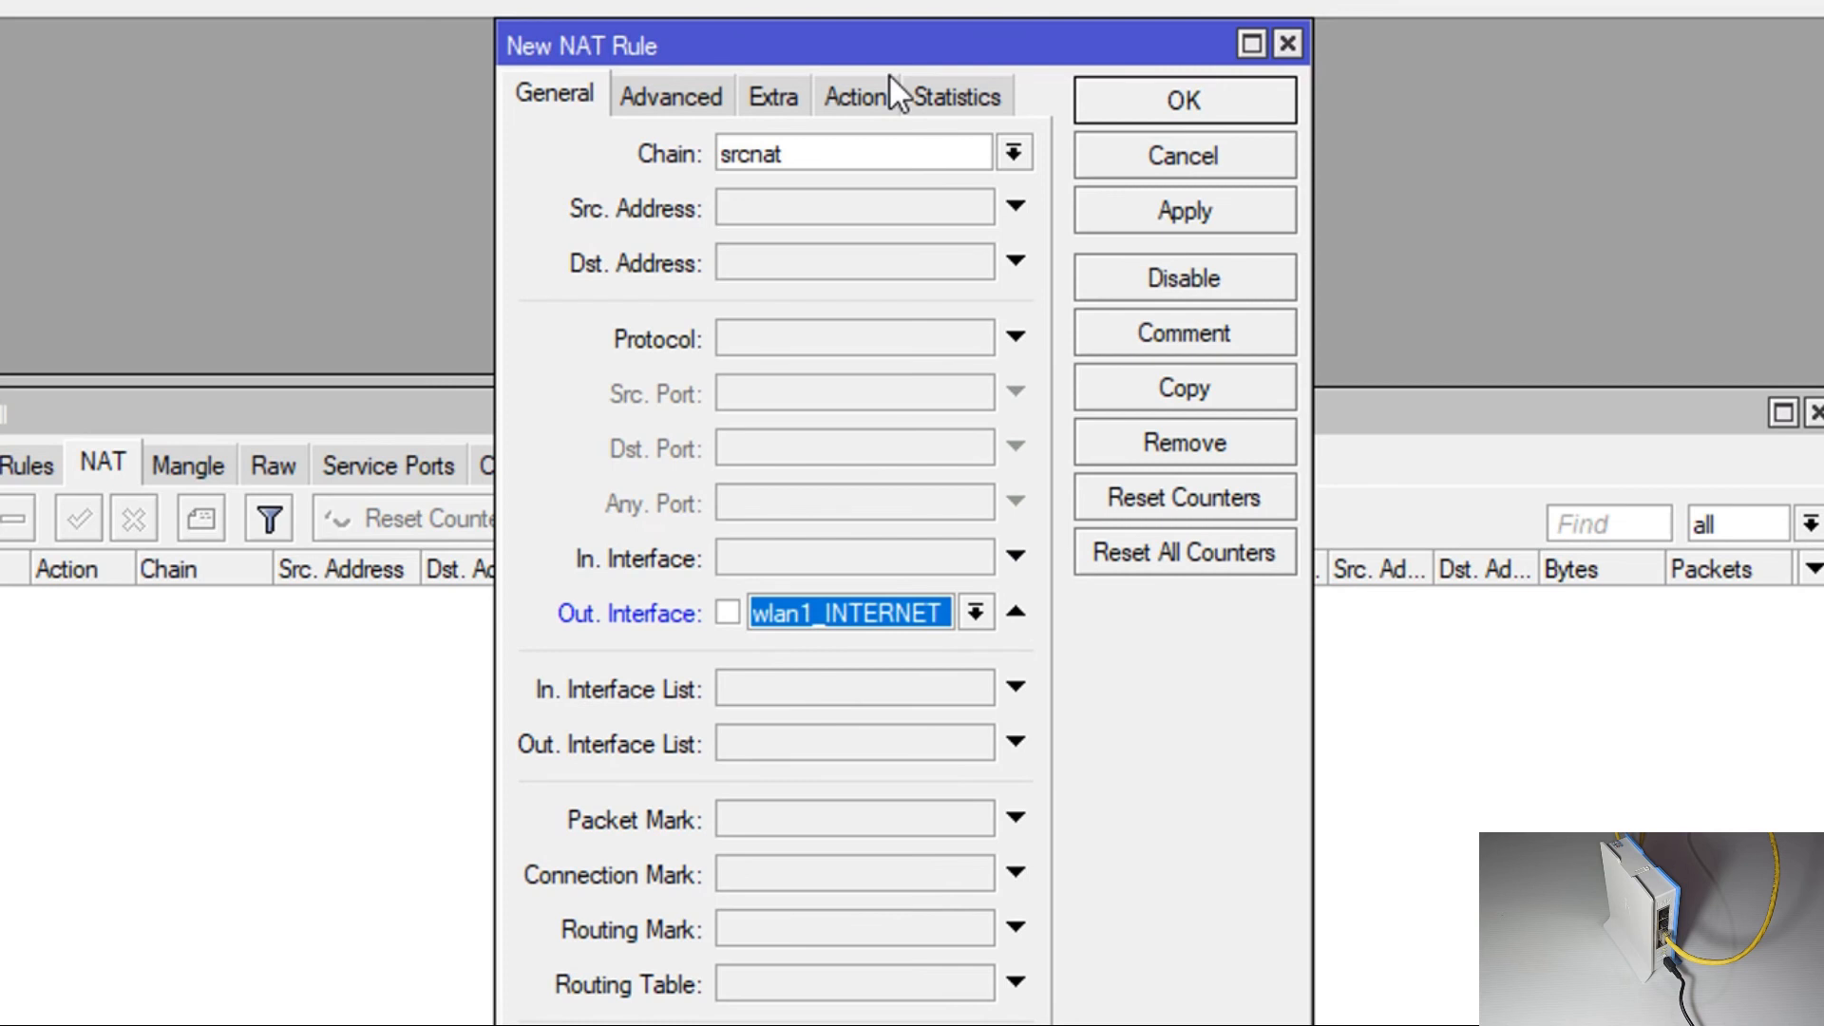
# Set the new NAT rule's action to masquerade, then apply and save the rule.
pyautogui.click(855, 98)
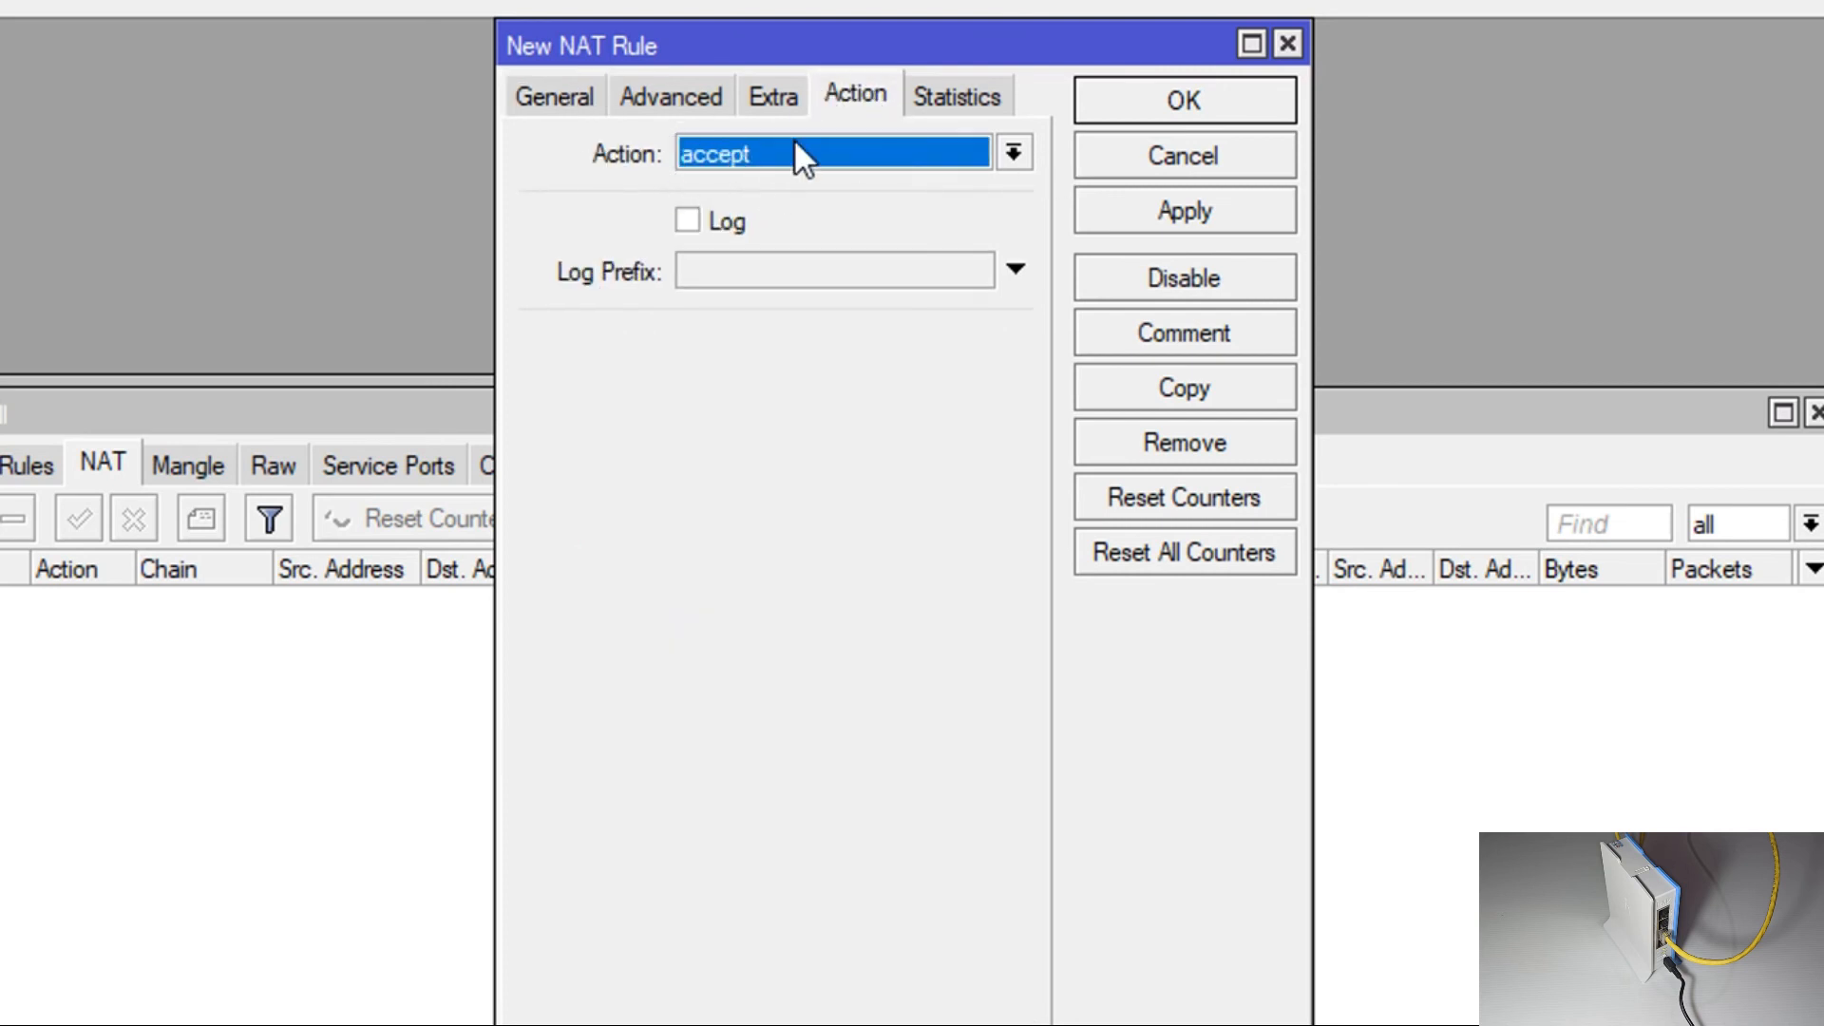
pyautogui.click(1012, 153)
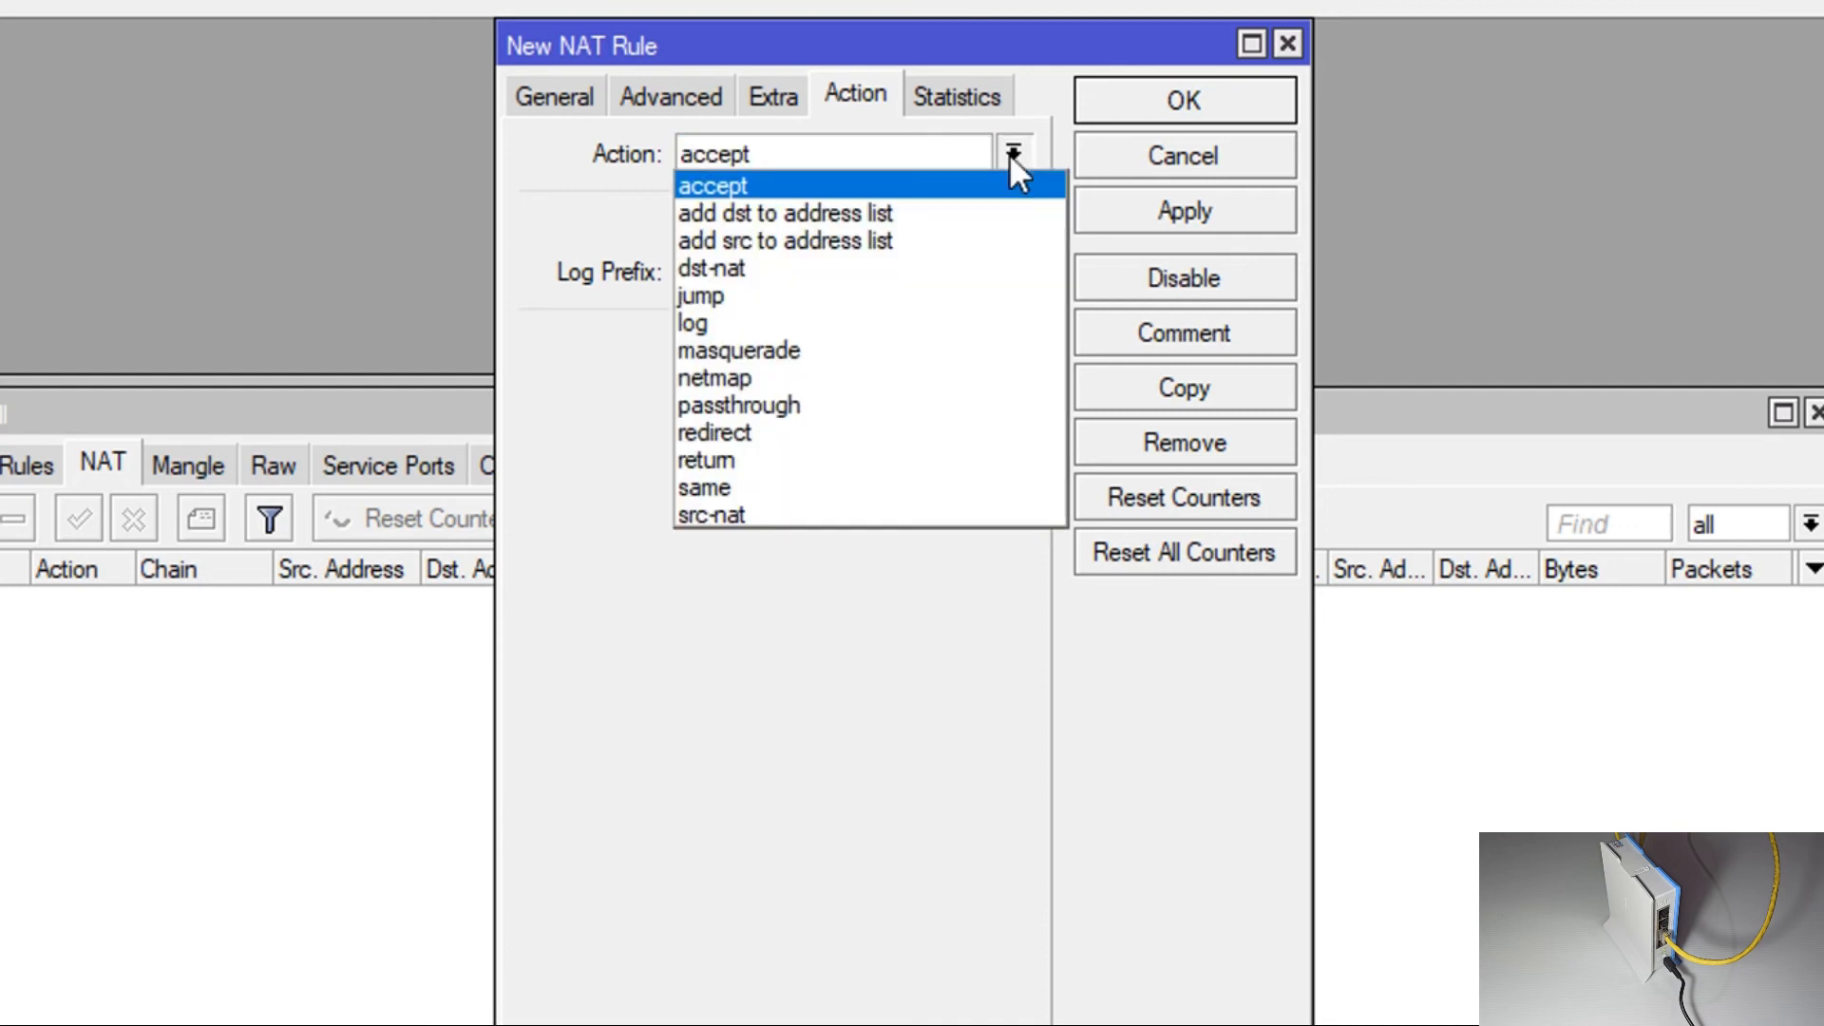
pyautogui.click(859, 351)
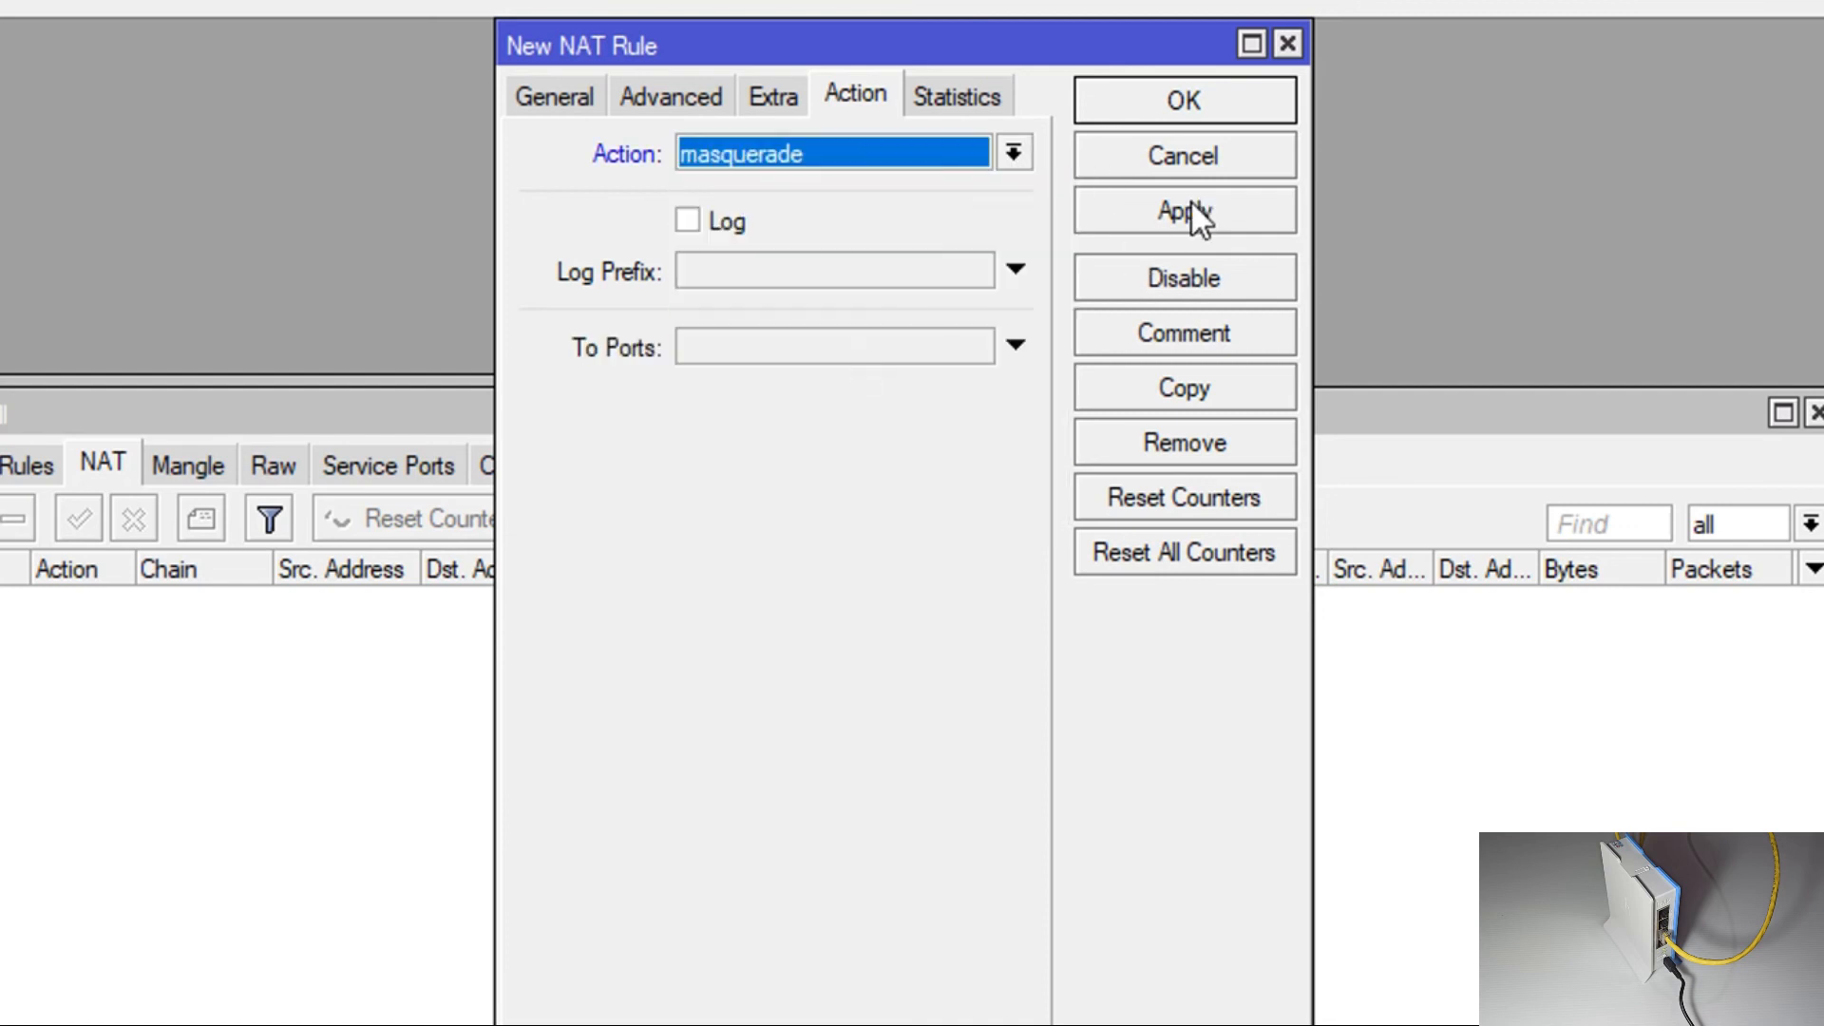
pyautogui.click(1190, 200)
pyautogui.click(1216, 95)
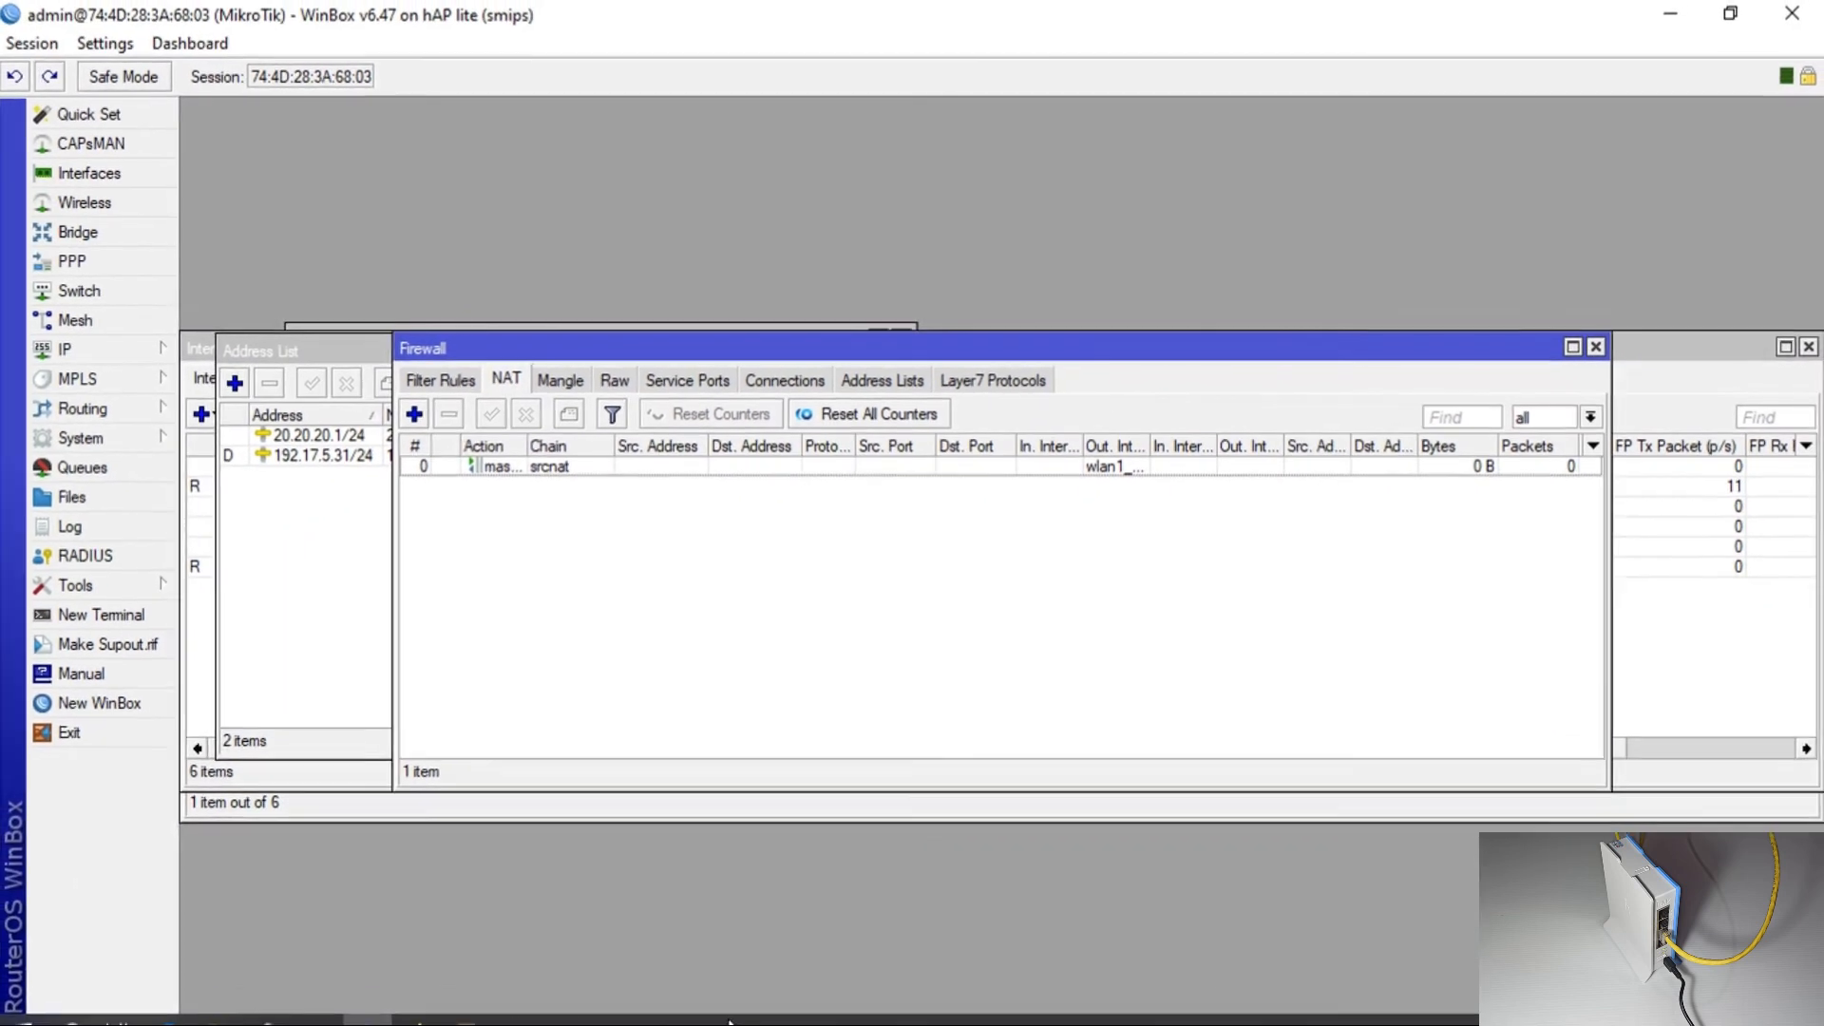
# Switch to the running google.com ping, check its latest replies, and close the ping window.
pyautogui.hotkey('alt', 'Tab')
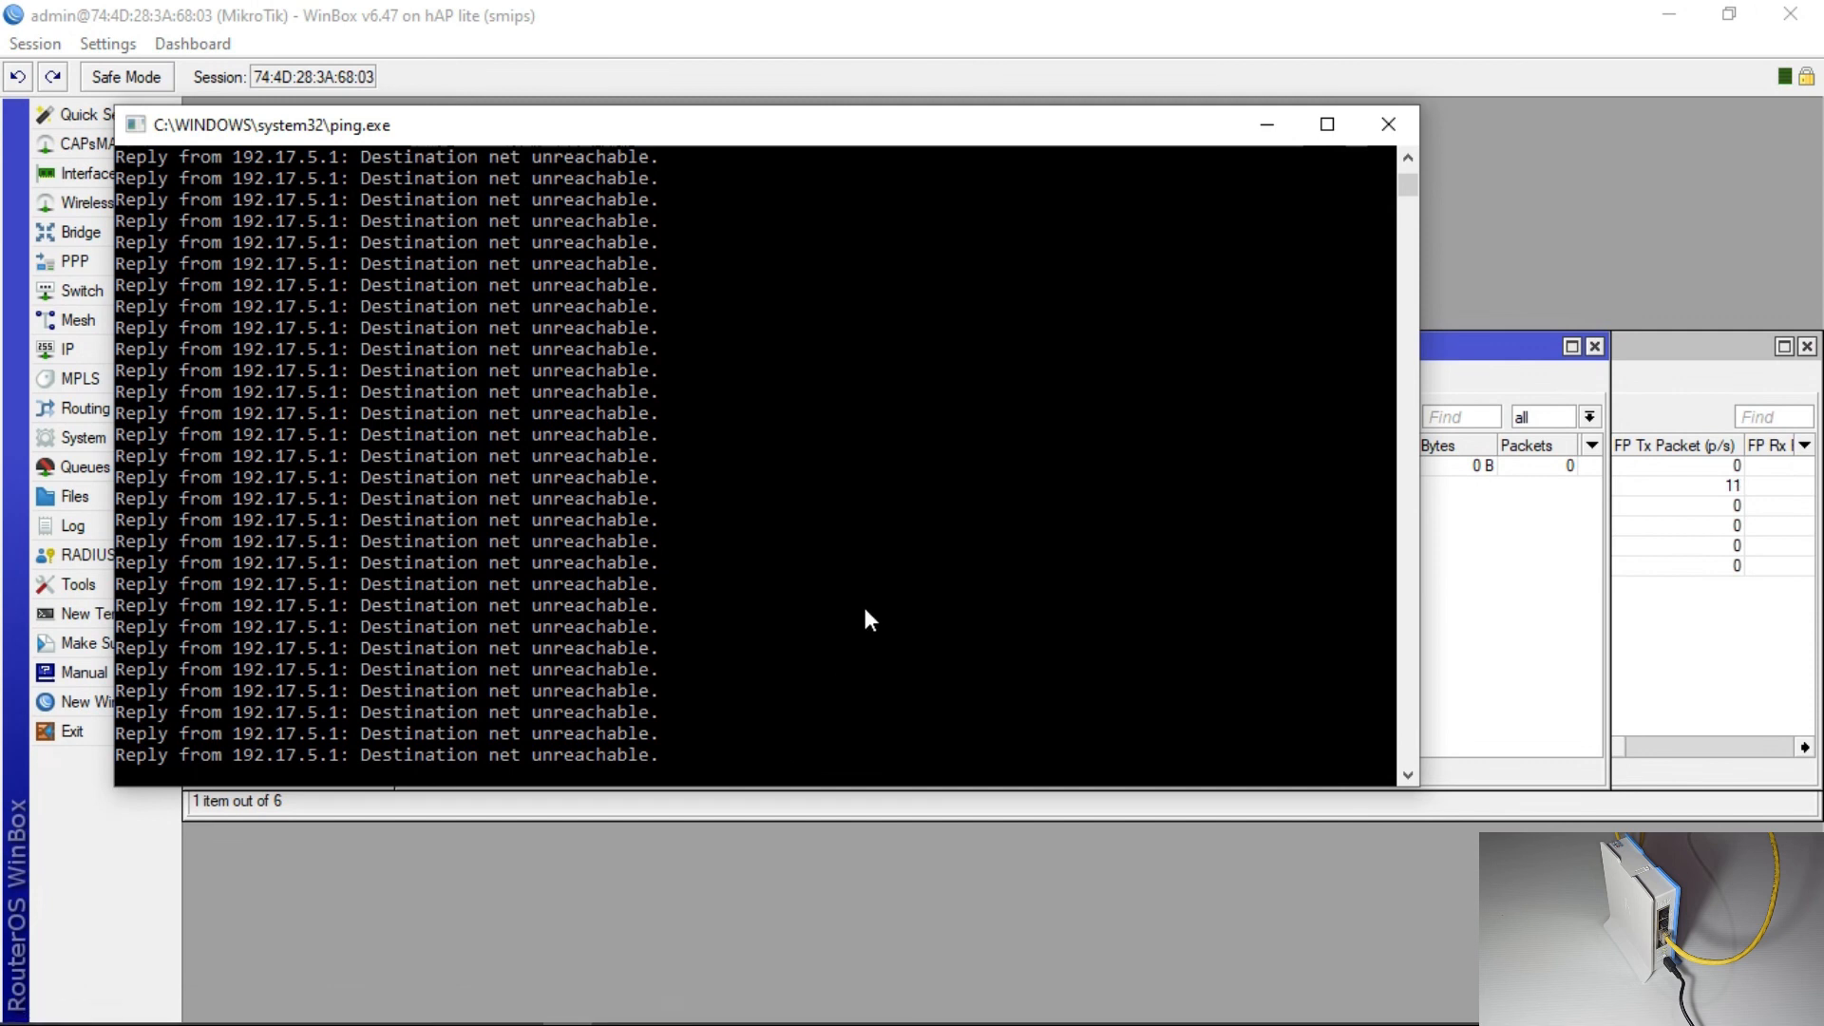
pyautogui.scroll(-4, 918, 599)
pyautogui.scroll(1, 918, 599)
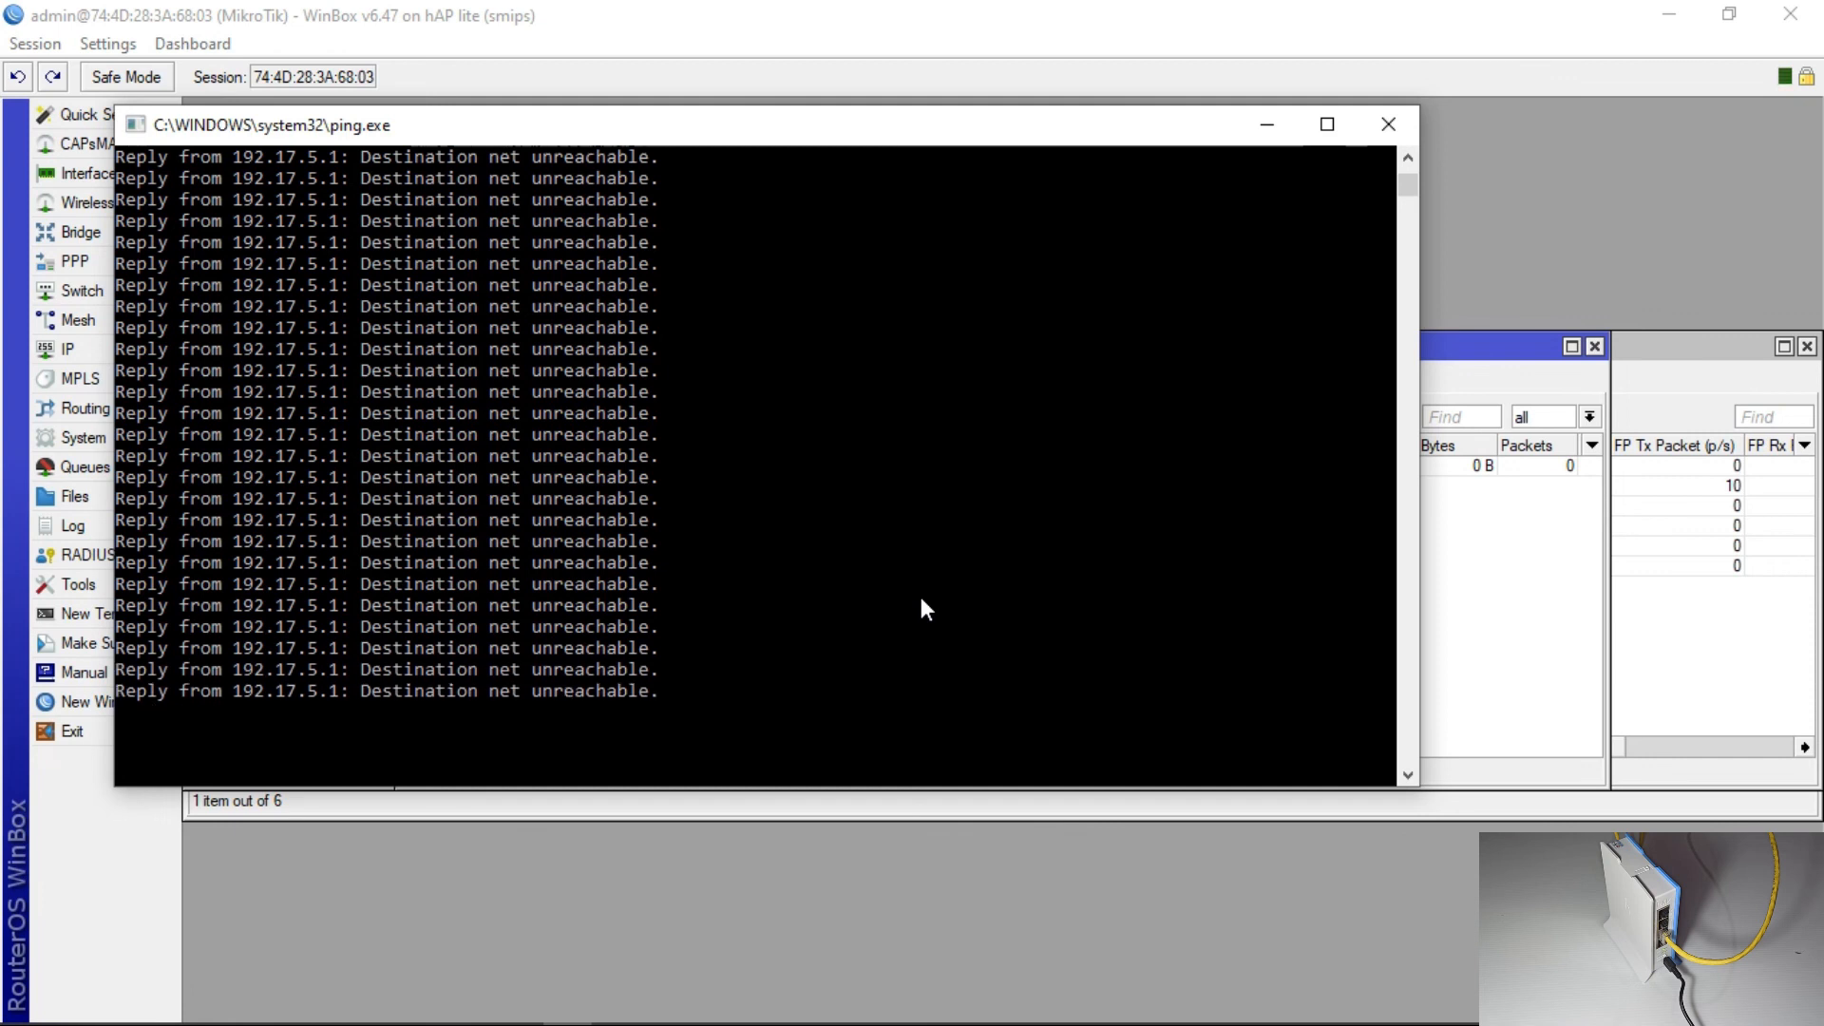
pyautogui.click(1396, 120)
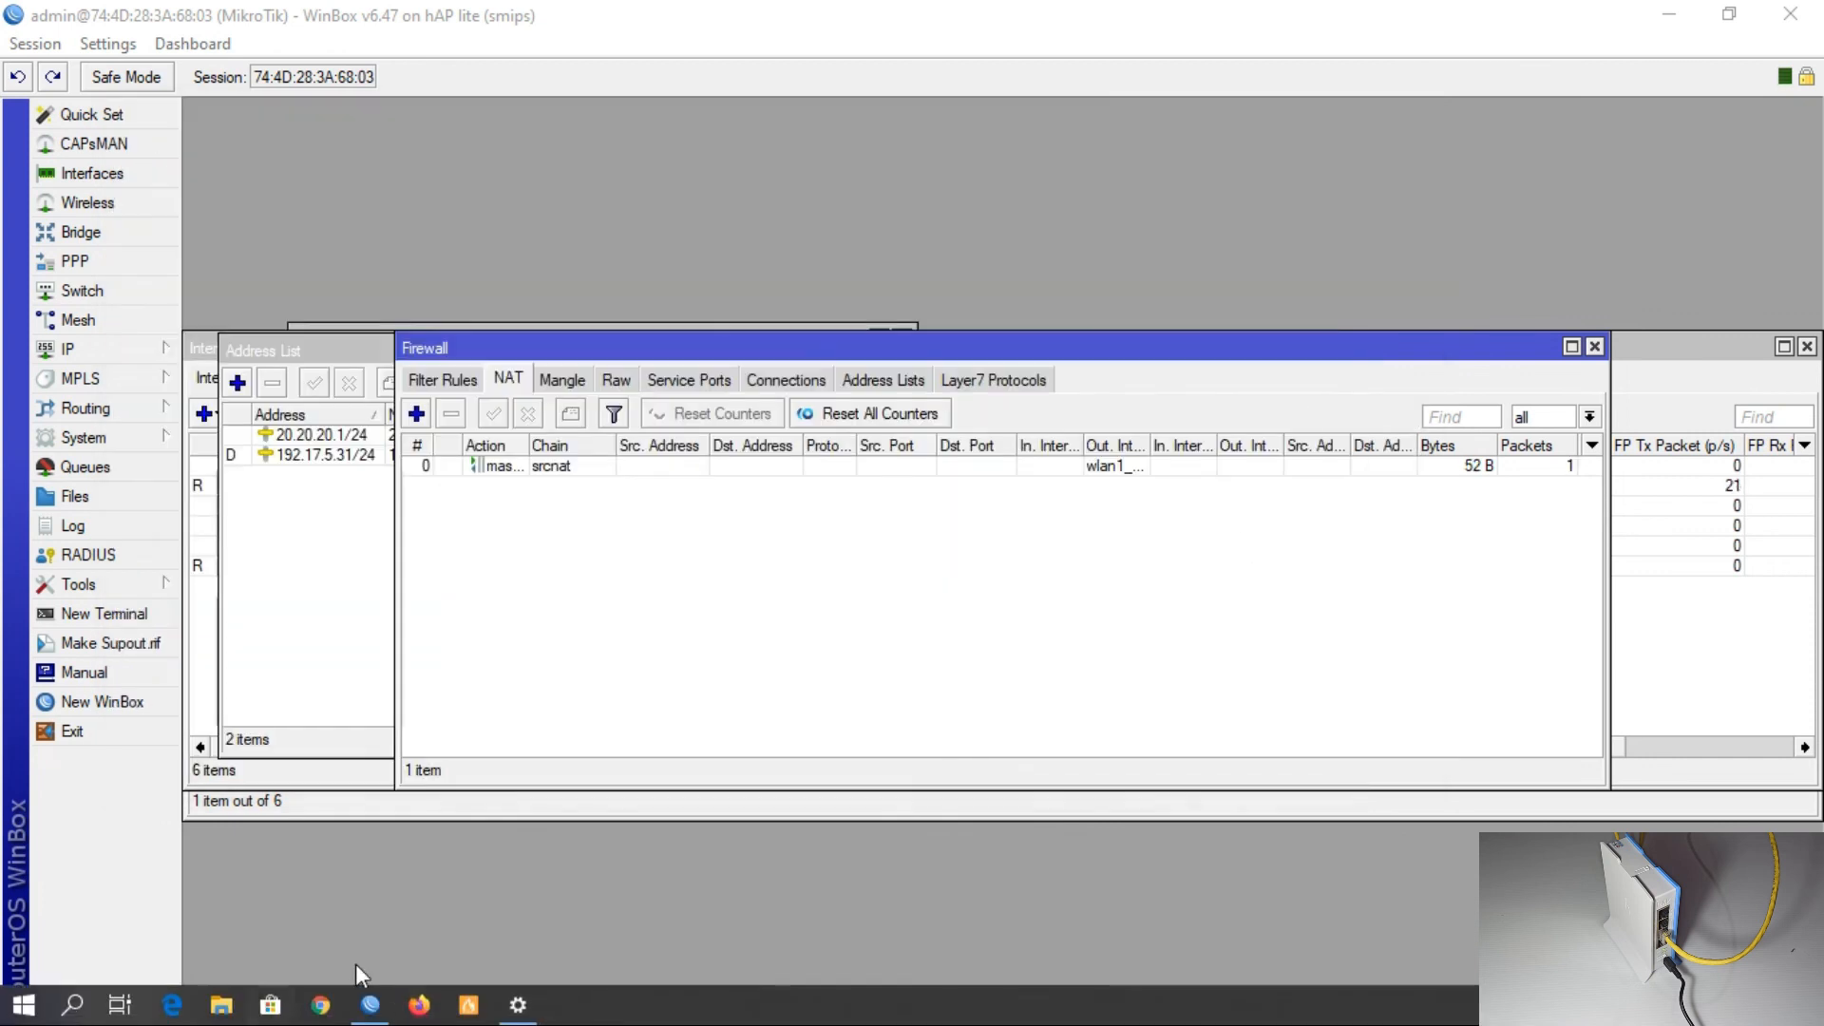
# Switch to Chrome, test internet access by opening and browsing the YouTube home page, and return to WinBox.
pyautogui.click(326, 1011)
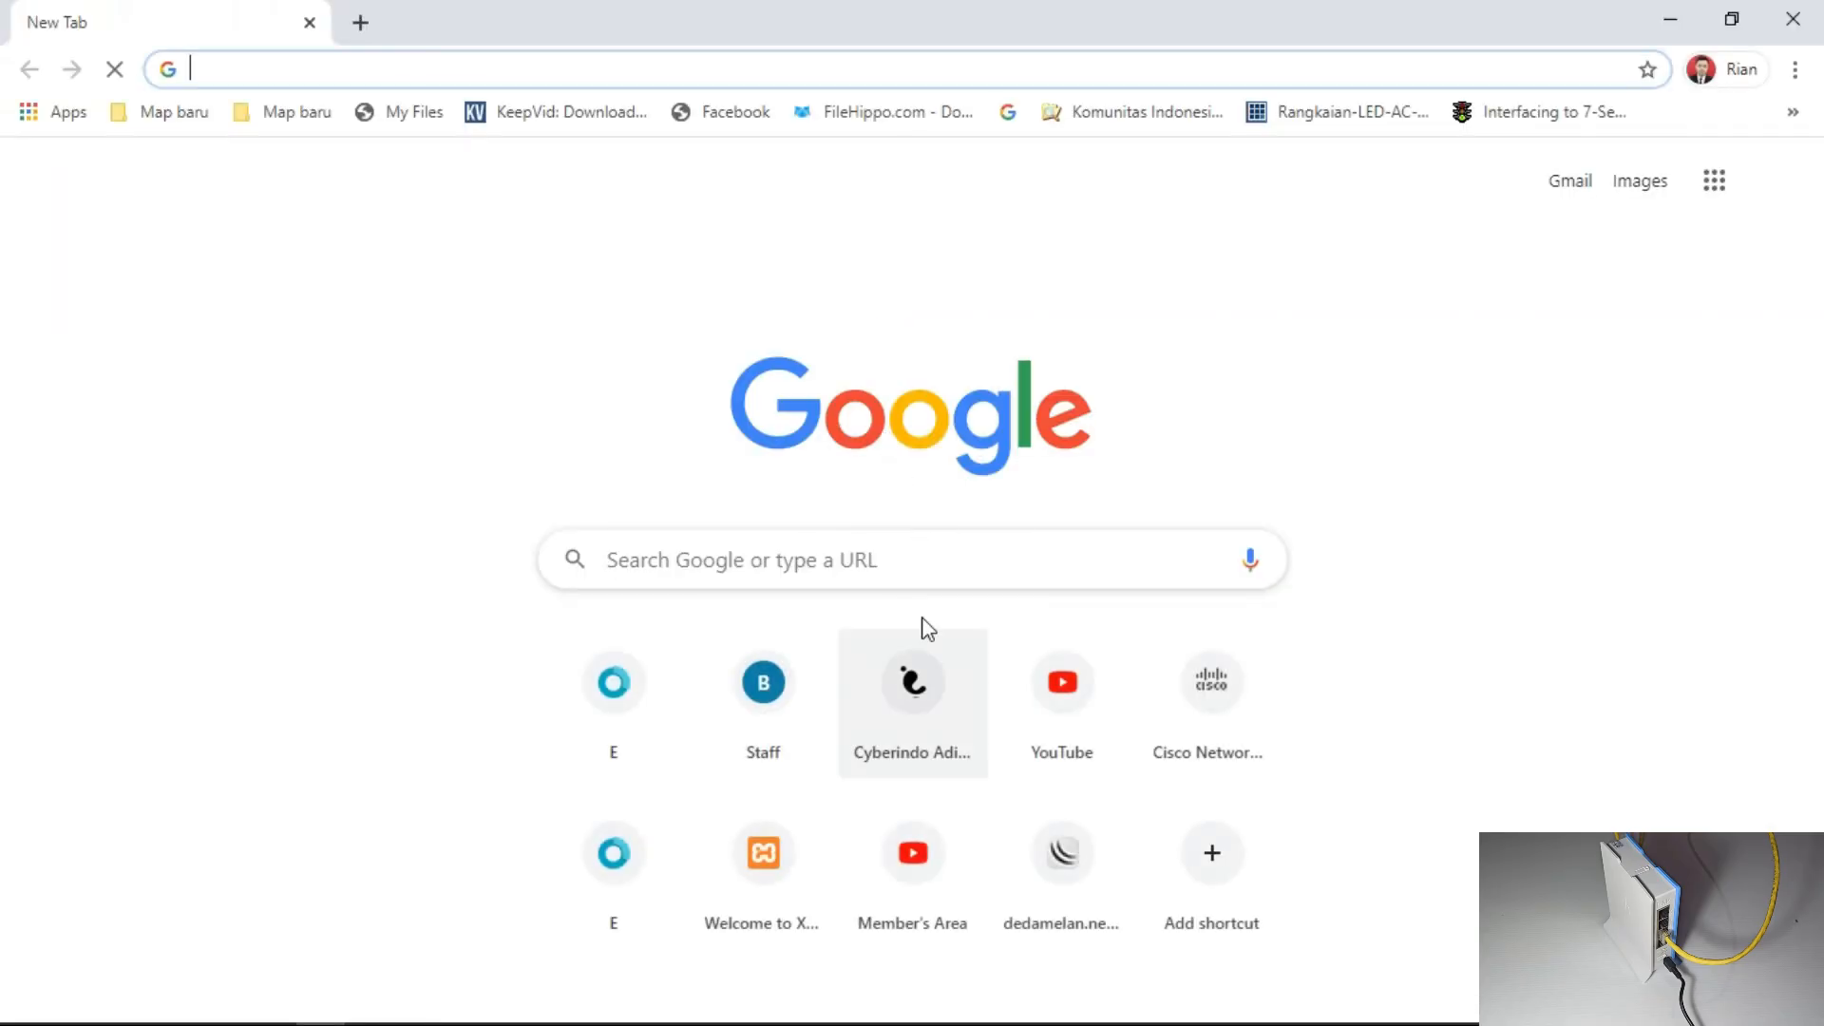
pyautogui.click(1032, 665)
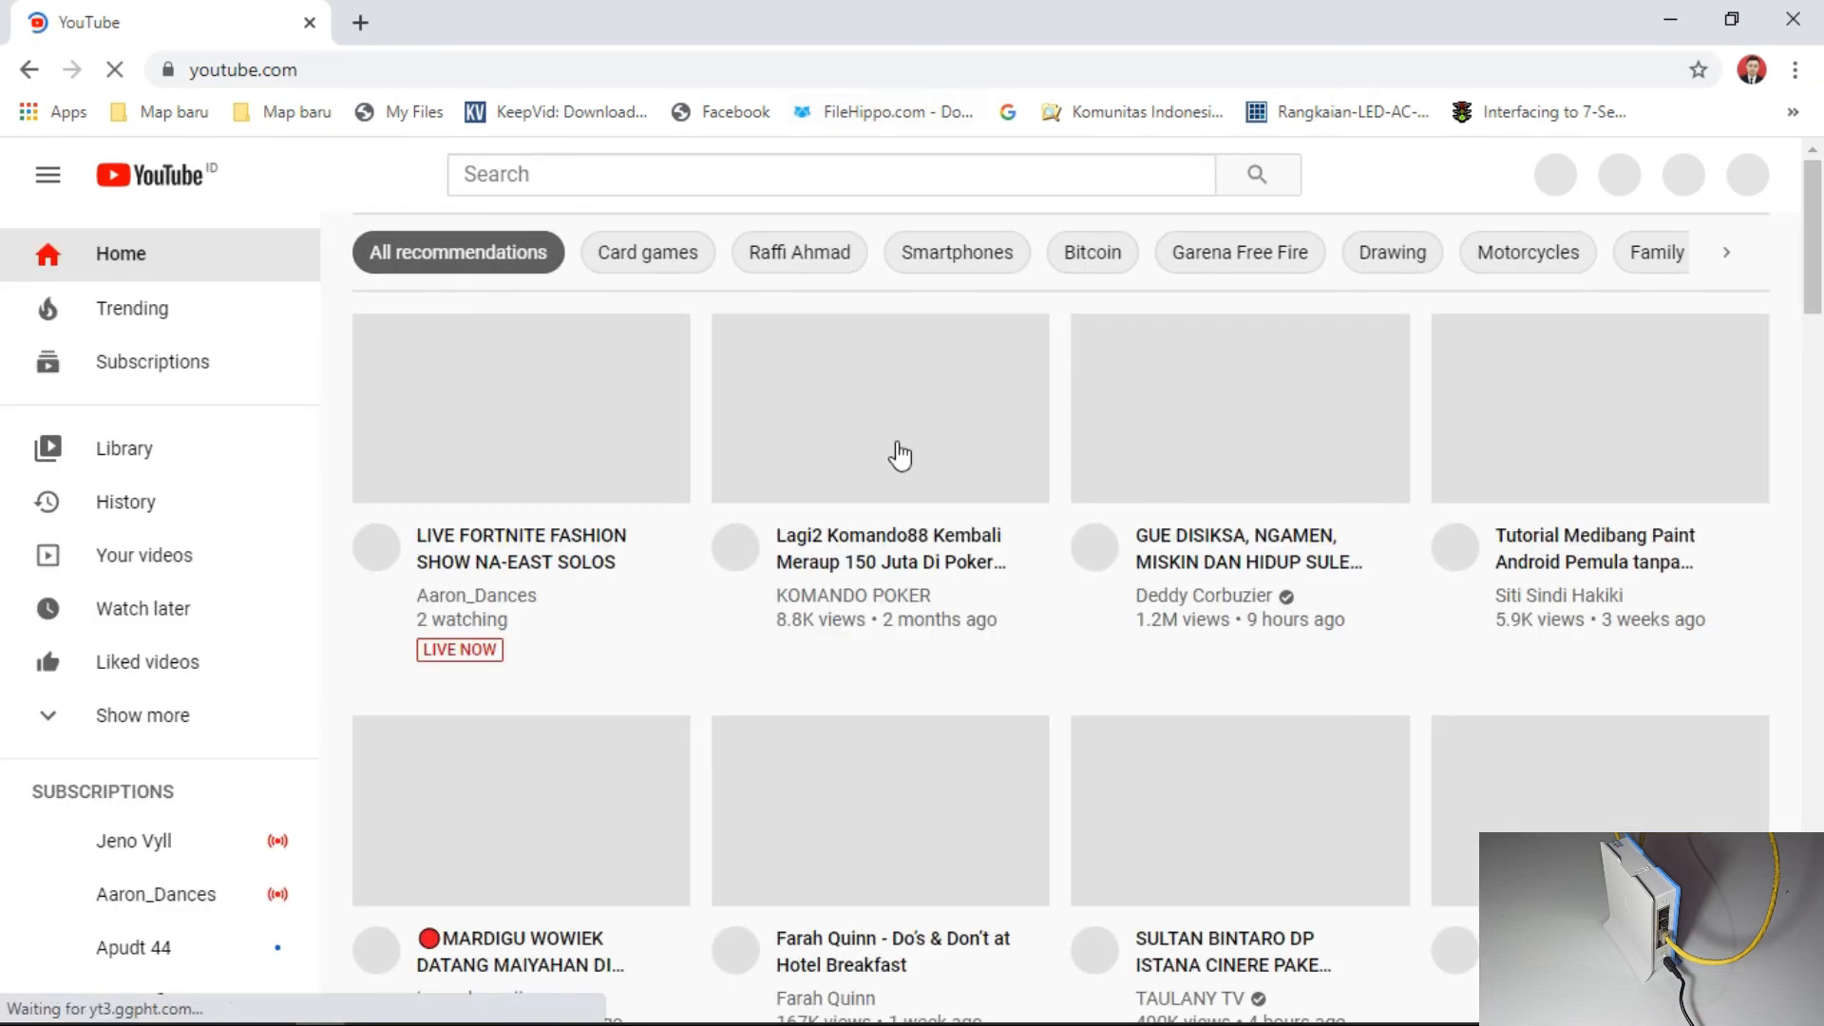
pyautogui.scroll(-20, 1222, 442)
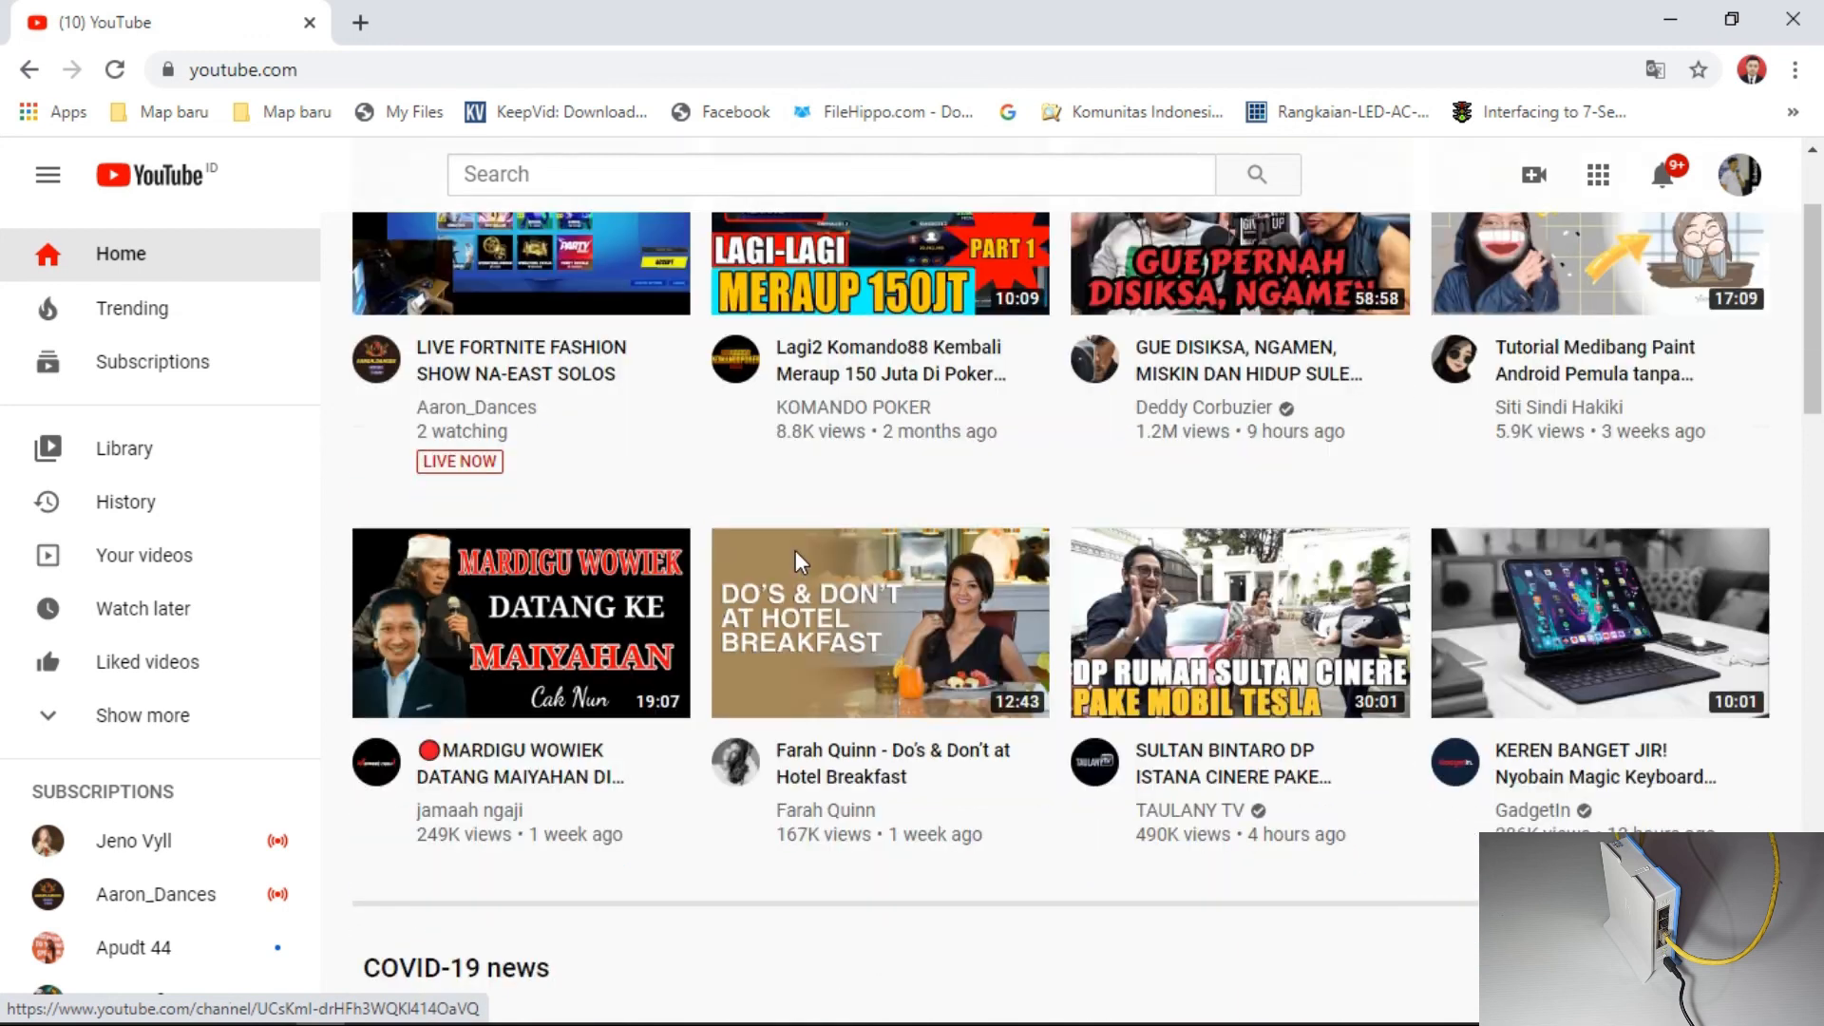
pyautogui.scroll(15, 891, 539)
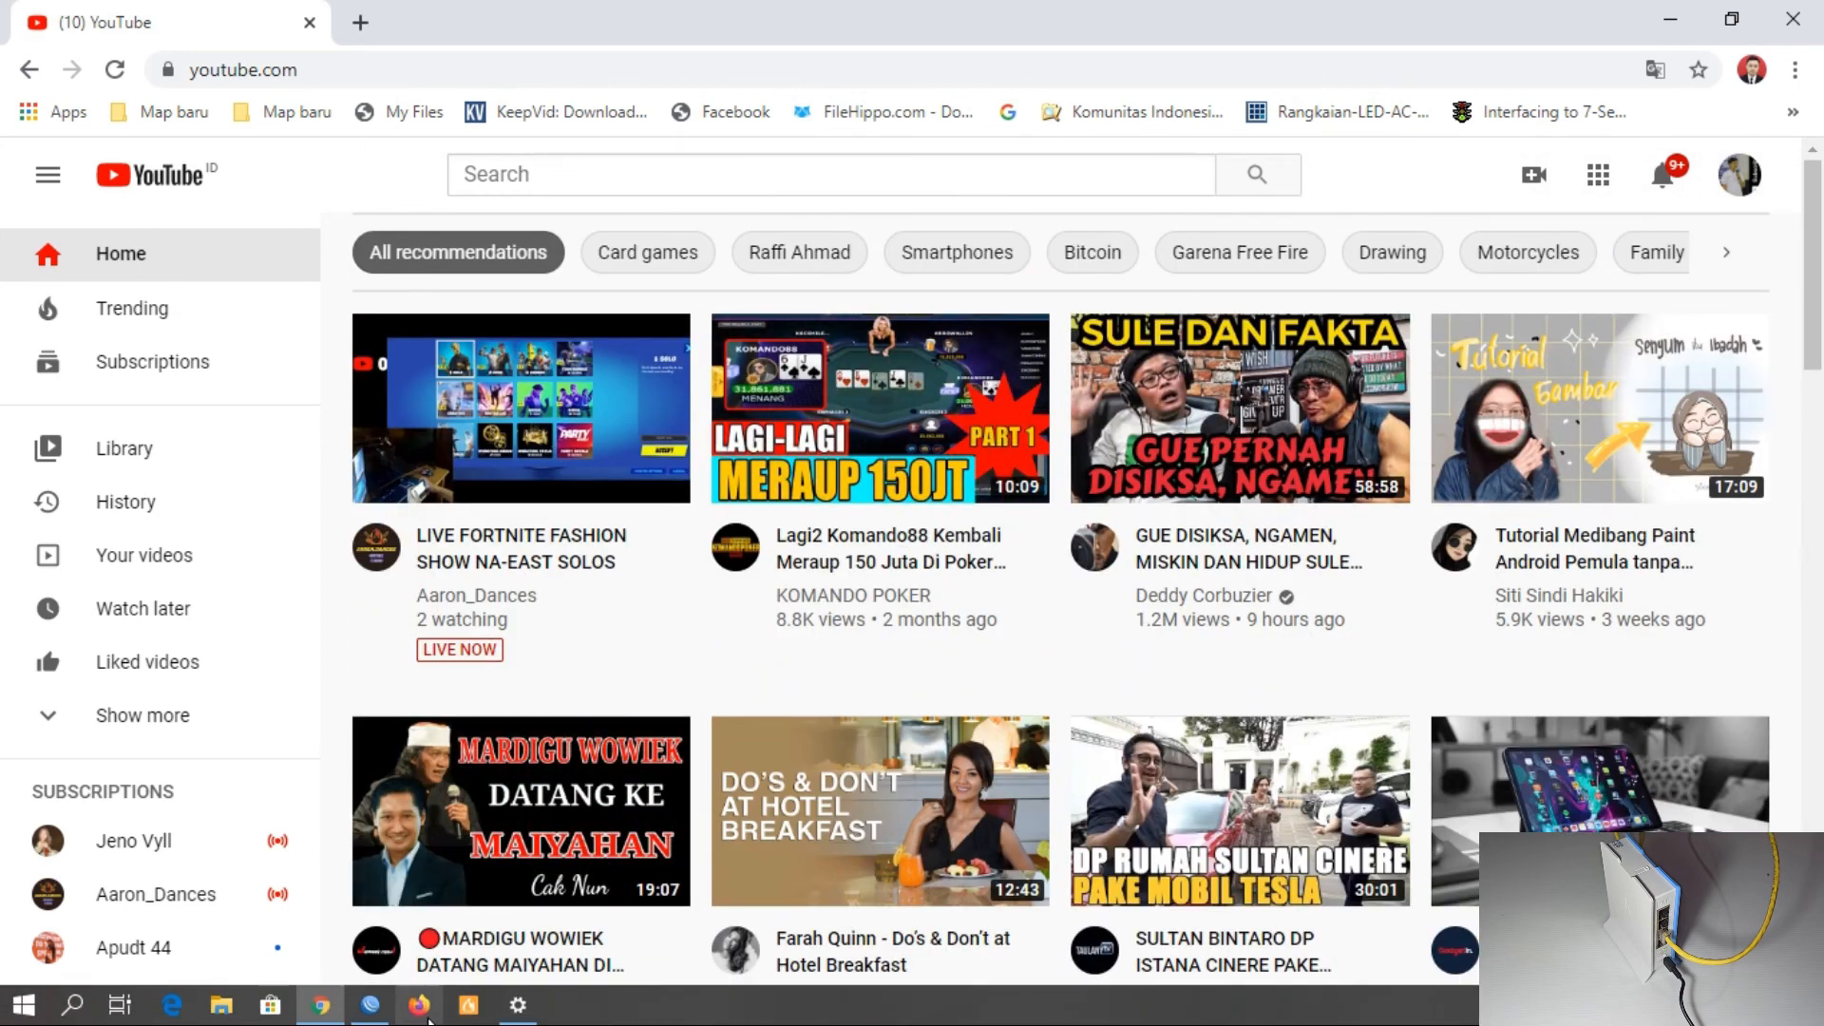
pyautogui.click(370, 1004)
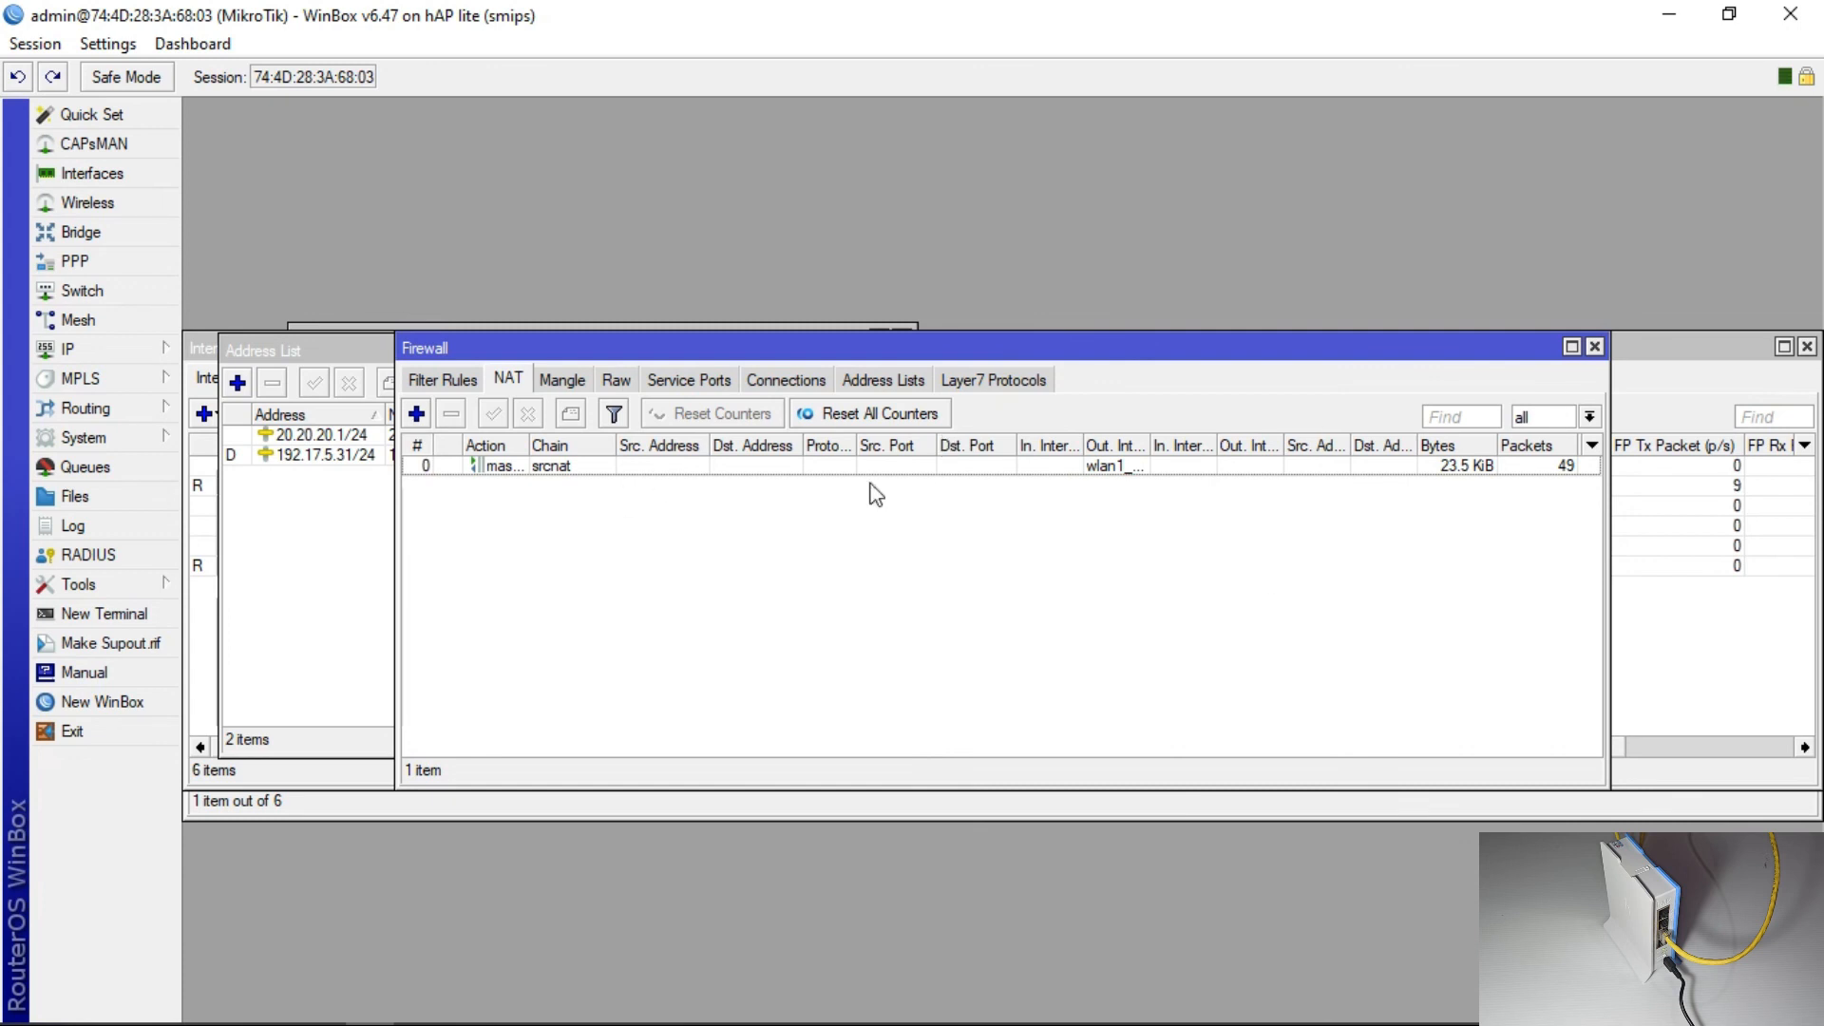
pyautogui.moveTo(1356, 1006)
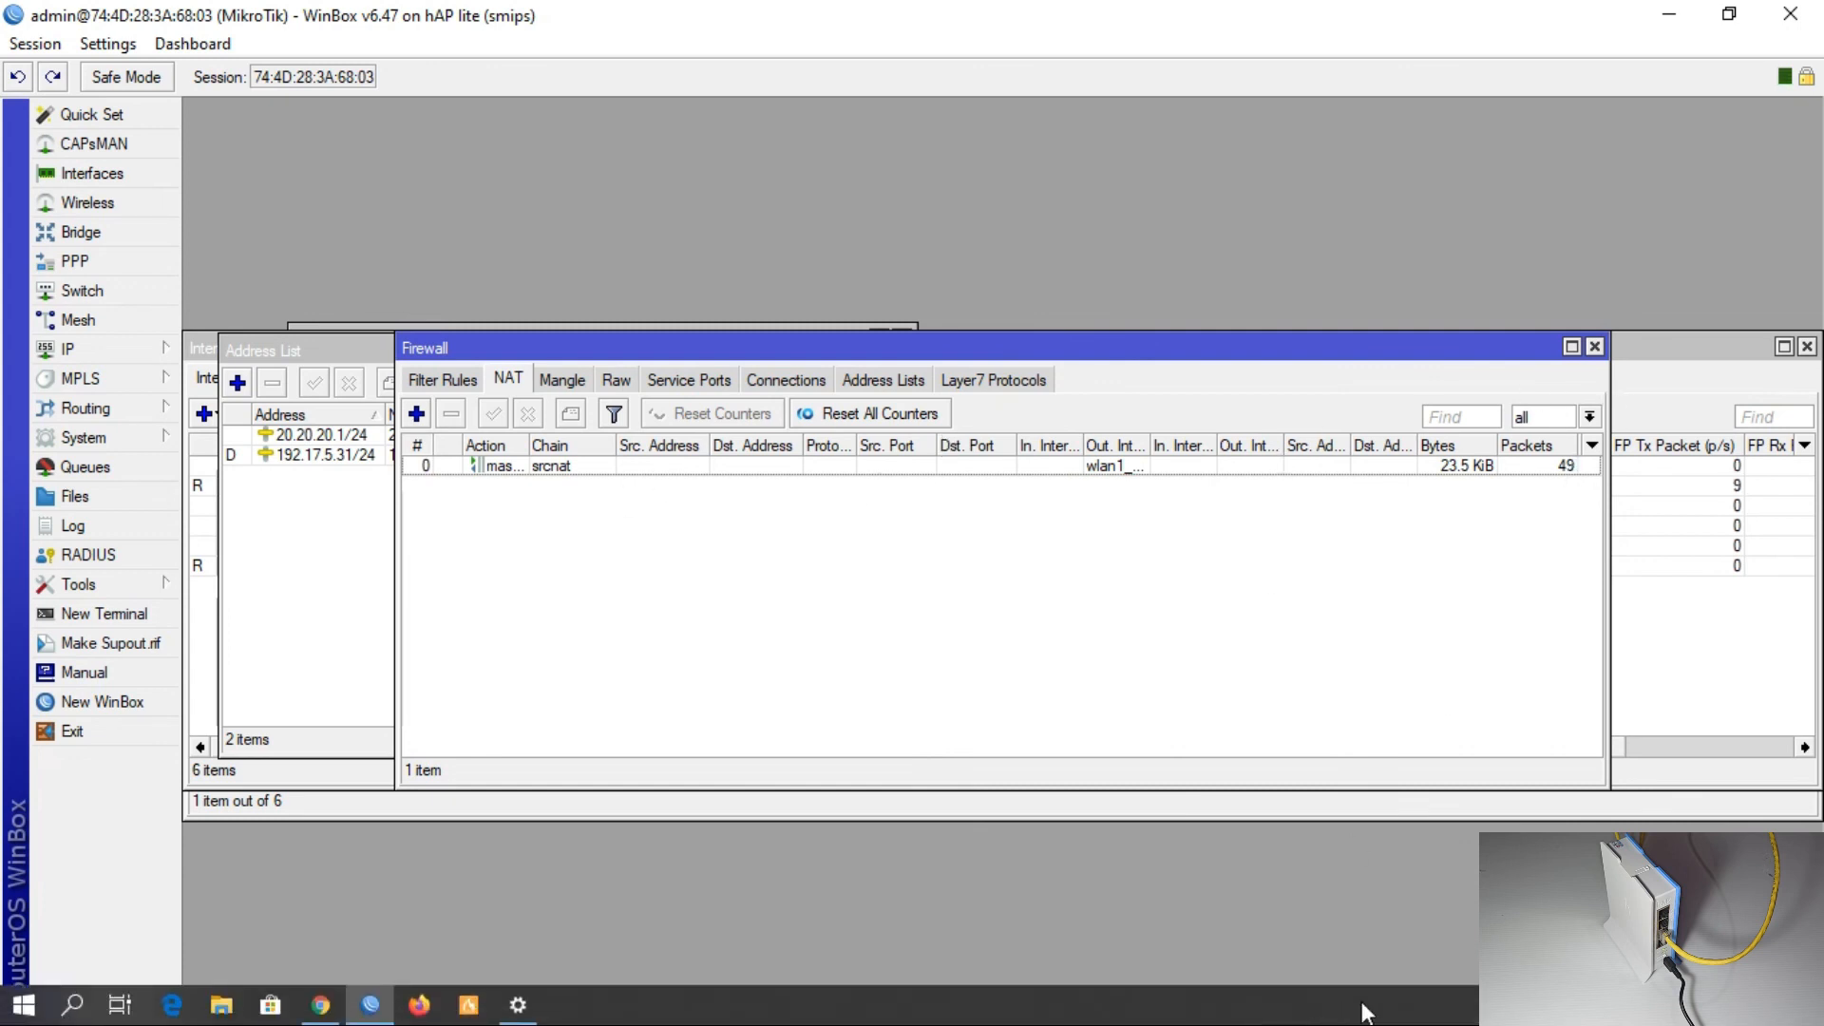